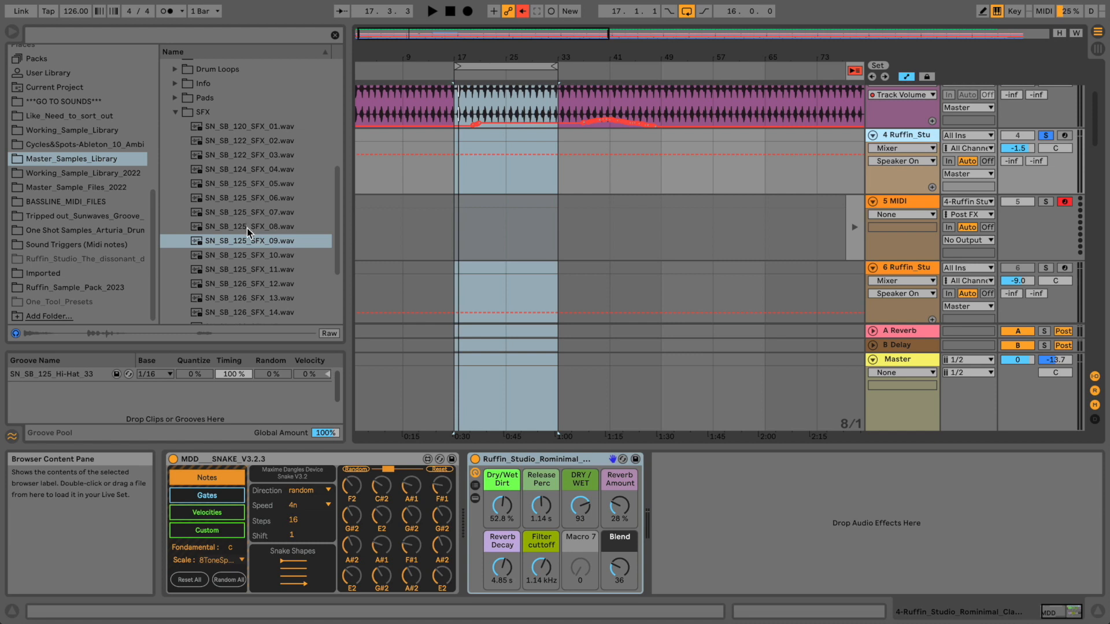
- Preview the samples SN_SB_125_SFX_07, 08 and 09 in the sample library's SFX folder
left_click(246, 228)
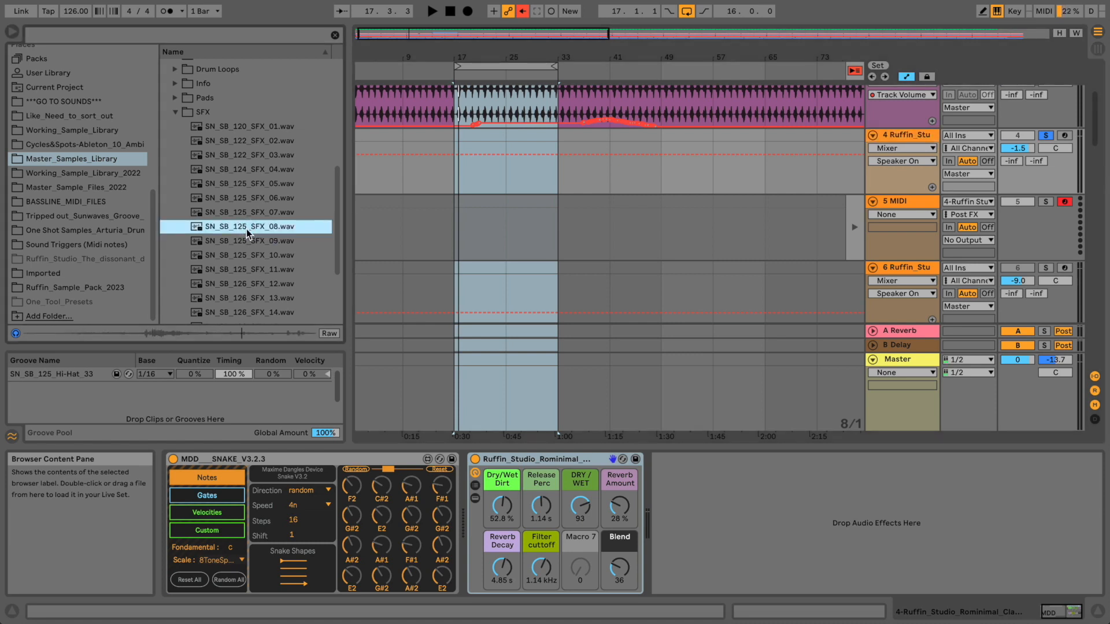
key("Up")
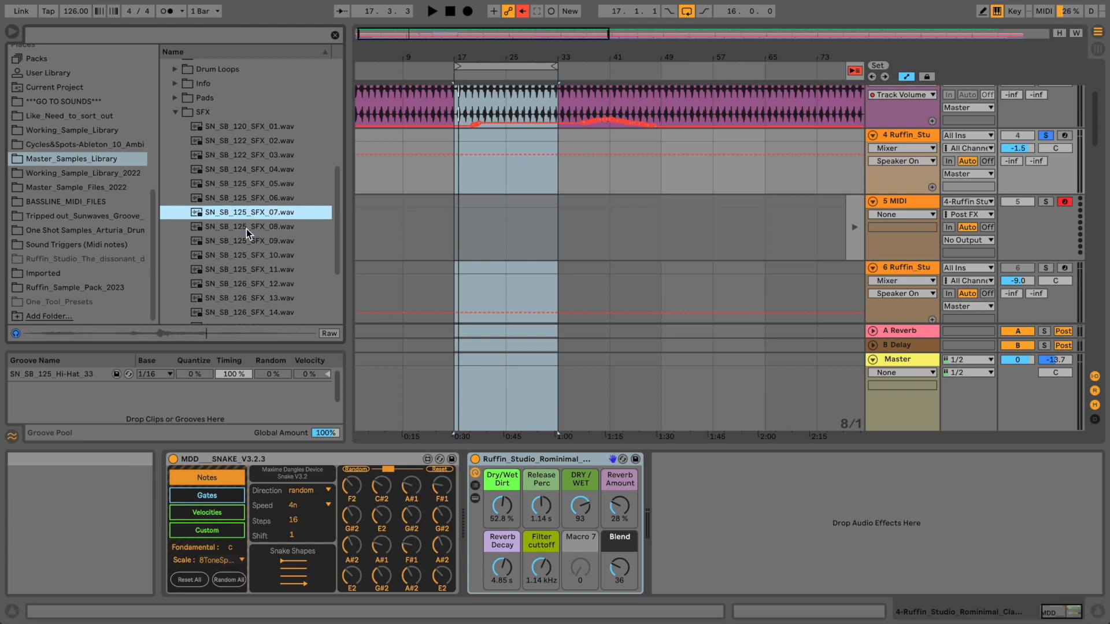
key("Down")
key("Down")
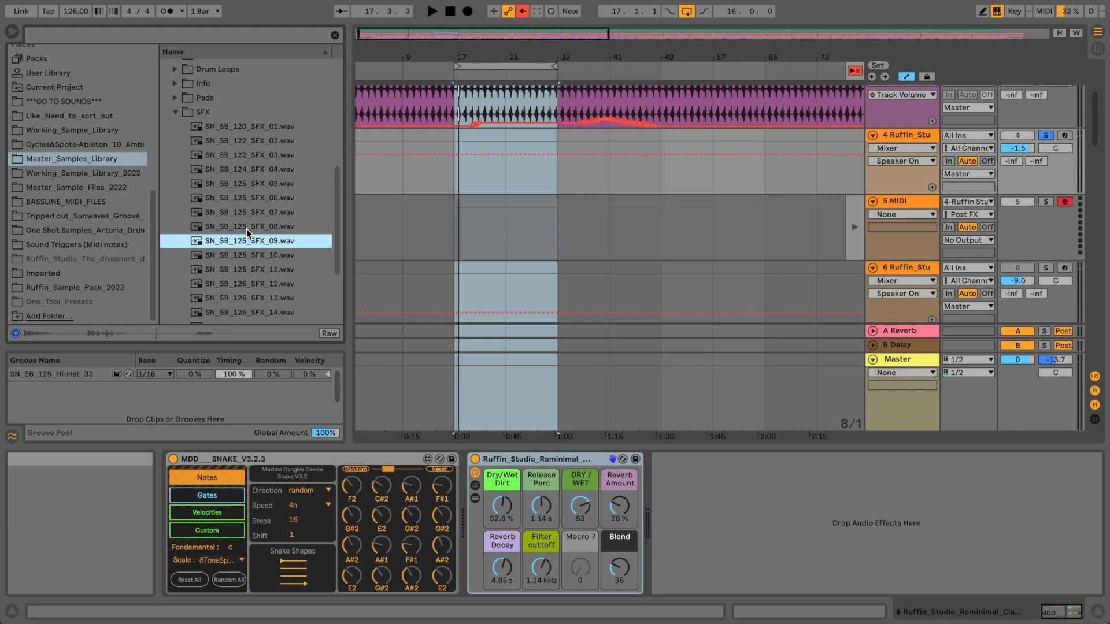
key("space")
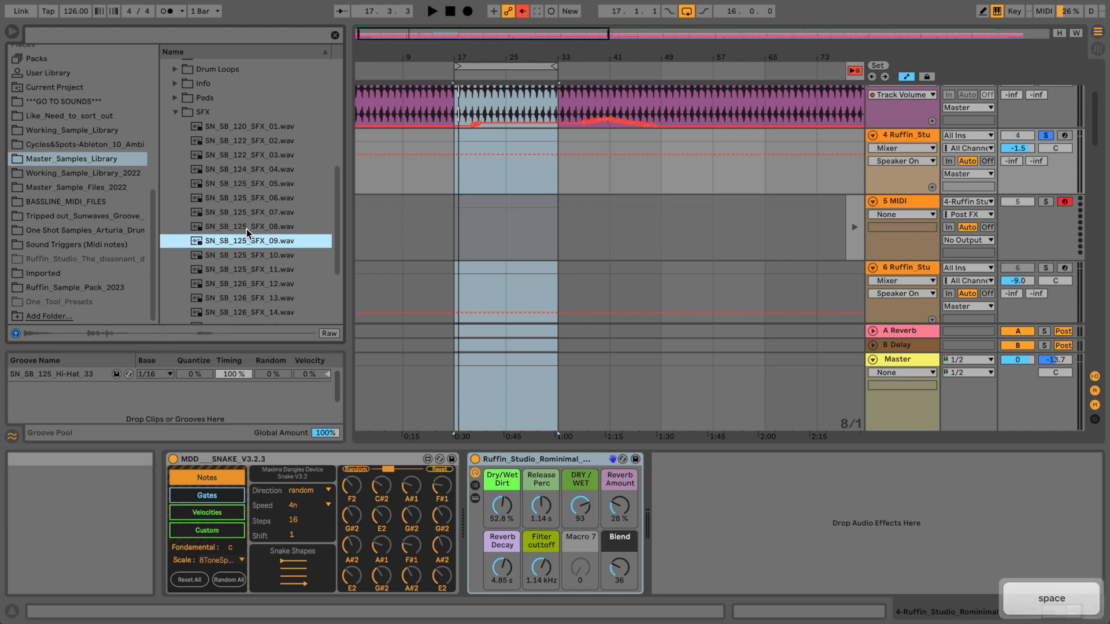
- Play the loop starting at bar 17 and bring the Wavetable synth in track 4's device chain into view
left_click(929, 136)
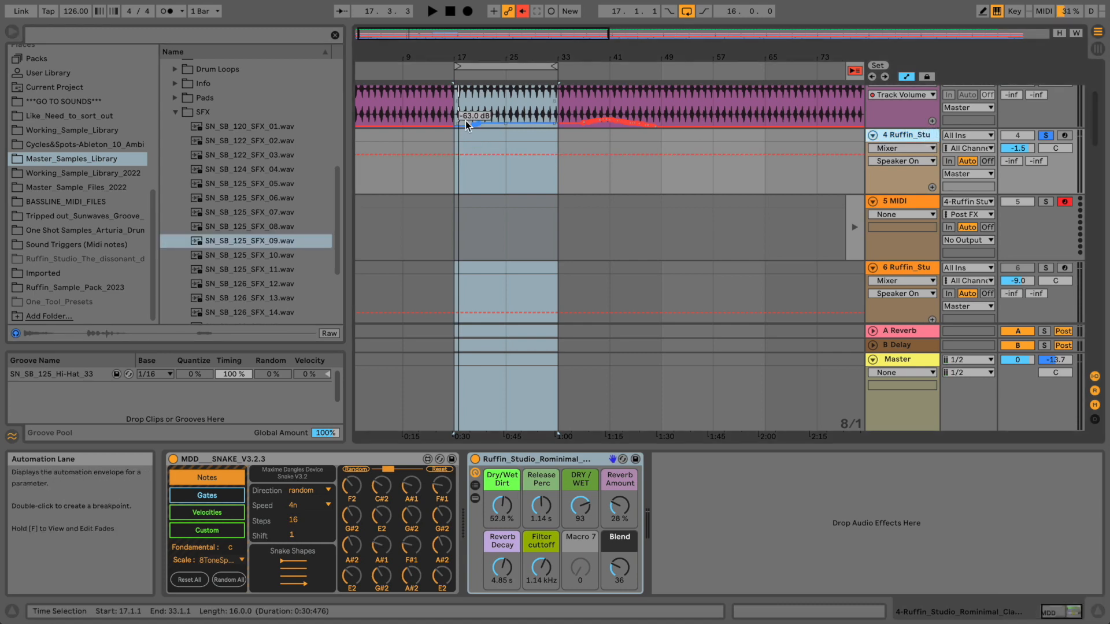
left_click(479, 67)
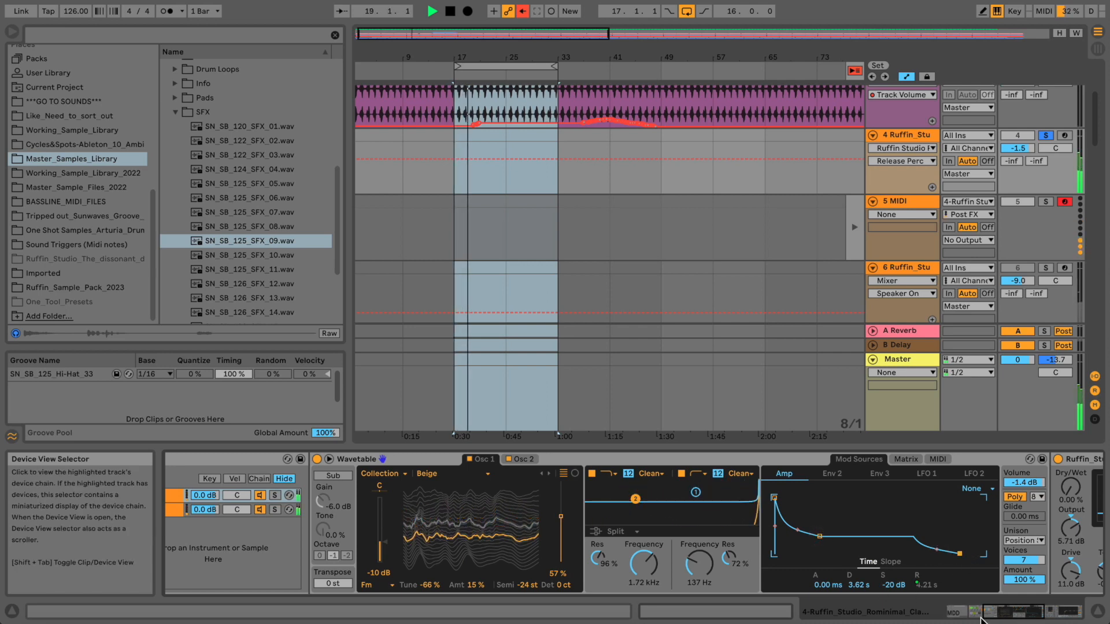
left_click(1032, 613)
left_click_drag(1028, 617, 985, 610)
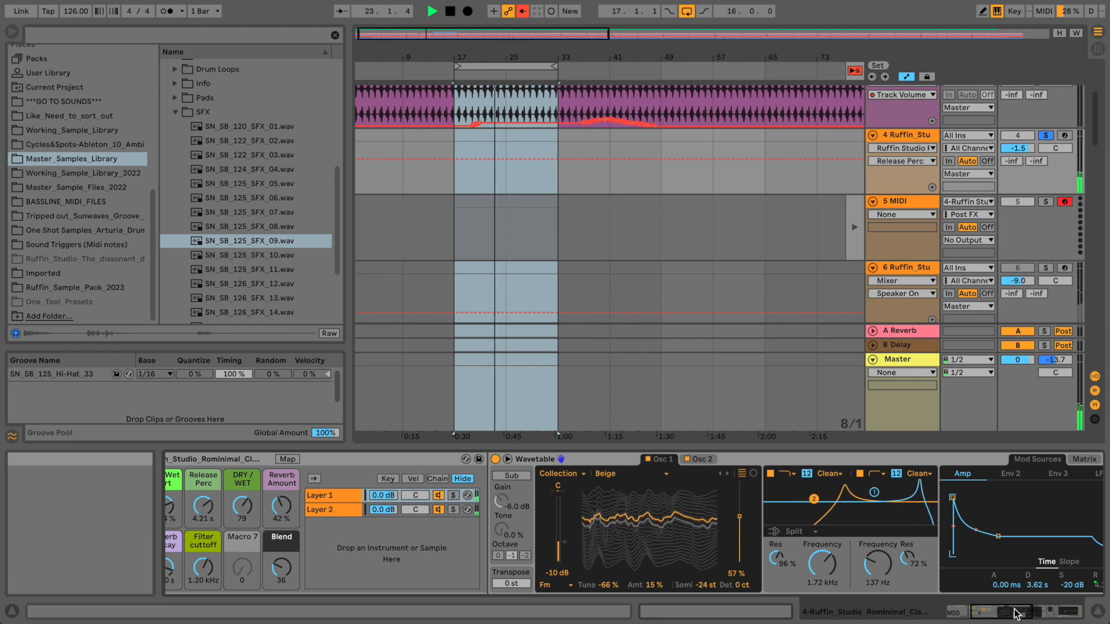
left_click_drag(1017, 612, 1029, 611)
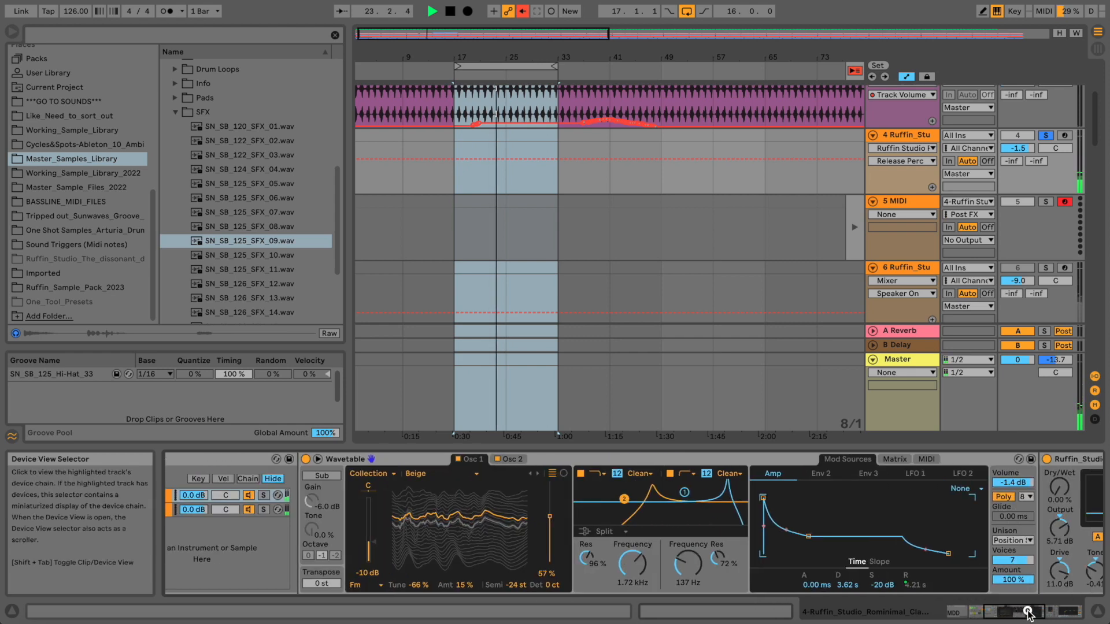
- Set Wavetable's LFO 1 rate to 2 and its amount to 89%
left_click(915, 473)
key("space")
left_click_drag(810, 583, 810, 580)
key("space")
key("space")
key("space")
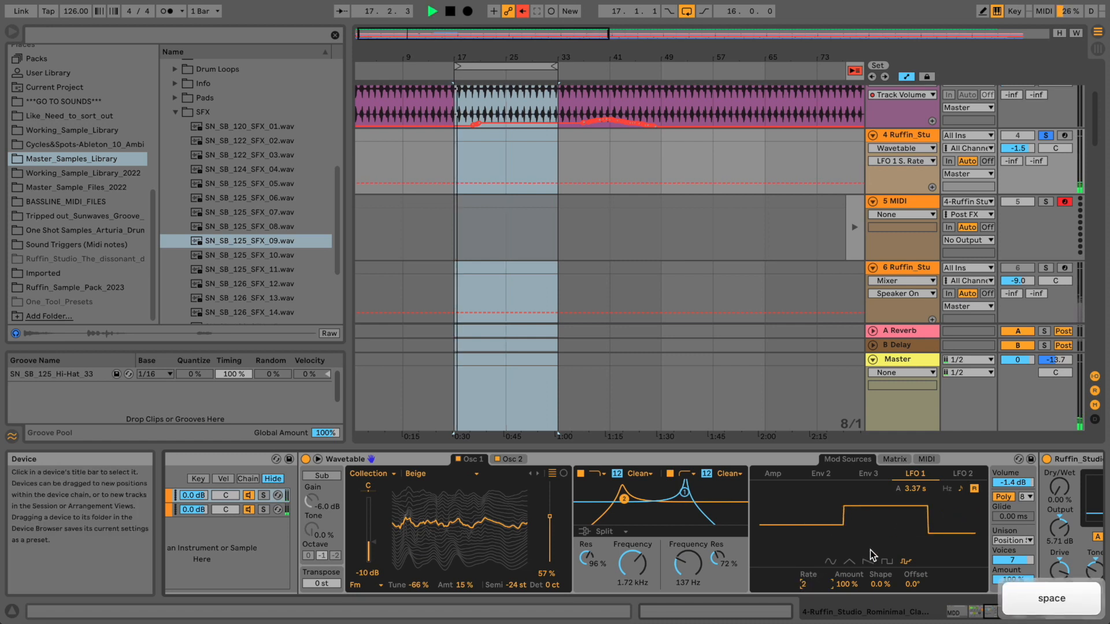
left_click_drag(848, 584, 848, 591)
key("space")
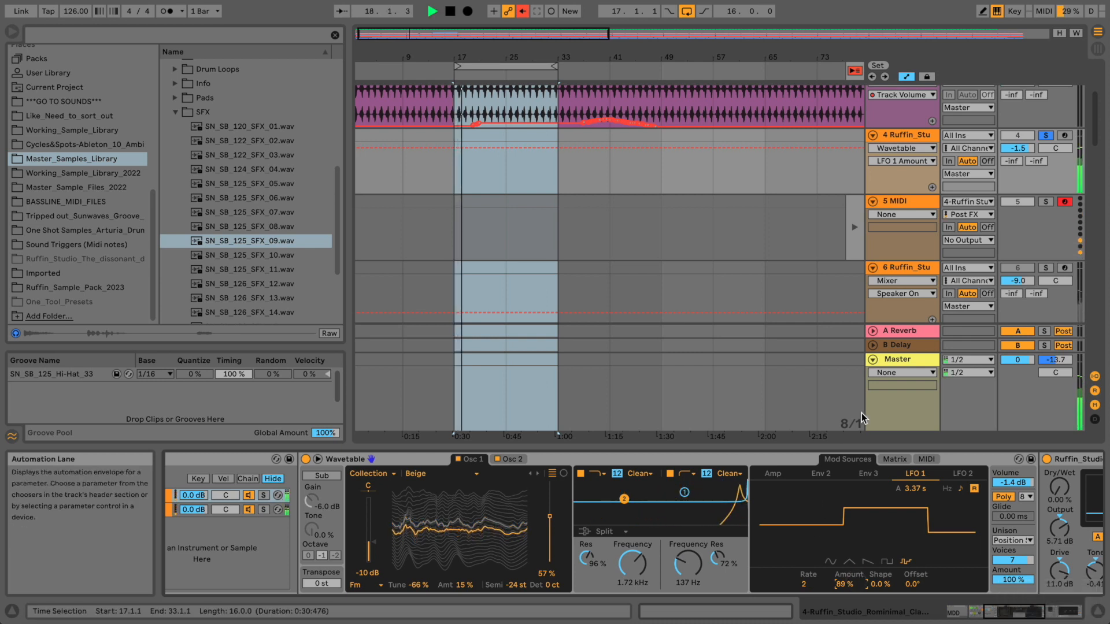
- Set Wavetable's filter 1 frequency to 93.3 Hz and filter 2 frequency to 2.15 kHz, and change filter 2's type
left_click_drag(632, 564, 679, 559)
left_click(687, 473)
left_click(688, 497)
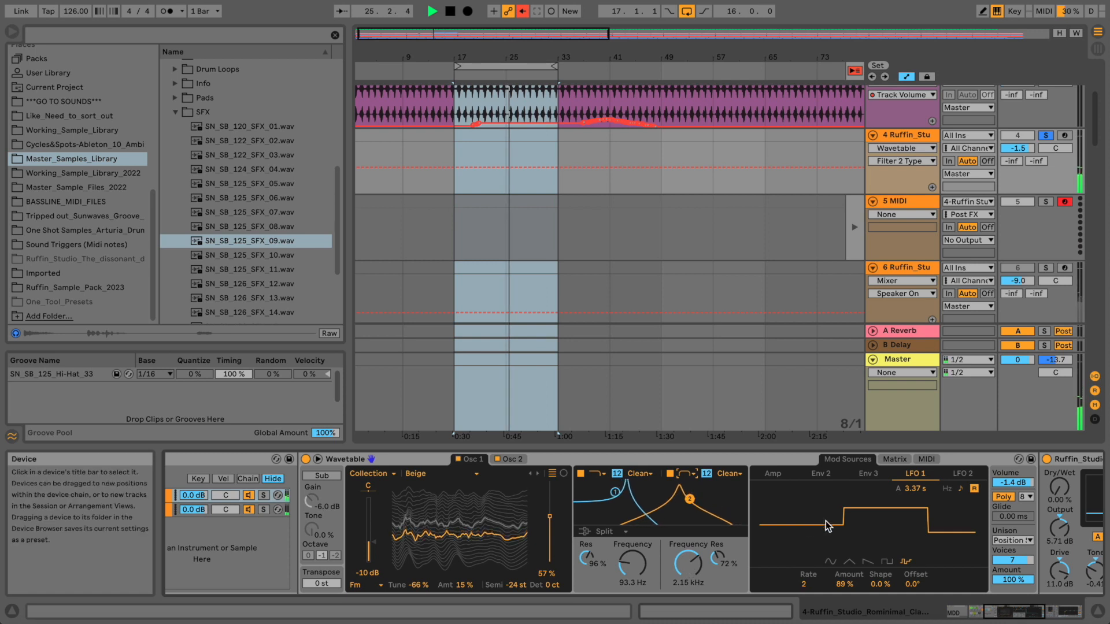
- Set Wavetable's LFO 2 rate to 1/64 and try the square and sine waveforms, settling on the triangle
left_click(963, 474)
left_click(812, 584)
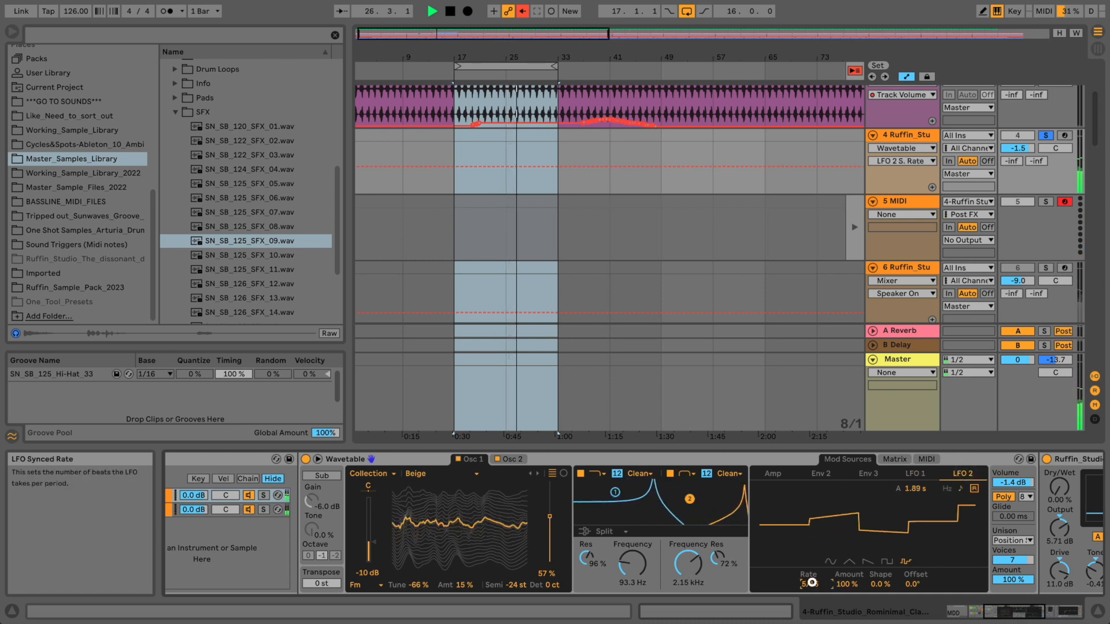
mouse_move(812, 584)
left_mouse_down()
mouse_move(812, 599)
mouse_move(812, 566)
left_mouse_up()
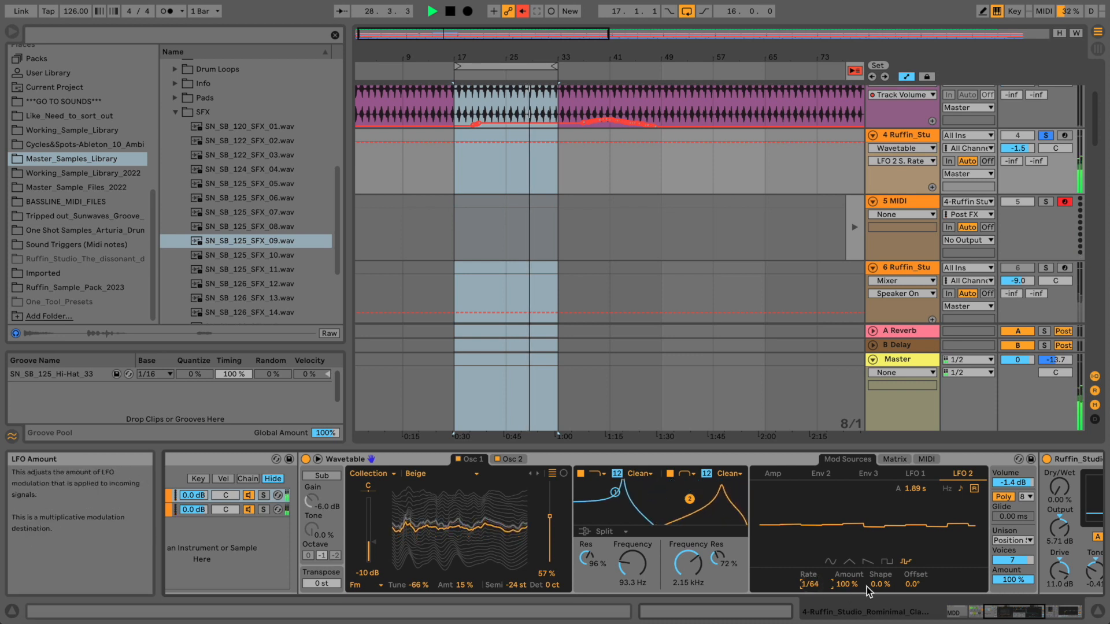
left_click(884, 562)
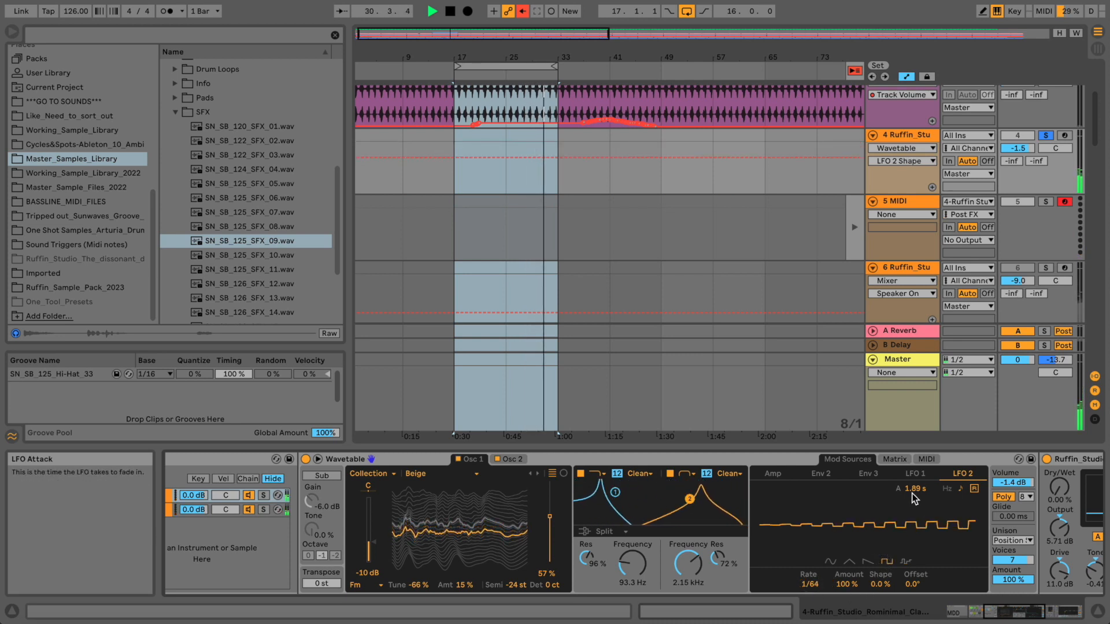
left_click(830, 562)
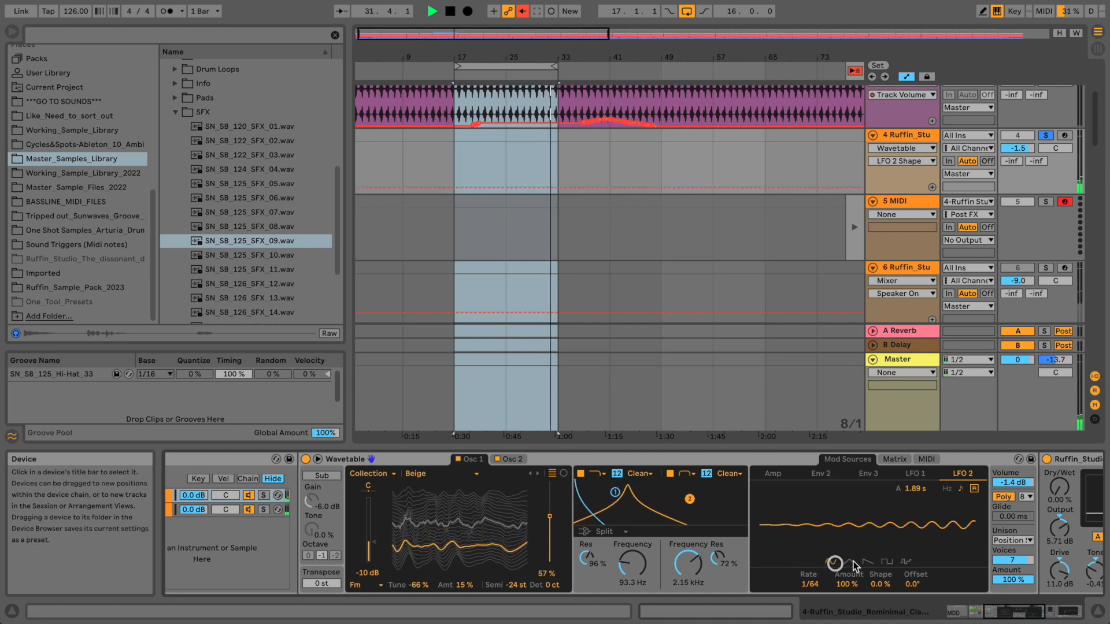
left_click(852, 562)
- Set Wavetable's filter 1 to 640 Hz with 111% resonance, filter 2 to 2.27 kHz, and Position Spread unison to 8 voices
mouse_move(691, 563)
left_mouse_down()
mouse_move(691, 581)
mouse_move(691, 544)
left_mouse_up()
mouse_move(634, 566)
left_mouse_down()
mouse_move(634, 552)
mouse_move(634, 576)
mouse_move(633, 546)
mouse_move(634, 571)
mouse_move(588, 569)
left_mouse_up()
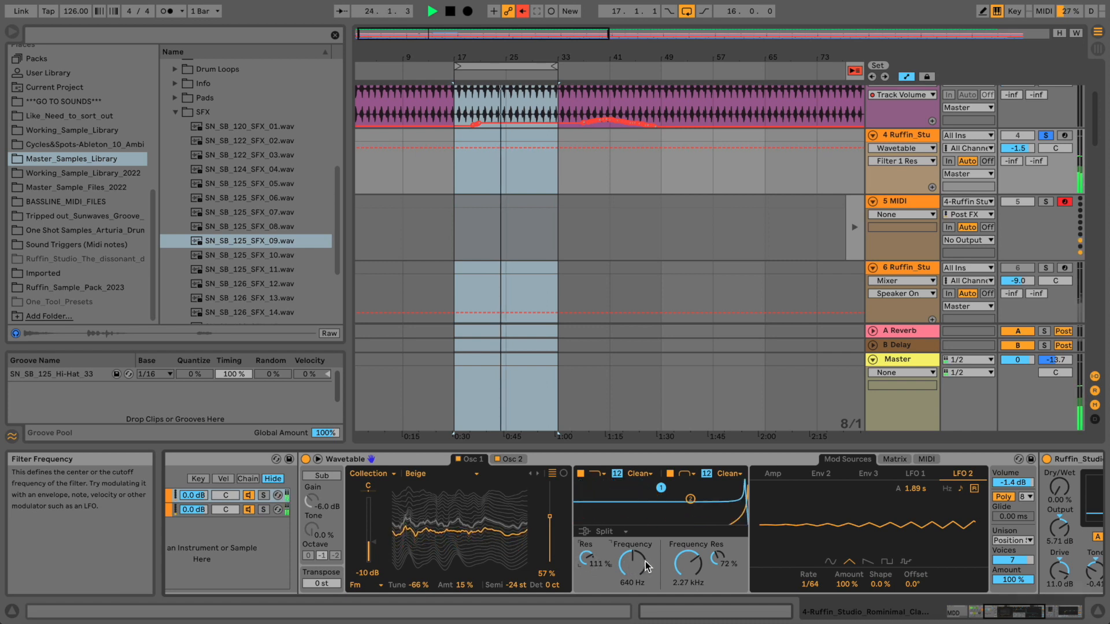
left_click(1013, 541)
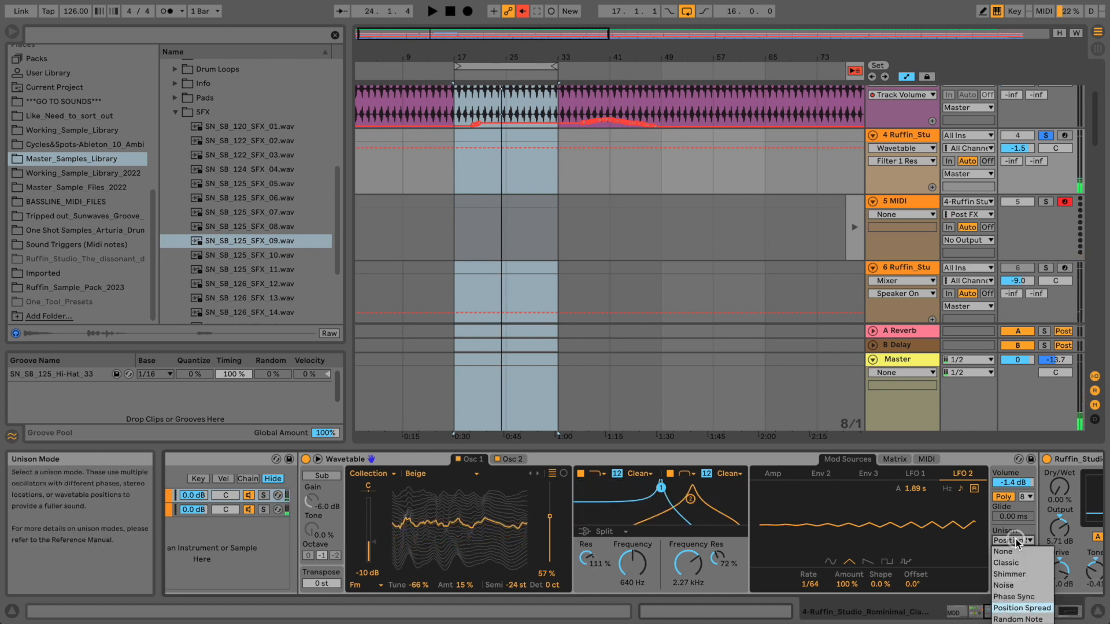
left_click(1011, 607)
key("space")
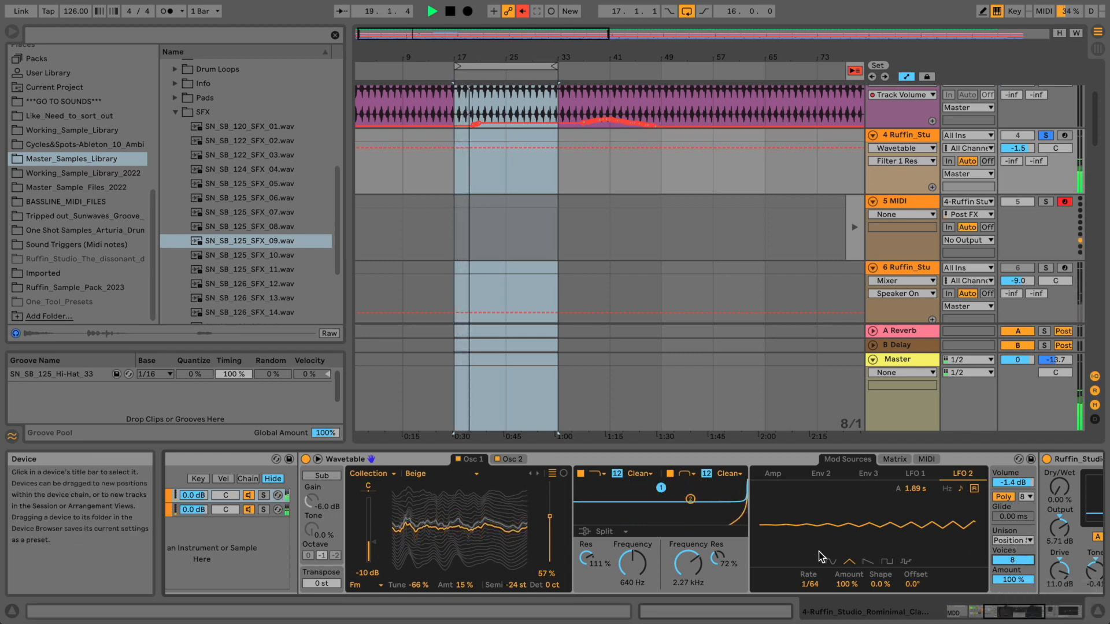
key("space")
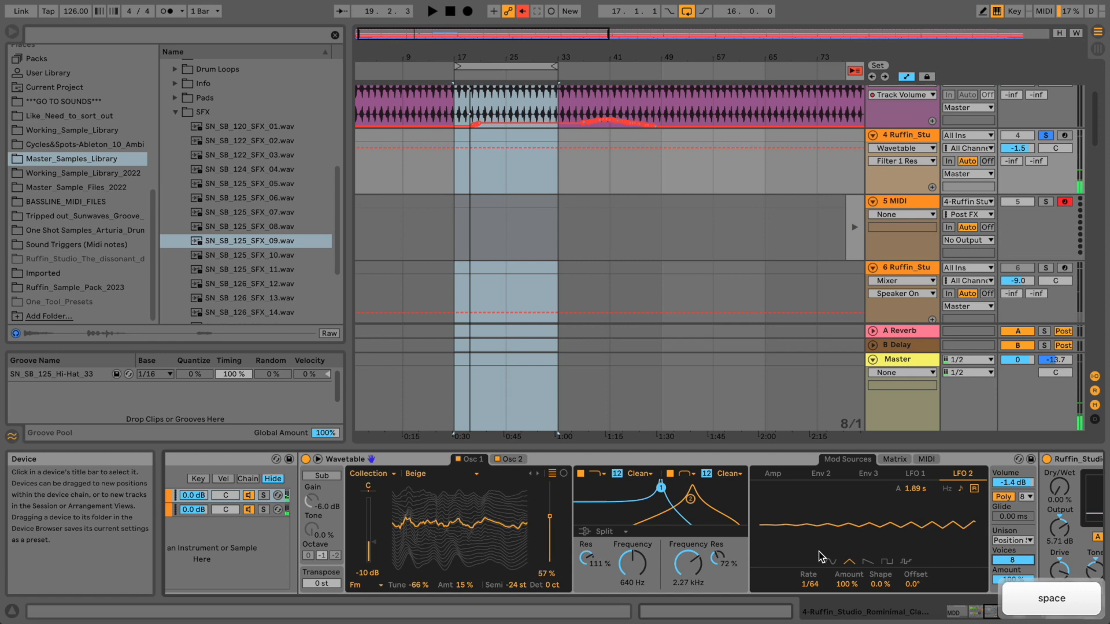
- Set track 4's rack macros to Reverb Amount 26%, Reverb Decay 3.54 s and Blend 99 while listening to the loop
left_click(899, 135)
left_click(984, 609)
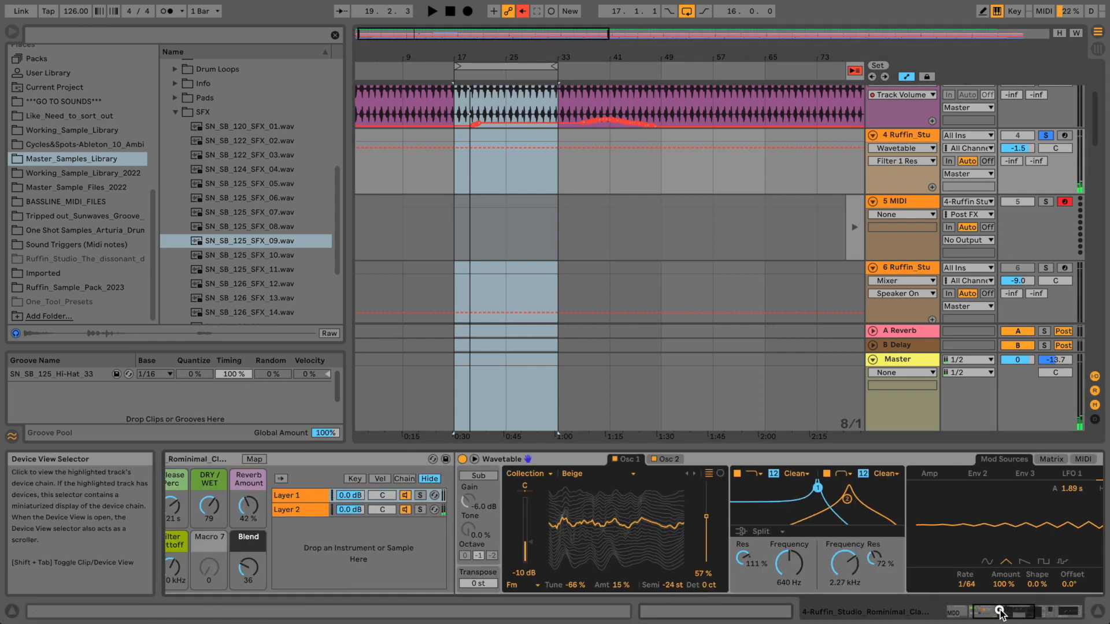
left_click_drag(493, 504, 492, 515)
key("space")
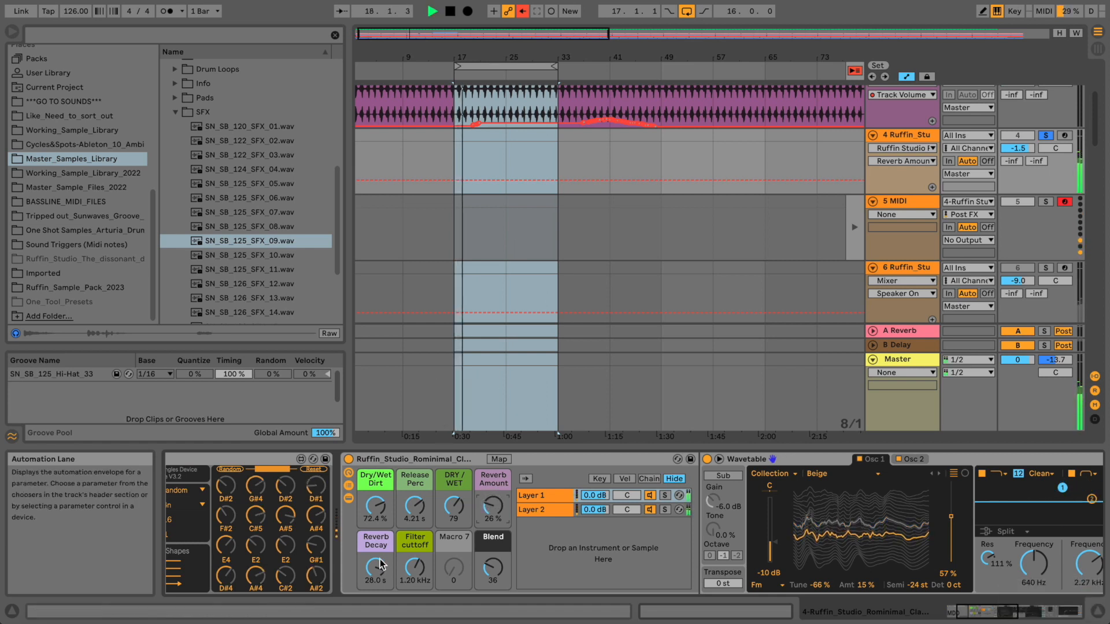
mouse_move(379, 565)
left_mouse_down()
mouse_move(379, 579)
mouse_move(380, 567)
left_mouse_up()
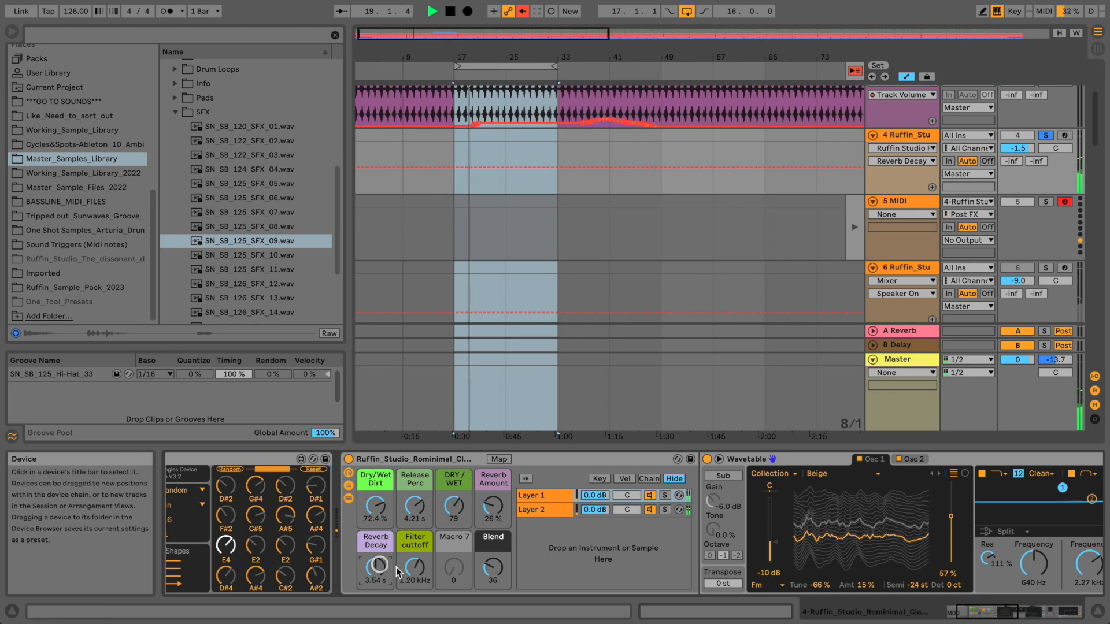
left_click_drag(489, 573, 489, 567)
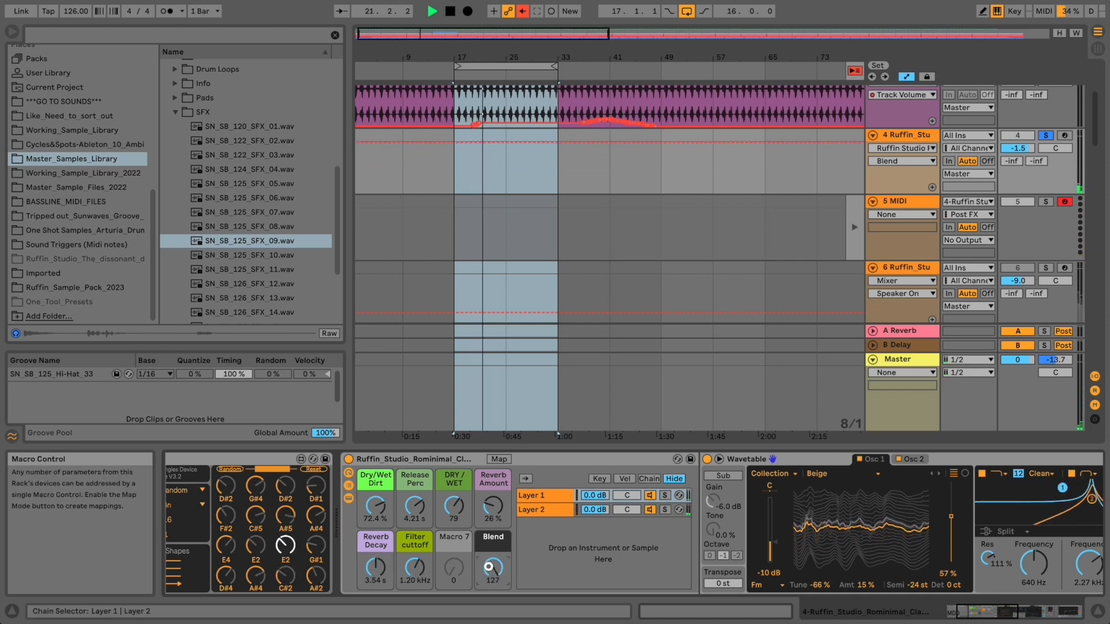
left_click_drag(489, 567, 488, 567)
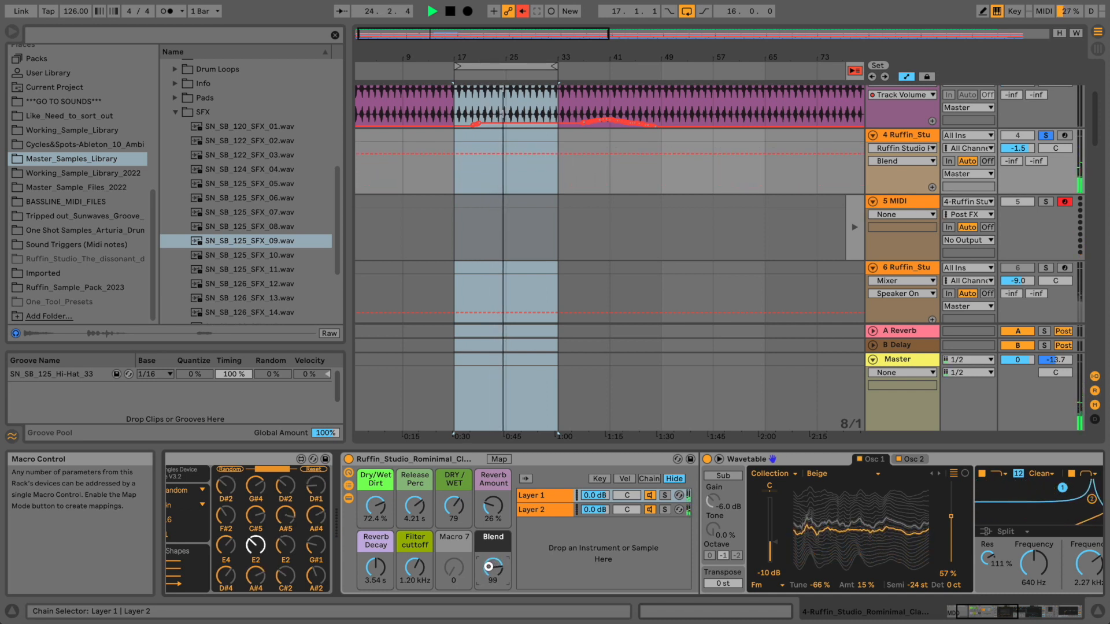
key("space")
- Insert an audio track below track 4 with Resampling as its input and start recording into it from bar 17
left_click(913, 134)
key("super+t")
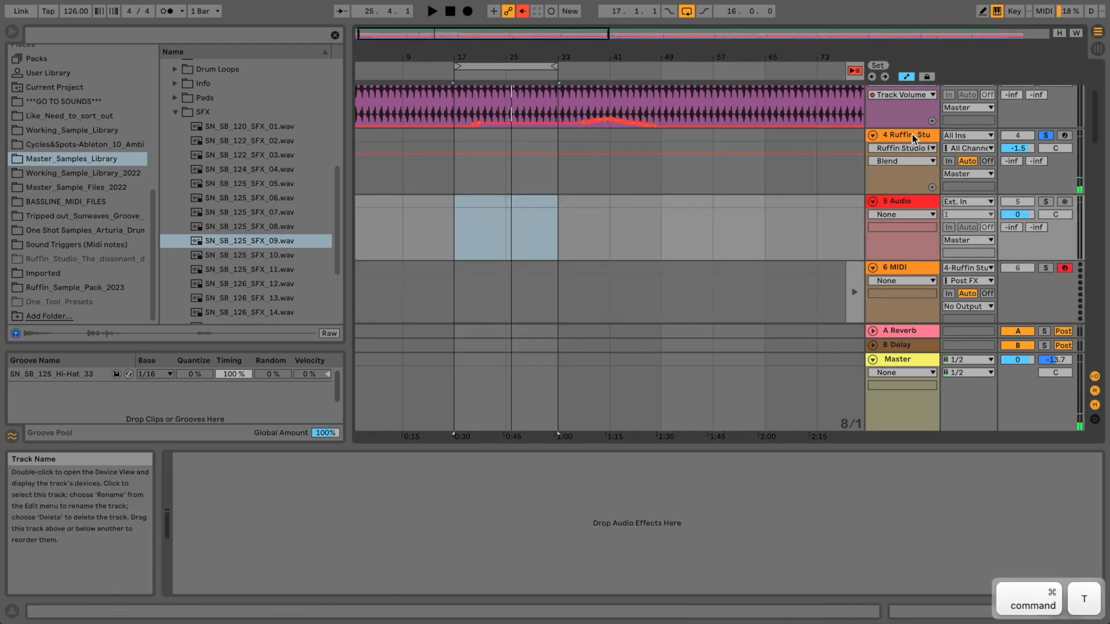
left_click(970, 203)
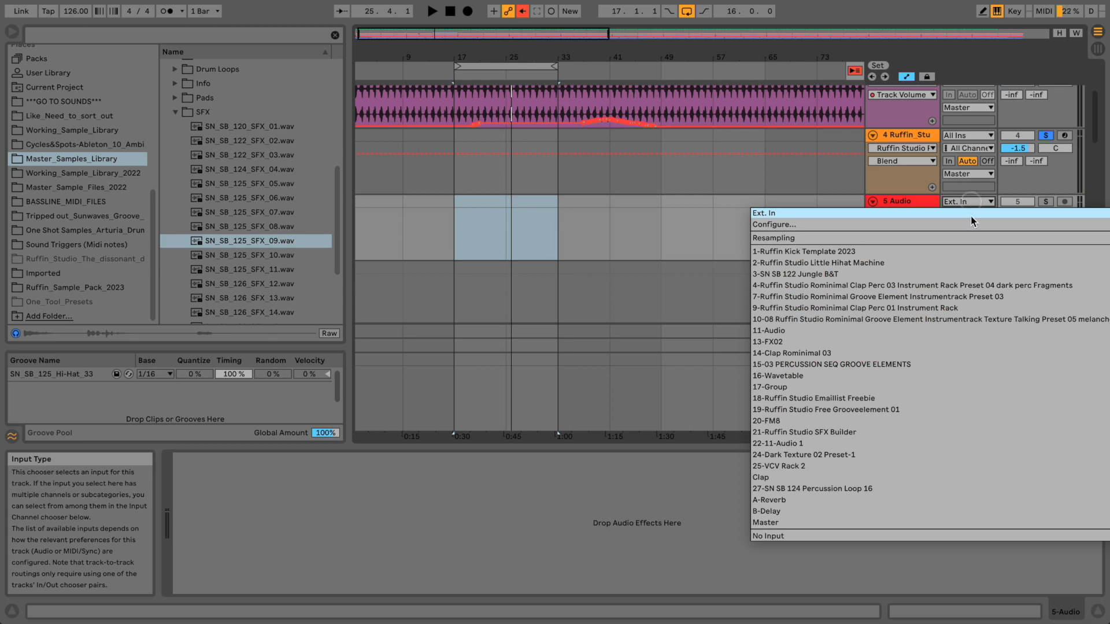
left_click(856, 287)
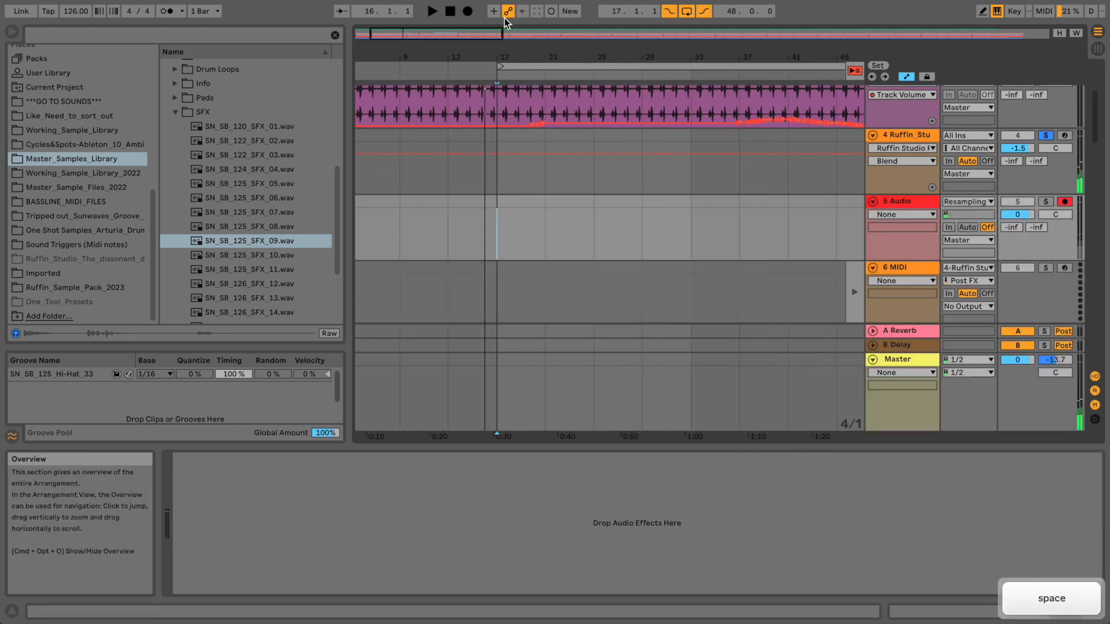
left_click(467, 12)
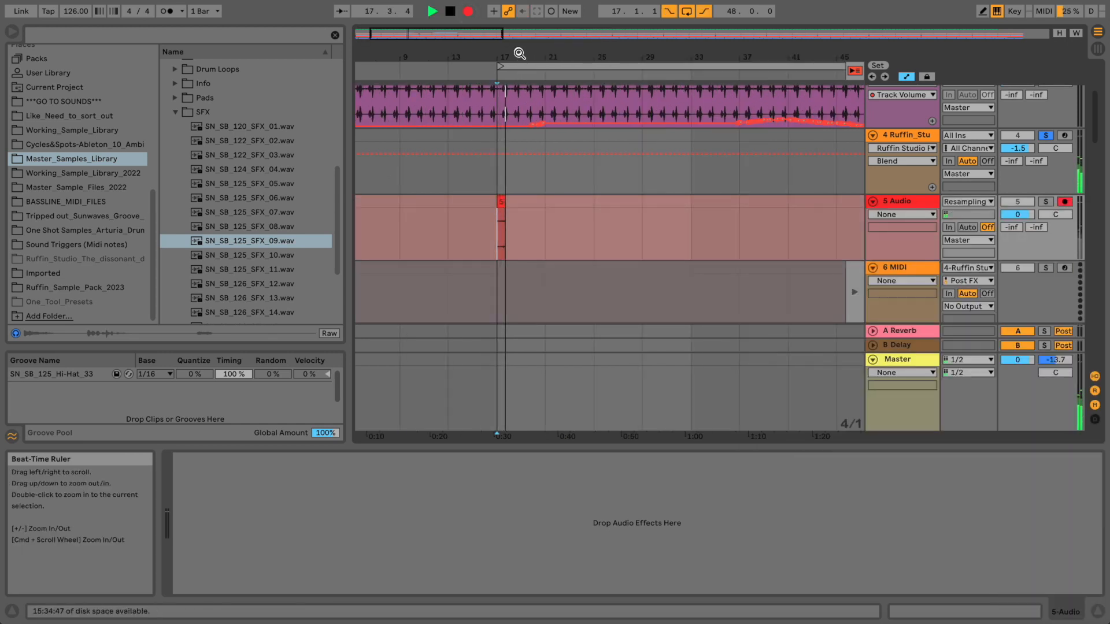
left_click_drag(518, 51, 508, 53)
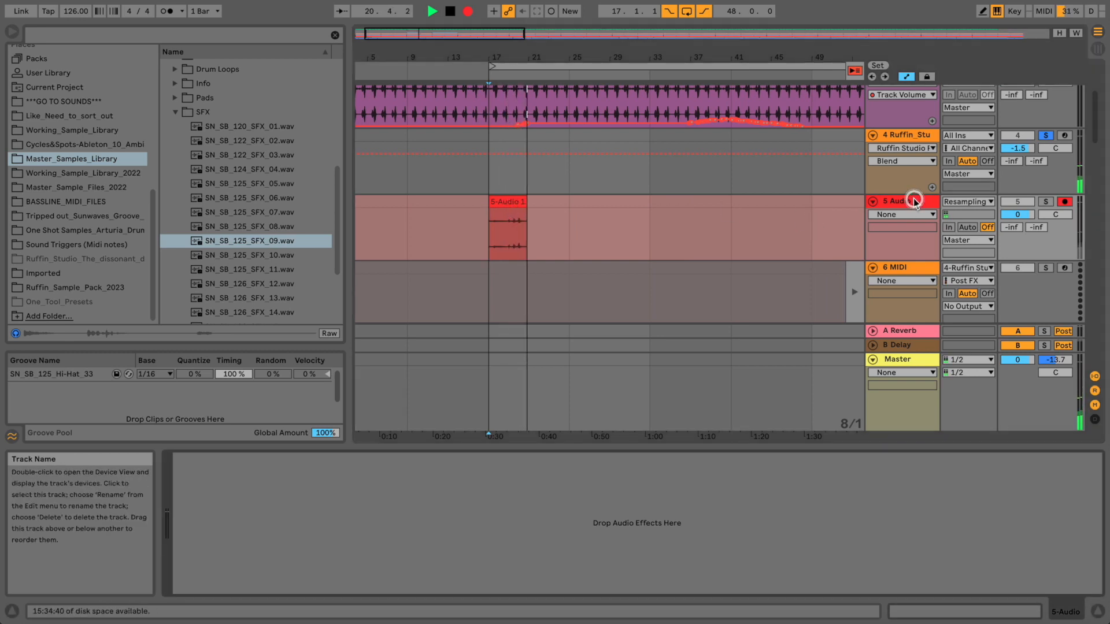
- Set the direction of the Gates sequencer in track 4's Snake device to random
left_click(913, 144)
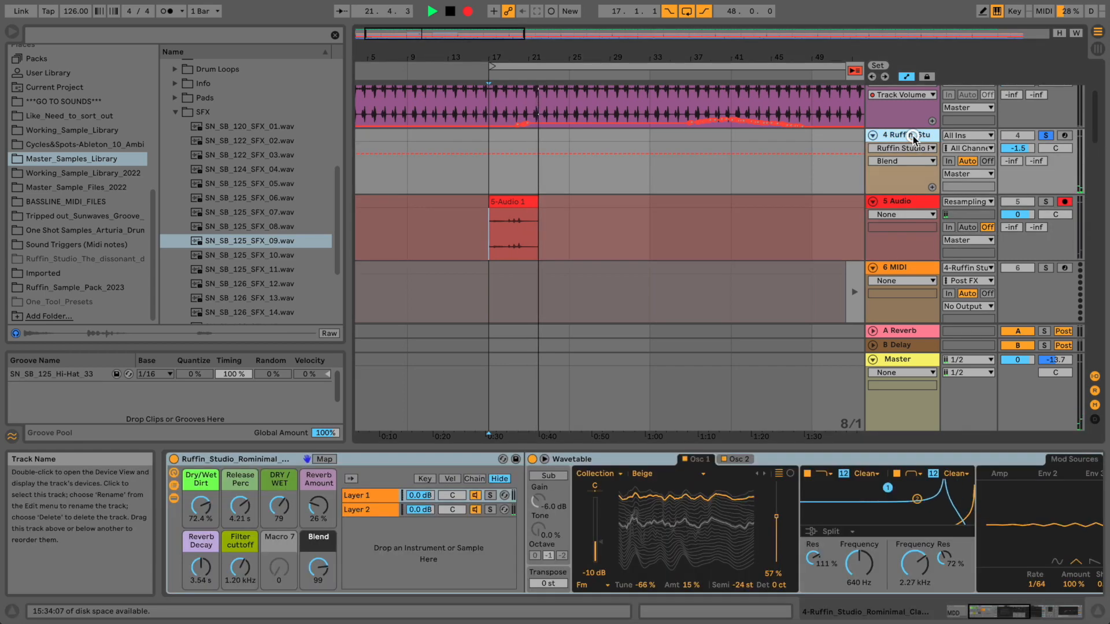
left_click_drag(978, 612, 856, 595)
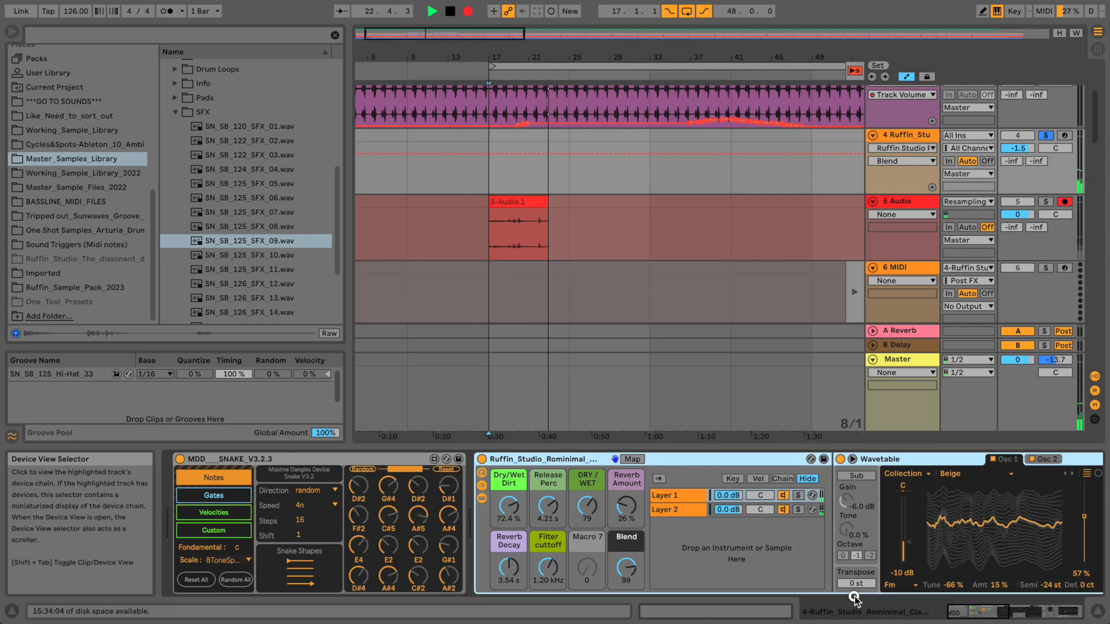
left_click(239, 499)
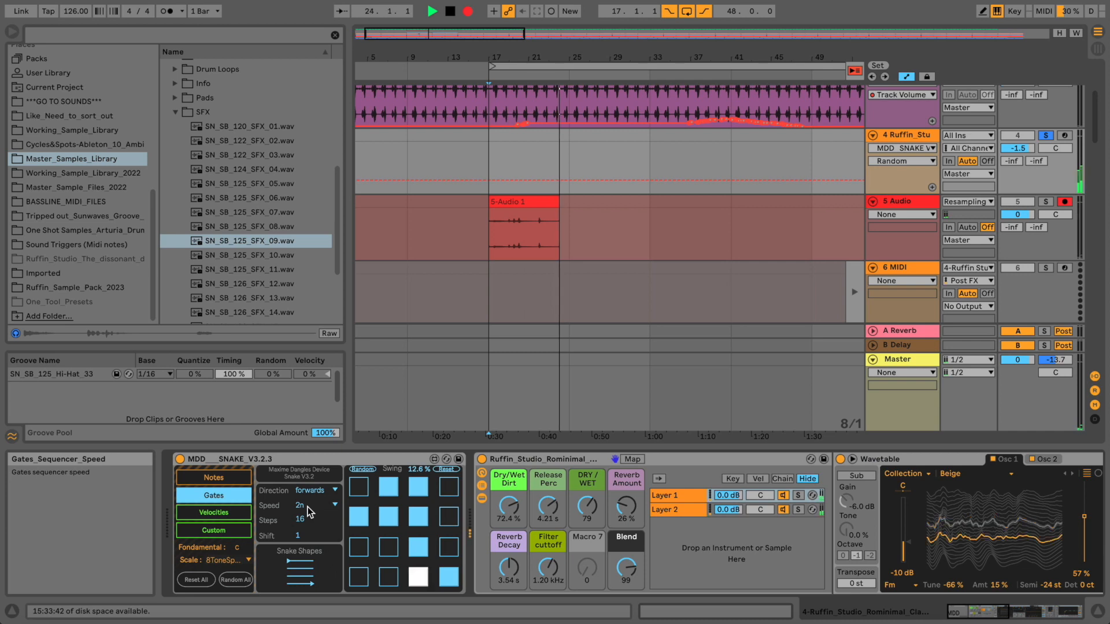
left_click(311, 492)
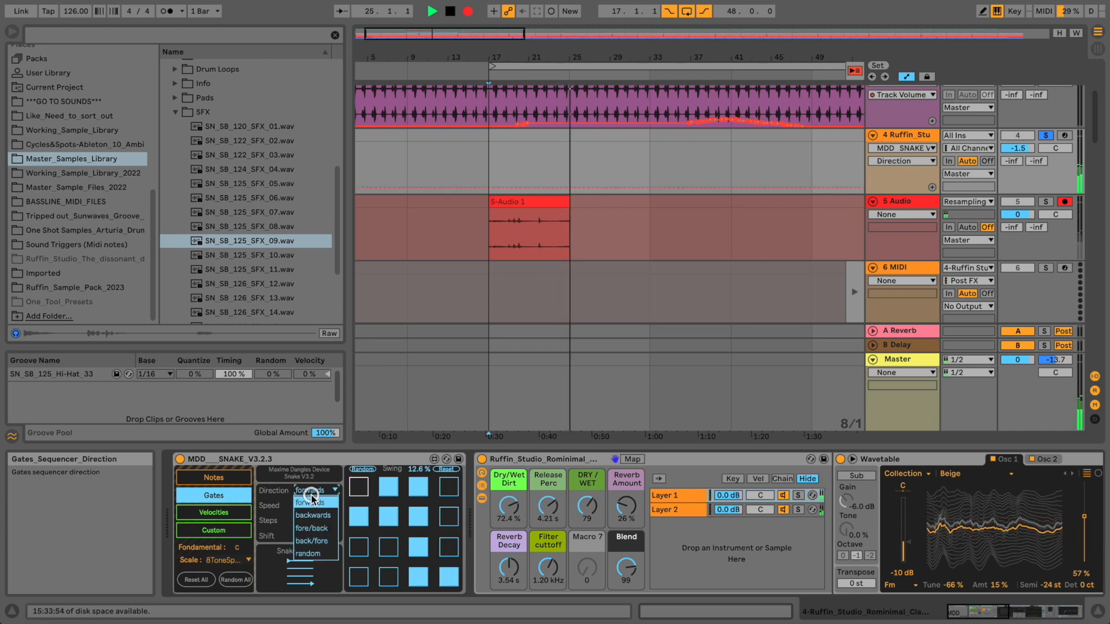
left_click(311, 492)
left_click(311, 492)
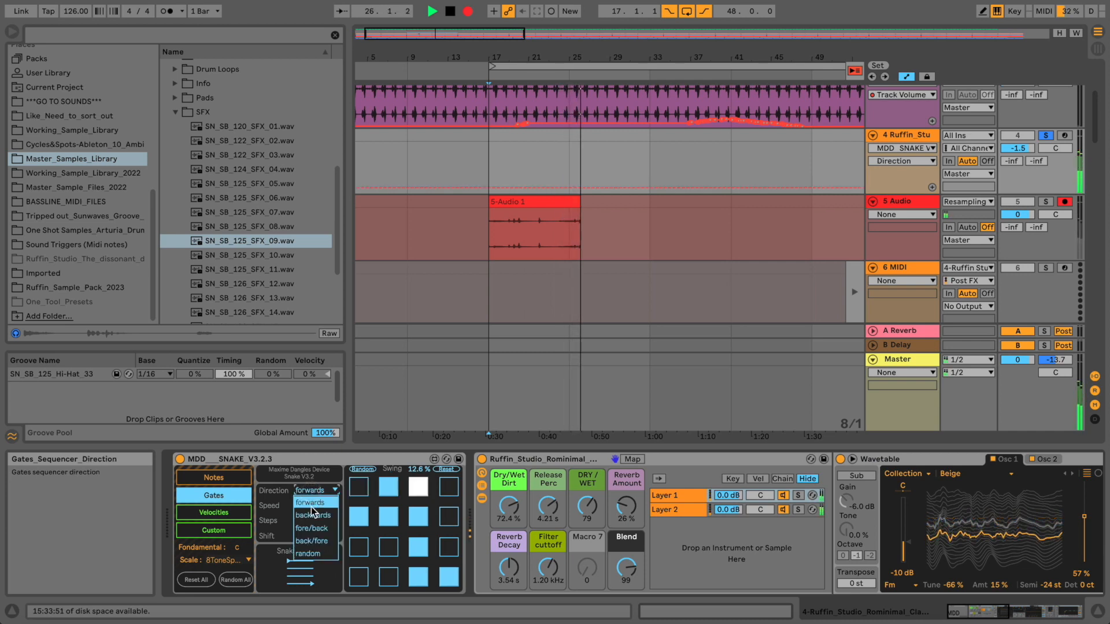
left_click(313, 554)
- Set Snake's Notes sequencer to random direction and 2n speed, and the rack macros Reverb Decay to 20.4 s and Filter cutoff to 168 Hz
left_click(214, 477)
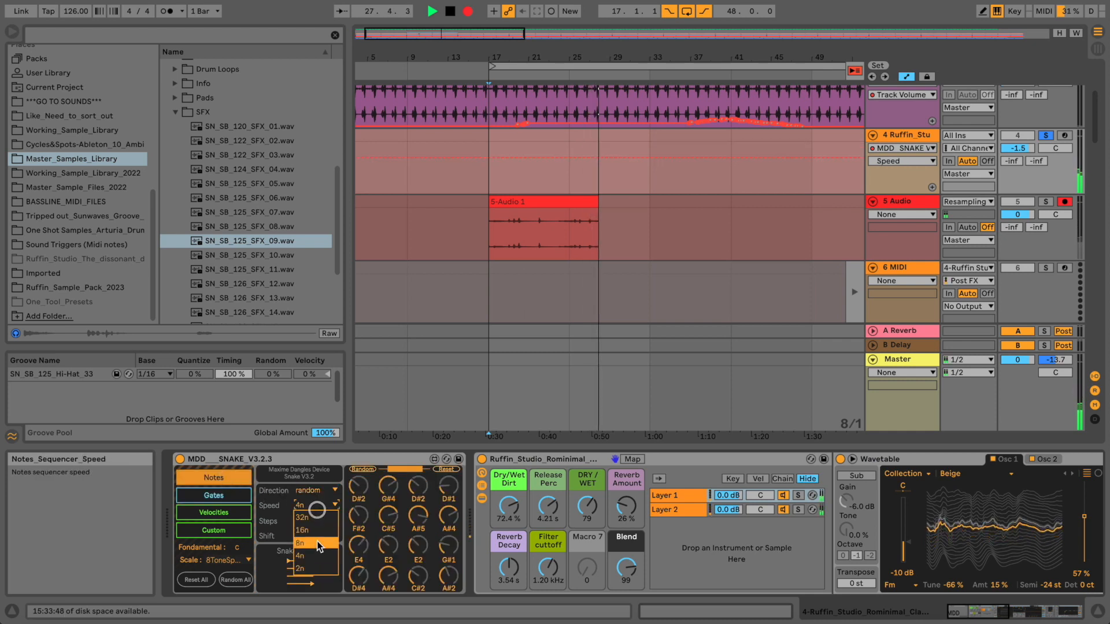
left_click(307, 569)
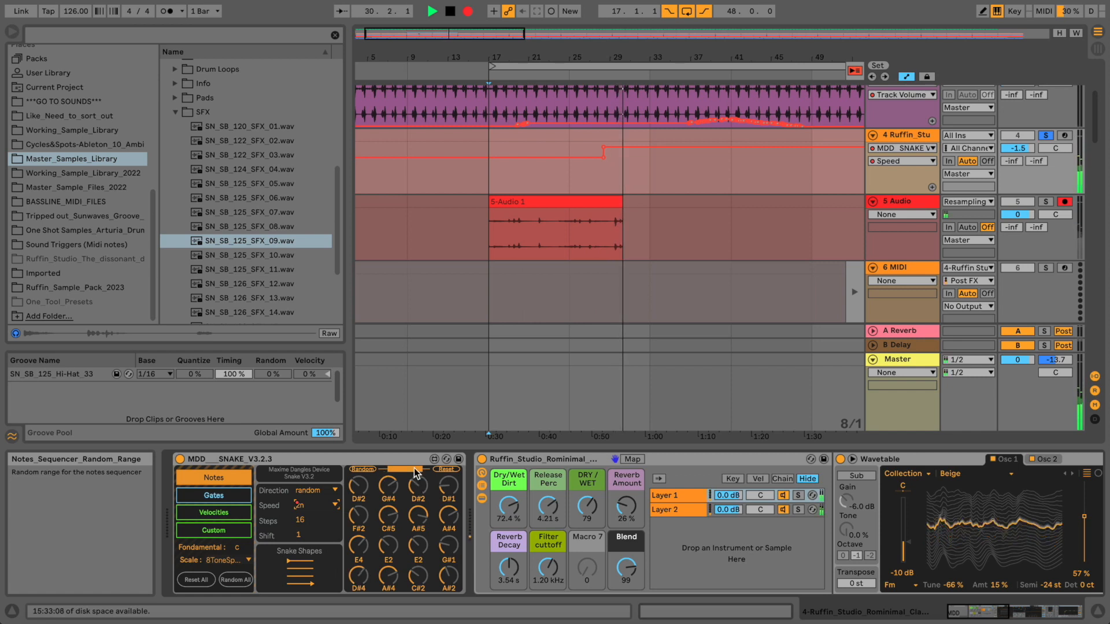
left_click_drag(511, 564, 549, 587)
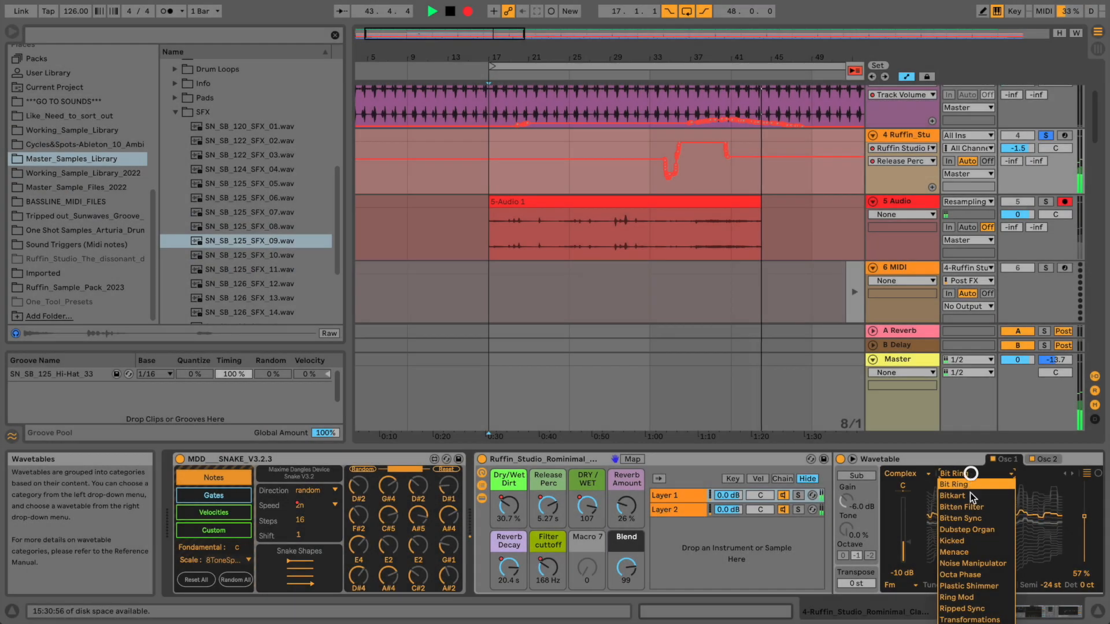
- Load the Complex wavetable Ripped Sync into oscillator 1 and toggle oscillator 2 in Wavetable during the recording
left_click(1004, 540)
left_click_drag(991, 613, 1007, 615)
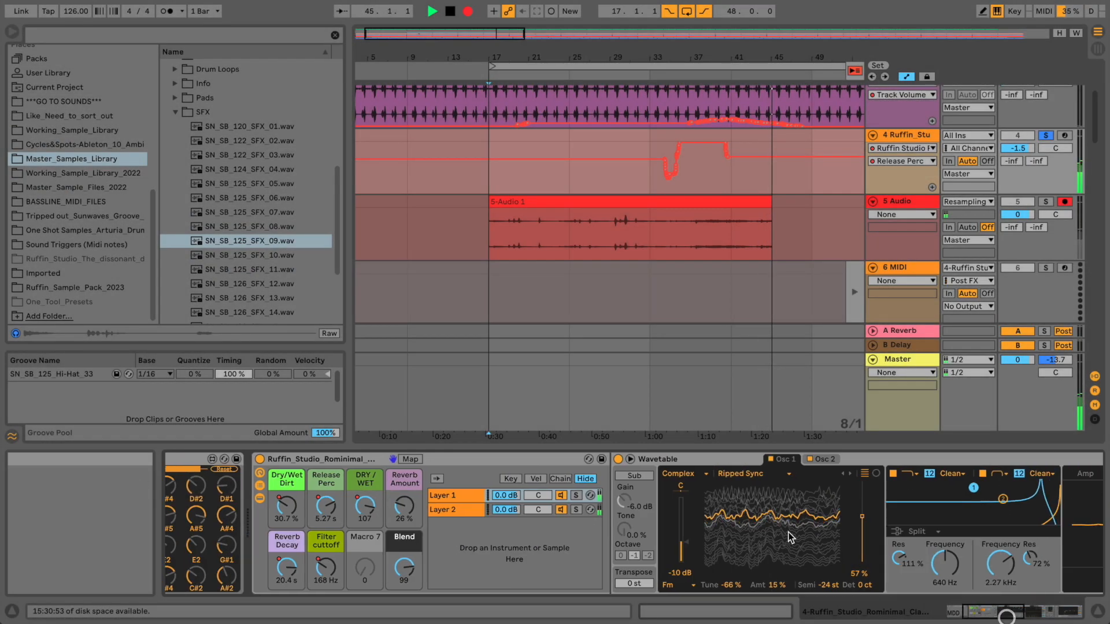
left_click_drag(696, 546, 696, 509)
left_click(810, 460)
left_click(817, 460)
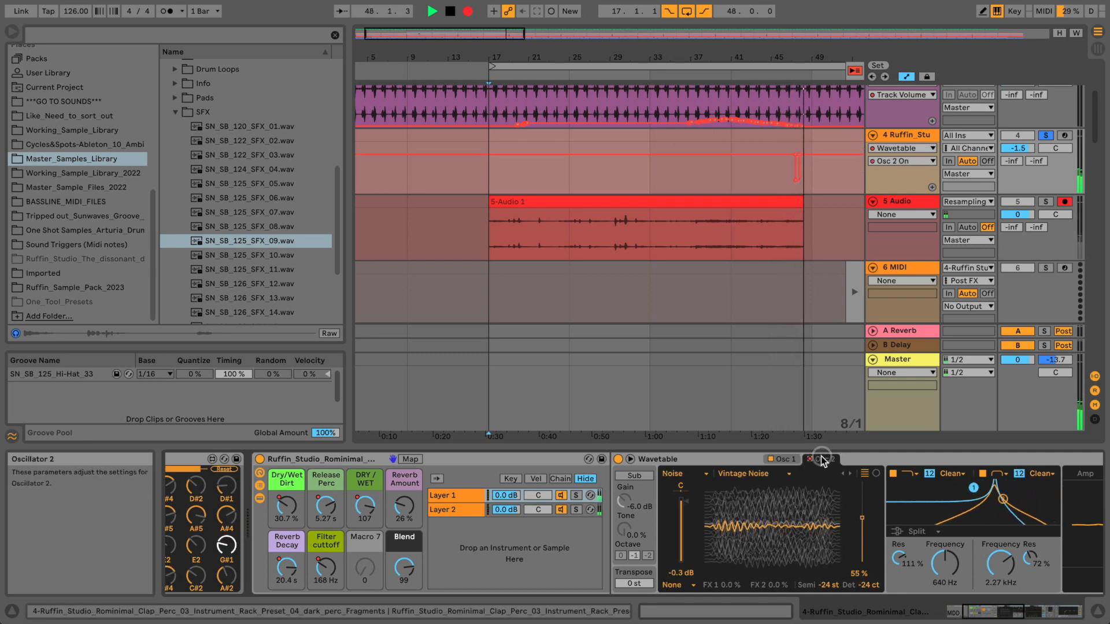
- Try different circuit types on Wavetable's filter 1 and choose PRD
left_click(952, 474)
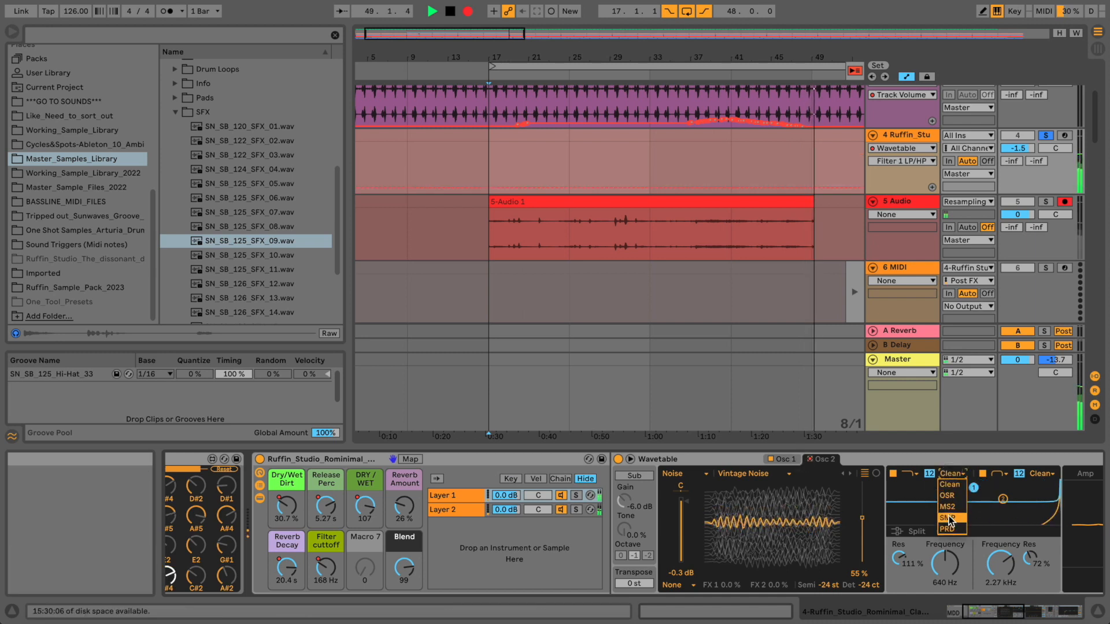
left_click(952, 493)
left_click(948, 474)
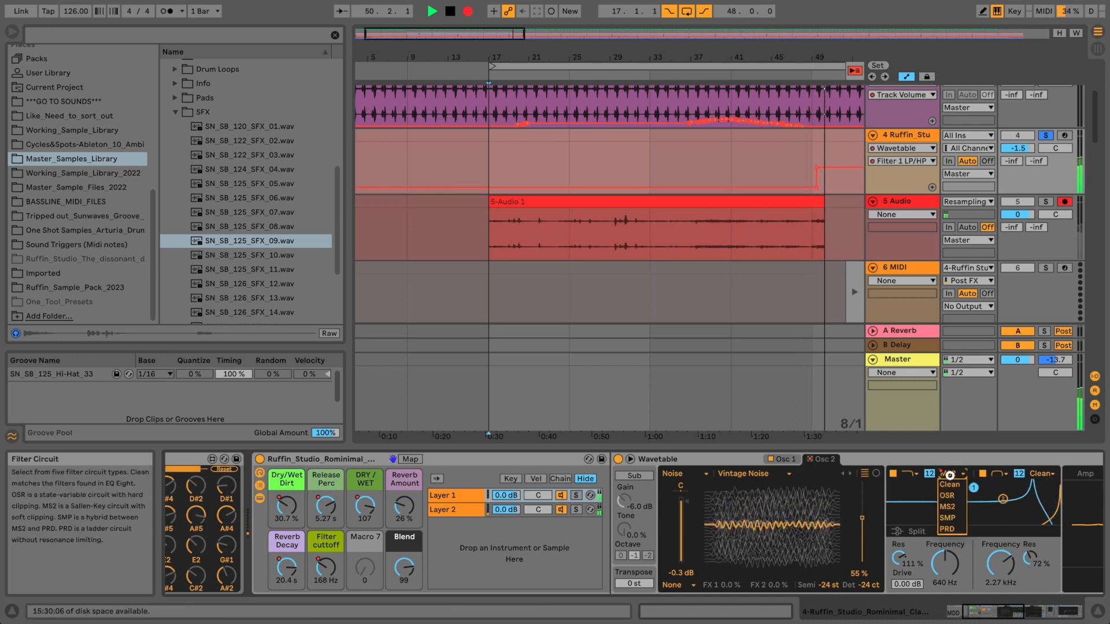
left_click(947, 526)
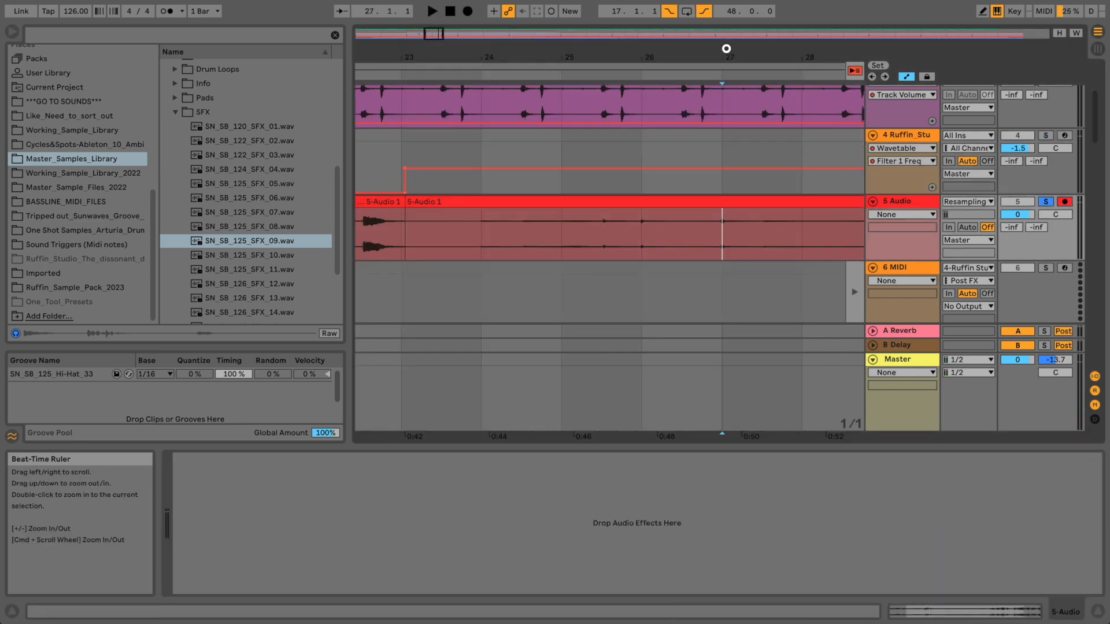
- Split the recorded clip just before bar 27 and move the section starting at bar 23 onto a new audio track 6
left_click_drag(726, 50, 711, 54)
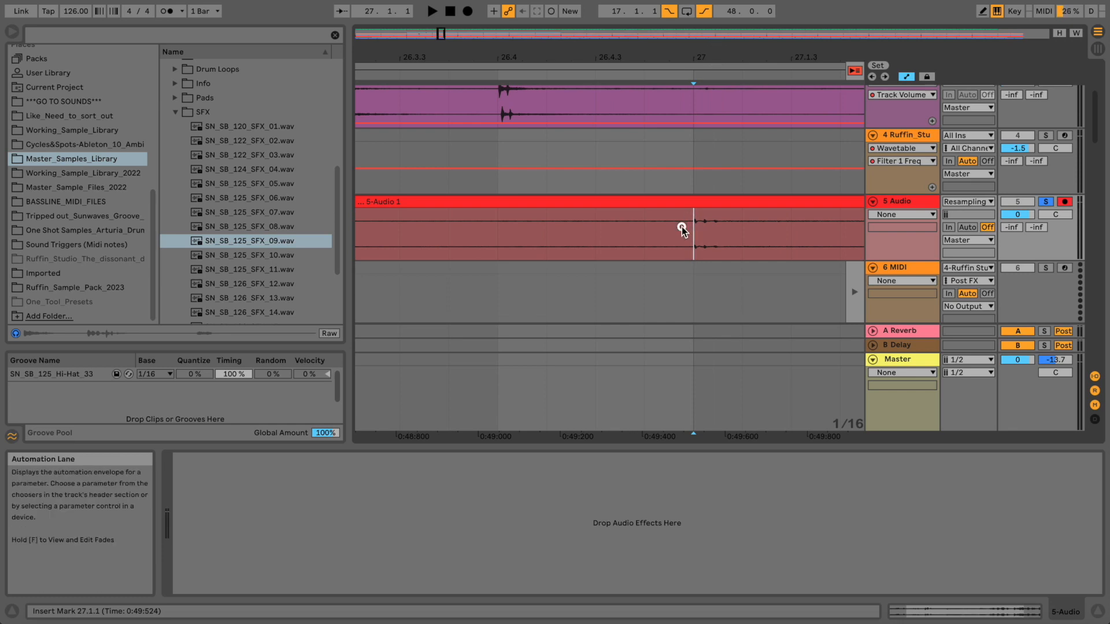
key("super+1")
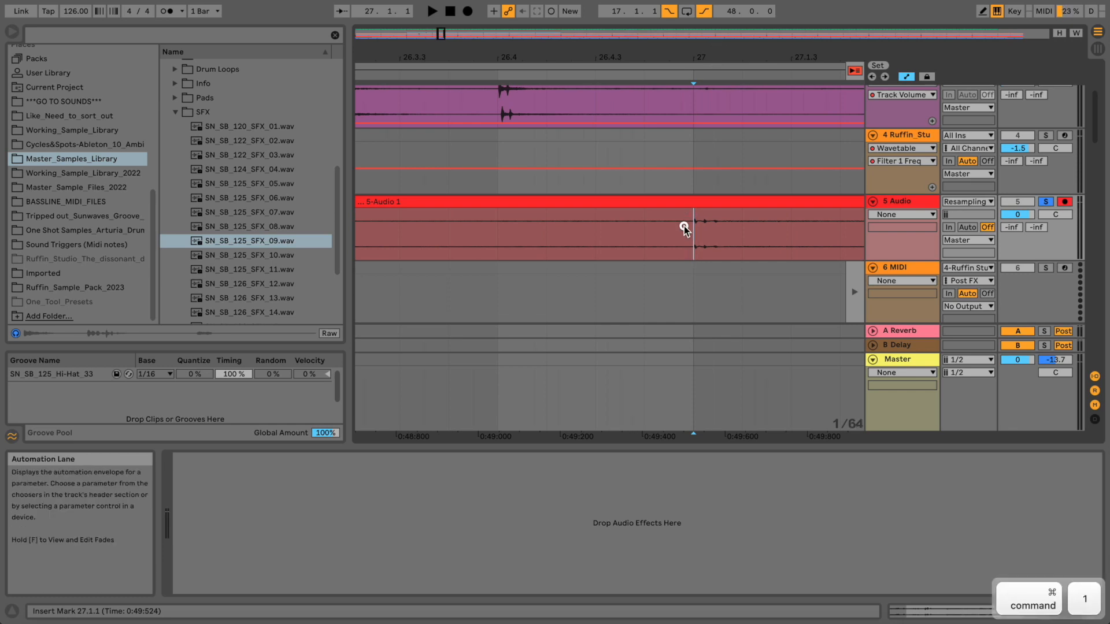
key("super+t")
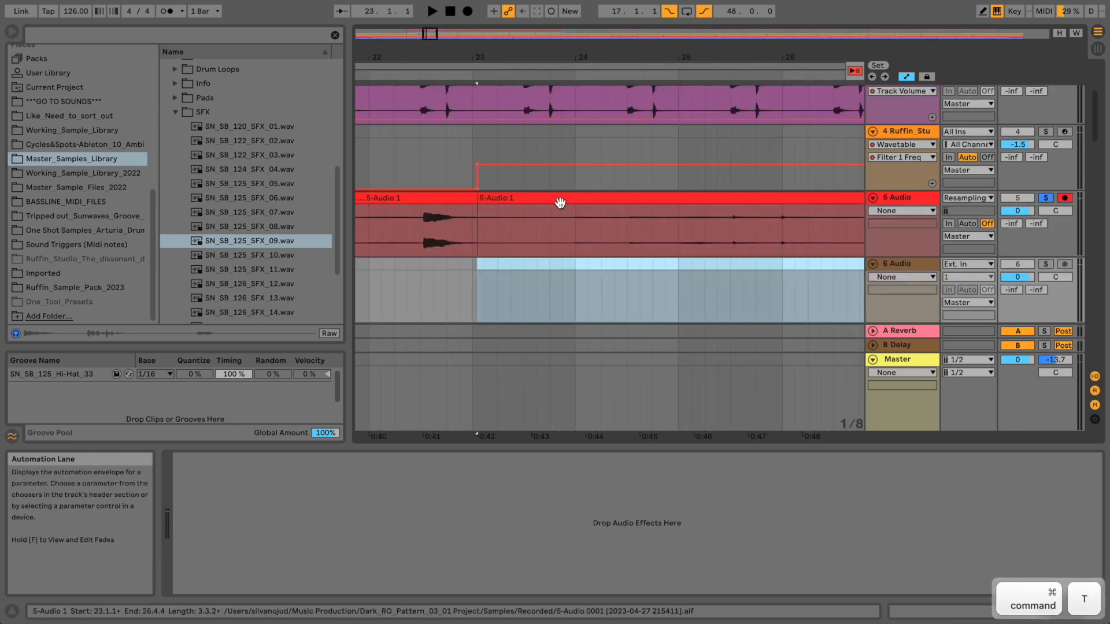
left_click_drag(559, 200, 561, 265)
- Raise the track 6 clip's gain to 8.38 dB, enable its loop and transpose it by -12 st
double_click(496, 268)
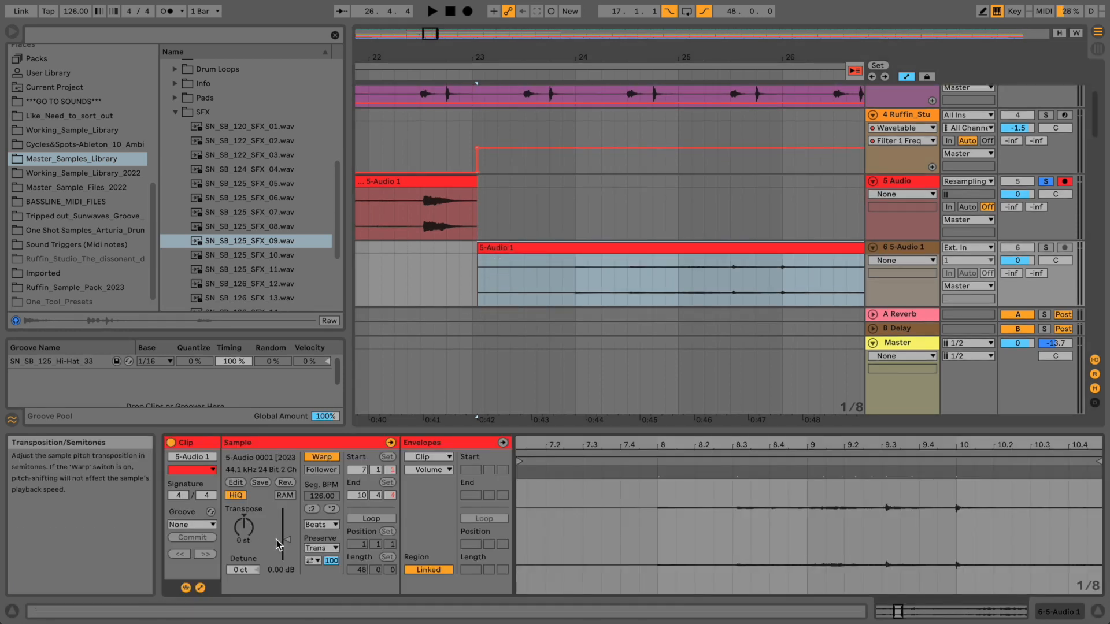
left_click_drag(288, 543, 287, 529)
left_click(371, 519)
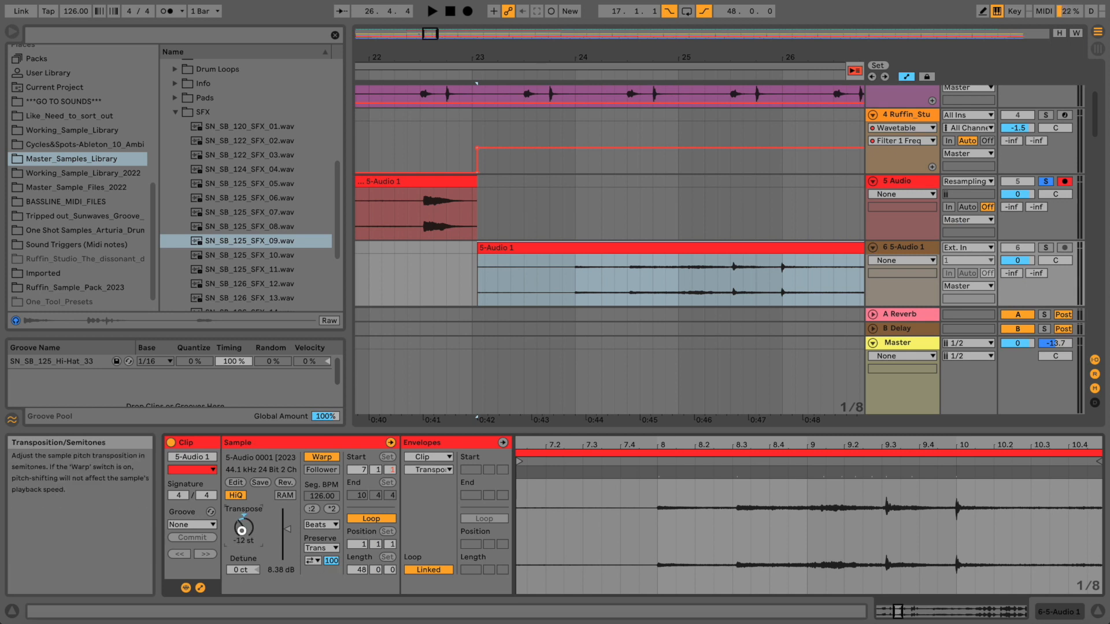
- Solo track 6 and audition the transposed clip from its start and from bar 24
key("space")
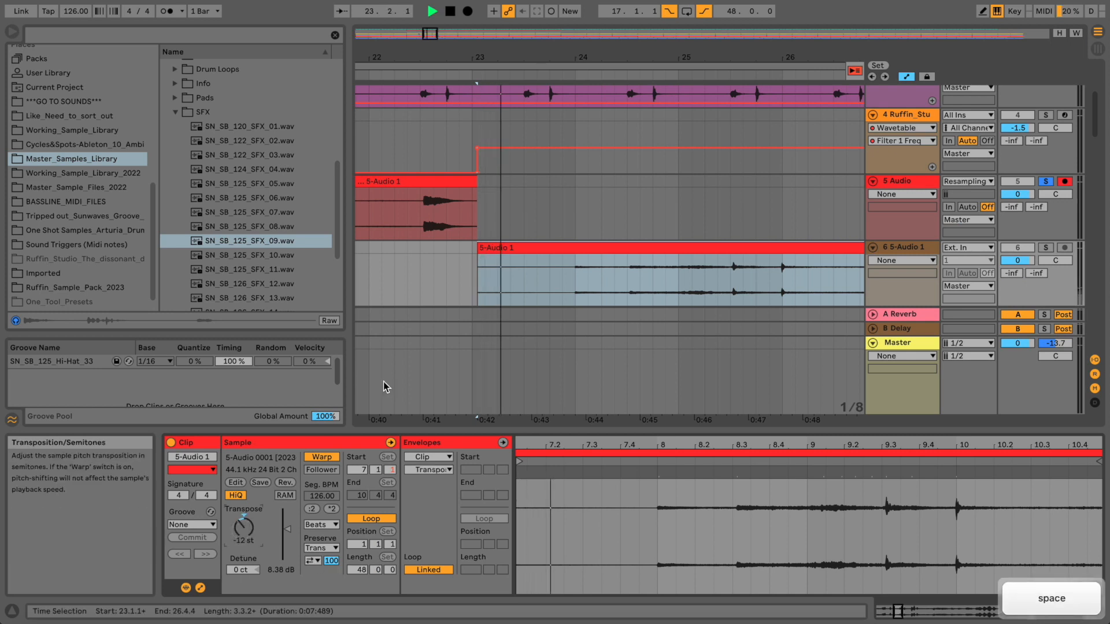
left_click(1047, 249)
mouse_move(753, 50)
left_mouse_down()
mouse_move(743, 43)
mouse_move(753, 50)
left_mouse_up()
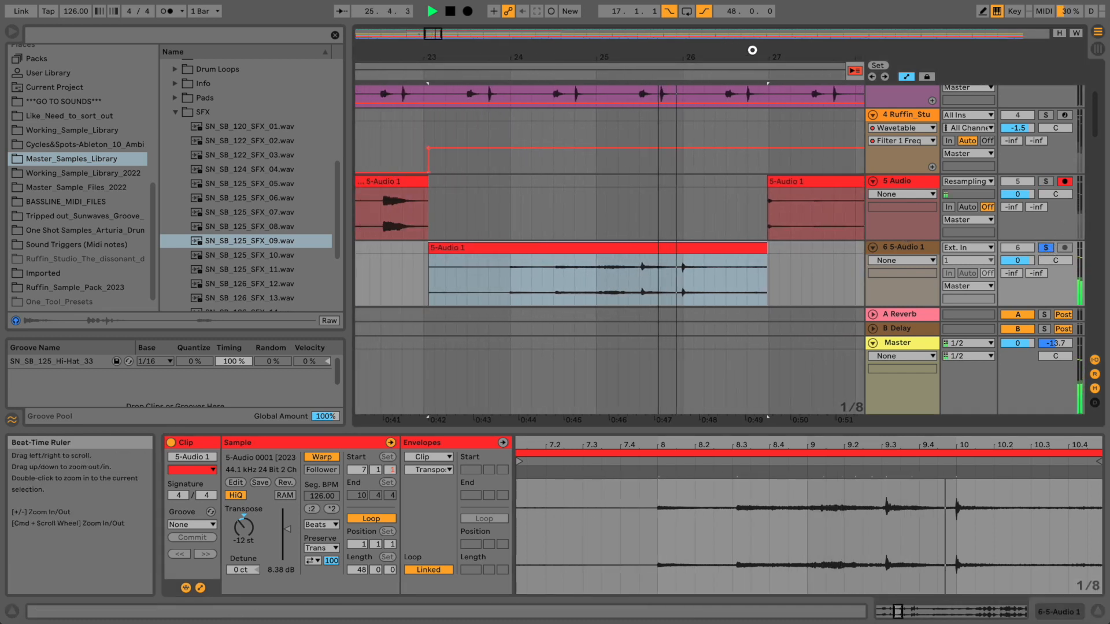
key("space")
key("space")
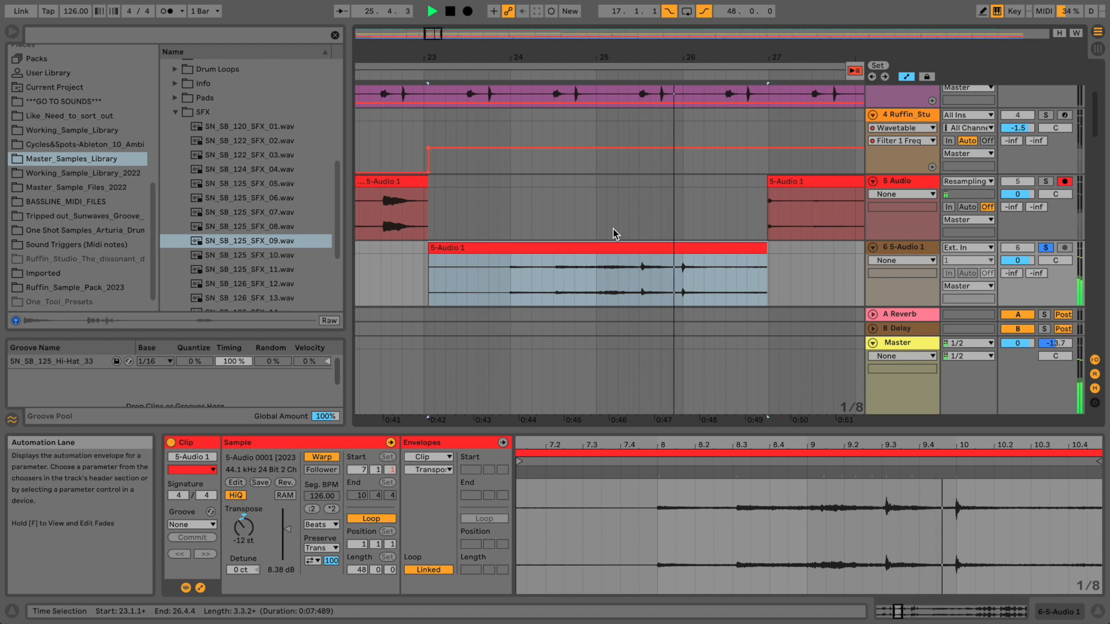
key("space")
left_click(512, 275)
key("space")
key("space")
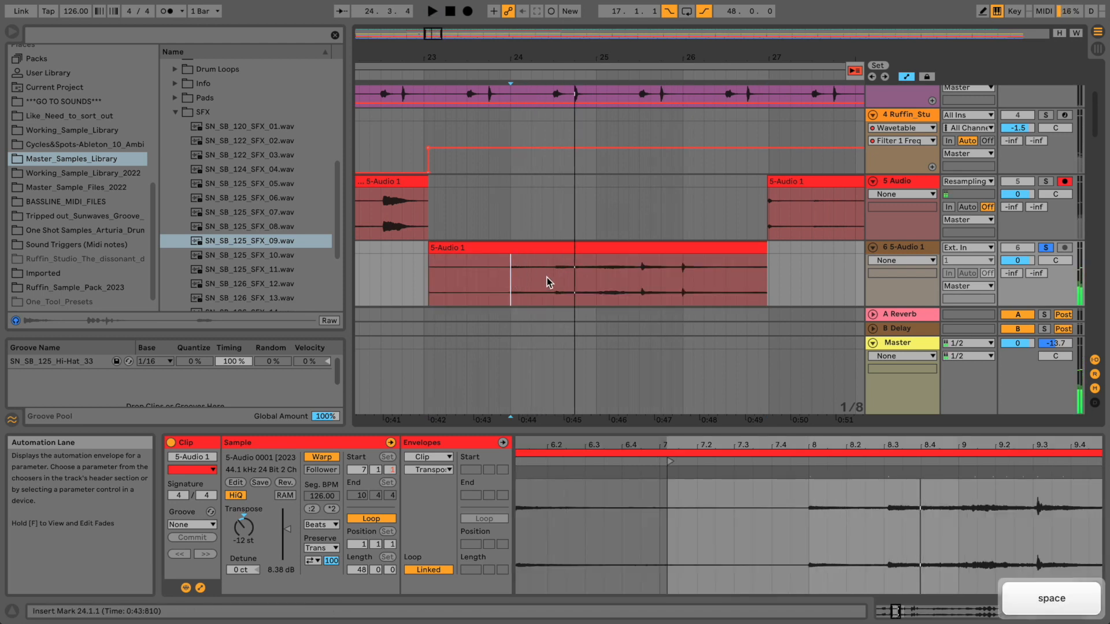
- Split the track 6 clip at 24.3.1, delete the part before it and audition the rest from 24.3.1 and from bar 25
left_click_drag(548, 277, 436, 254)
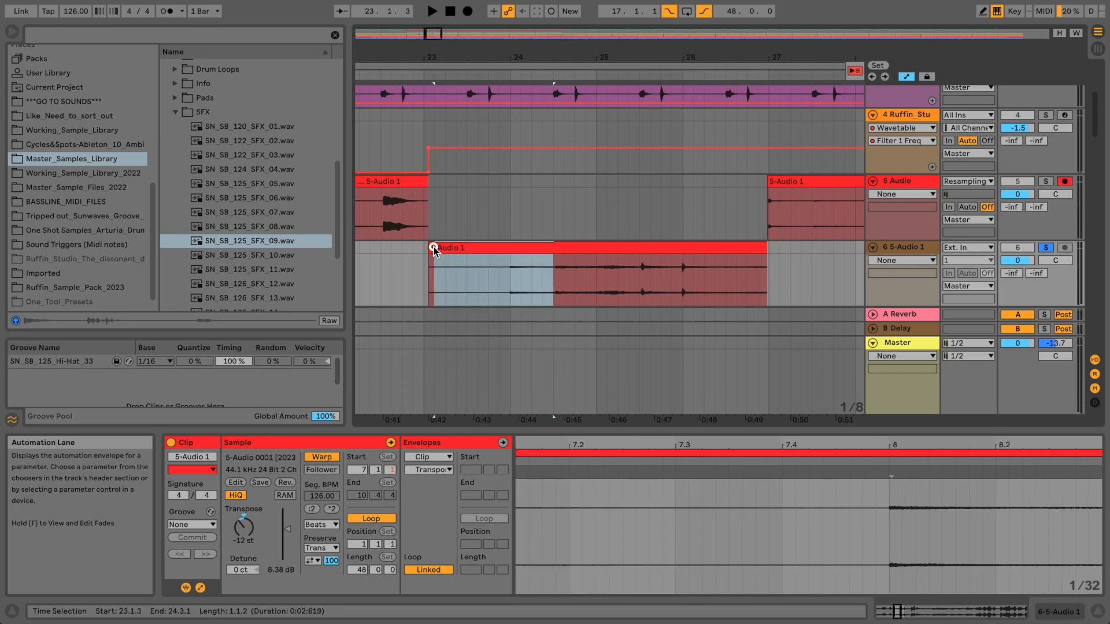
key("super+e")
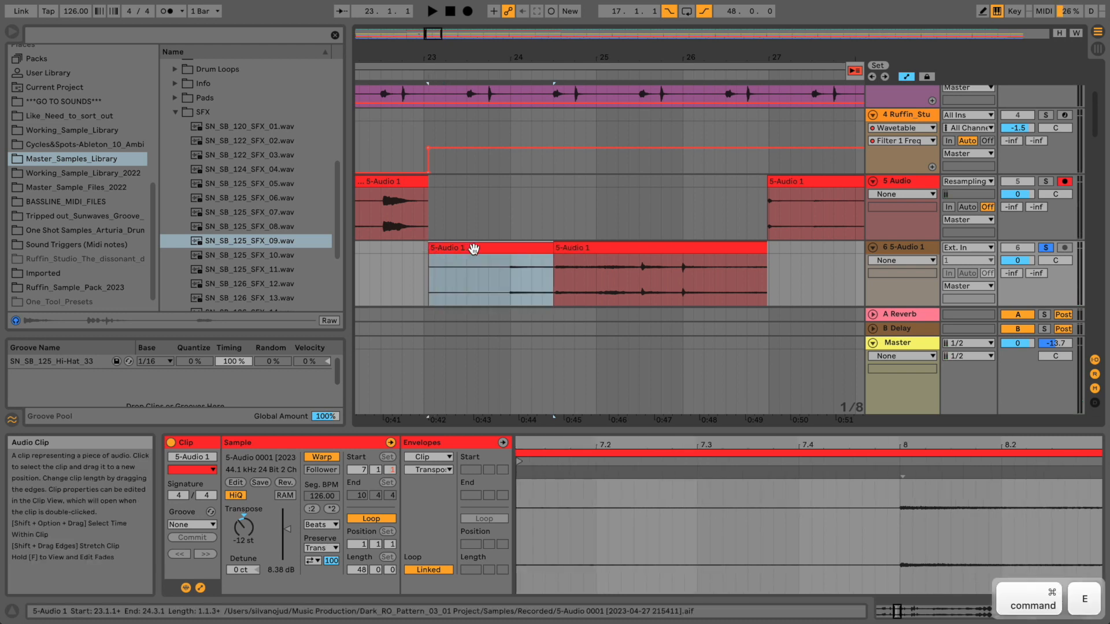
key("Delete")
key("space")
left_click(557, 247)
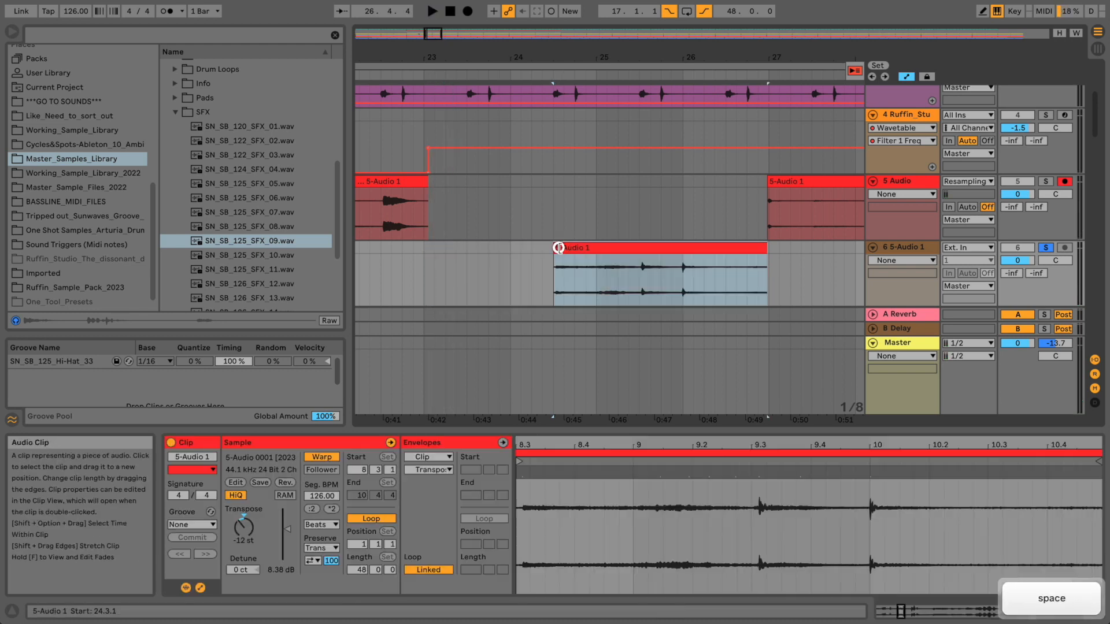
left_click(551, 268)
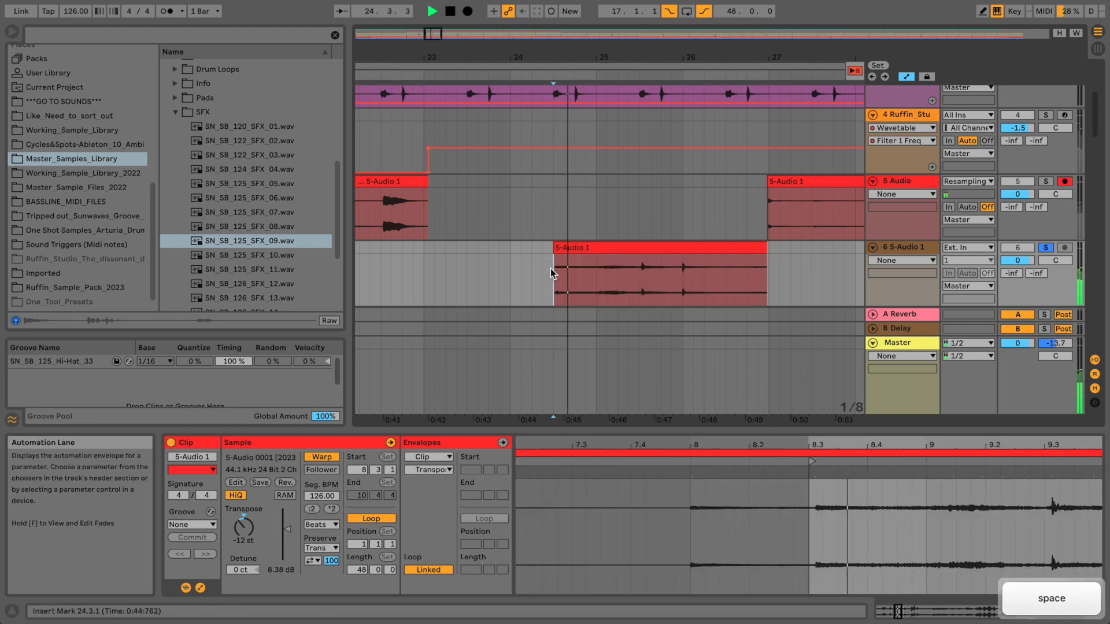
key("space")
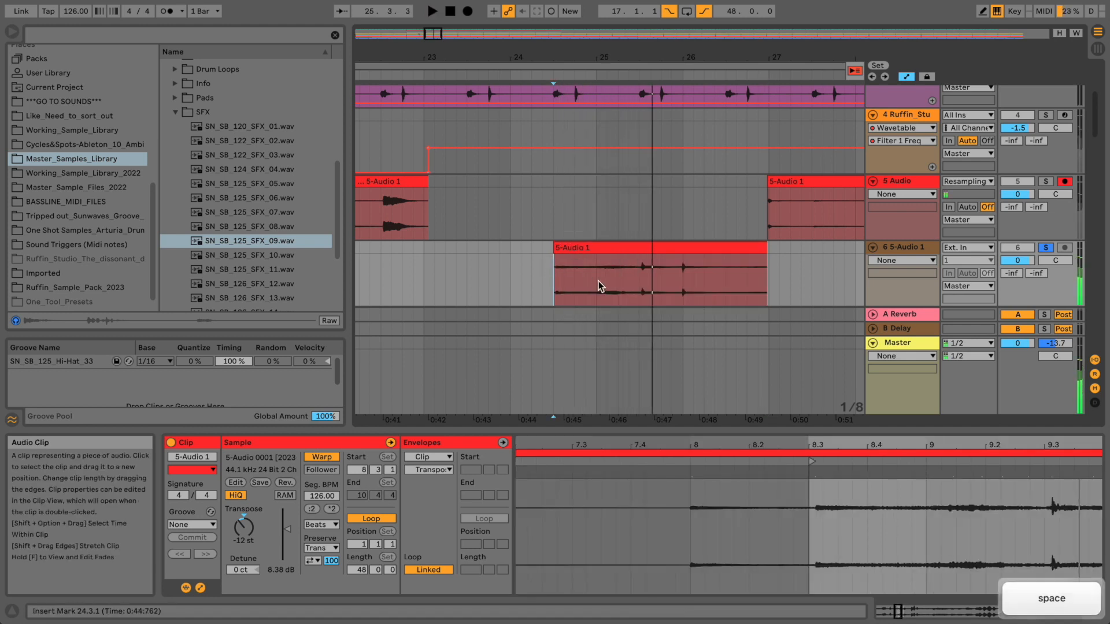
left_click(597, 282)
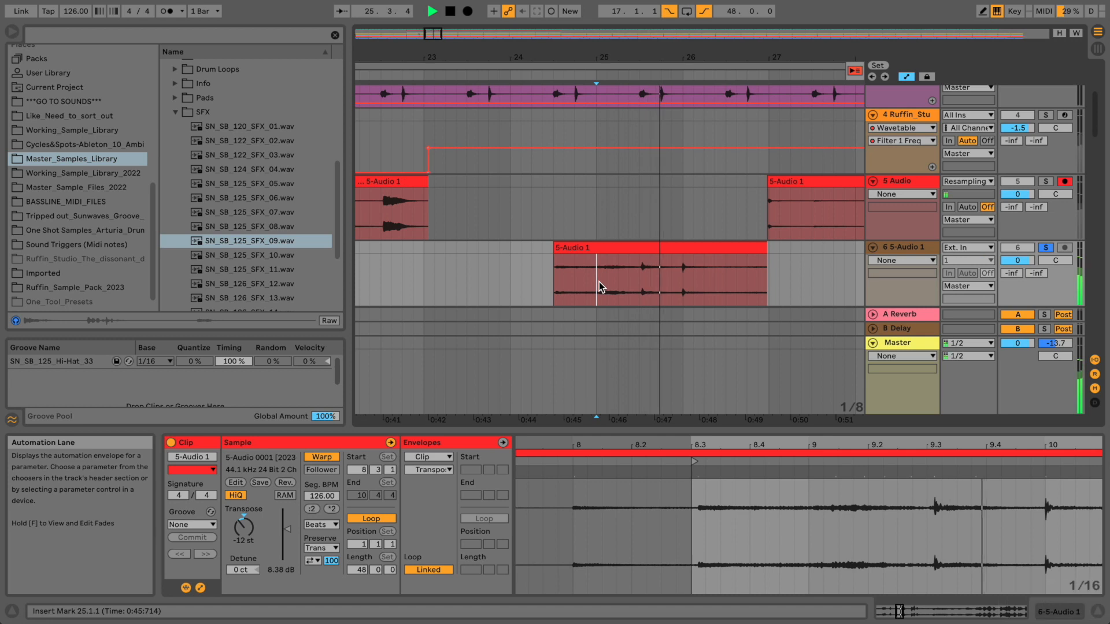
key("space")
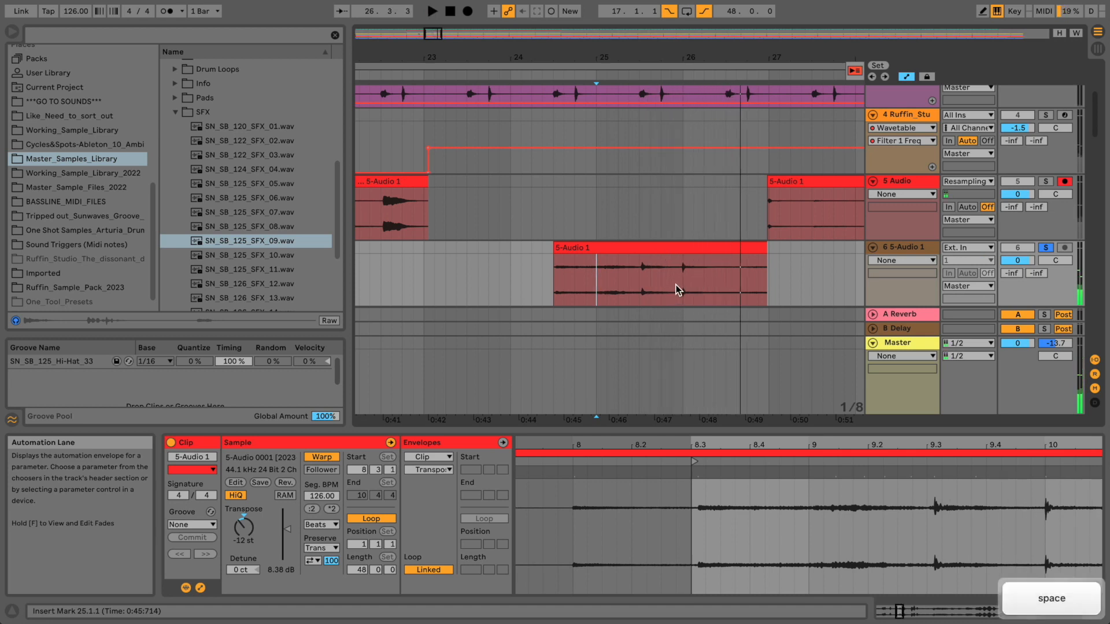
- Cut the track 6 clip at bar 26, remove the part before it and play the remaining hit
left_click(672, 283)
left_click(678, 282)
left_click_drag(694, 50, 694, 74)
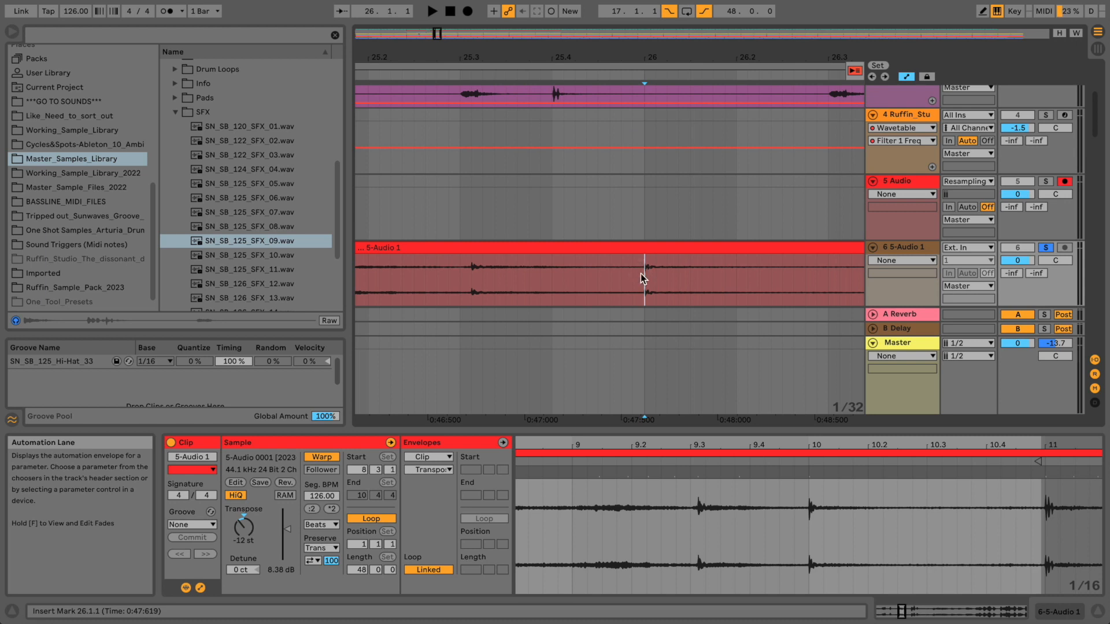
key("space")
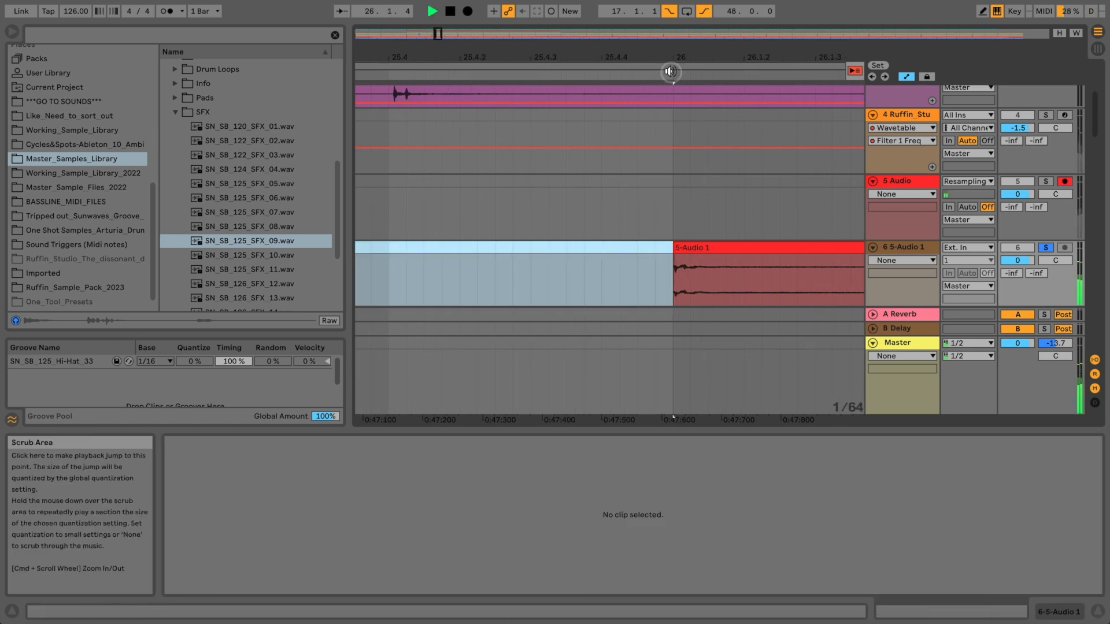
mouse_move(650, 40)
left_mouse_down()
mouse_move(641, 16)
mouse_move(643, 49)
left_mouse_up()
key("space")
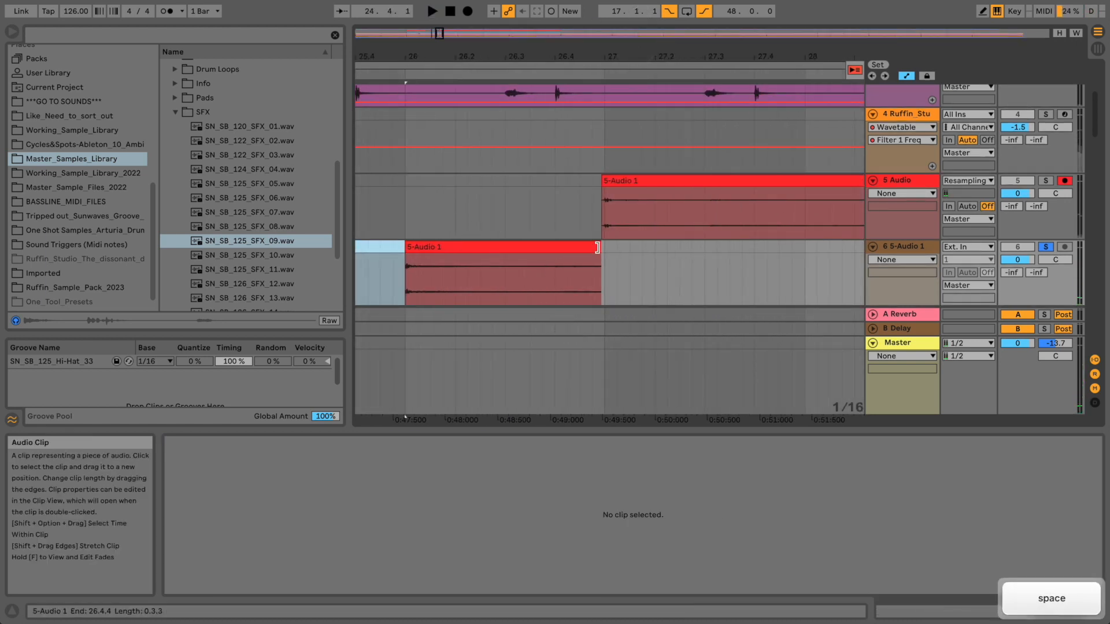
- Extend the end of the track 6 clip to bar 28, auditioning it from bar 26 after each lengthening
left_click(419, 247)
key("space")
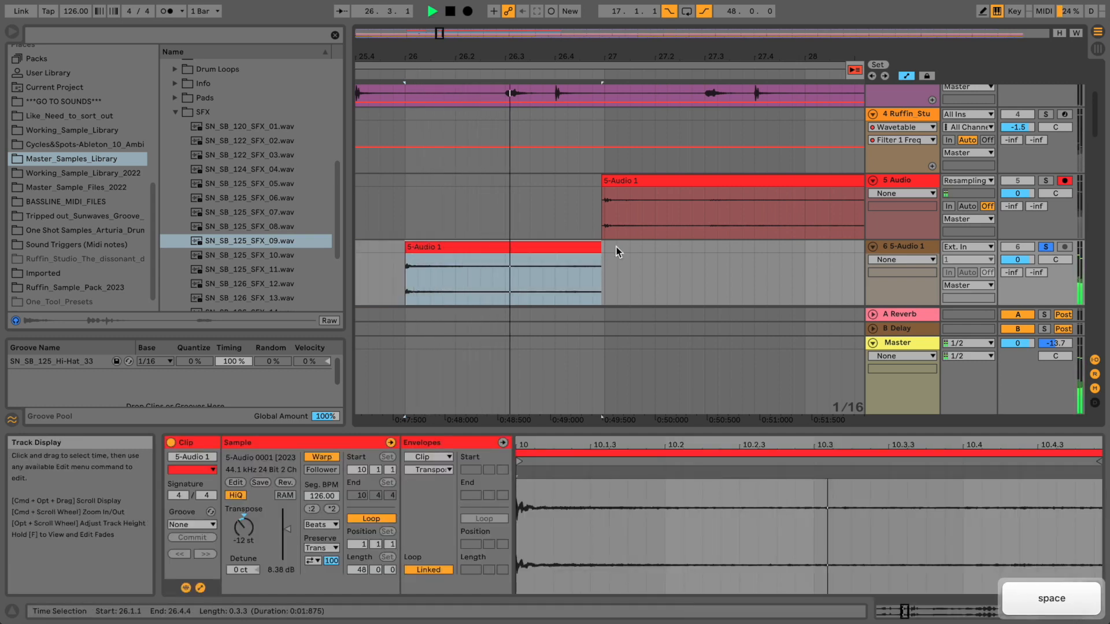
left_click_drag(601, 249, 712, 254)
key("space")
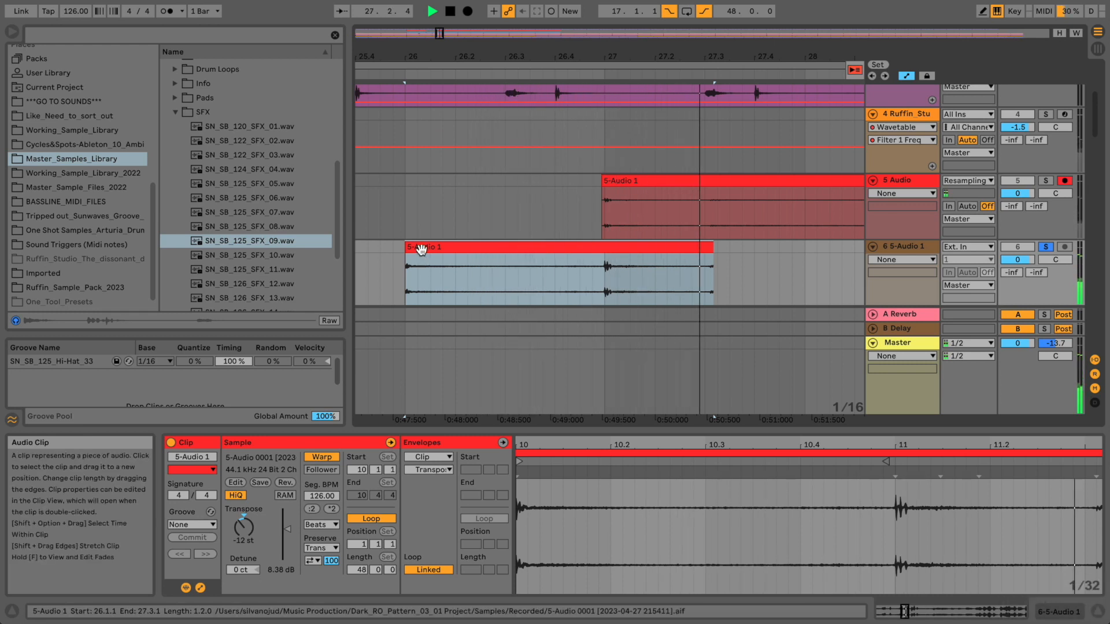
key("space")
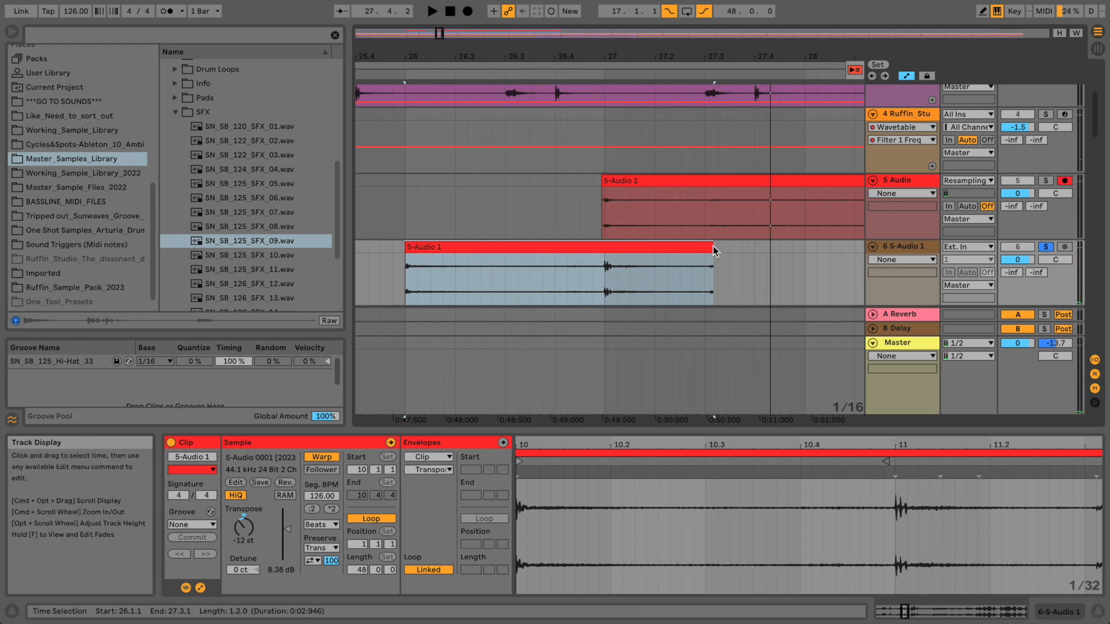
left_click_drag(713, 247, 805, 247)
key("space")
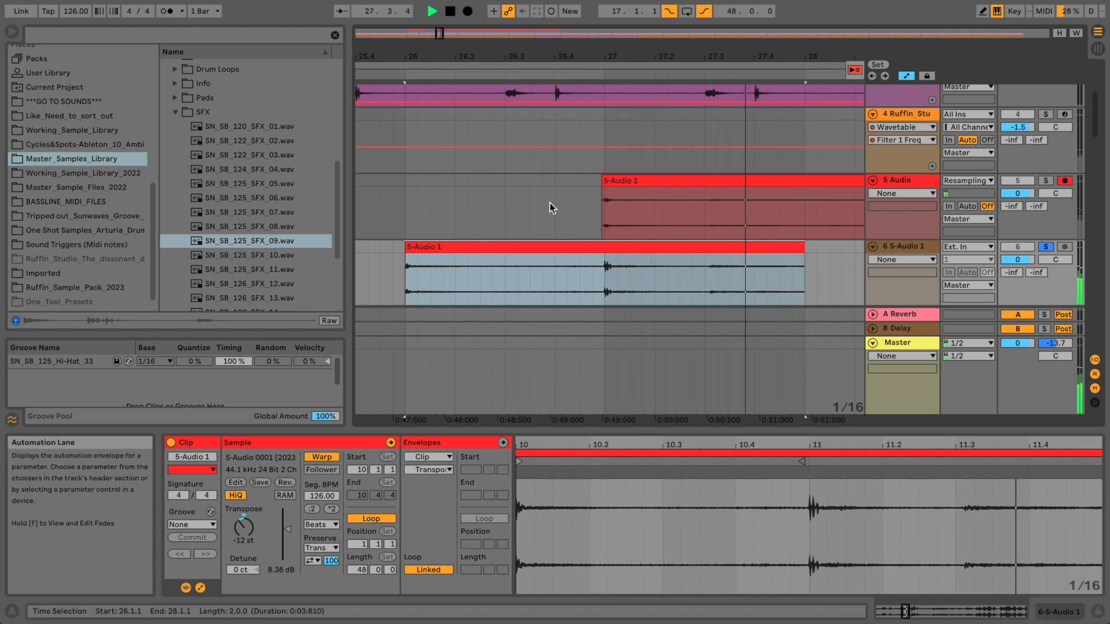
key("space")
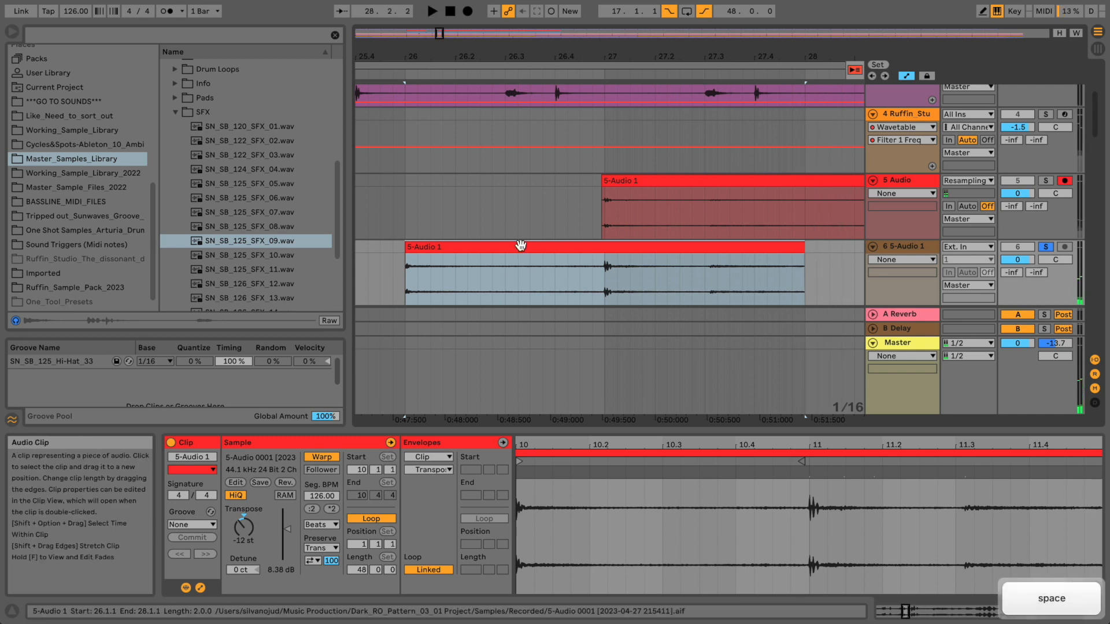
- Split the track 6 clip at bar 27, delete the part after it and play the remaining one-bar clip
left_click(600, 280)
key("super+e")
left_click(624, 257)
left_click(623, 250)
key("Delete")
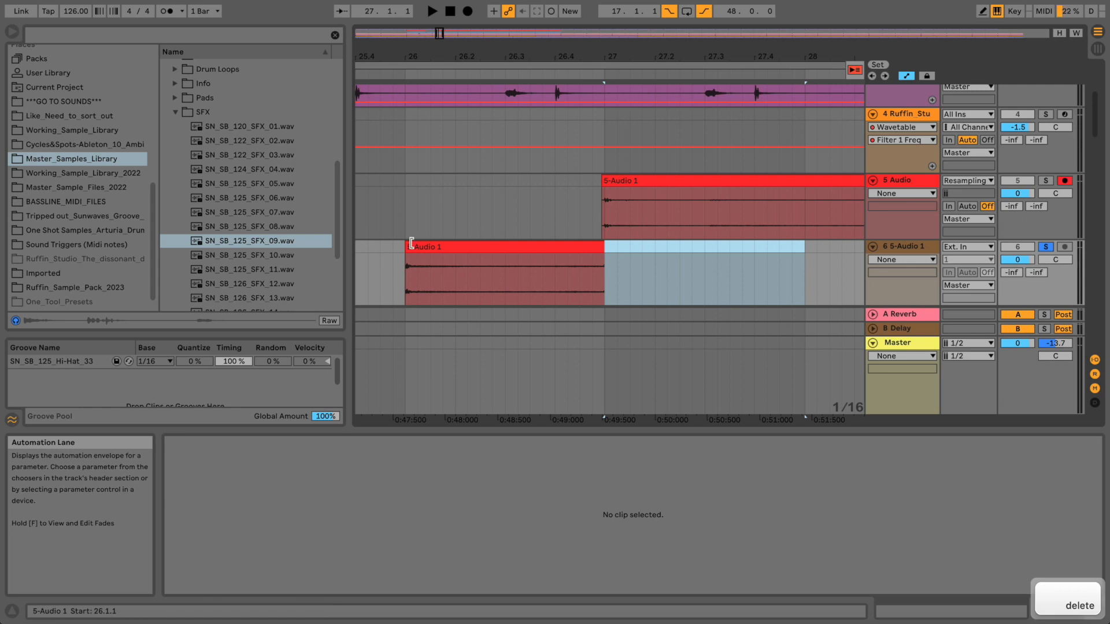
left_click(405, 261)
key("space")
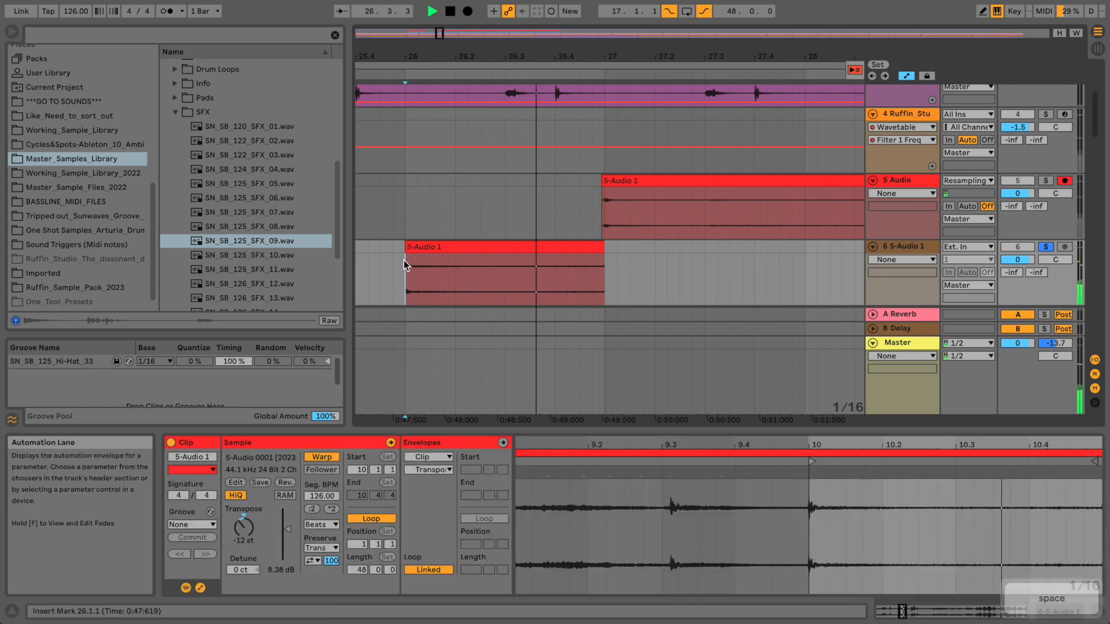
key("space")
- Search all browser results for "fil" and add the Filter Delay device to the 6 5-Audio 1 track
left_click(203, 35)
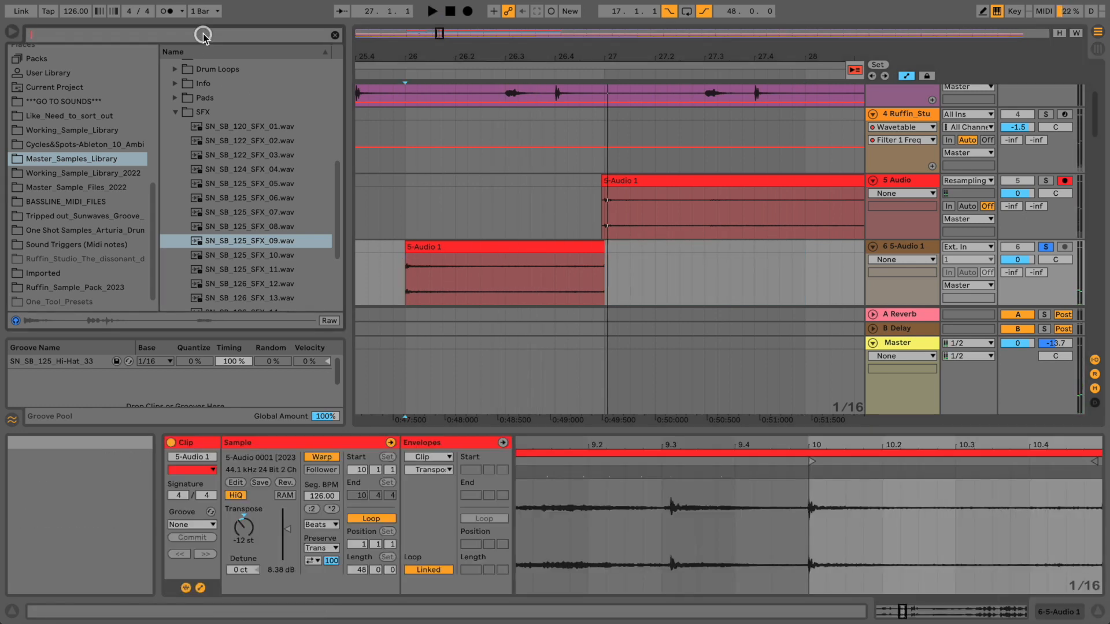
type("fil")
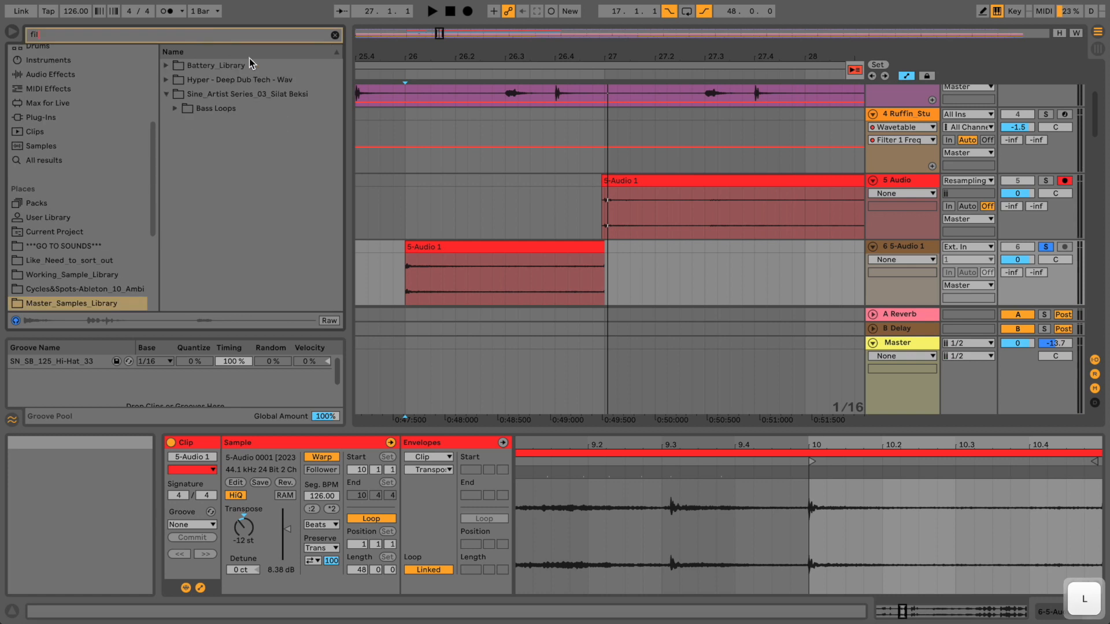
left_click(73, 161)
left_click_drag(197, 70, 734, 266)
- Tune the Filter Delay to 9.79, 1.69 and 3.80 kHz, L/R feedback 34% and 40%, dry -13 dB while auditioning, and bypass it
key("space")
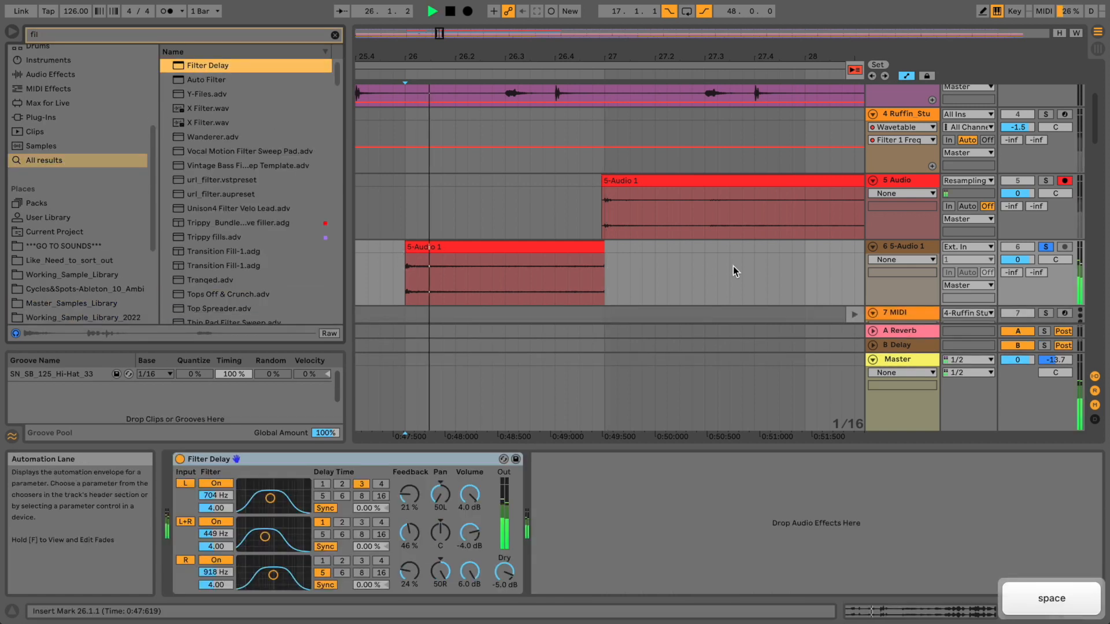
left_click_drag(499, 568, 497, 586)
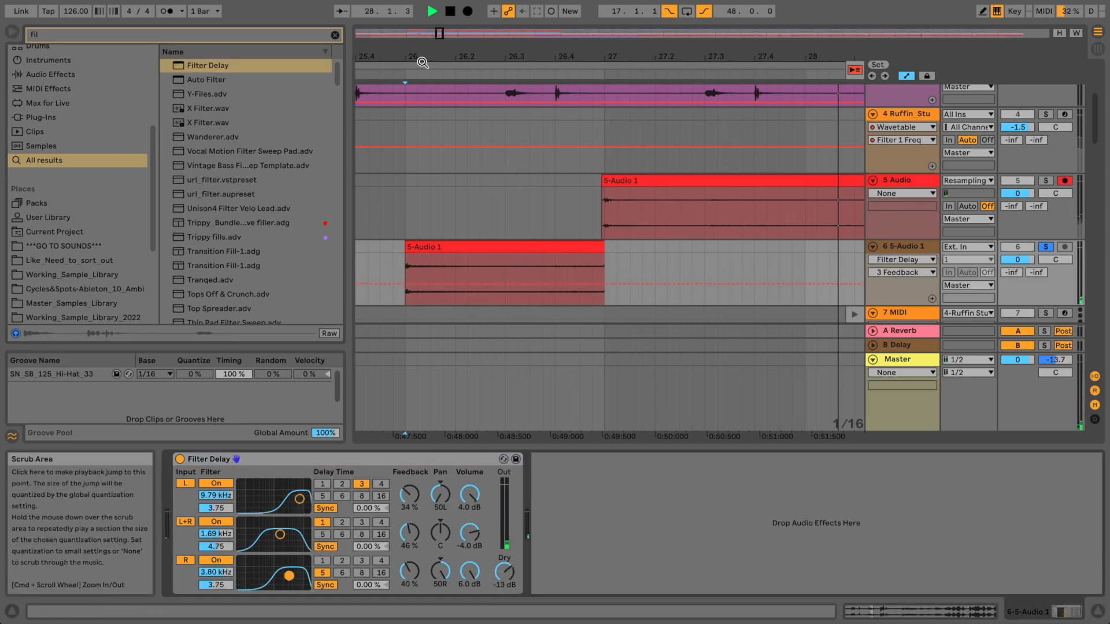
mouse_move(421, 54)
left_mouse_down()
mouse_move(371, 42)
mouse_move(421, 51)
left_mouse_up()
key("space")
left_click(480, 248)
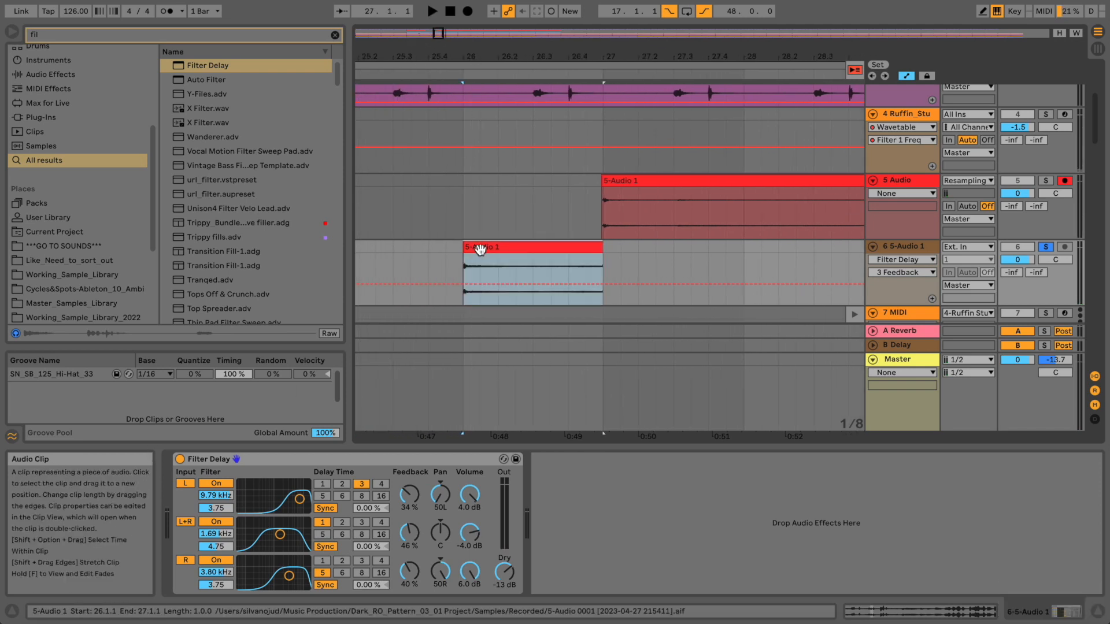
left_click(180, 460)
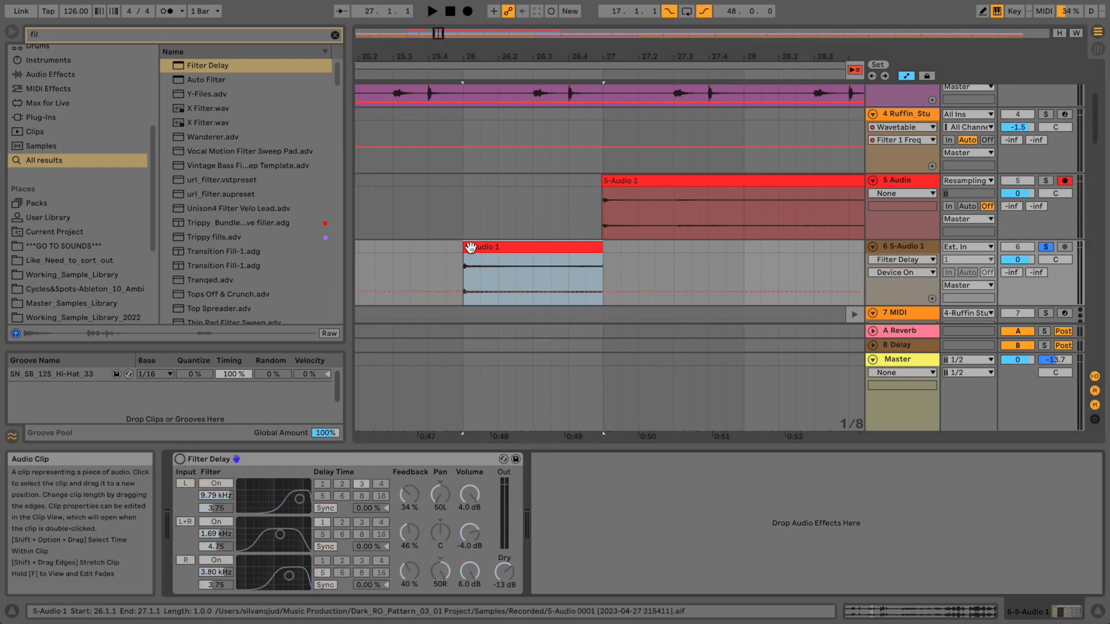
- Show LFO 1 in track 4's Wavetable and change its synced rate
left_click(909, 115)
left_click_drag(982, 612, 999, 611)
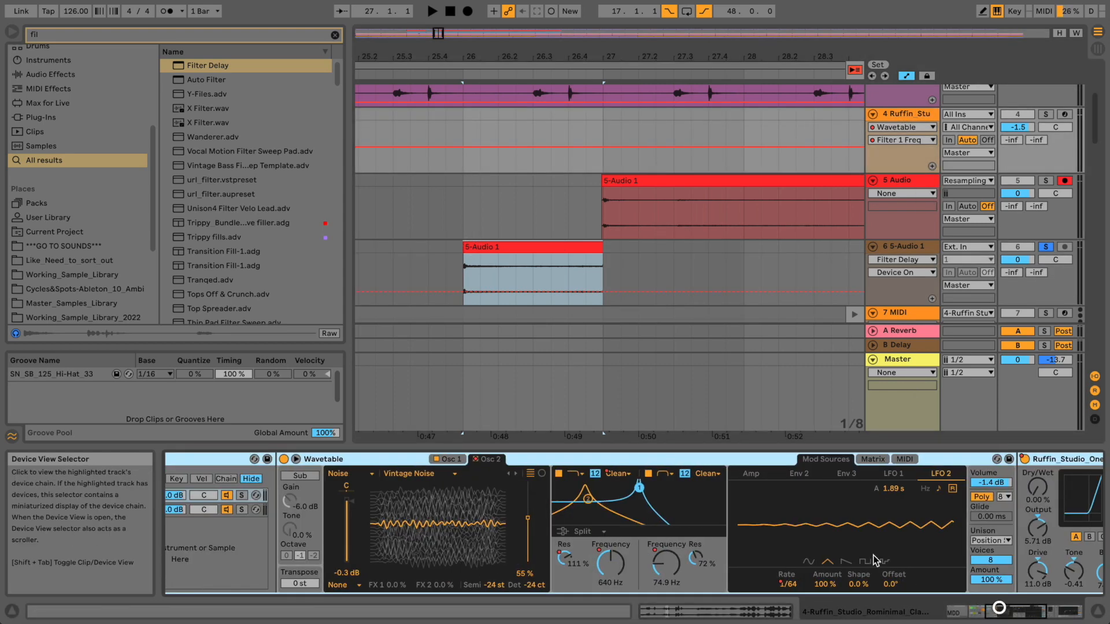
left_click(891, 474)
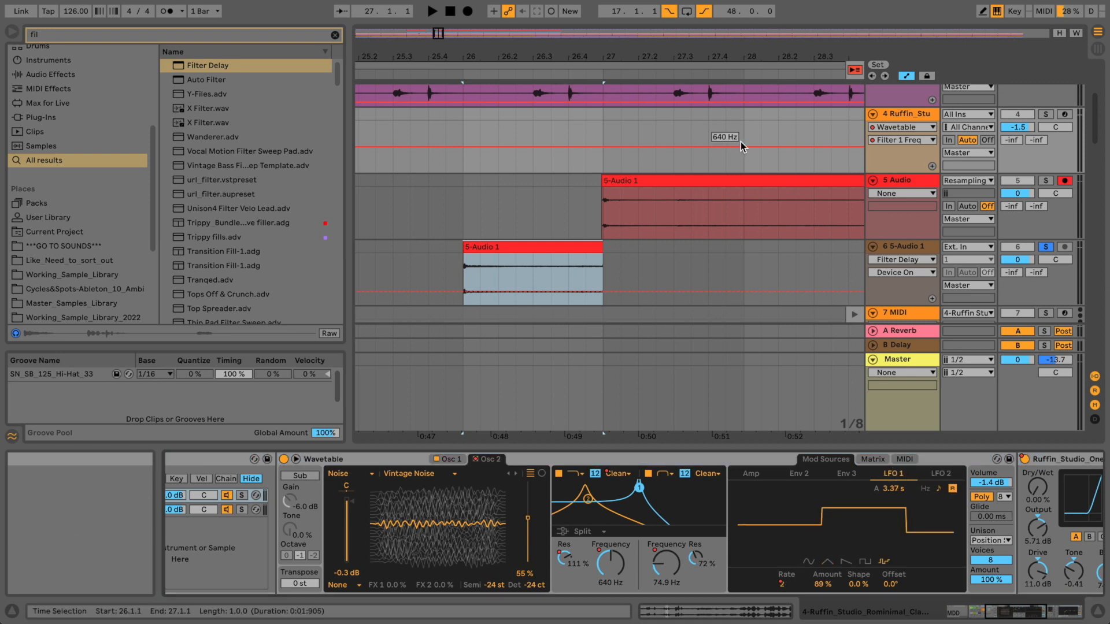
left_click_drag(783, 582, 782, 581)
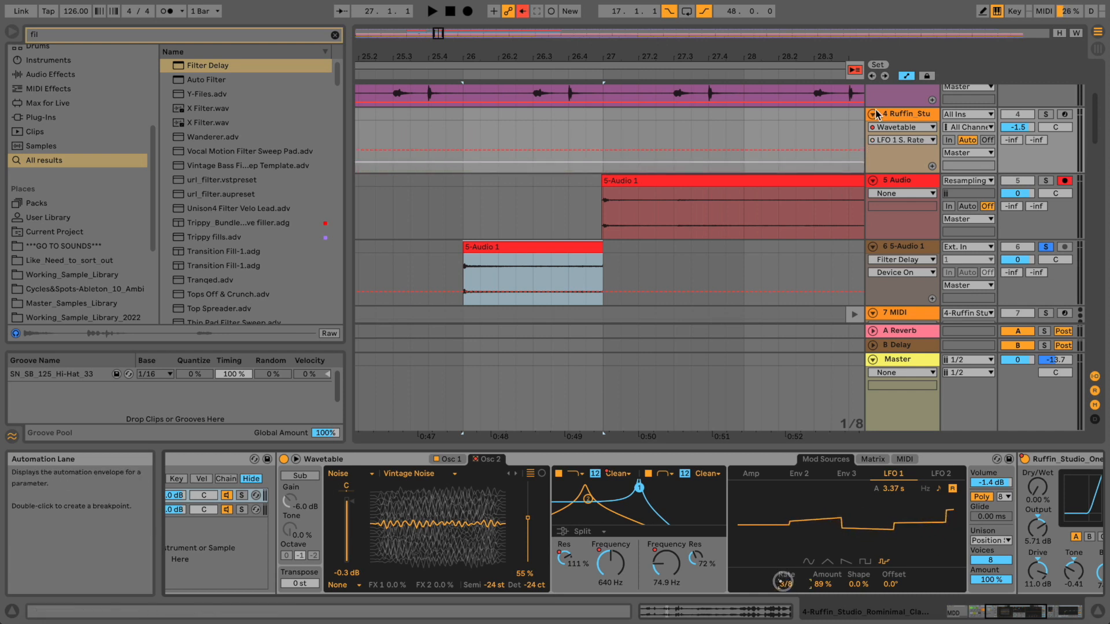
- Play the track 6 clip with the Filter Delay bypassed, re-enable the device and audition the clip again
left_click(484, 244)
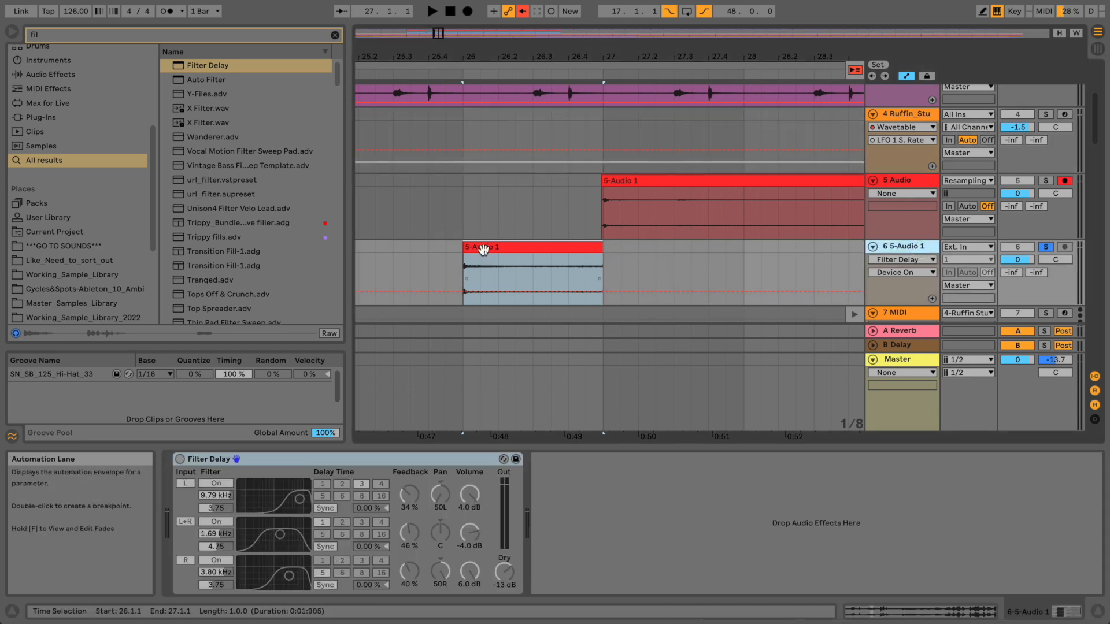
key("space")
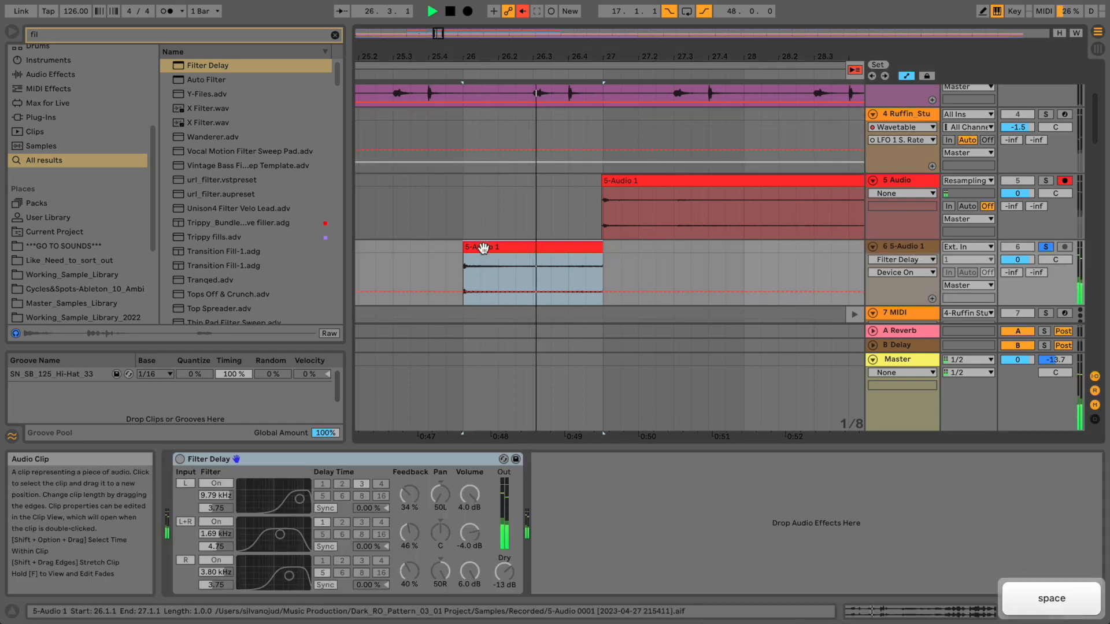
key("space")
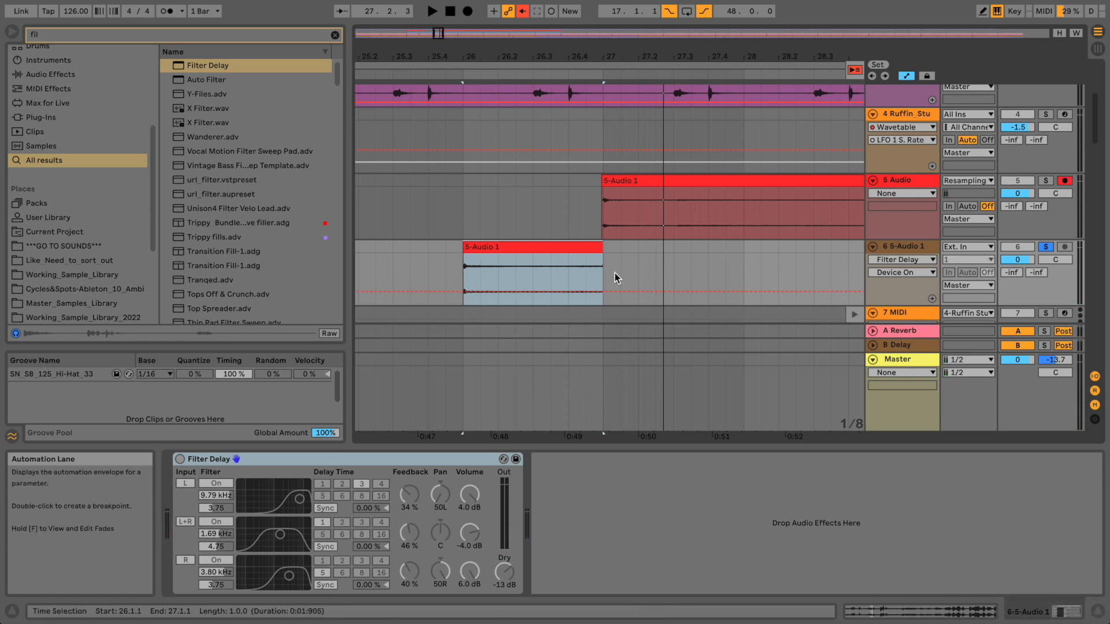
left_click(180, 459)
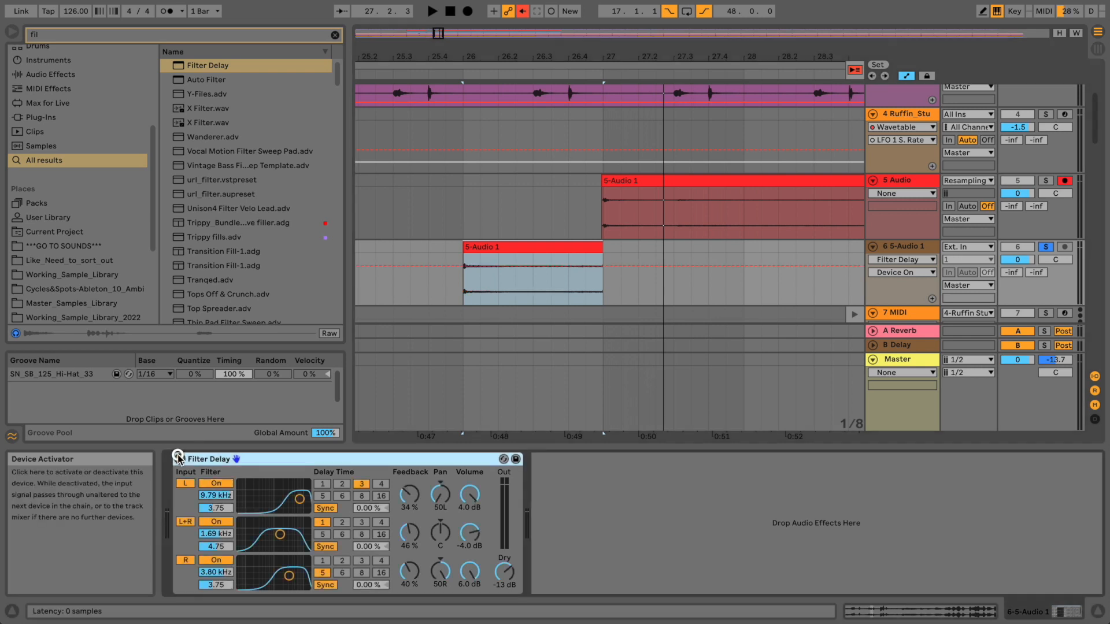
left_click(450, 75)
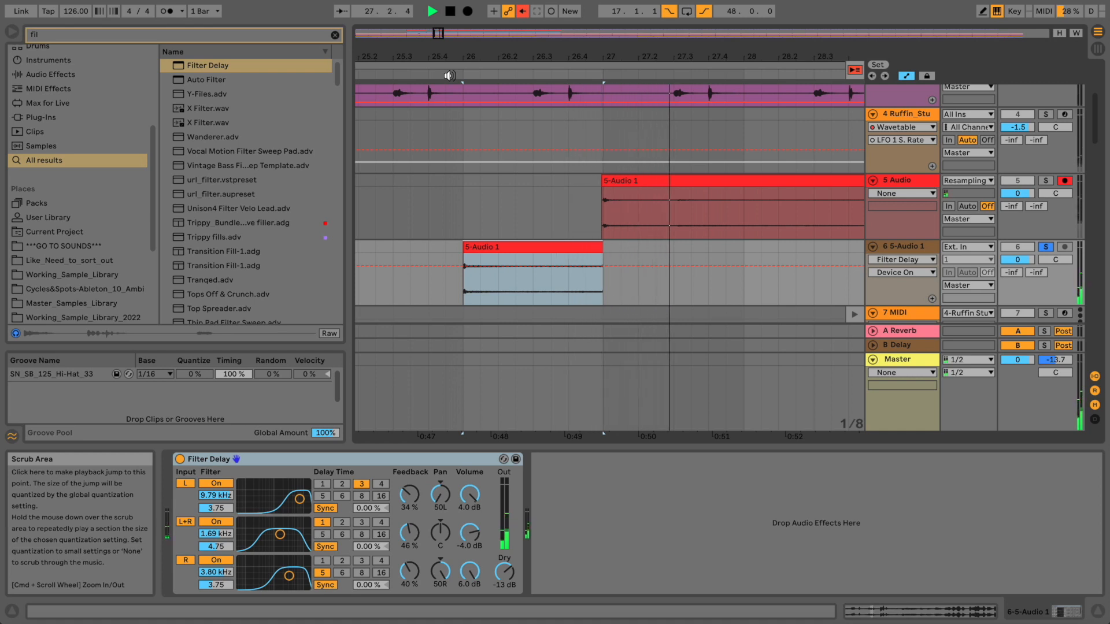
key("space")
key("space")
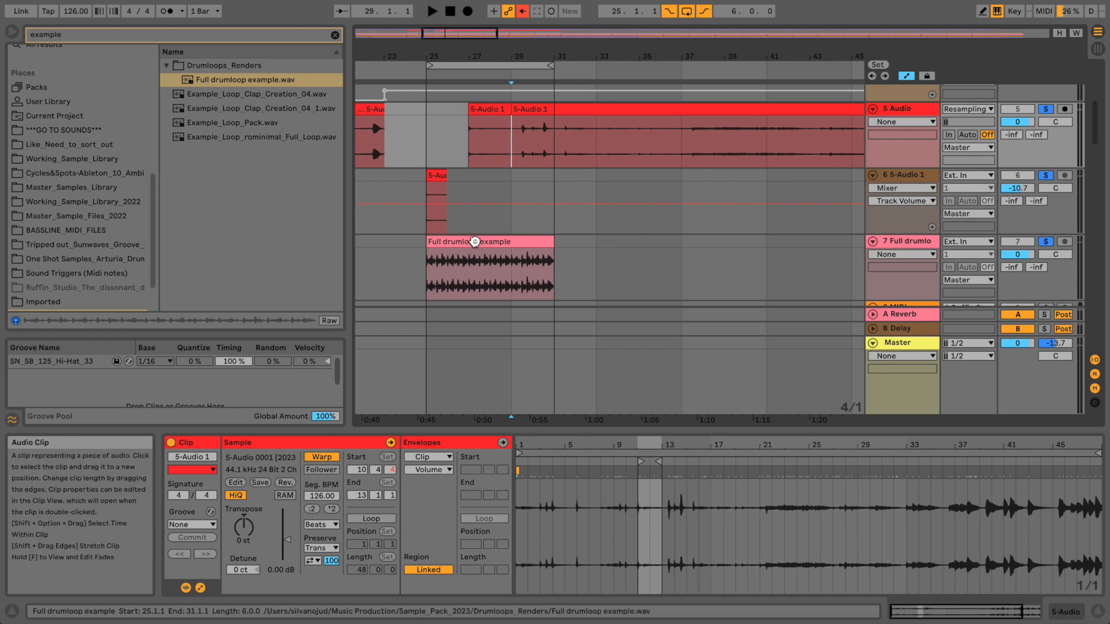
- Play the Full drumloop example, set the track 6 clip's gain to 2.56 dB and audition the two together
left_click(475, 242)
key("space")
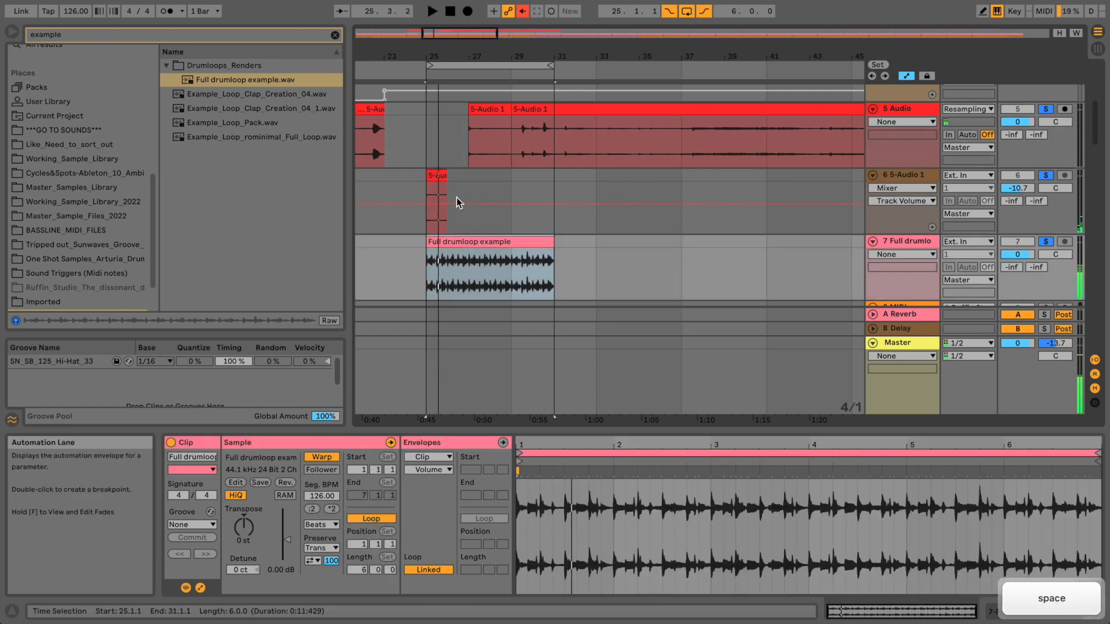
left_click(431, 188)
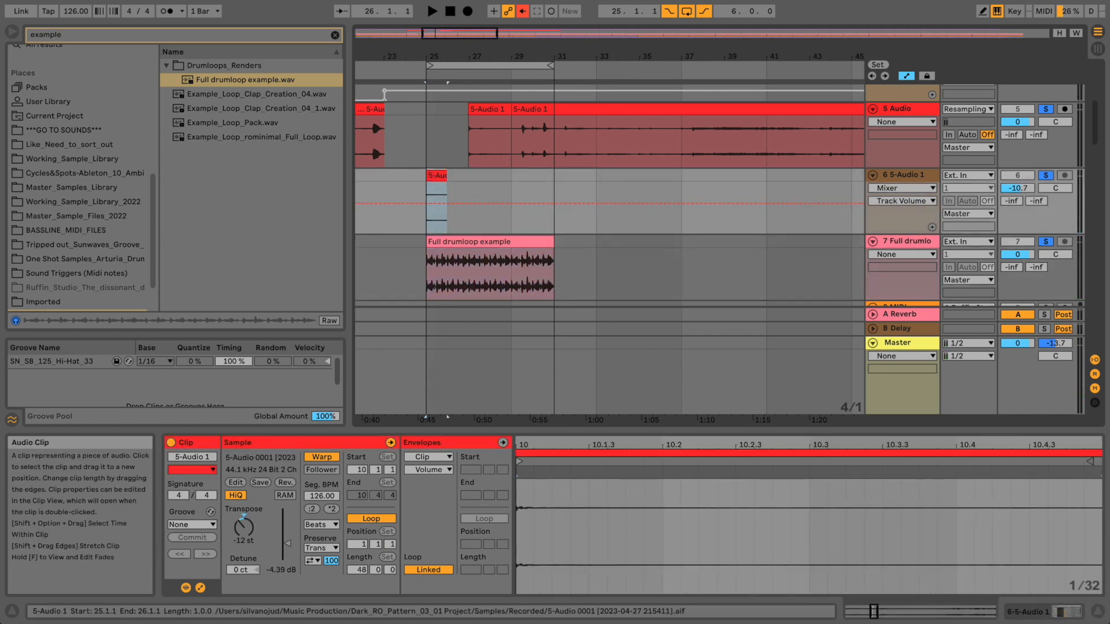
left_click(289, 543)
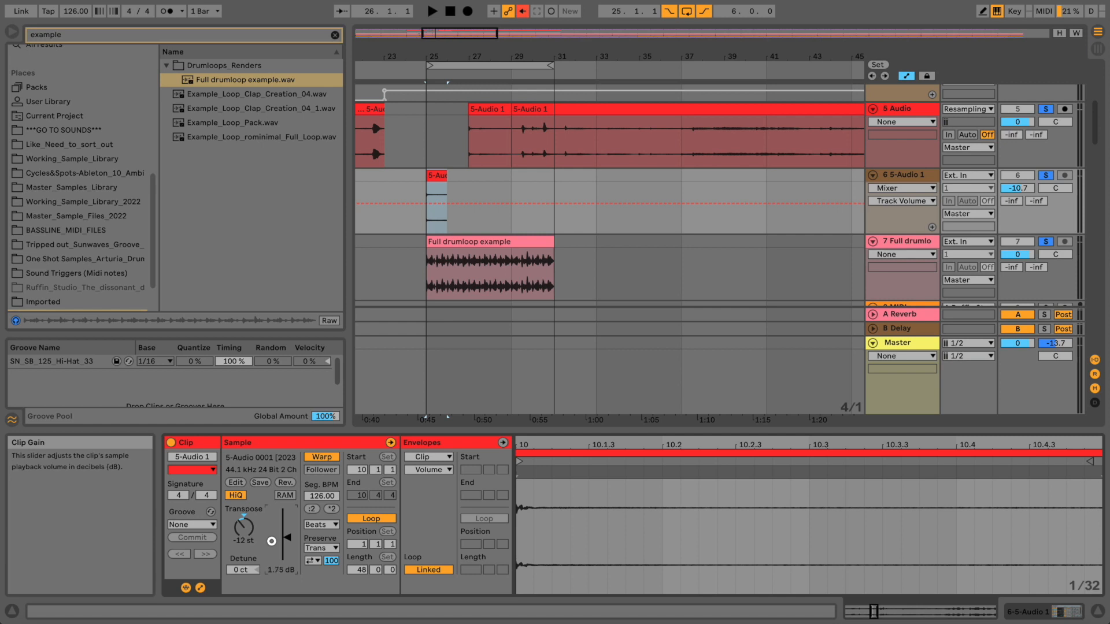
left_click_drag(271, 541, 271, 552)
key("space")
key("space")
key("space")
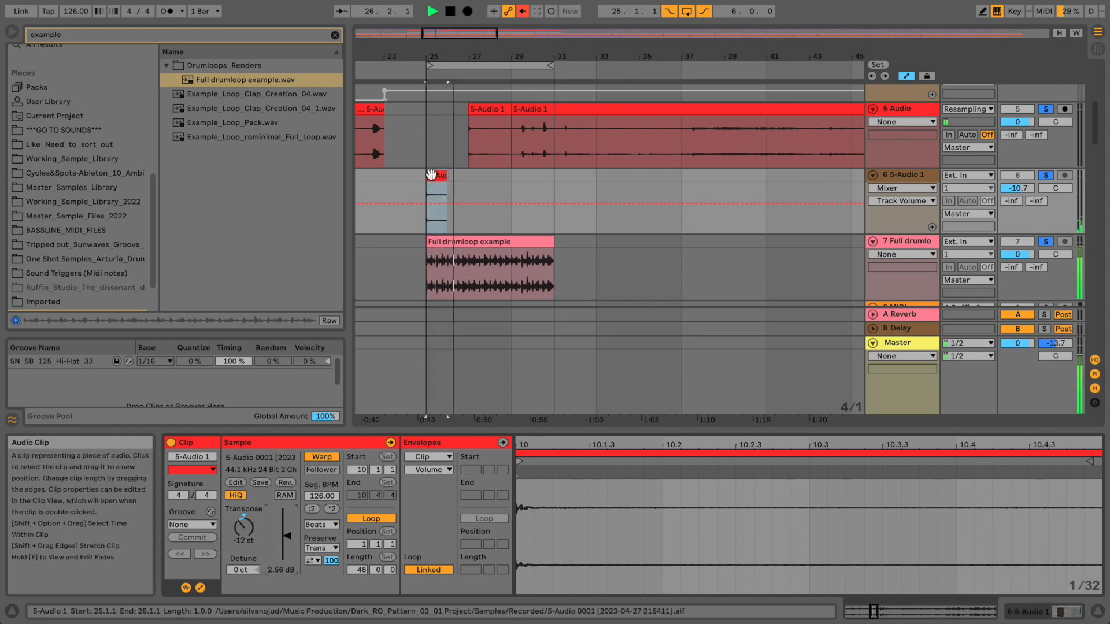
key("space")
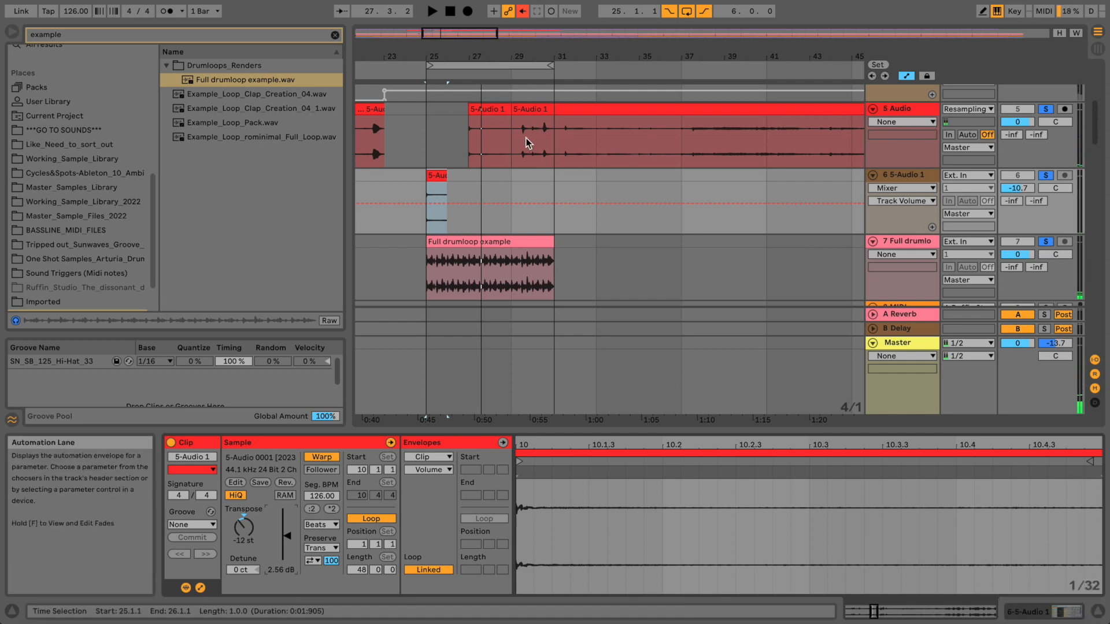
- Enable looping on the two-bar track 5 clip before bar 29 and set its gain to -7.52 dB, auditioning the level
left_click(477, 120)
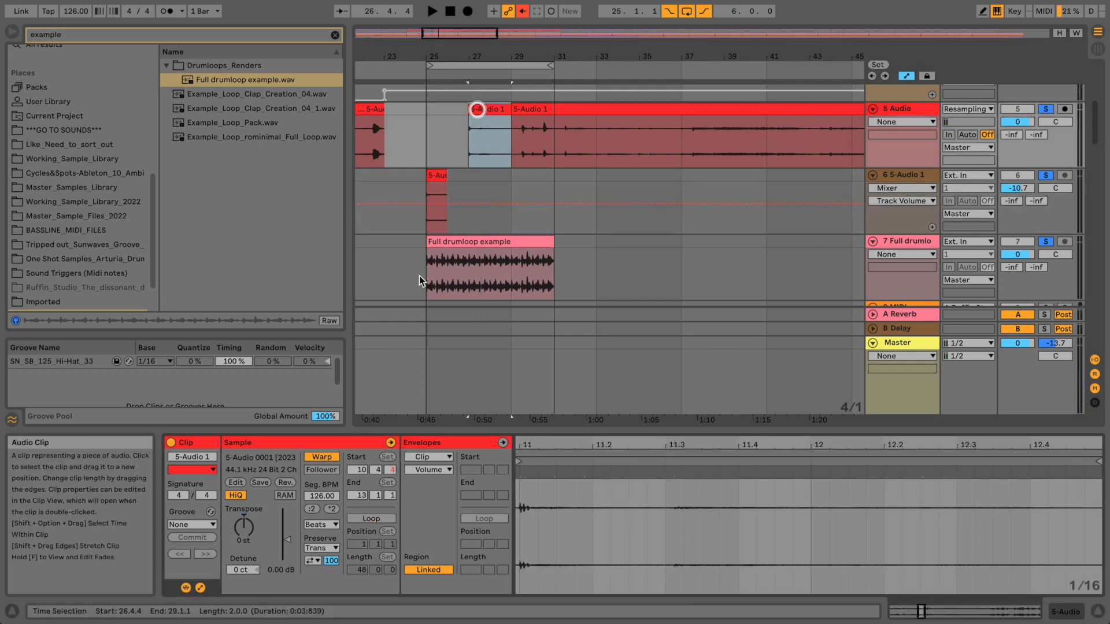
left_click_drag(273, 534, 271, 526)
left_click(371, 519)
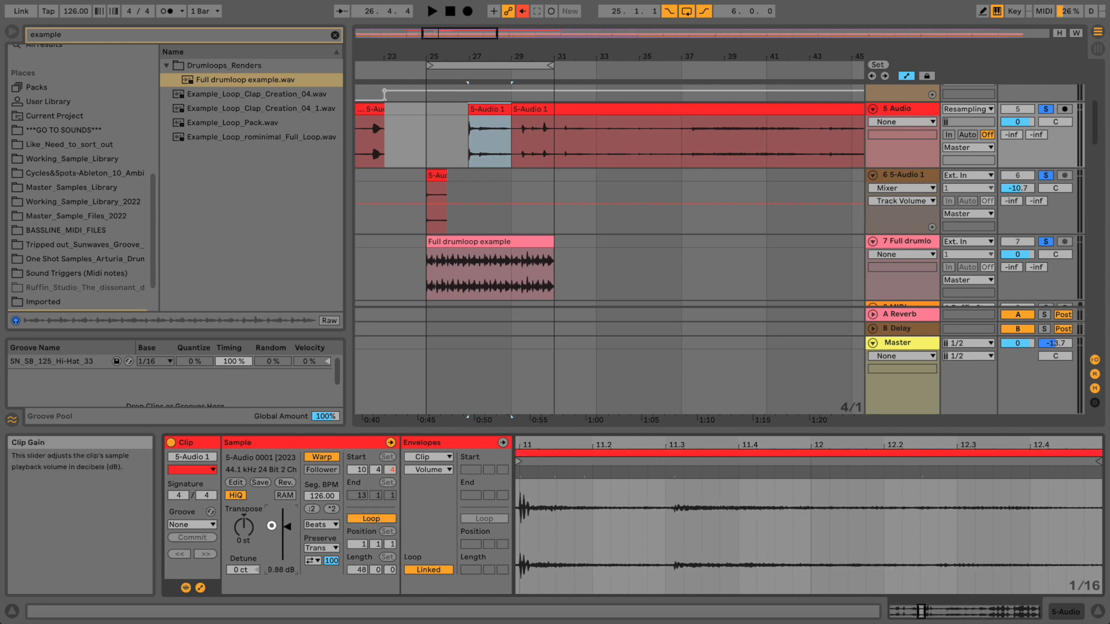
key("space")
left_click_drag(271, 525, 288, 551)
key("space")
key("space")
- Lower the gain of the long track 5 clip starting at bar 29 to -13.1 dB during playback
left_click(525, 109)
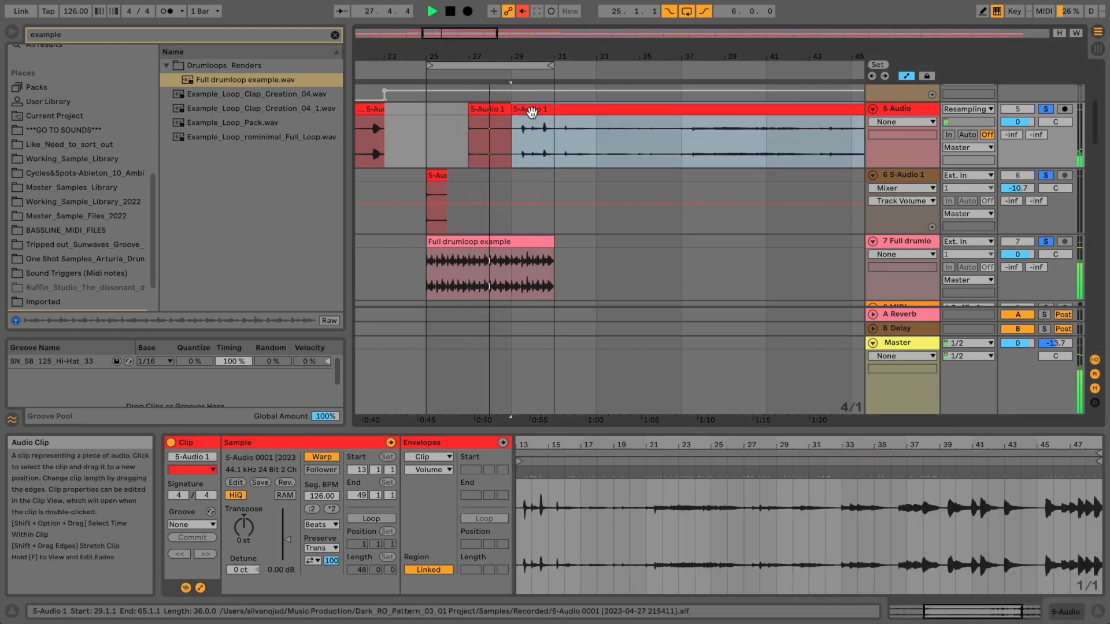
left_click_drag(283, 535, 271, 543)
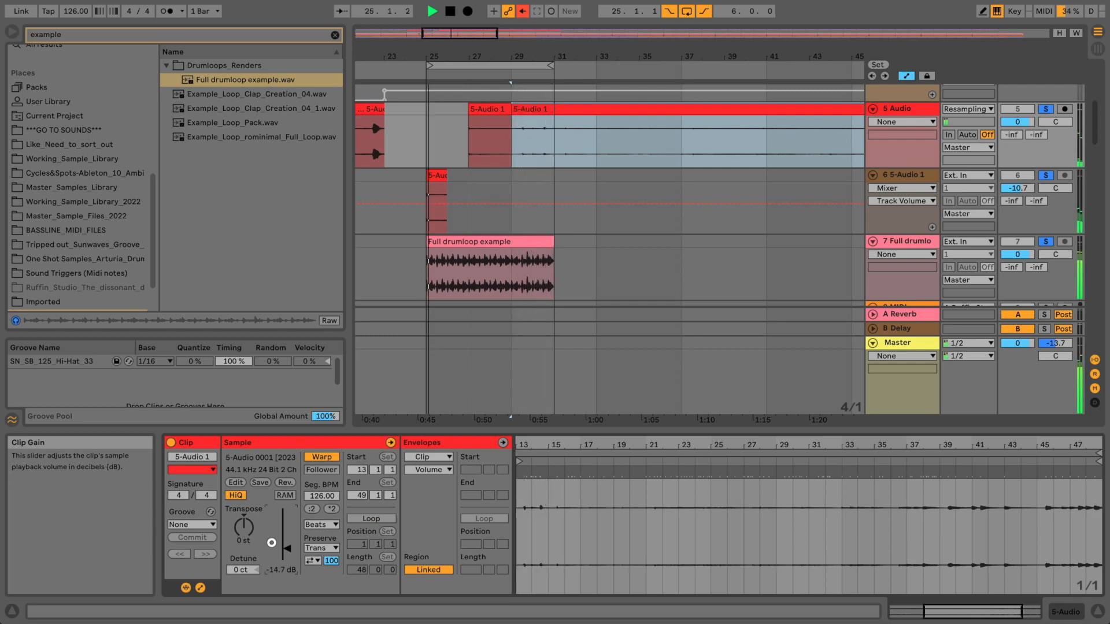
left_click_drag(271, 541, 271, 540)
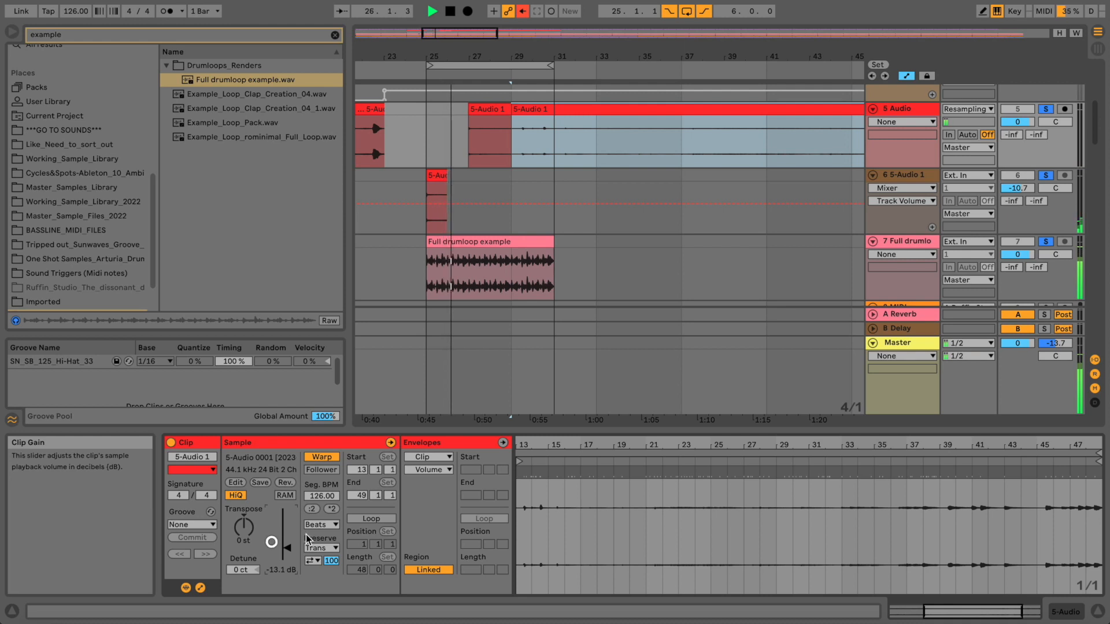
- Set track 6's volume to -20.4 dB and unsolo tracks 5 and 6 to play the drum loop alone
left_click_drag(1022, 188, 1022, 195)
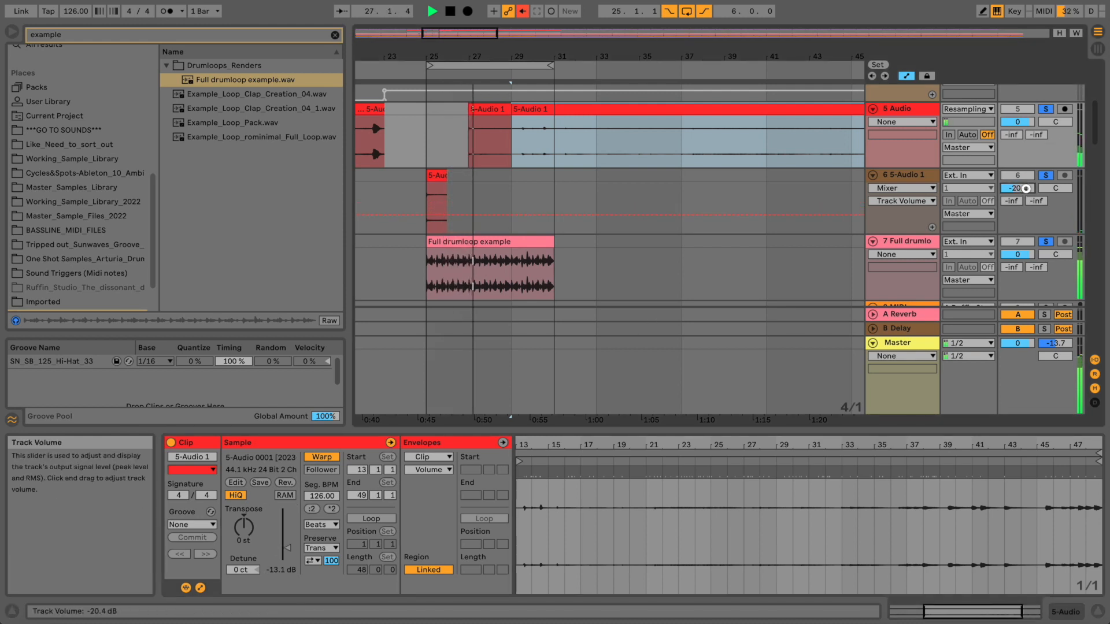
key("space")
left_click(1040, 174)
key("space")
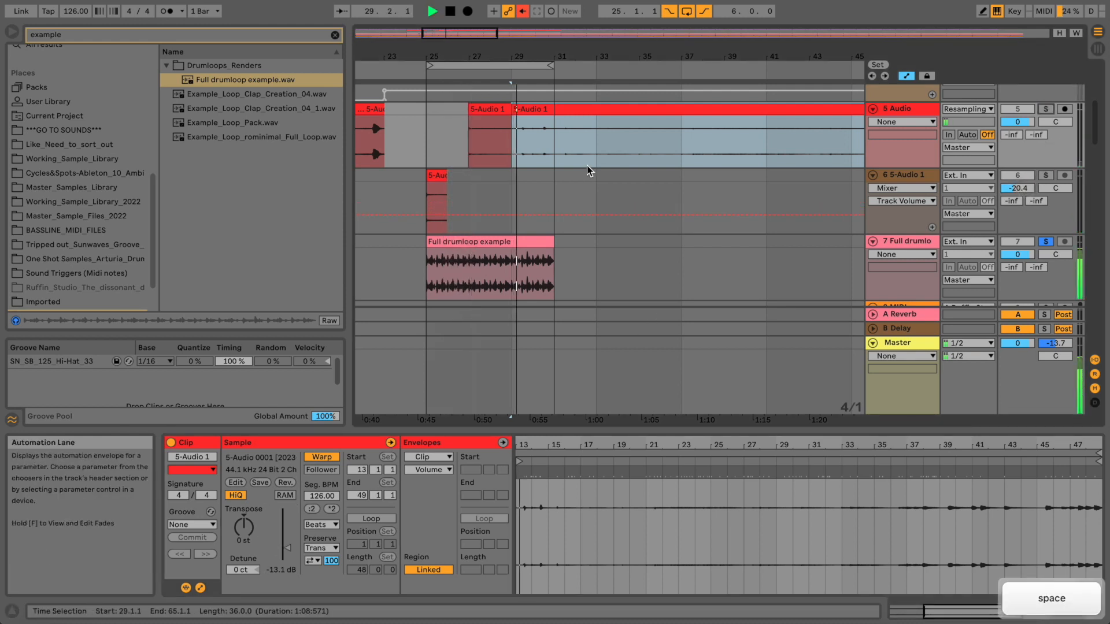
- Solo track 6 again and audition its clip together with the drum loop
scroll(748, 181, "down", 15)
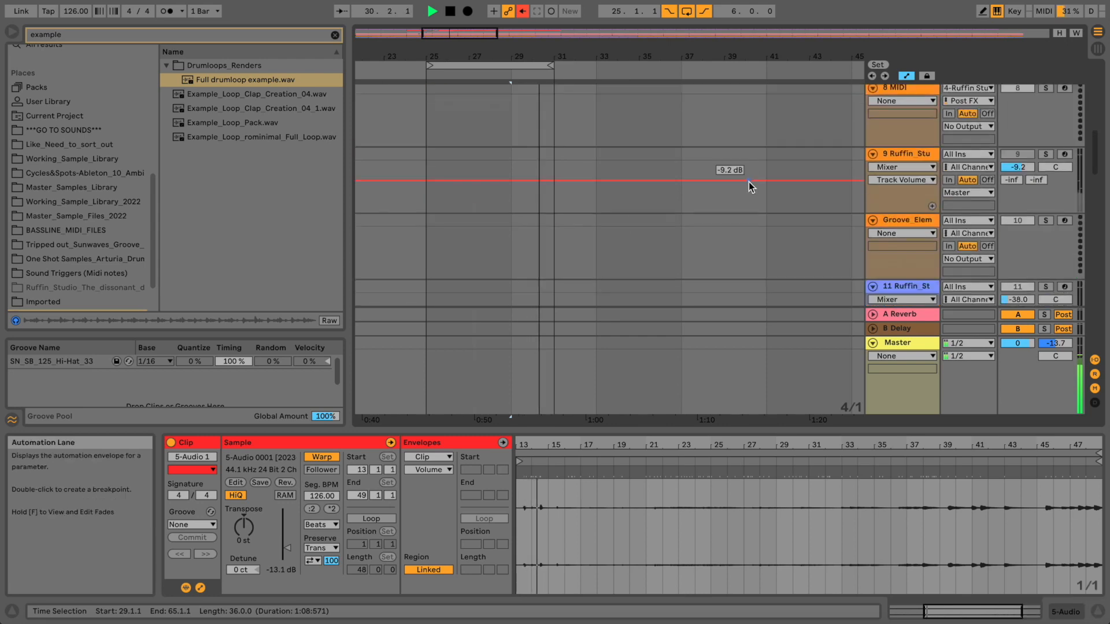
scroll(748, 182, "up", 15)
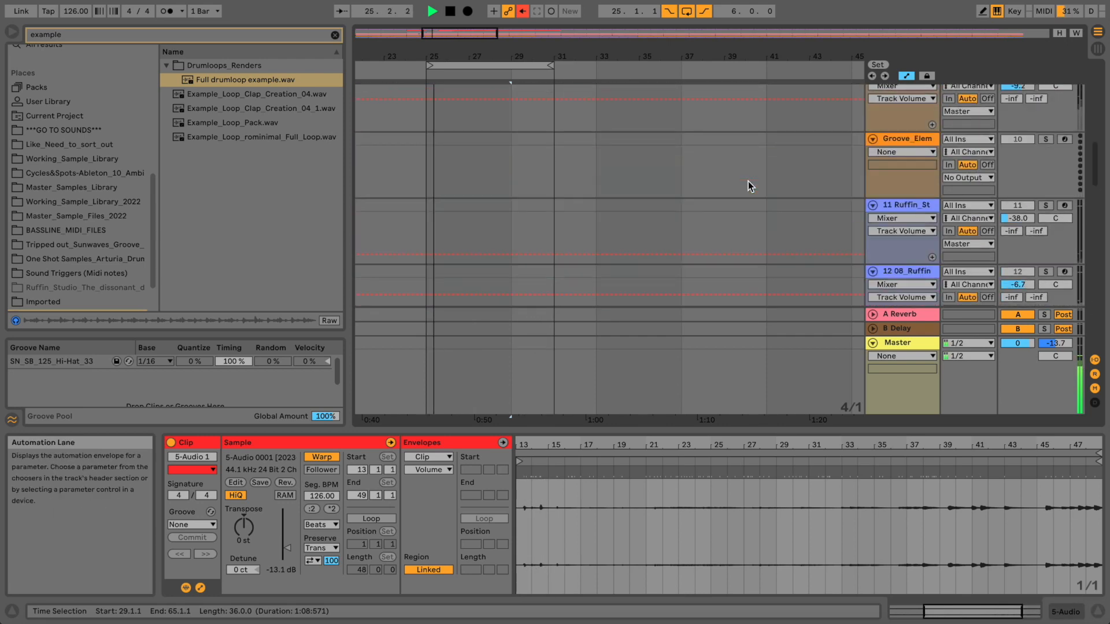
scroll(748, 182, "down", 2)
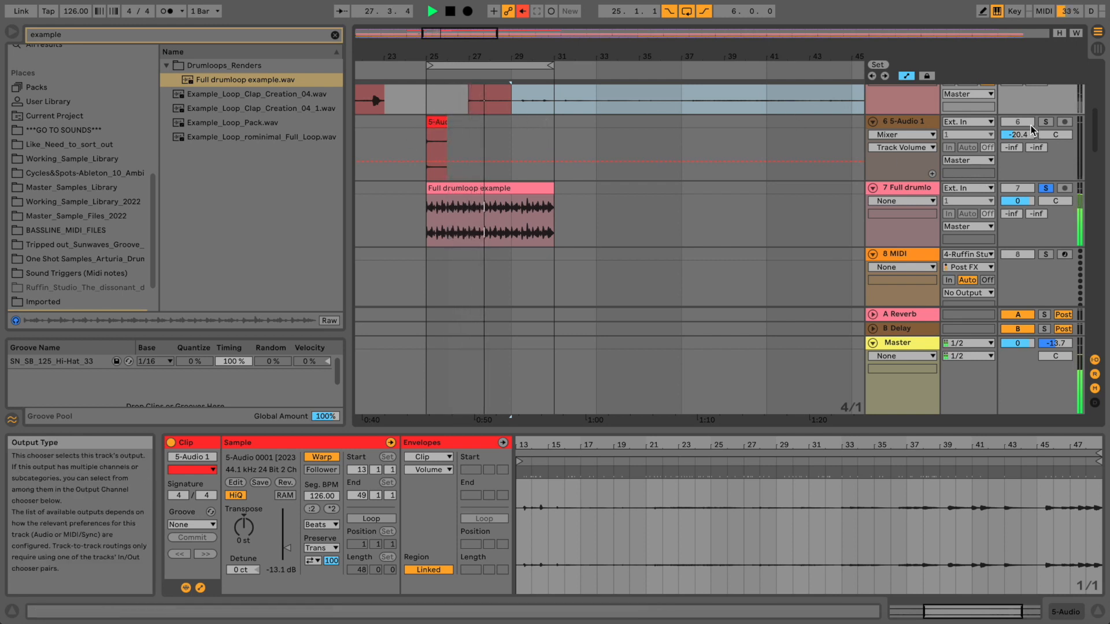
left_click(1048, 122)
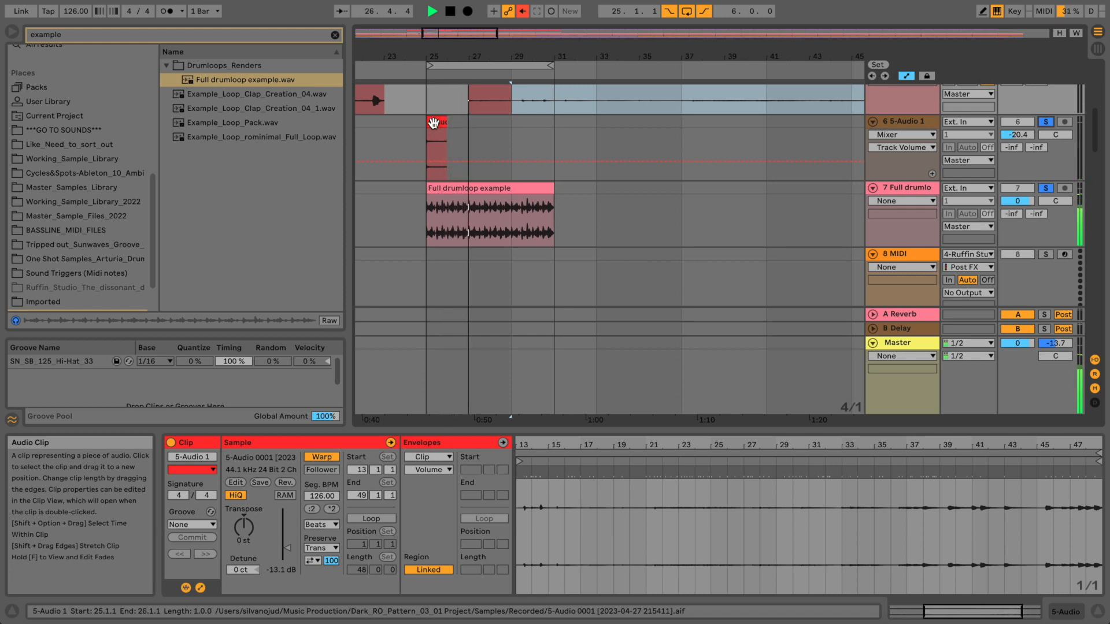
key("space")
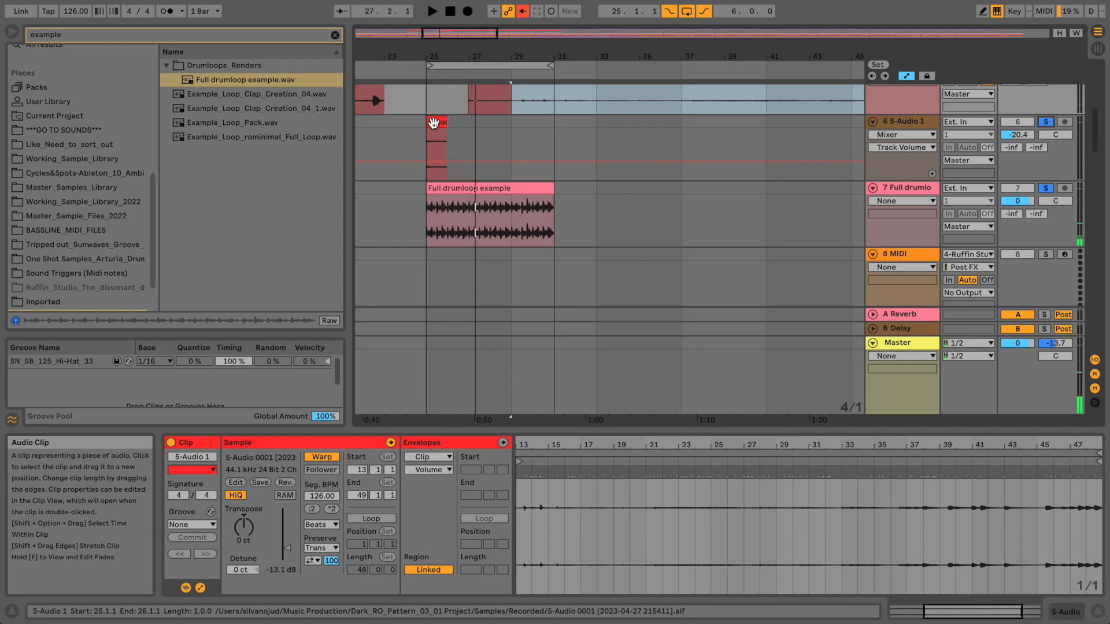
- Move the two-bar track 5 clip to start at bar 25 and play it soloed with the drum loop
scroll(495, 124, "up", 5)
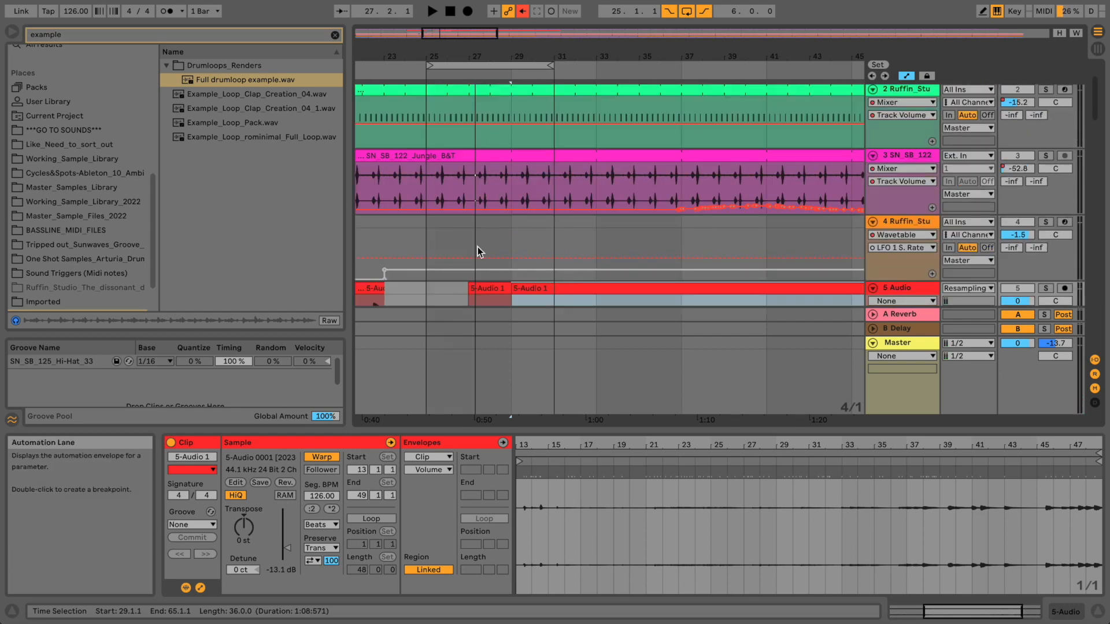
left_click_drag(483, 267, 446, 268)
scroll(446, 265, "down", 3)
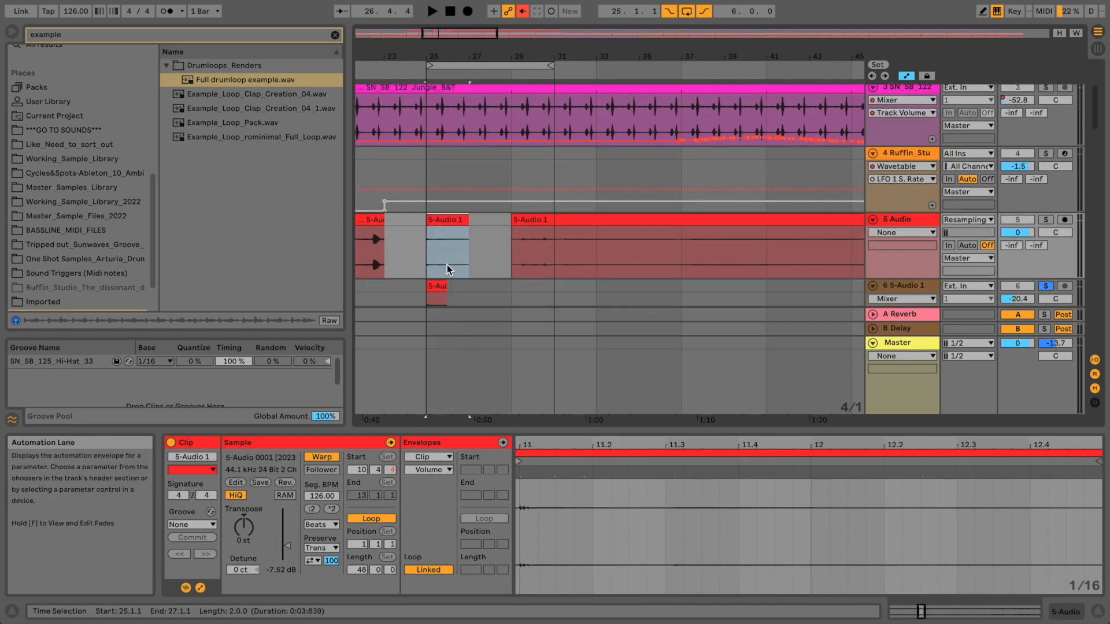
key("space")
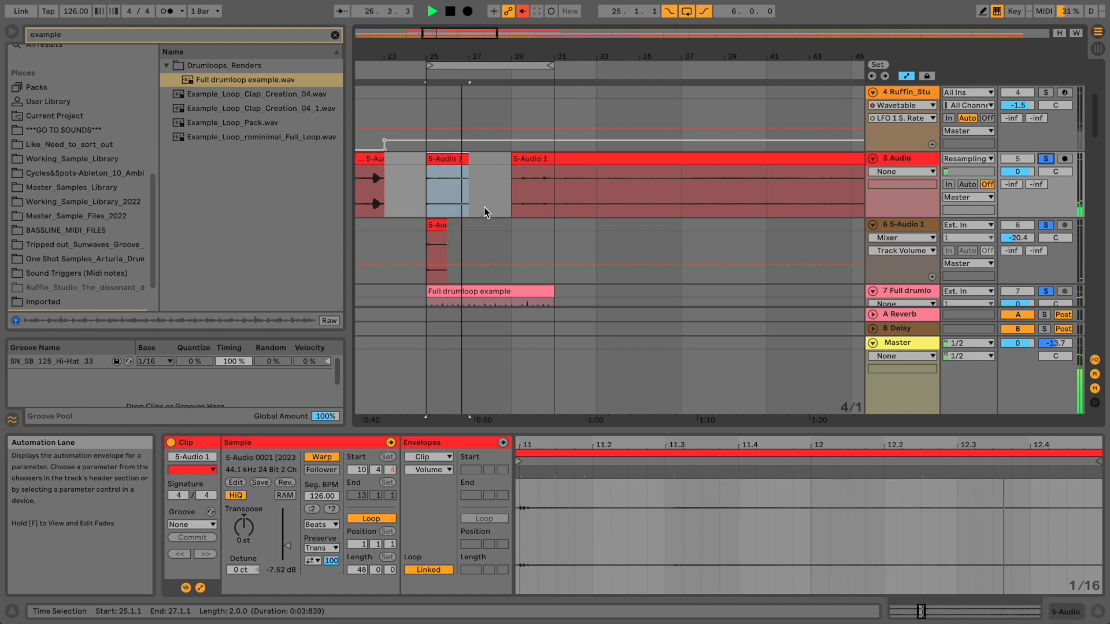
- Unsolo tracks 5 and 6 and play the full drum loop alone from bar 25
scroll(485, 211, "down", 1)
key("space")
left_click(1046, 132)
left_click(1046, 197)
key("space")
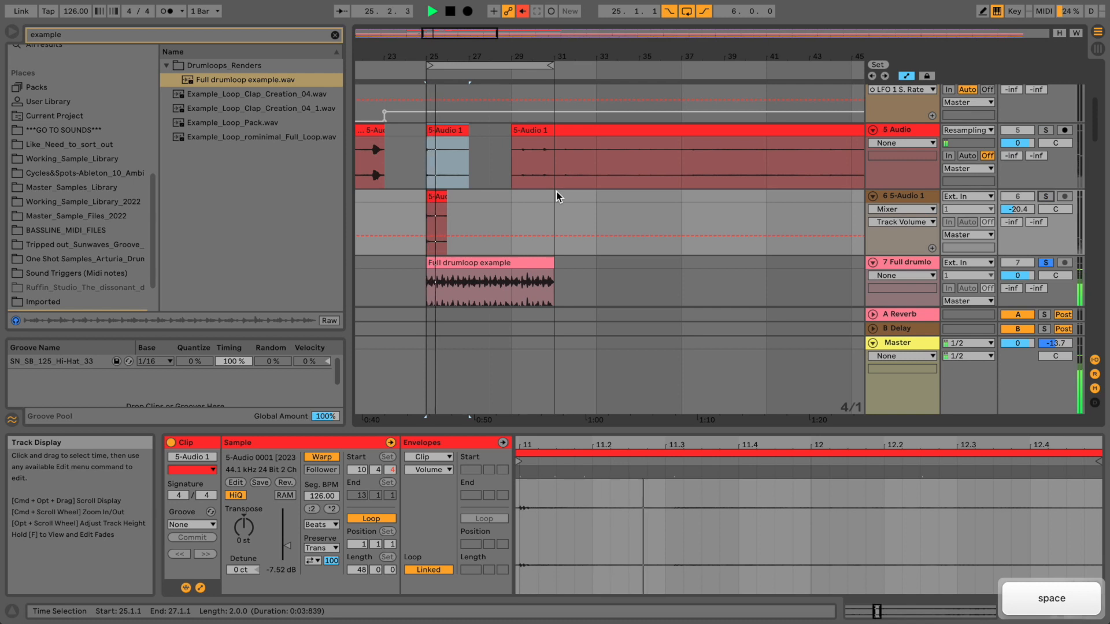
- Solo tracks 6 and 5 again and audition both resampled clips together with the drum loop
key("space")
left_click(1046, 197)
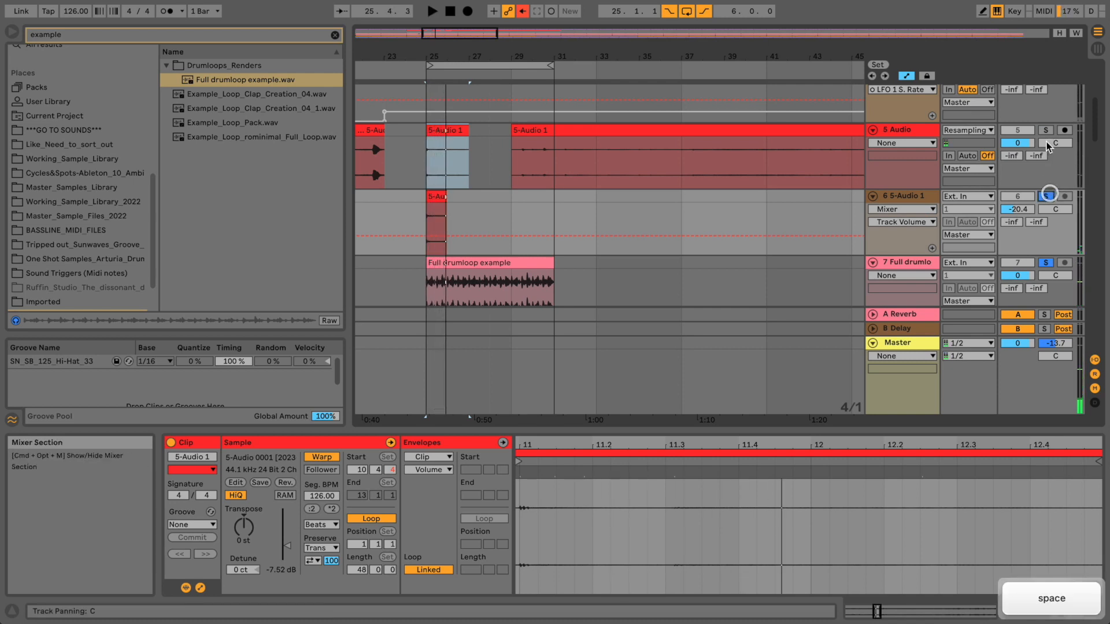
left_click(1046, 130)
key("space")
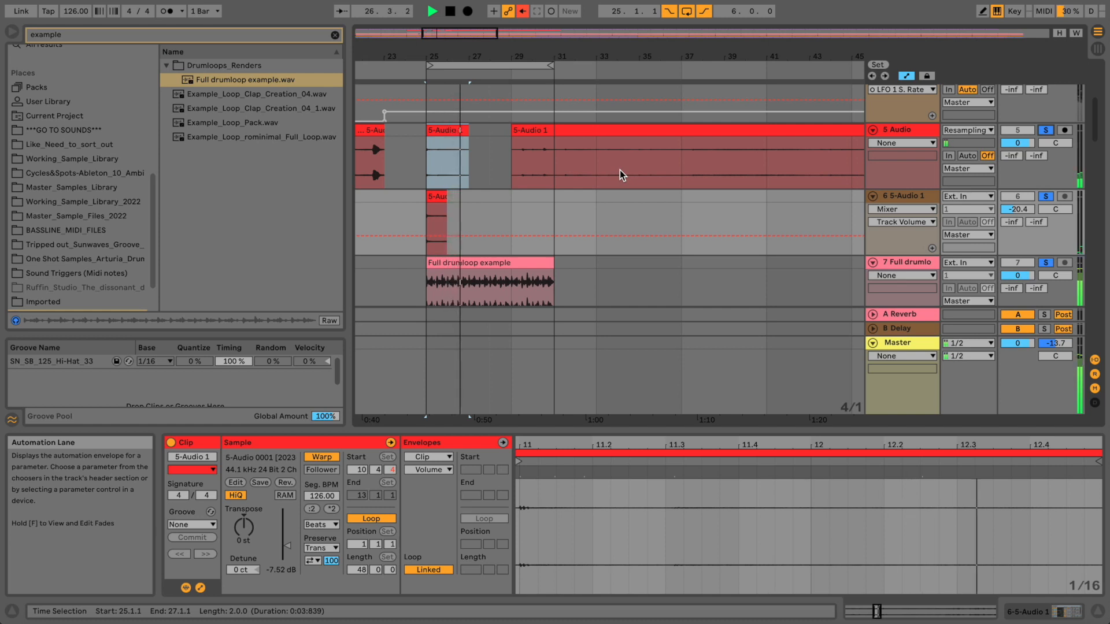
key("space")
- Unsolo track 6 and the drum loop on track 7, and audition the two-bar track 5 clip alone
left_click(454, 131)
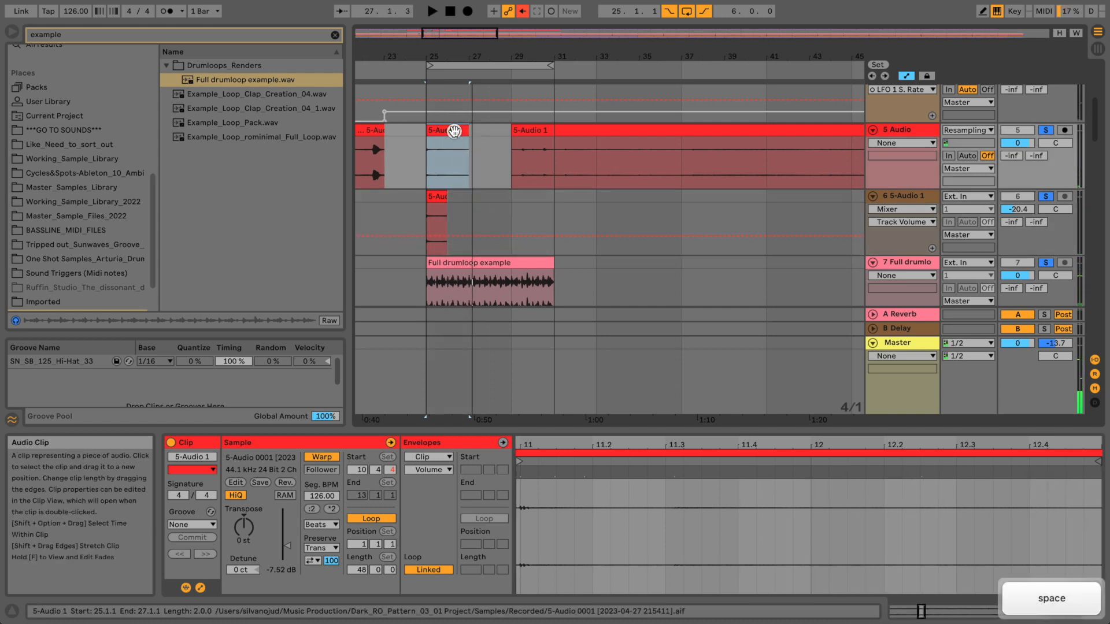
left_click(1046, 197)
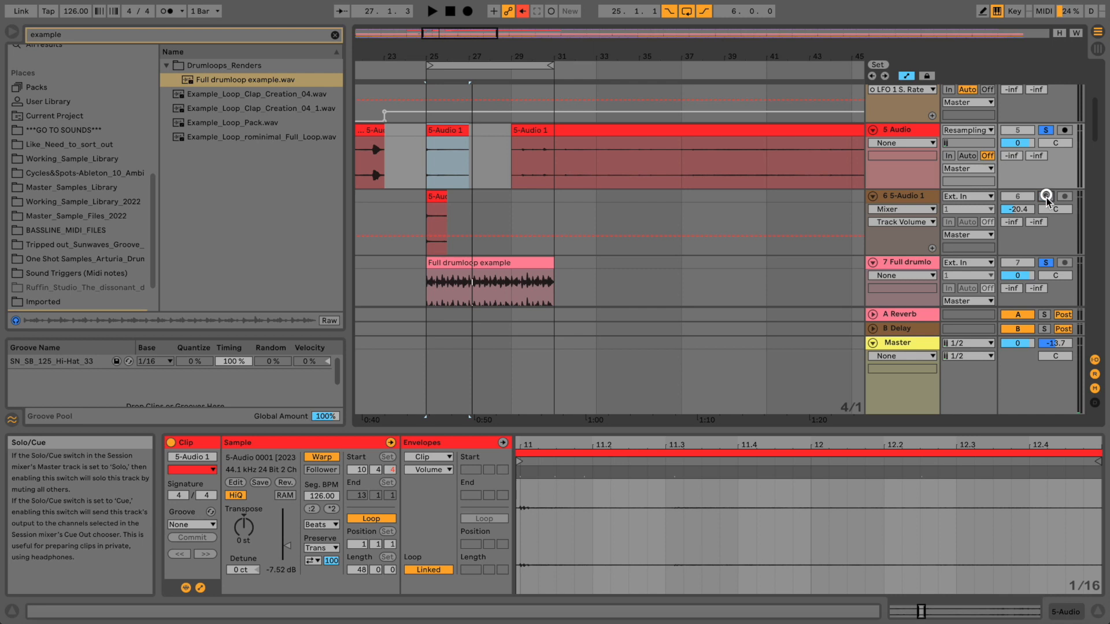
left_click(1046, 263)
key("space")
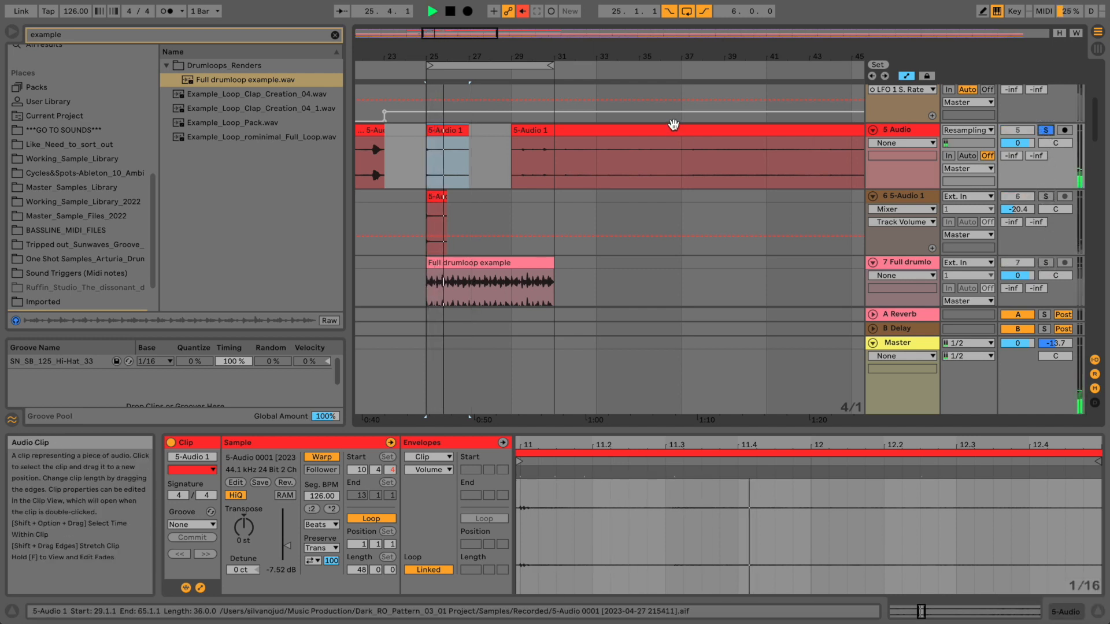
key("space")
left_click_drag(441, 57, 529, 118)
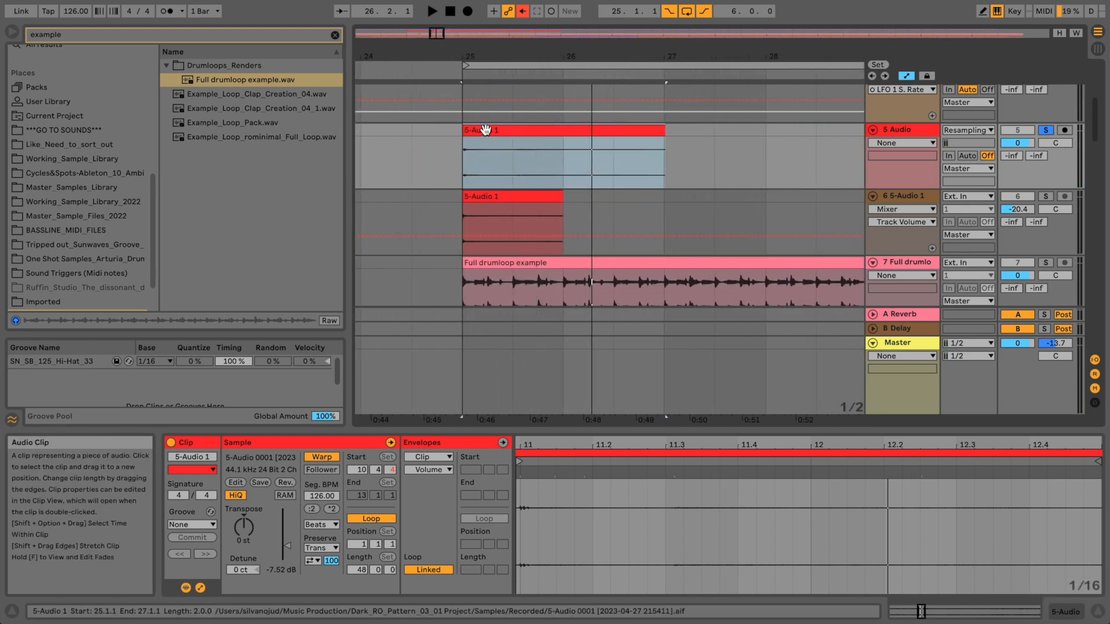
key("space")
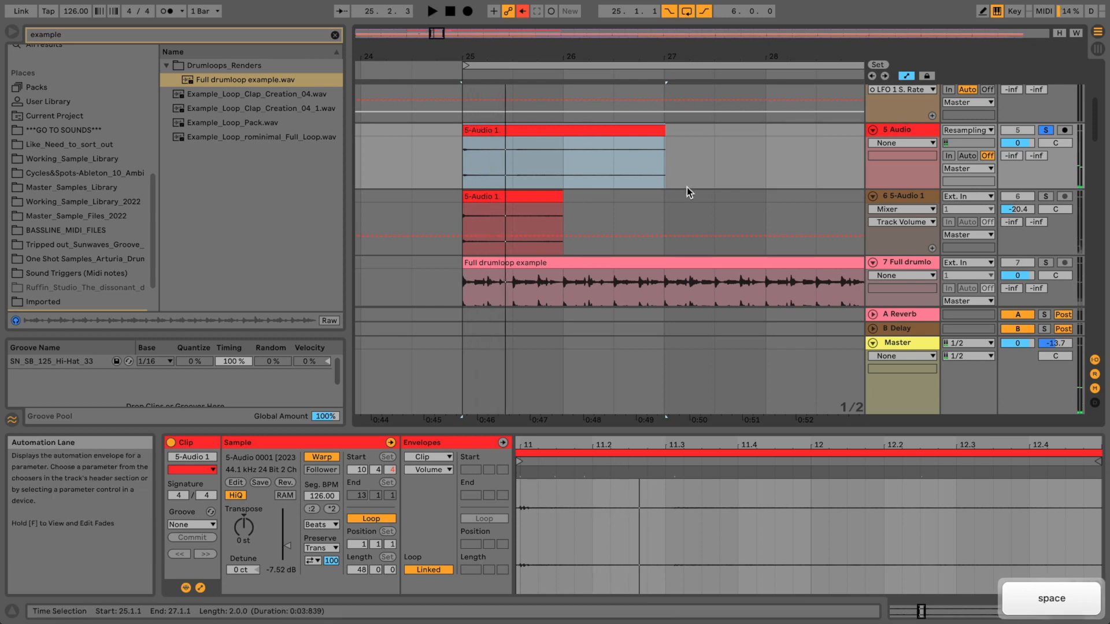
- Solo track 4 instead of track 5 and show its instrument rack and Wavetable devices
scroll(687, 186, "up", 4)
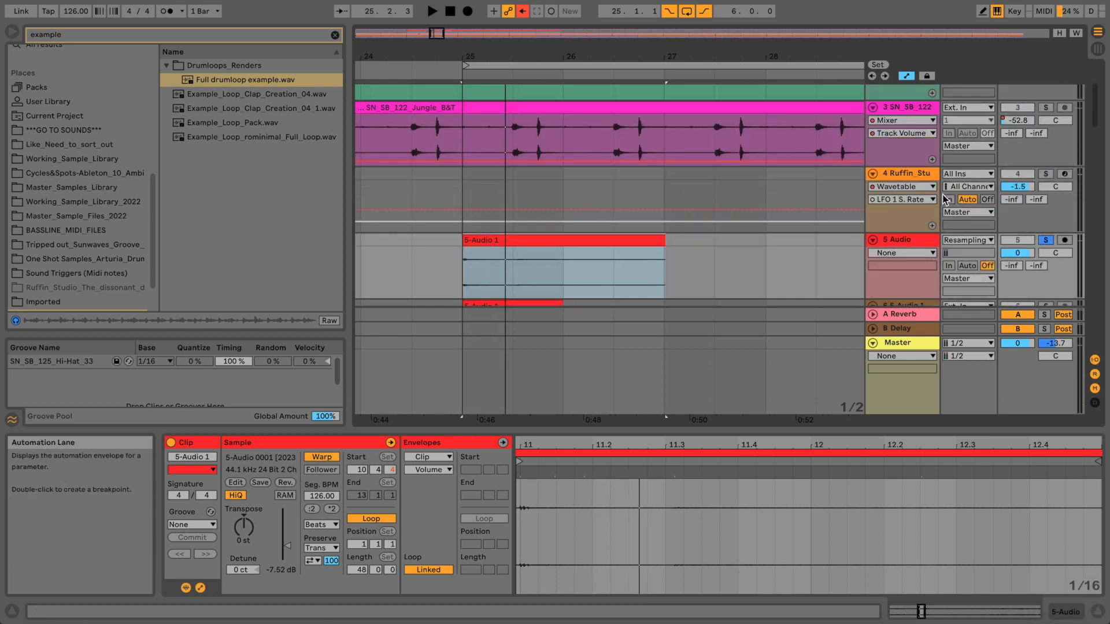
left_click(931, 177)
left_click(1044, 174)
left_click(896, 173)
left_click(896, 173)
left_click(493, 460)
left_click_drag(1031, 611, 1011, 596)
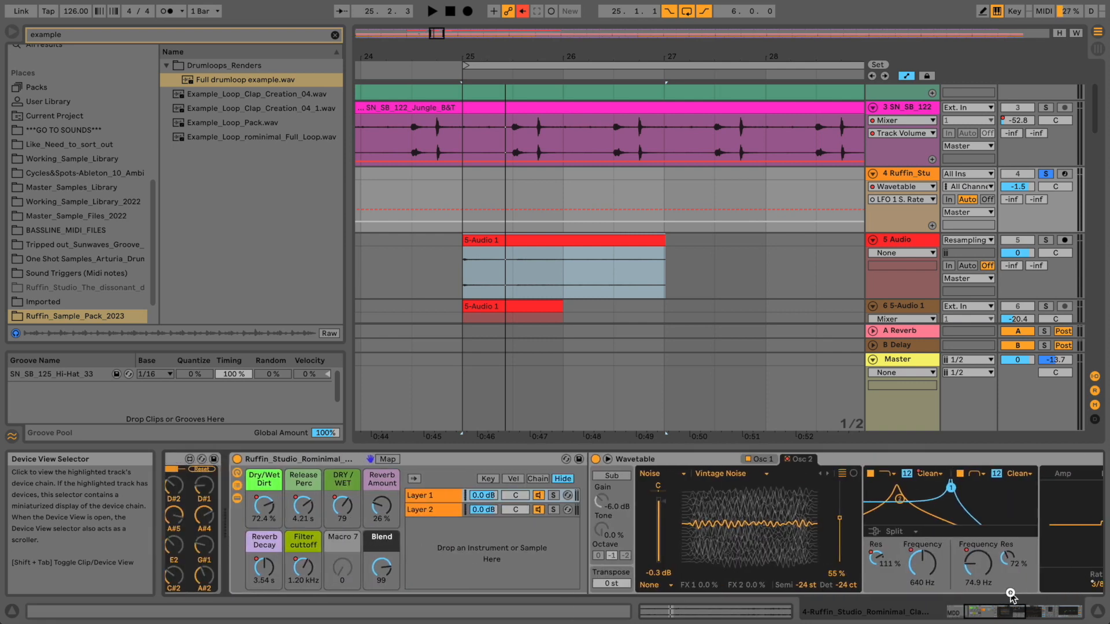
- Compare the Wavetable settings of the rack's Layer 1 and Layer 2 chains
left_click(449, 509)
left_click(449, 495)
left_click(449, 508)
left_click(449, 495)
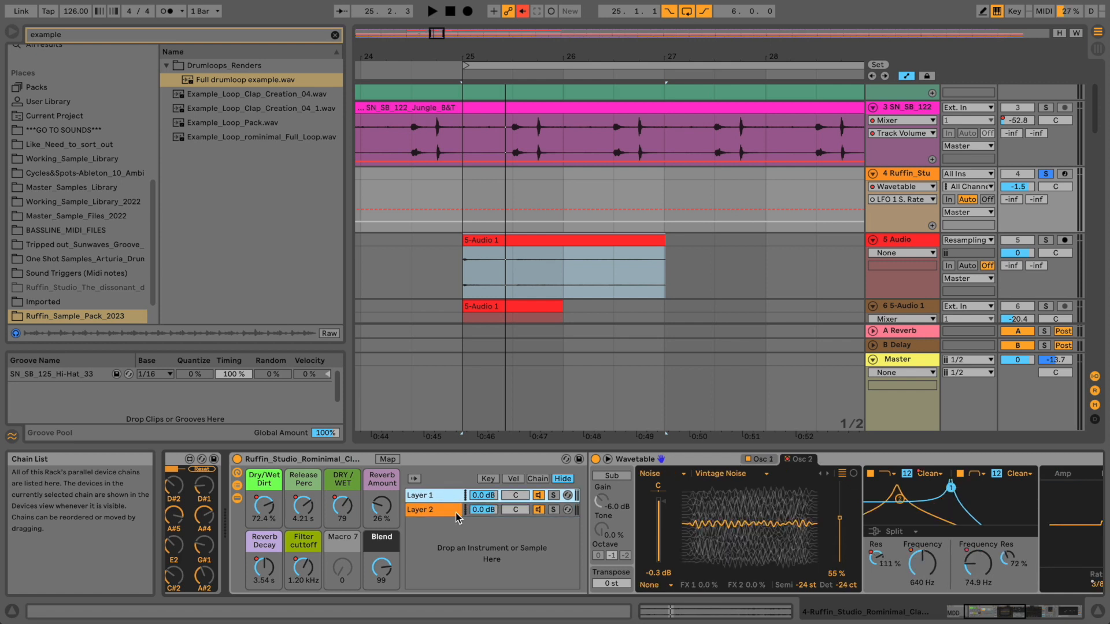
left_click(632, 460)
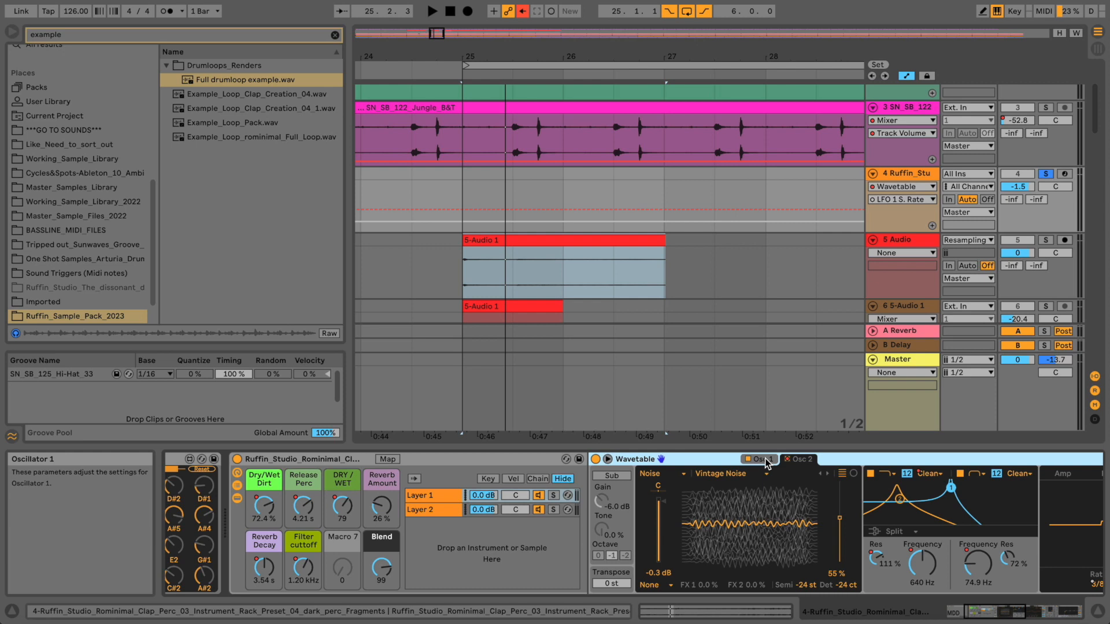
left_click(430, 496)
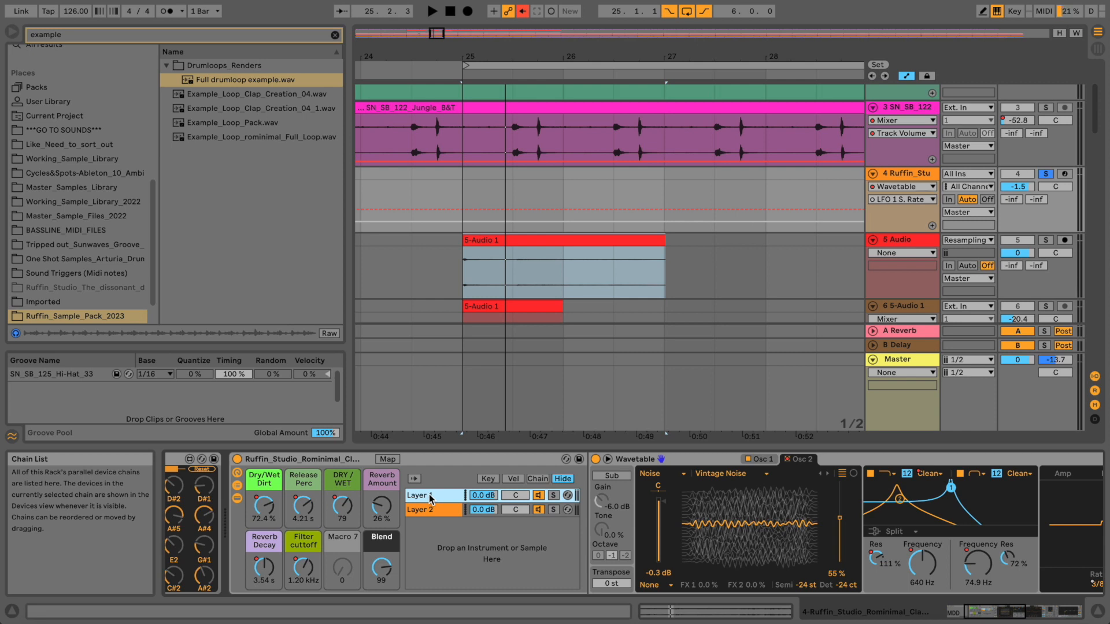
- Examine oscillators 1 and 2 in Layer 2's Wavetable and return to Layer 1
left_click(431, 512)
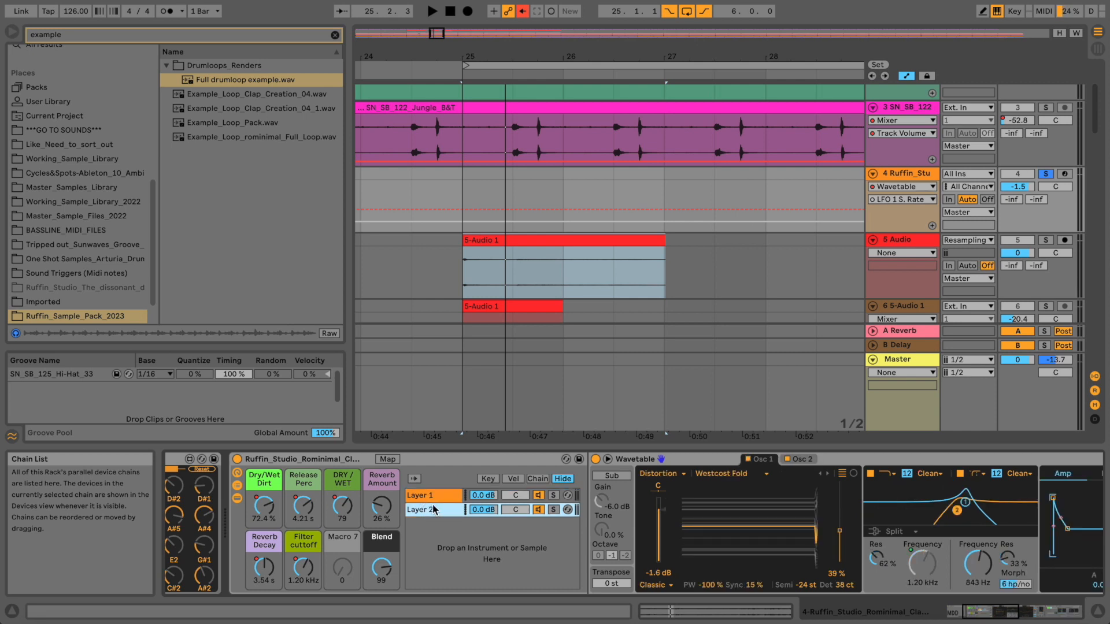
left_click(800, 461)
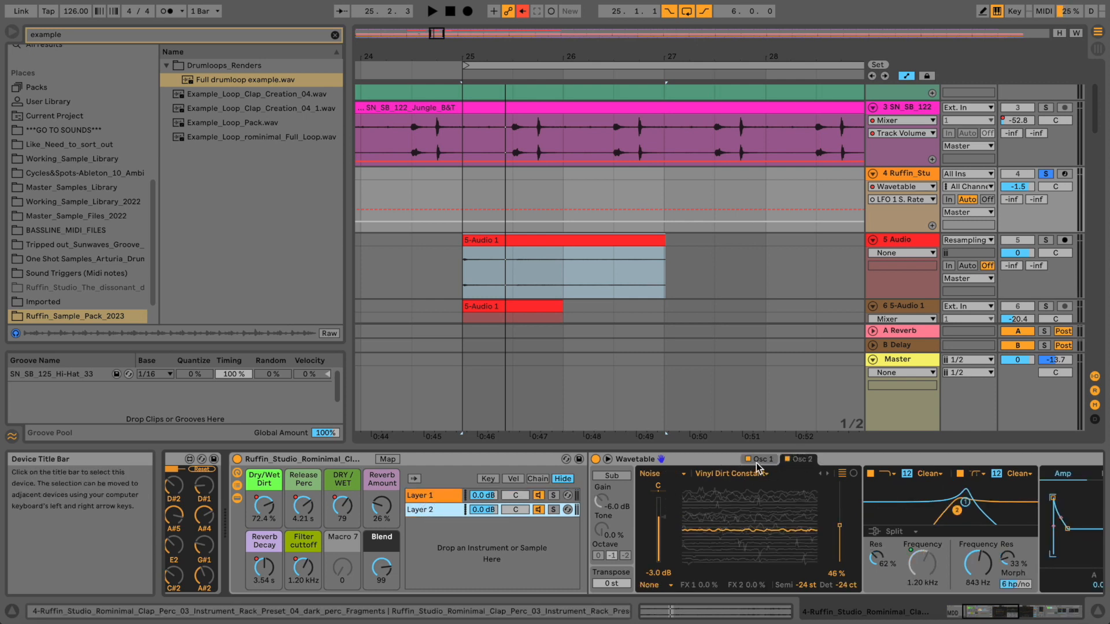
left_click(758, 460)
left_click(805, 461)
left_click(762, 460)
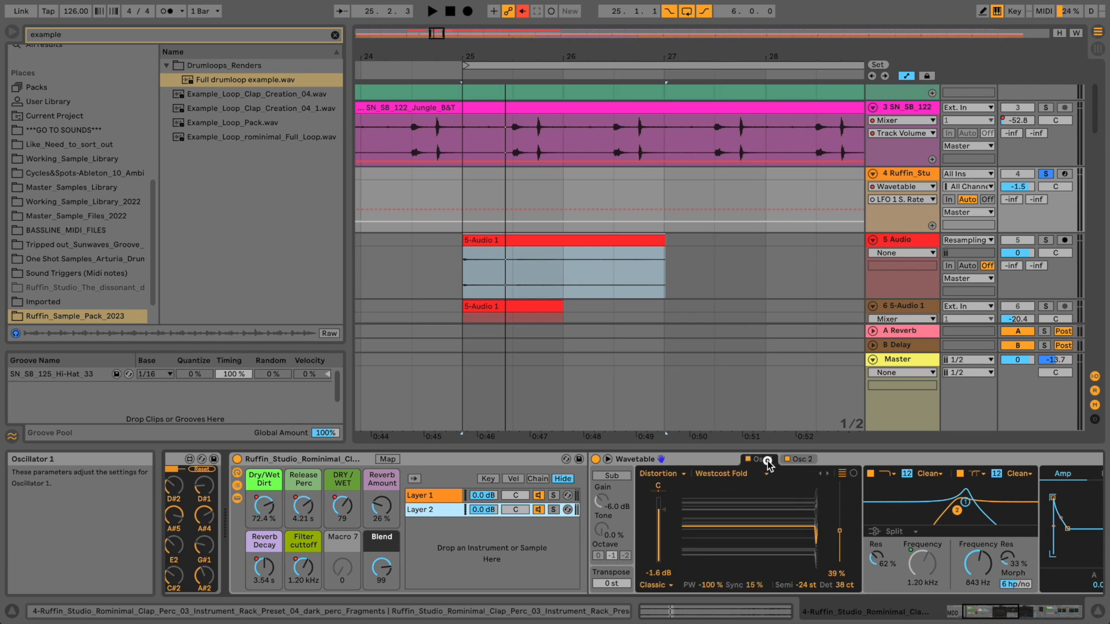
left_click(422, 510)
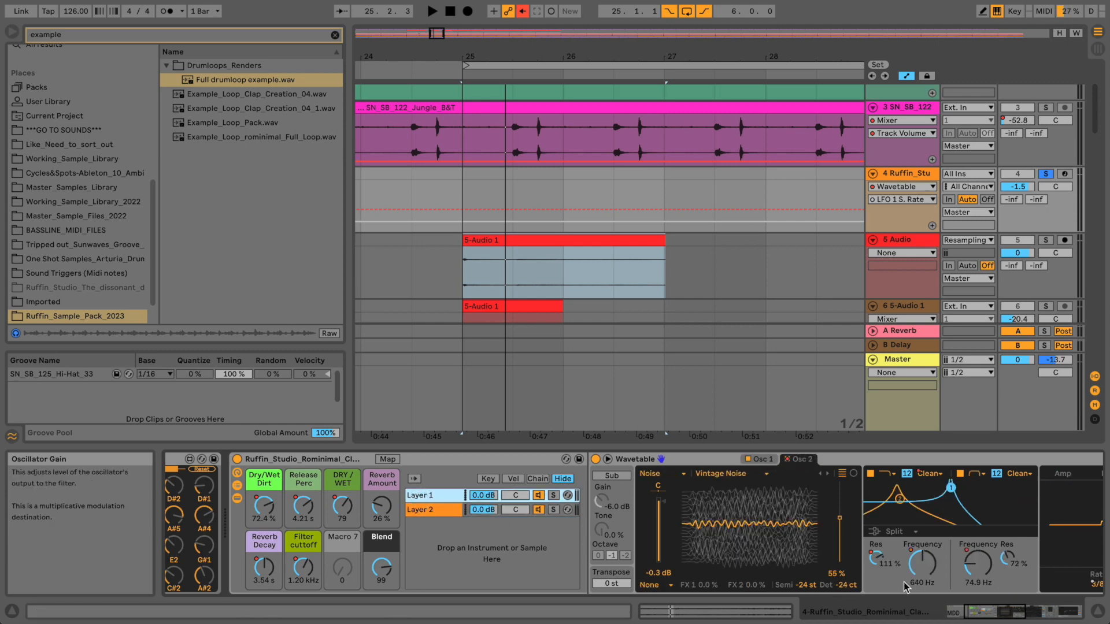
- Review the filter and LFO 1 modulation settings in Layer 1's Wavetable
left_click(966, 611)
left_click_drag(967, 611, 991, 610)
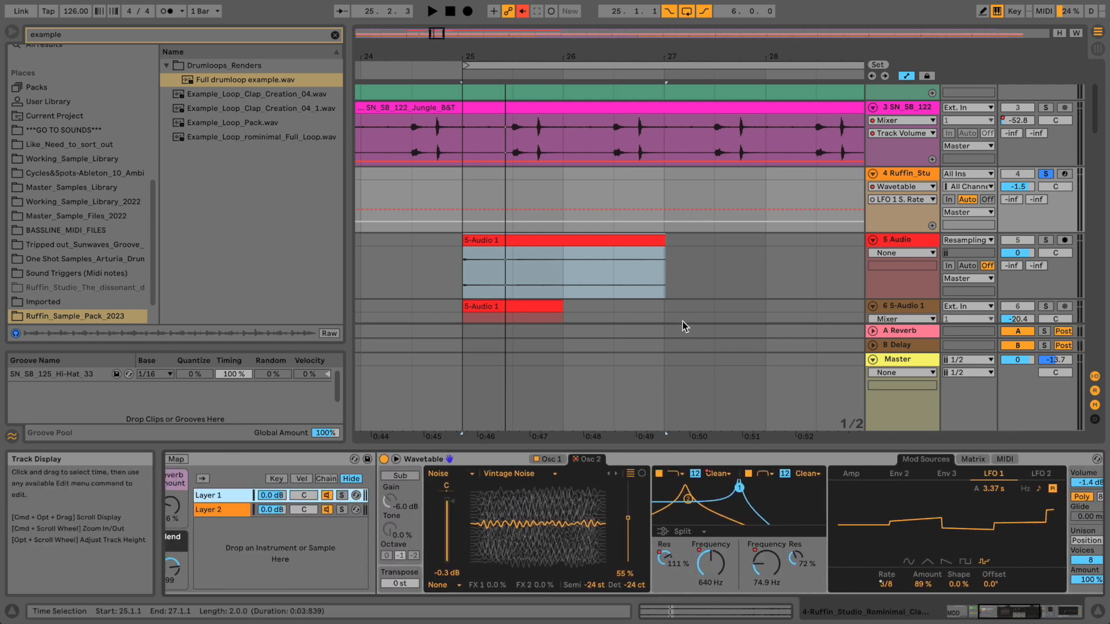
scroll(697, 229, "up", 5)
scroll(698, 226, "down", 5)
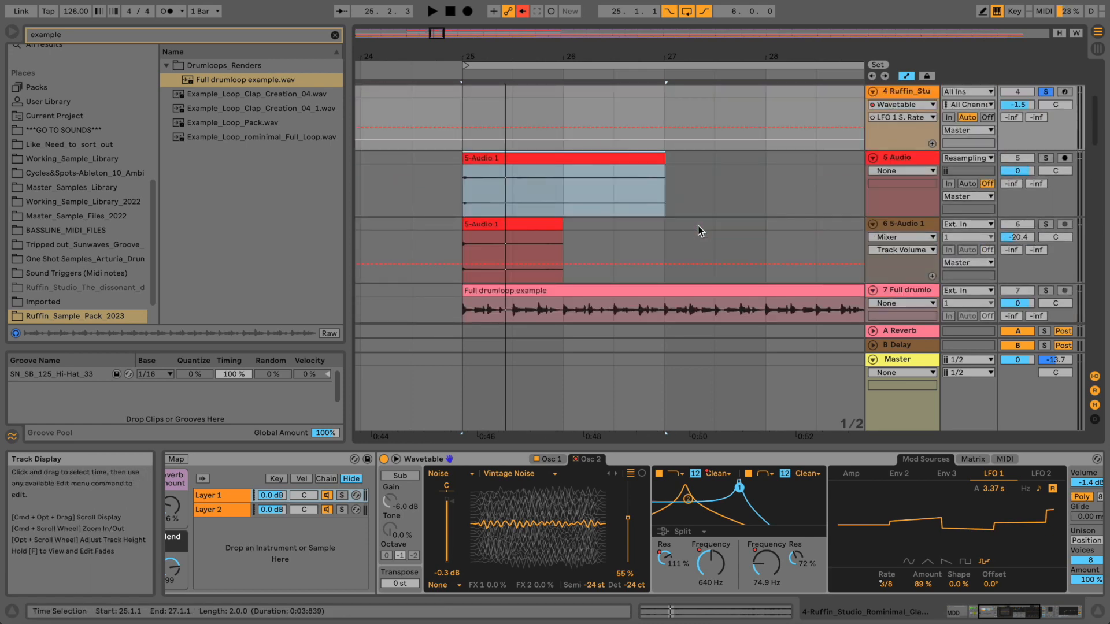
scroll(698, 231, "up", 4)
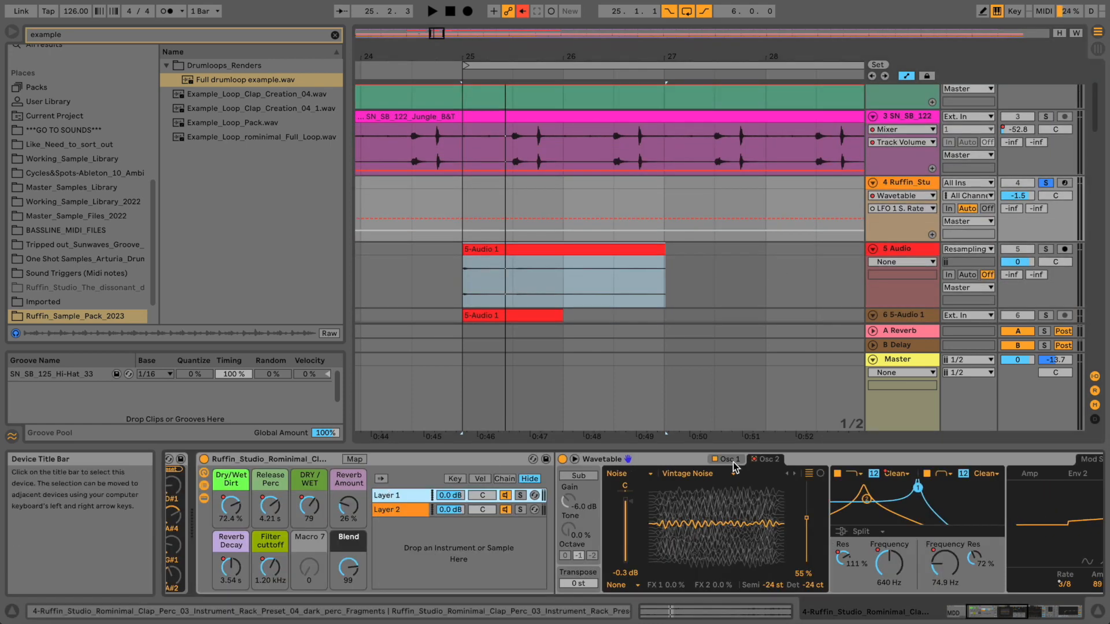
- Inspect the Gates sequencer of the MDD Snake device on track 4 and return to its Notes sequencer
left_click(977, 612)
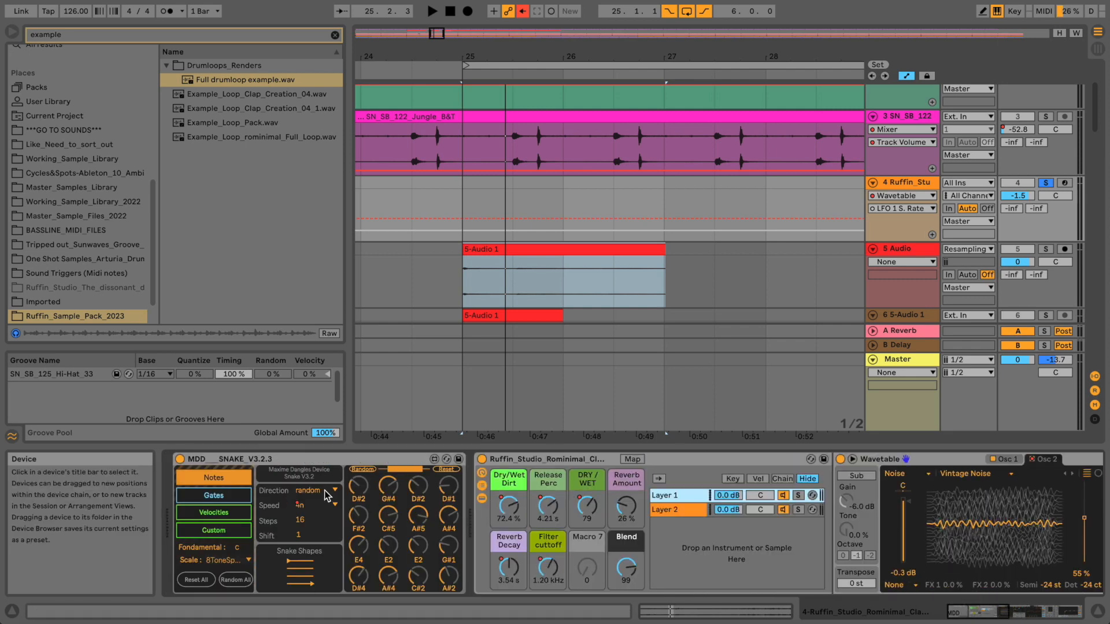
left_click(305, 461)
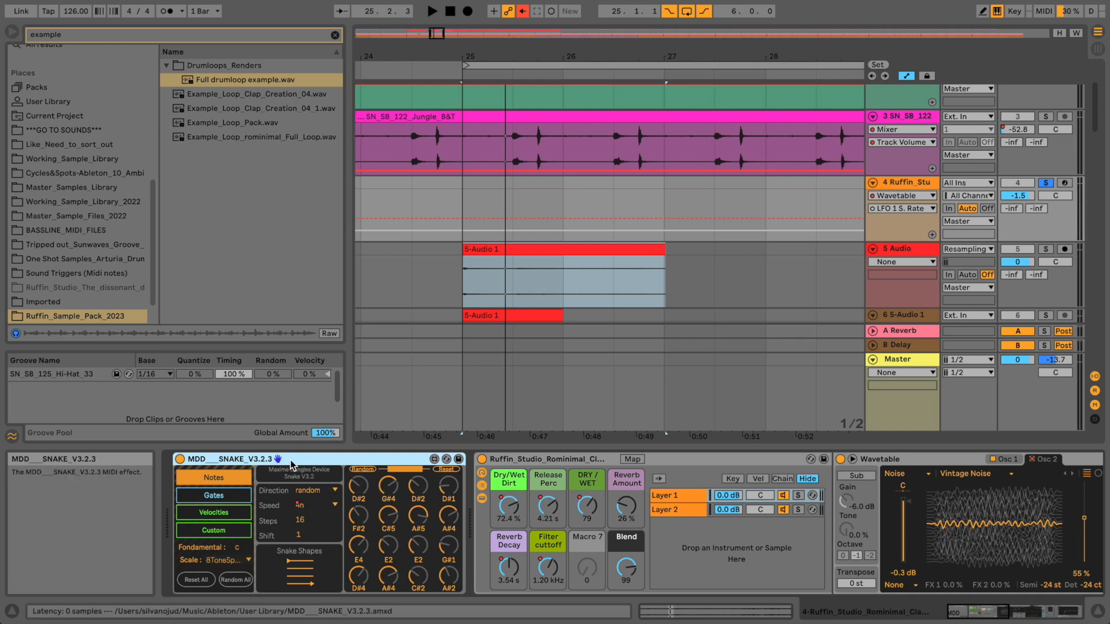
left_click(229, 497)
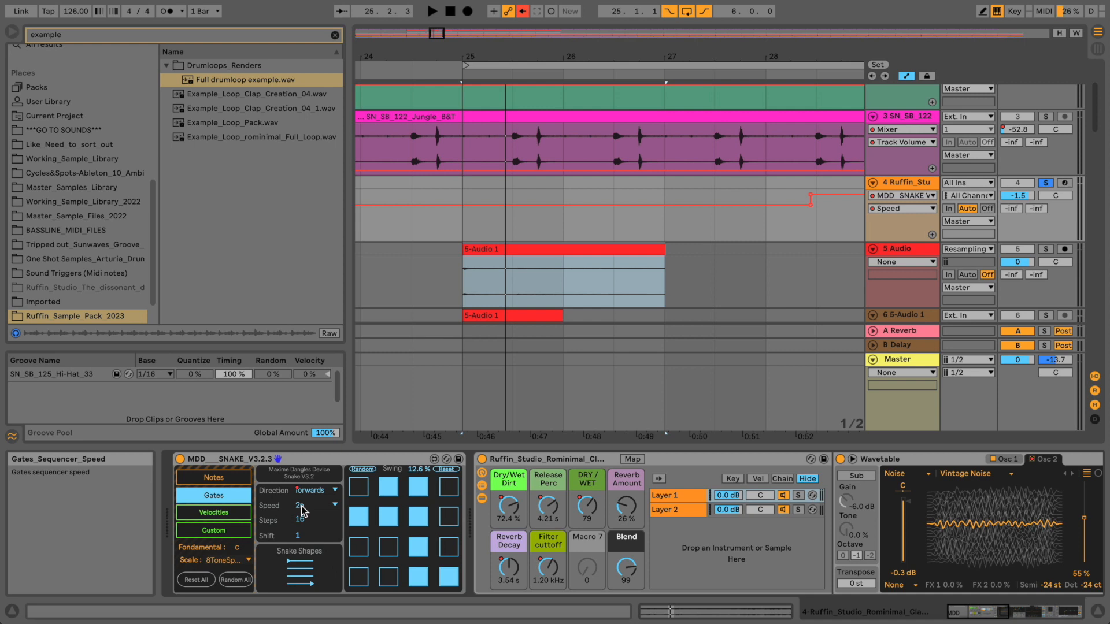
left_click(212, 477)
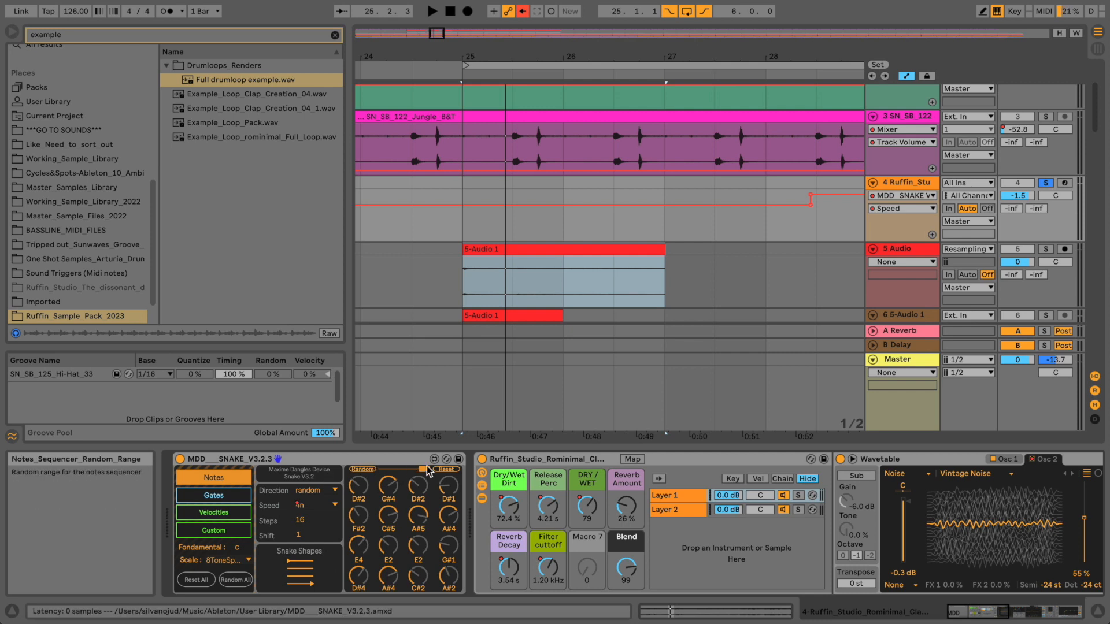
- Narrow the random range of Snake's Notes sequencer, randomize its notes and audition the result
left_click(420, 474)
key("space")
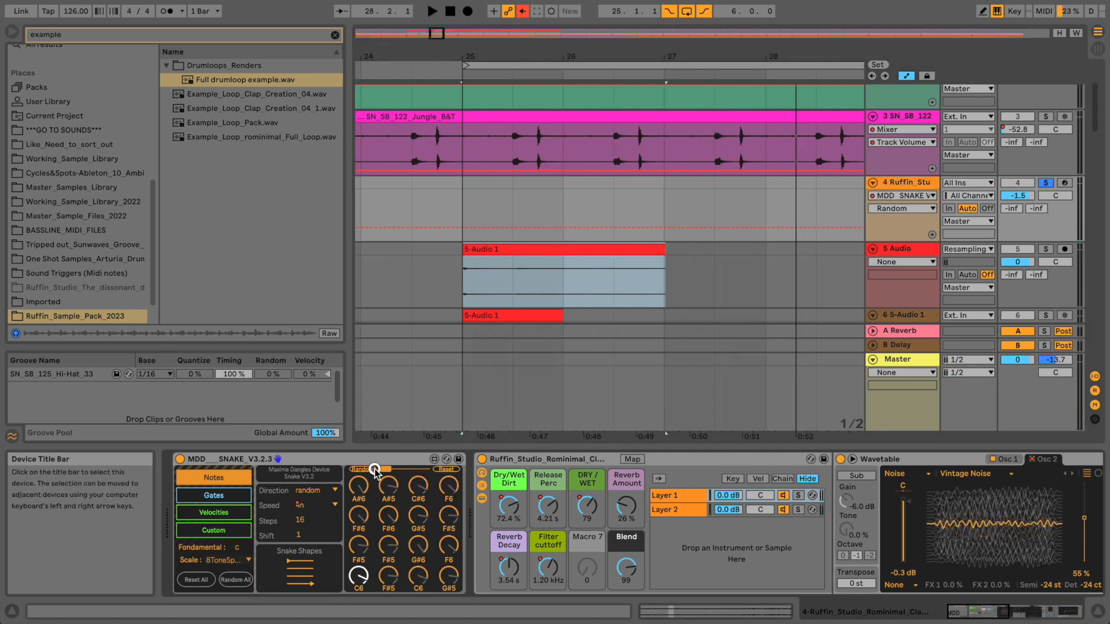
left_click(363, 470)
key("space")
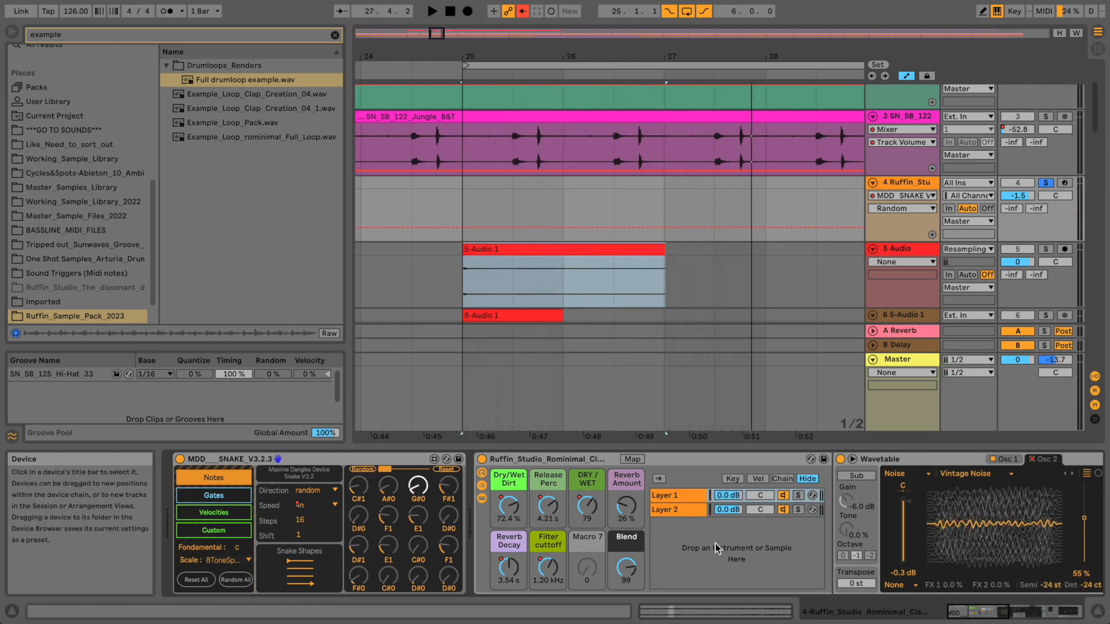
- Solo the rack's Layer 1 chain and audition it on its own
left_click(797, 496)
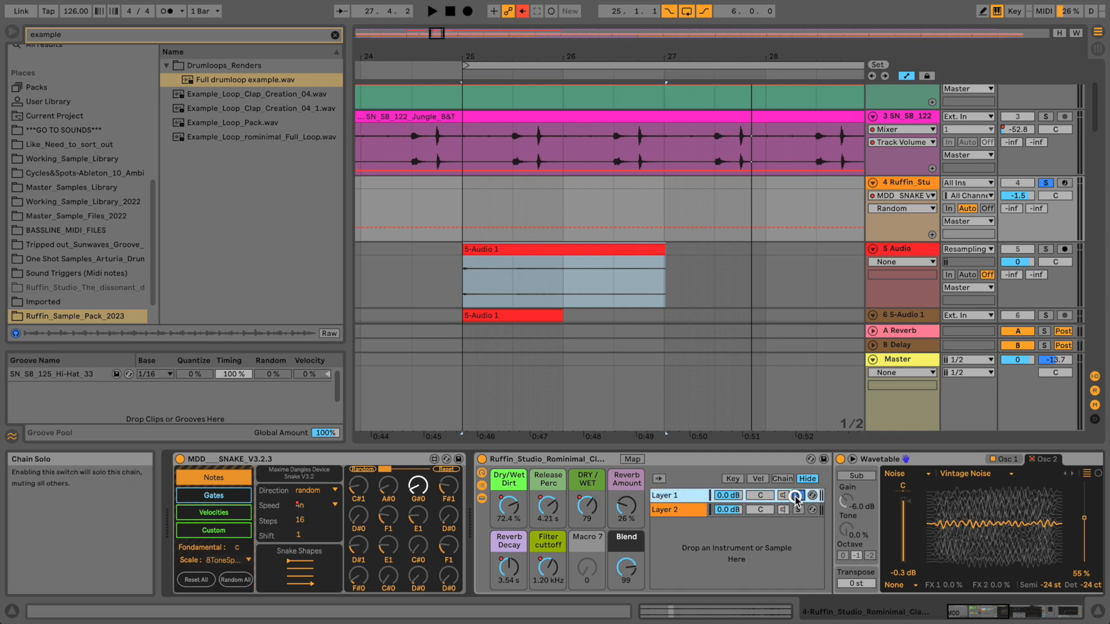
key("space")
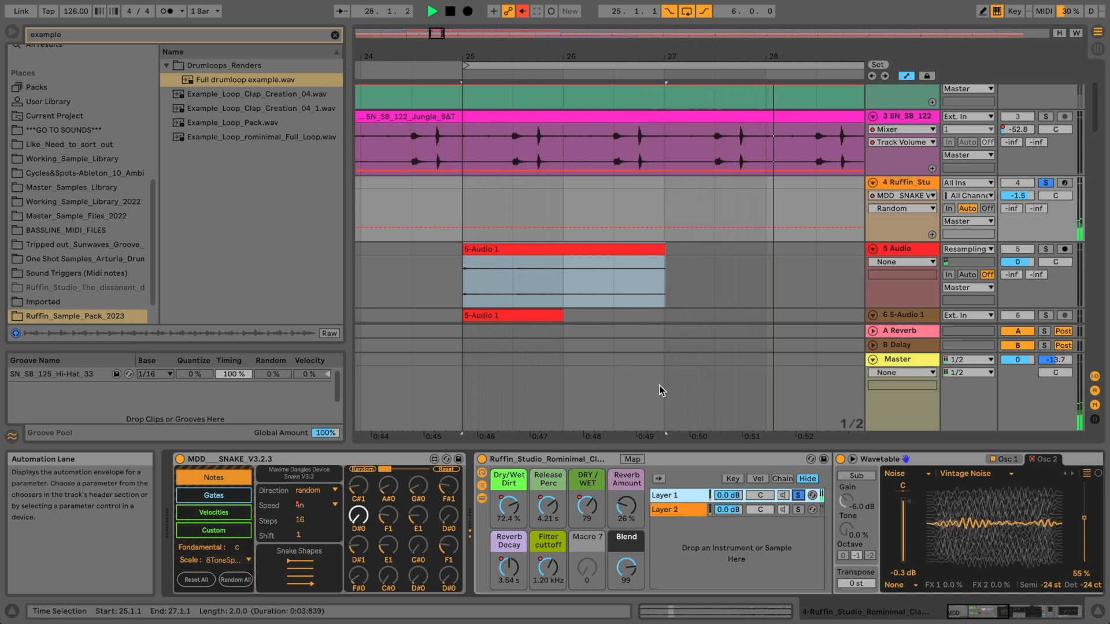
key("space")
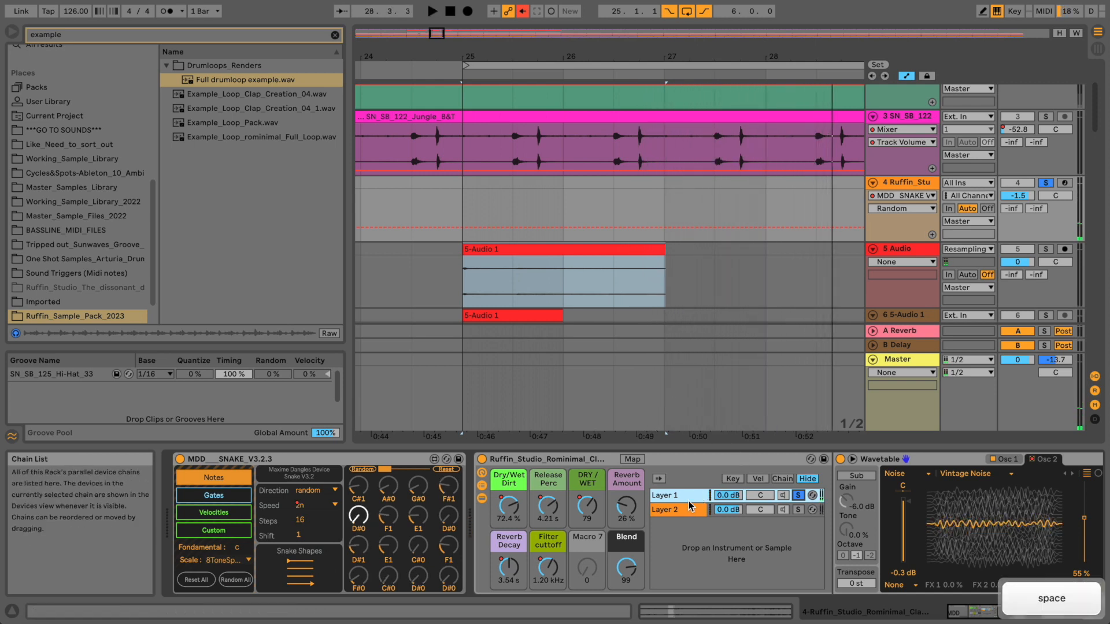
- Check the filter routing options in Layer 1's Wavetable, keep Split, and review its modulation and following effect
left_click_drag(964, 610, 983, 612)
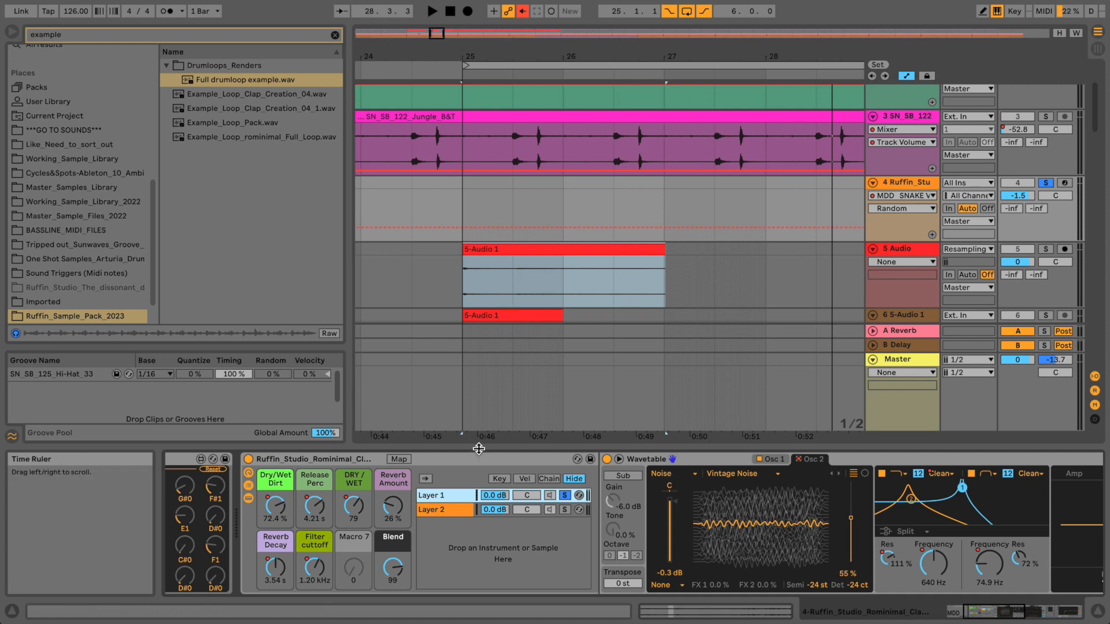
left_click_drag(977, 611, 985, 612)
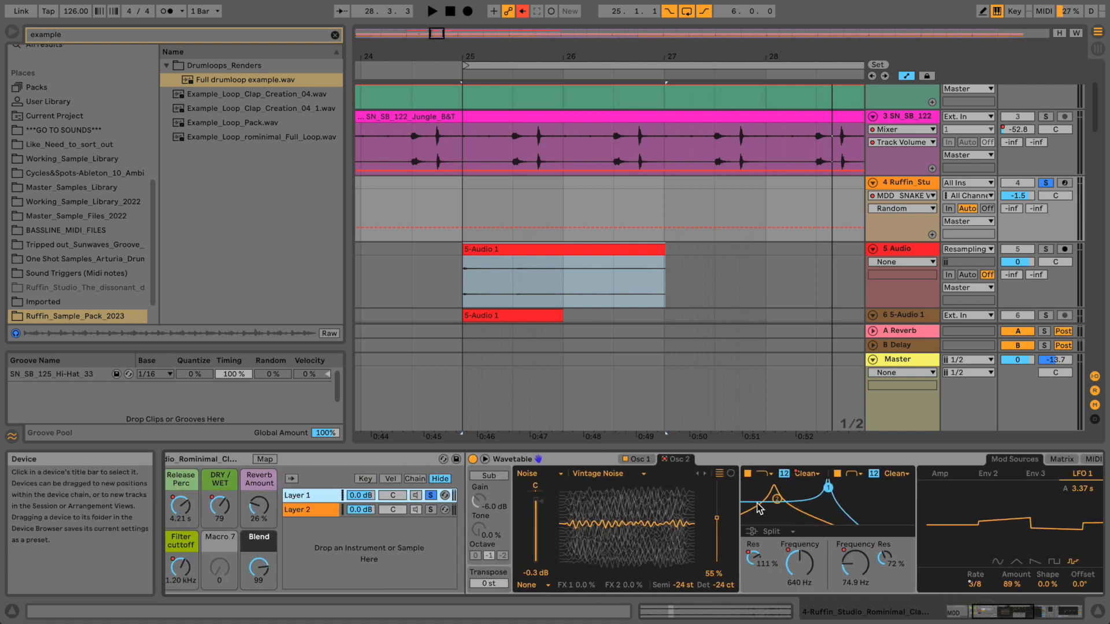
left_click(779, 533)
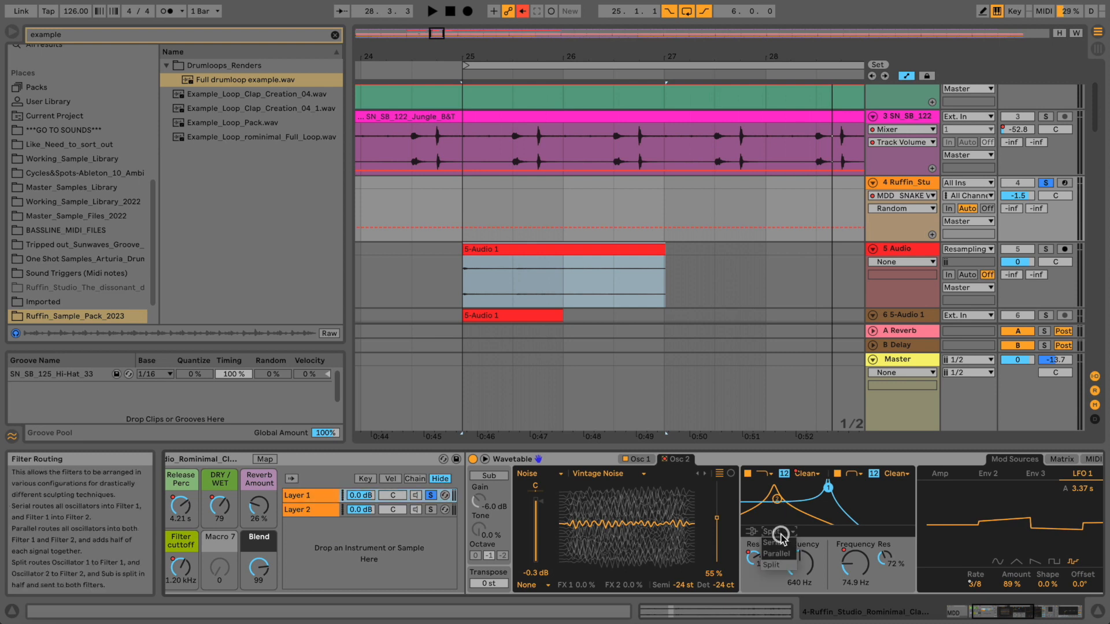
left_click(782, 562)
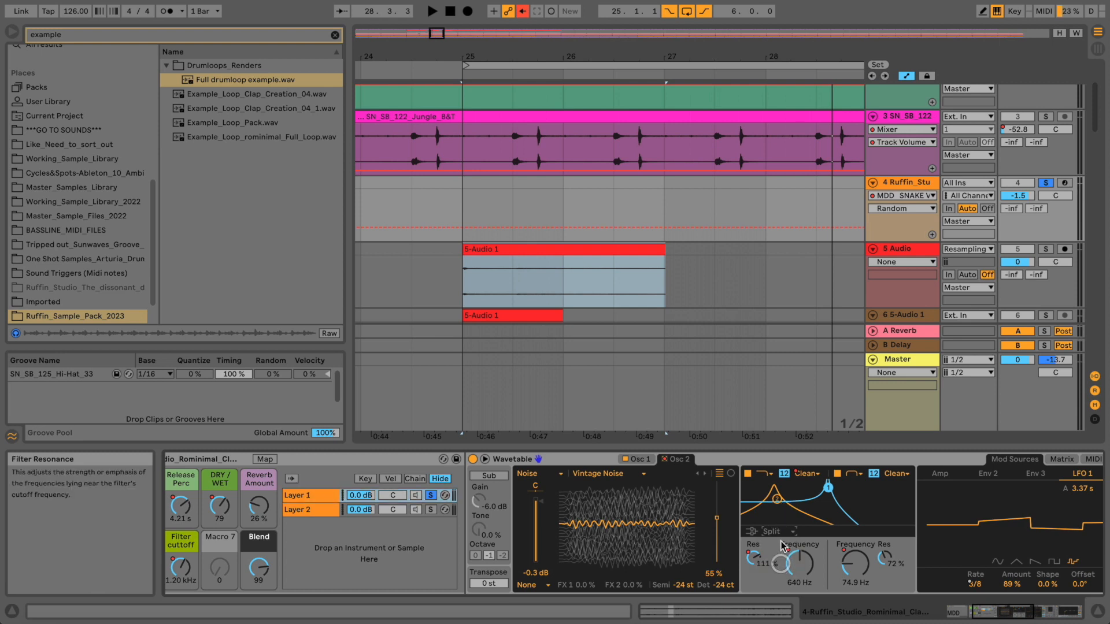
left_click(995, 612)
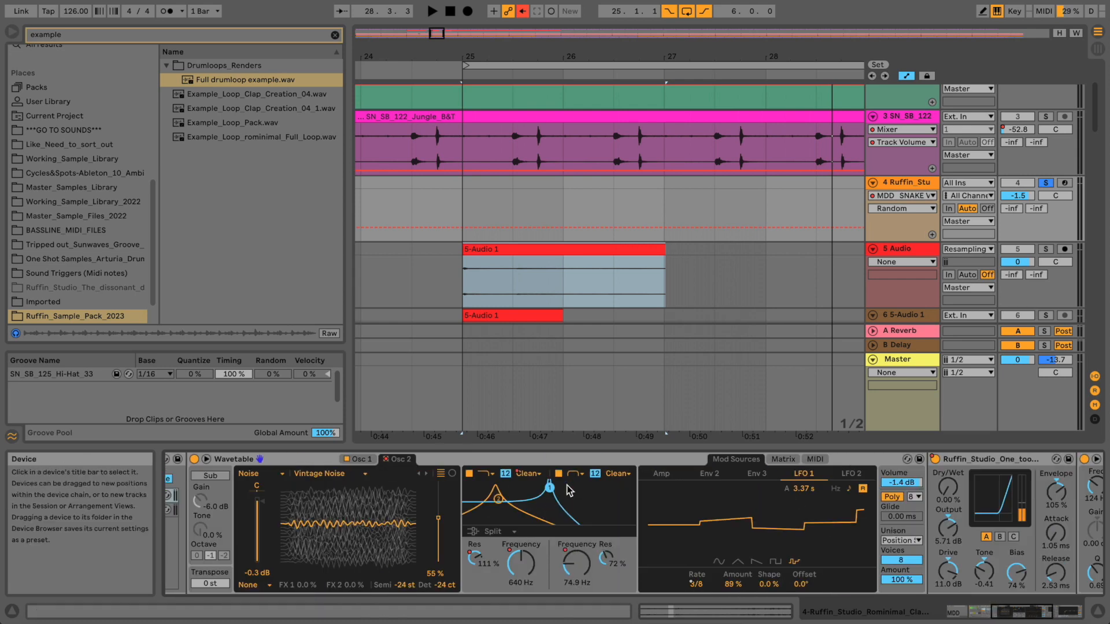
left_click(1008, 613)
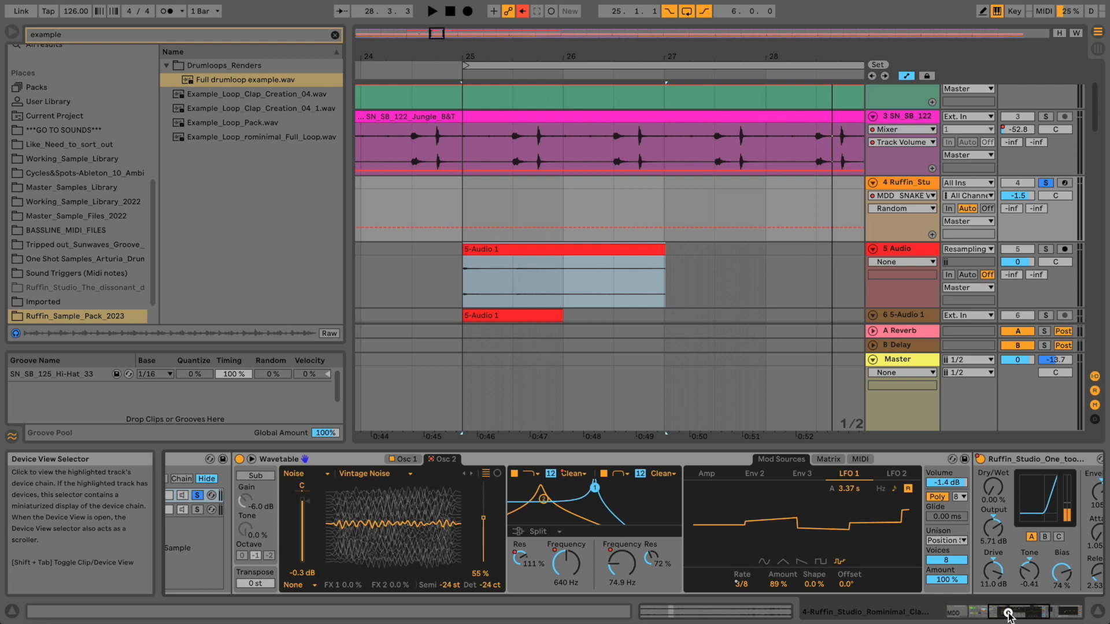
- Switch oscillator 1 of Layer 1's Wavetable to the Harmonics category and look over the other category choices
left_click_drag(1008, 614, 997, 611)
left_click(558, 459)
left_click(461, 474)
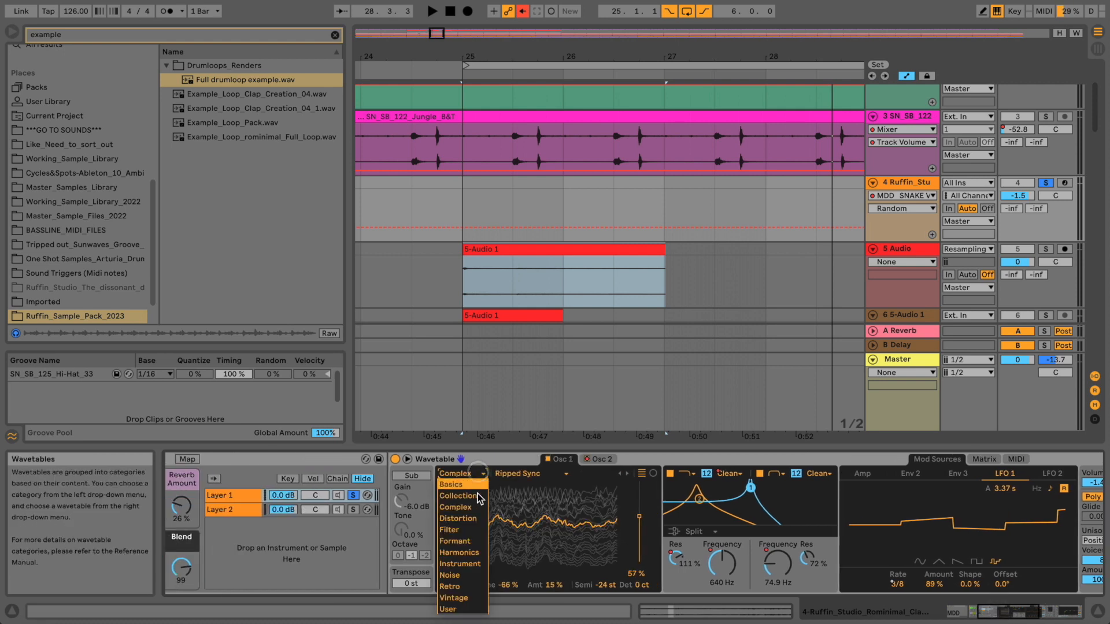
left_click(466, 552)
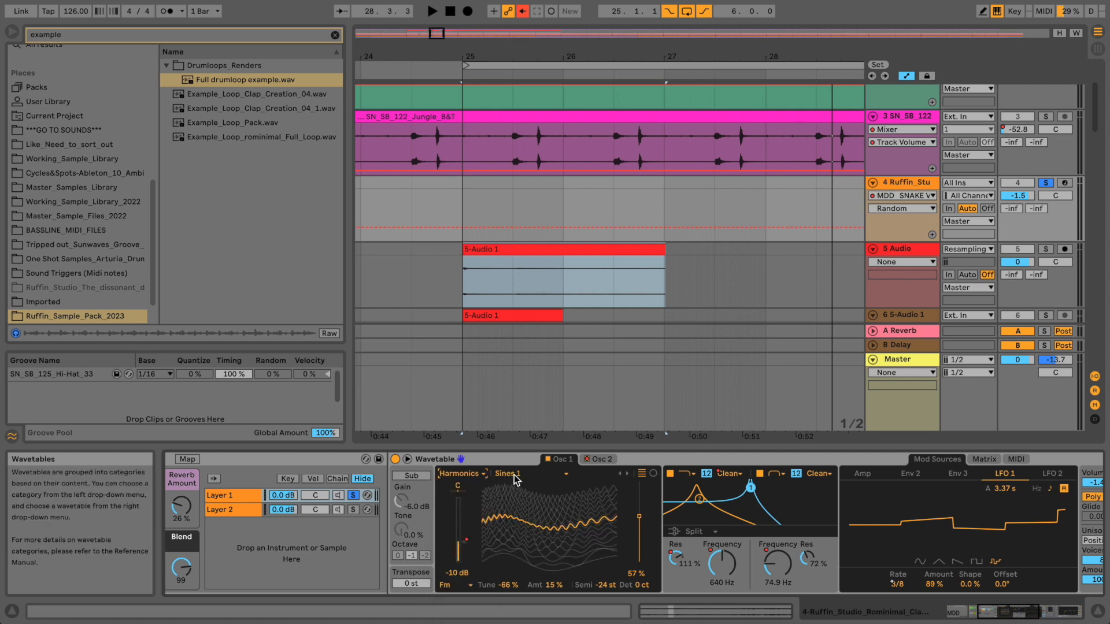
left_click(515, 477)
left_click(468, 475)
left_click(466, 474)
left_click(473, 475)
left_click(473, 475)
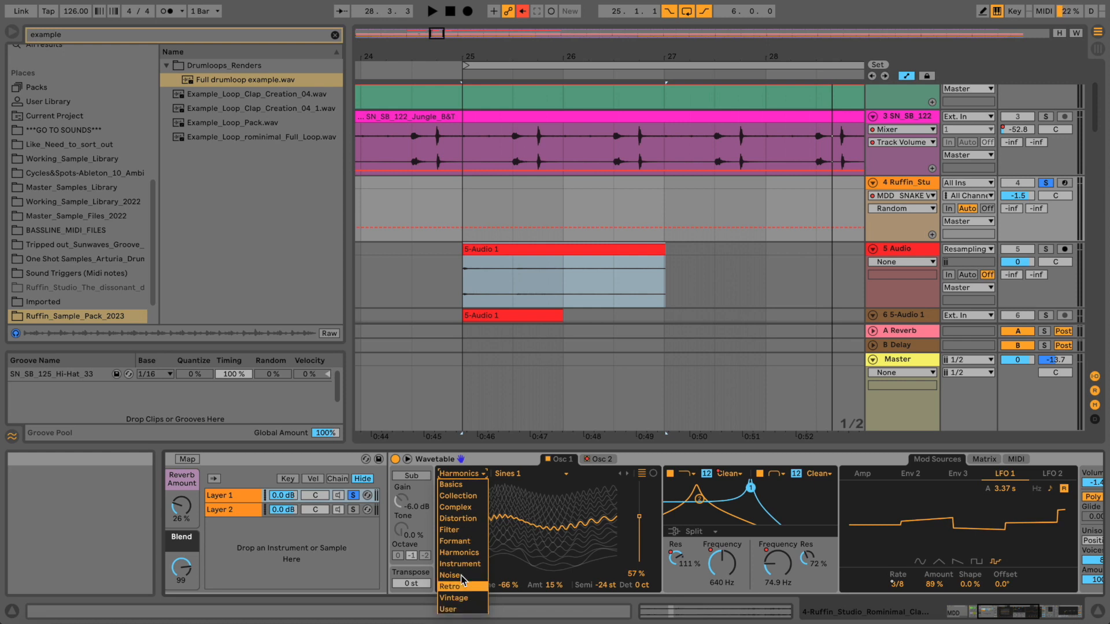
- Try the Buzz Bell wavetable in oscillator 1, replace it with Squarrely and audition the sound
left_click(504, 475)
left_click(504, 475)
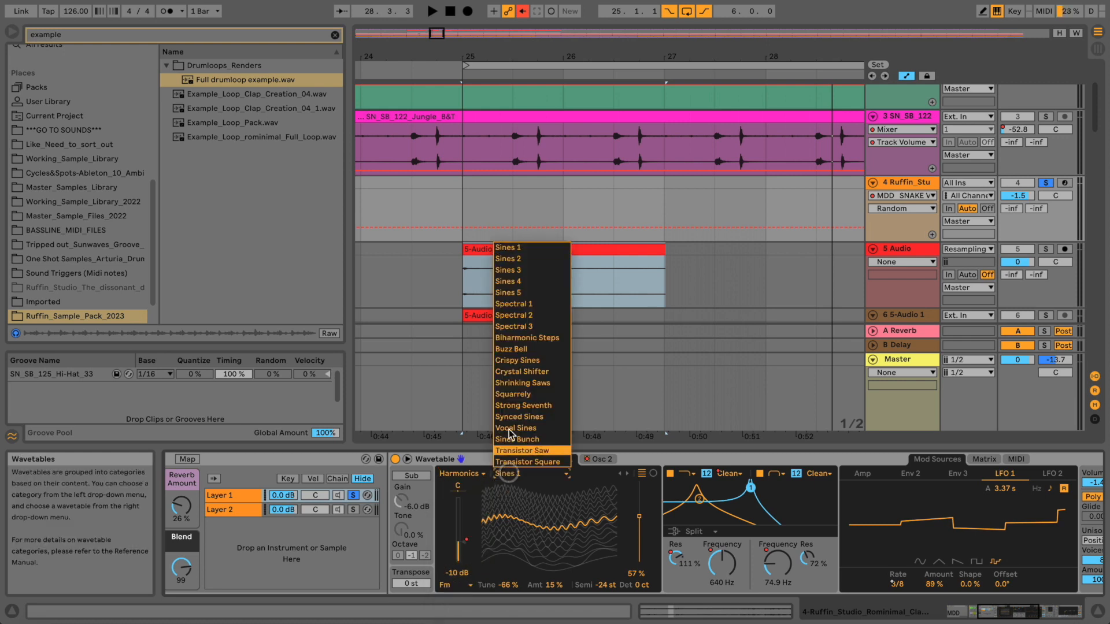
left_click(516, 350)
left_click(502, 475)
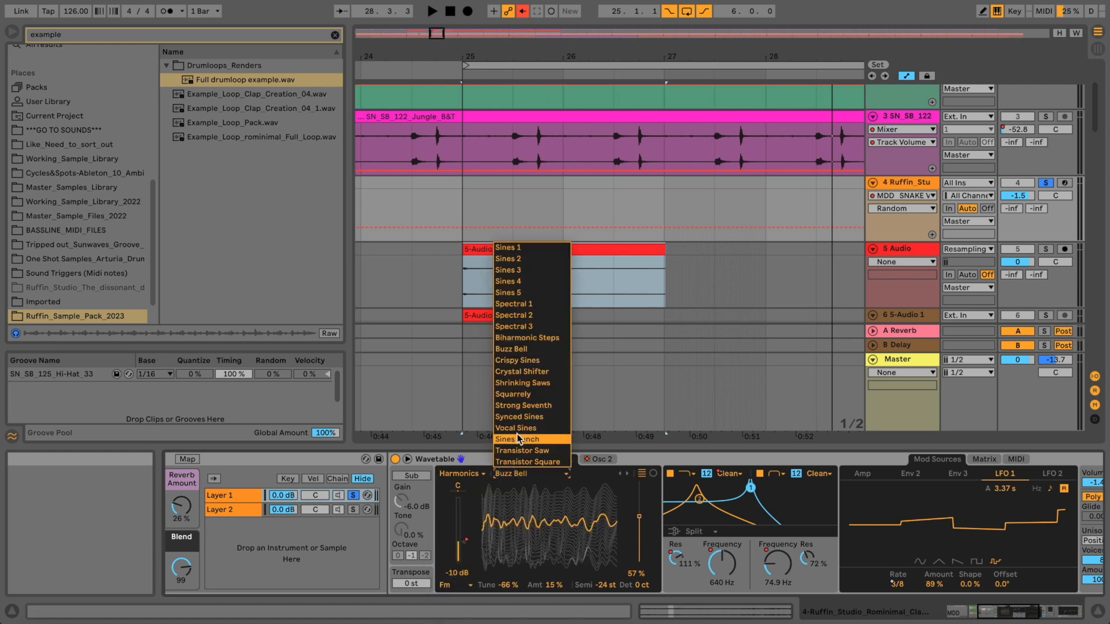
left_click(517, 395)
key("space")
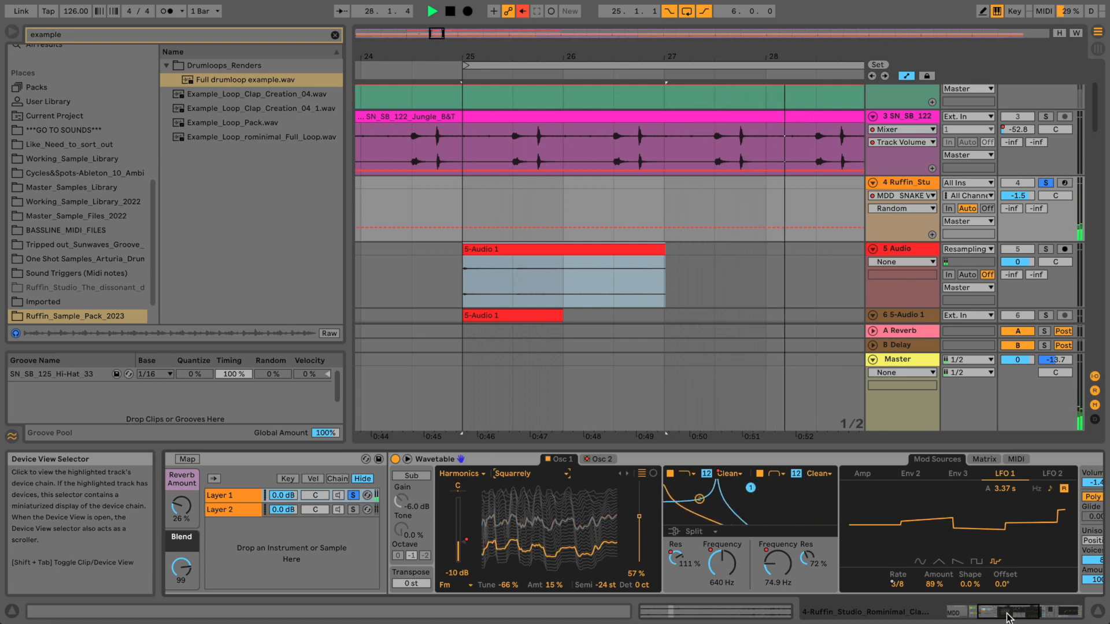
key("space")
- Load the Junk 1 noise wavetable in oscillator 2 and audition it
left_click(602, 460)
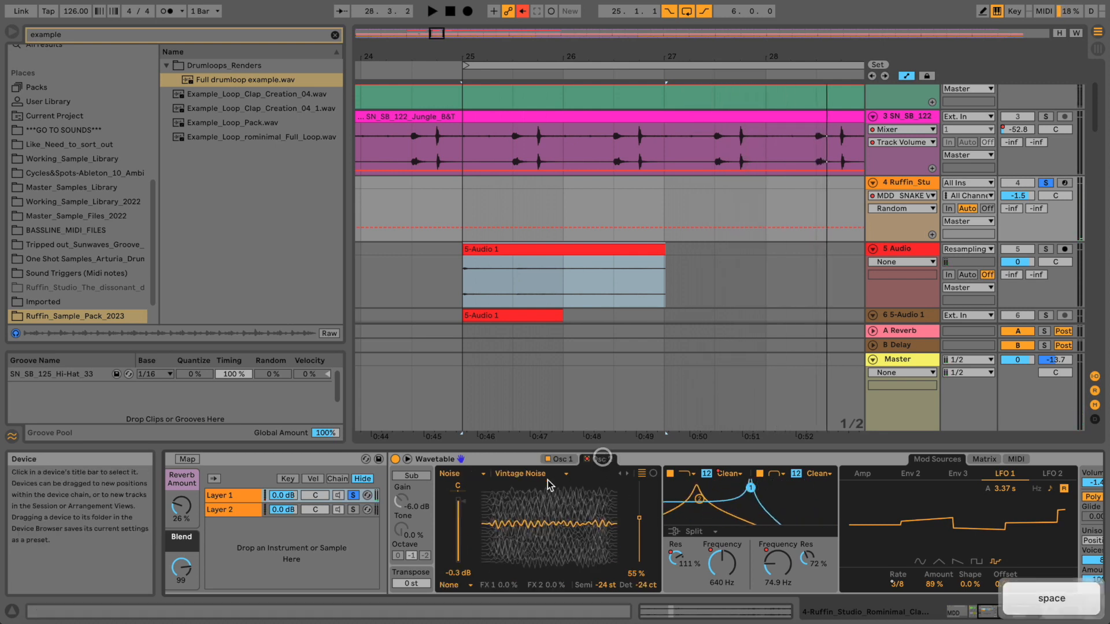
left_click(547, 475)
left_click(520, 443)
key("space")
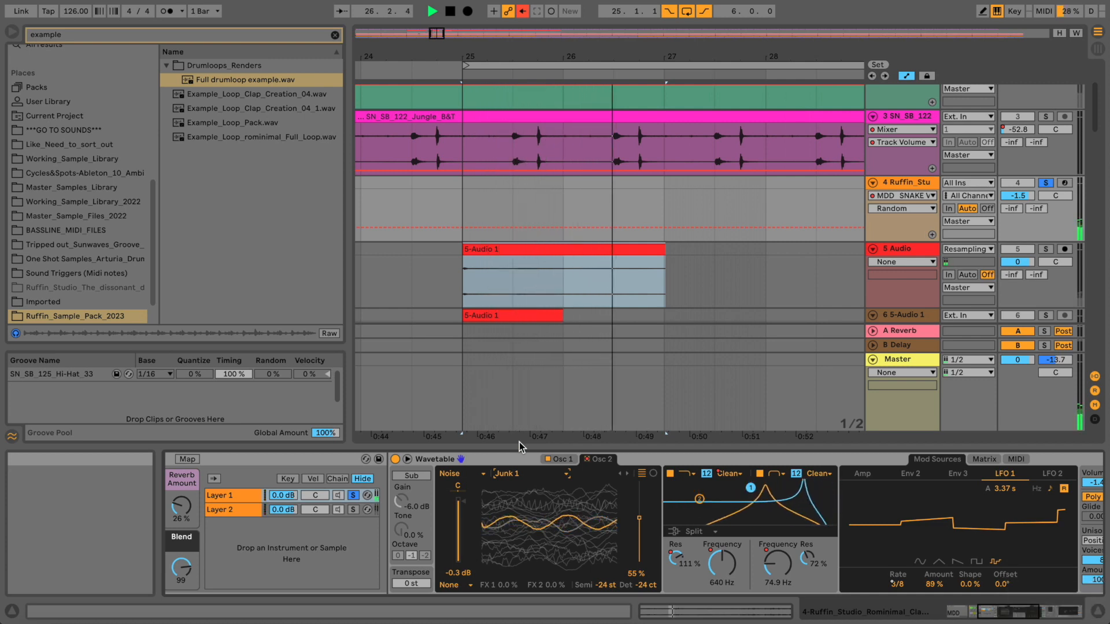
key("space")
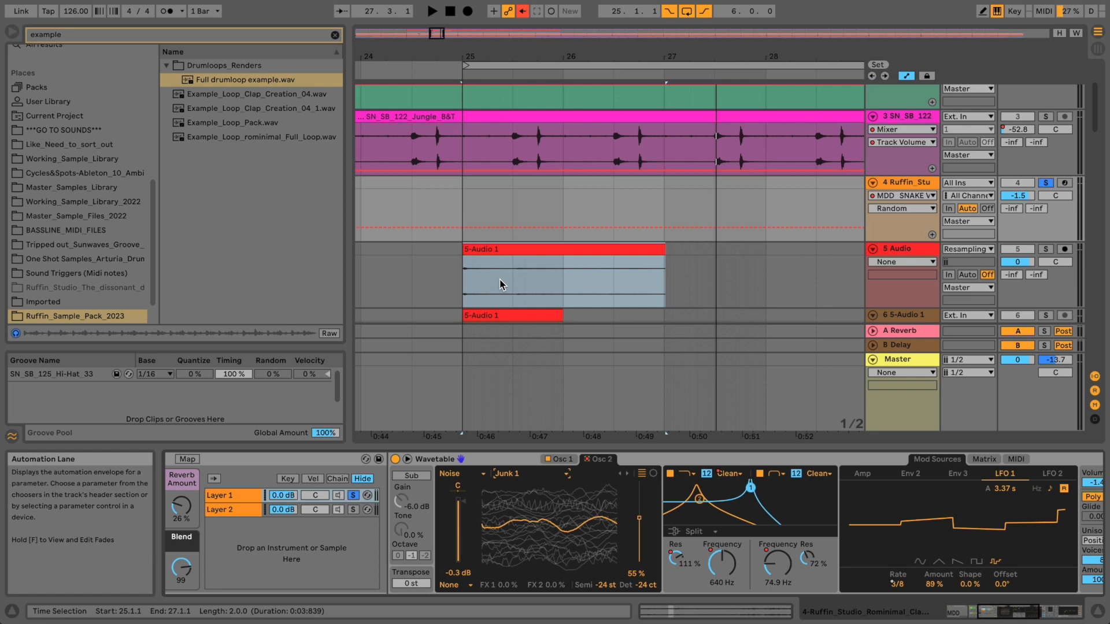
- Return to oscillator 1 and review its wavetable category and wavetable choices without changing them
left_click(511, 48)
left_click_drag(512, 48, 512, 49)
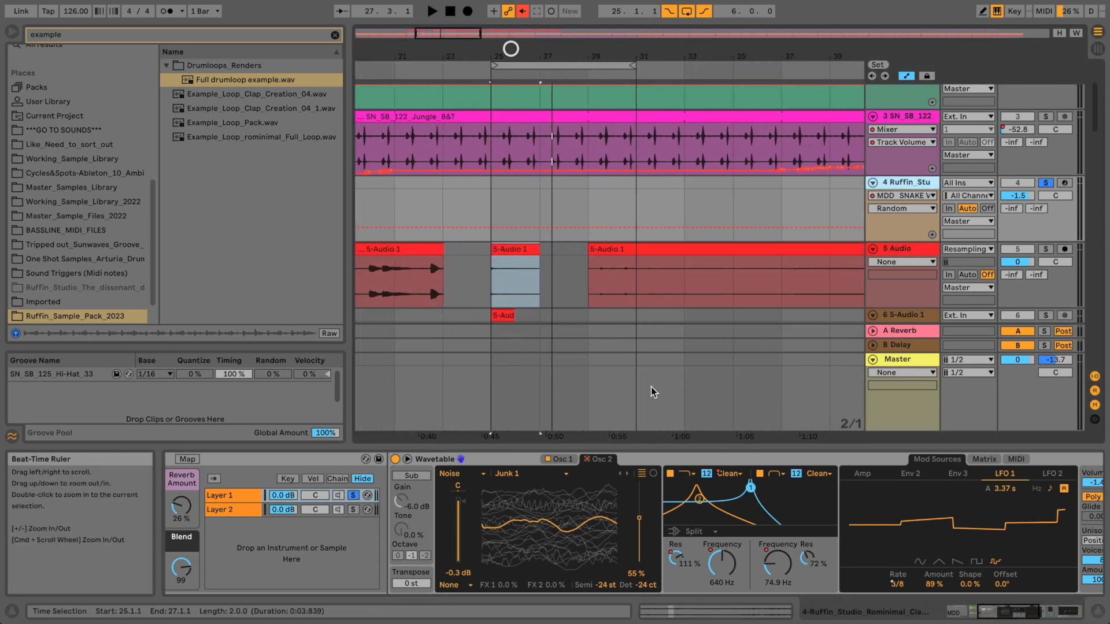
left_click(516, 460)
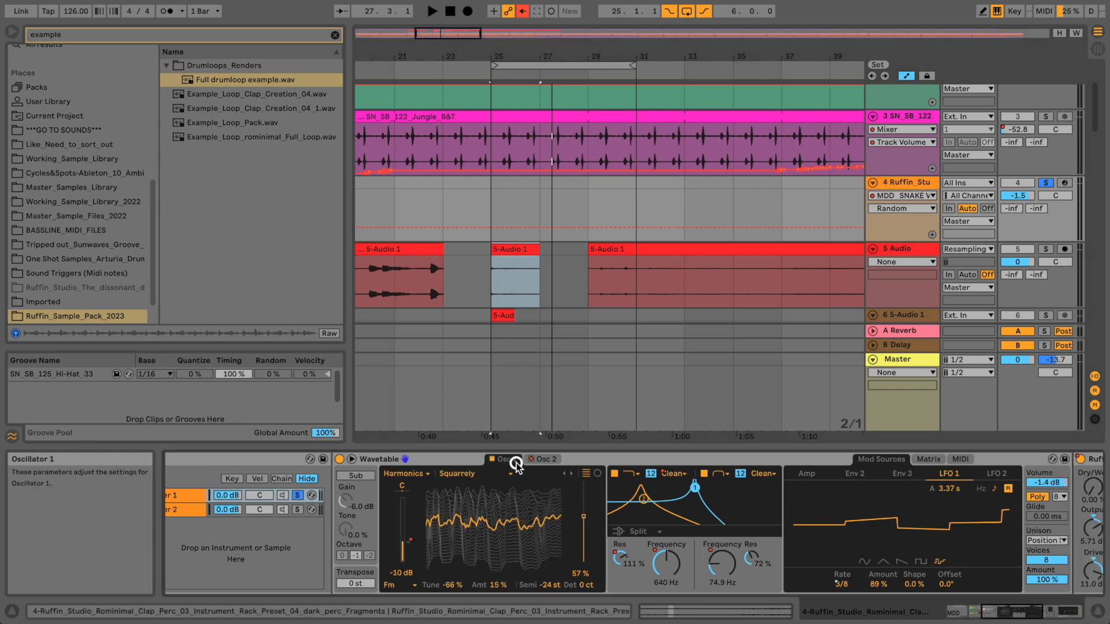
left_click(420, 475)
left_click(420, 477)
left_click(452, 475)
left_click(452, 473)
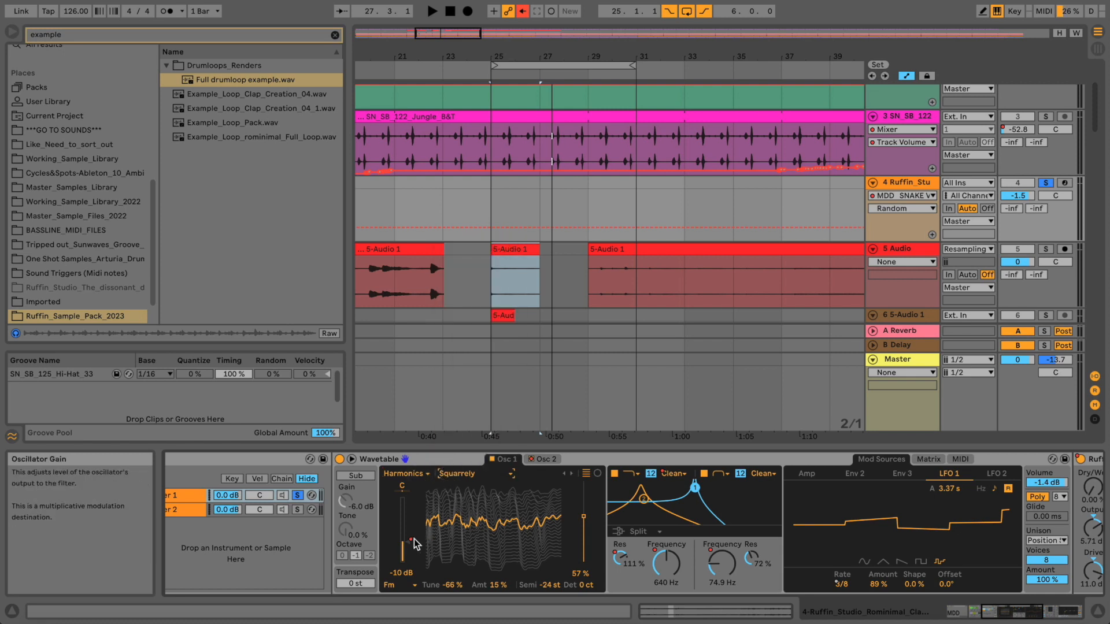
- Try a different oscillator balance by lowering oscillator 2's gain and raising oscillator 1's gain to -3.1 dB
left_click_drag(411, 546, 388, 541)
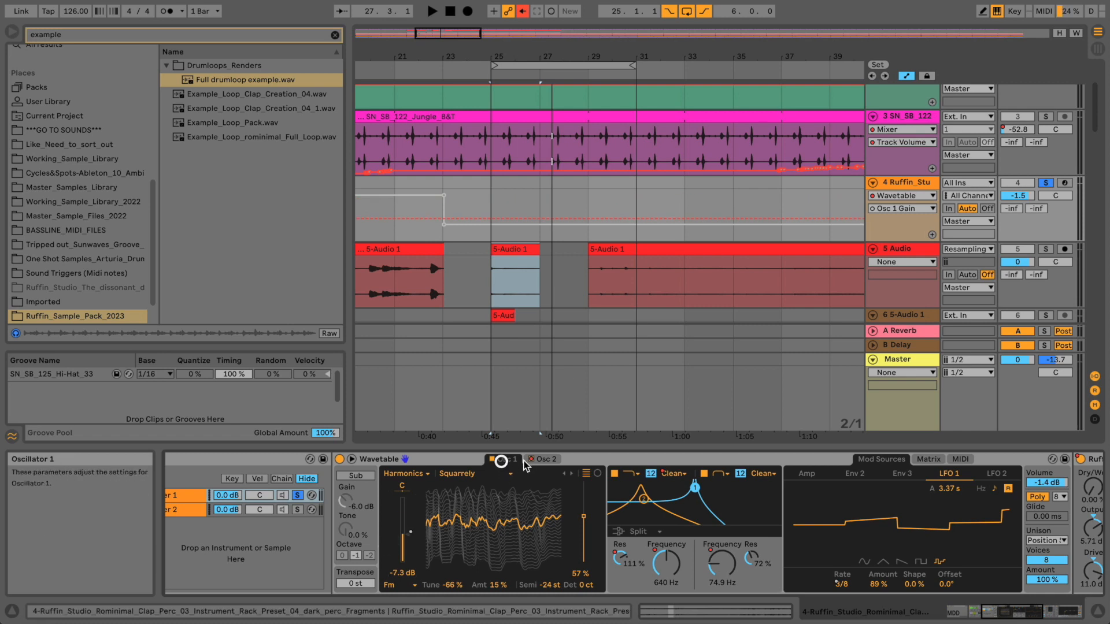
left_click(547, 459)
left_click_drag(387, 504, 388, 544)
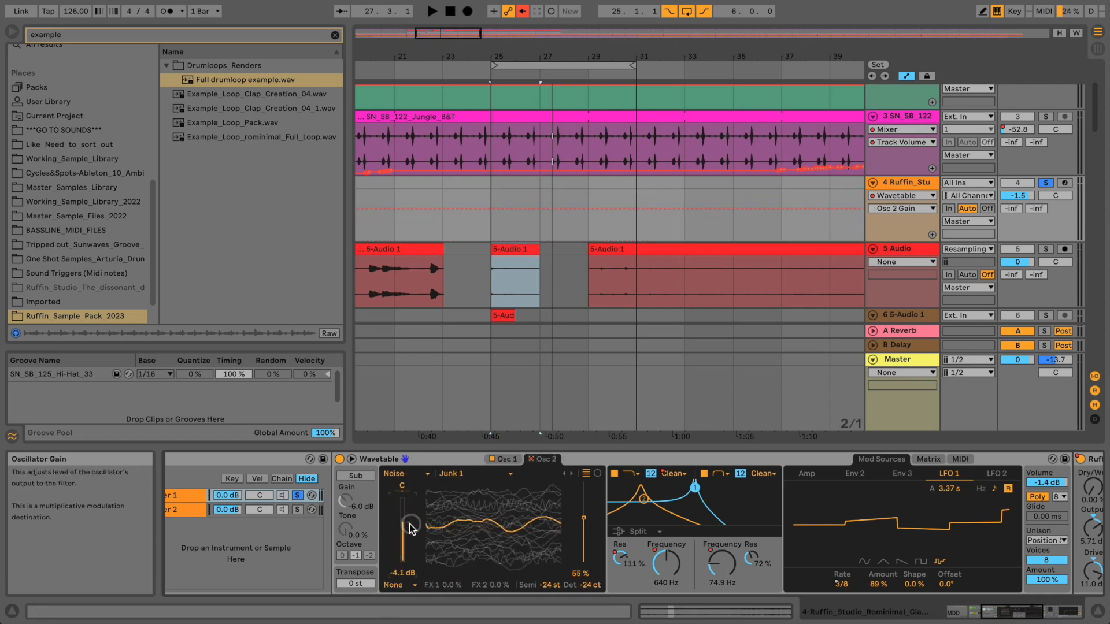
left_click(504, 461)
left_click_drag(388, 538, 388, 528)
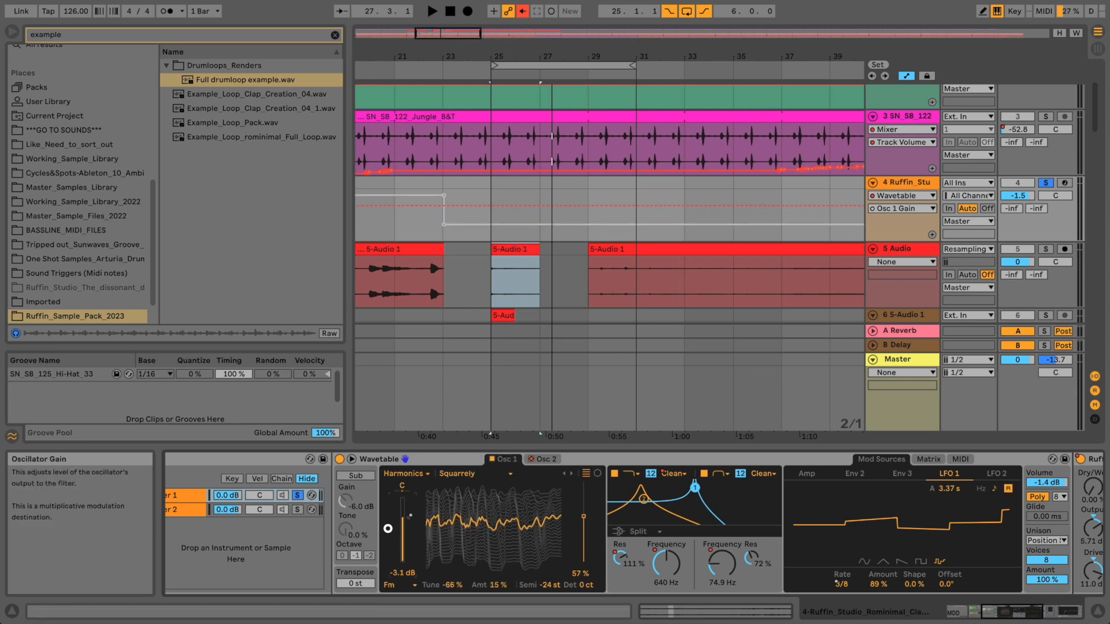
- During playback, silence both oscillators, bring oscillator 2 back up and set oscillator 1's gain to -7.0 dB
key("space")
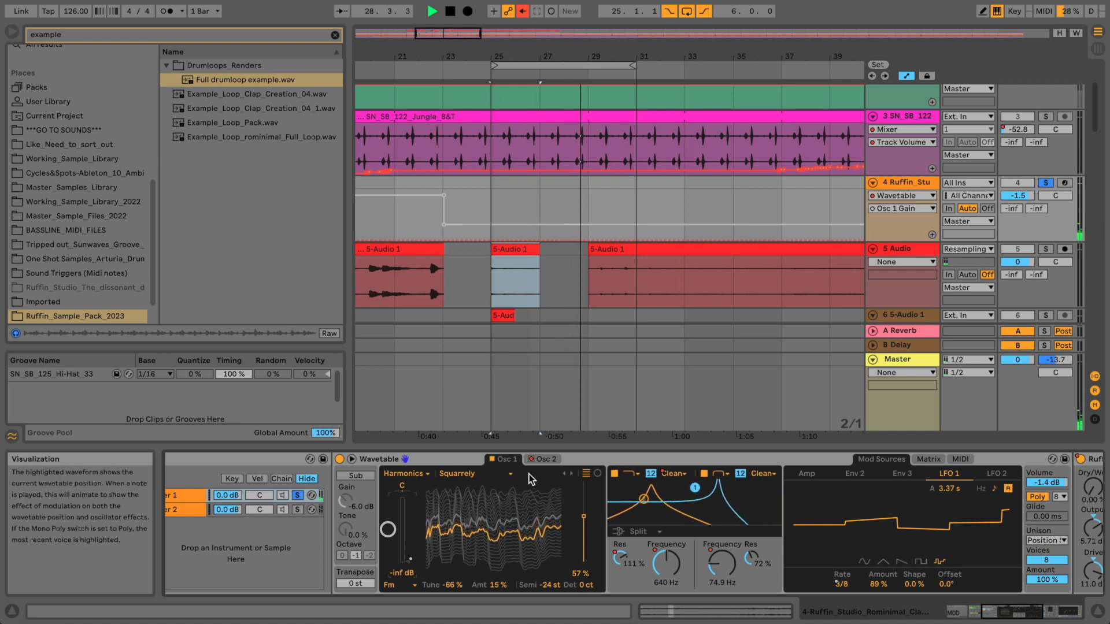
left_click(542, 462)
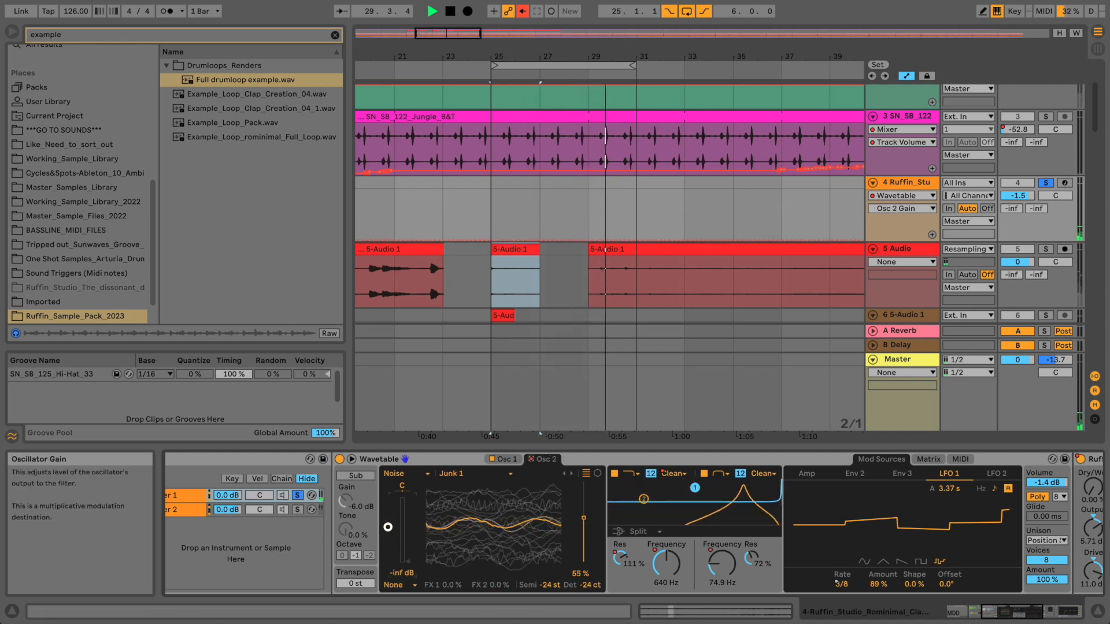
left_click_drag(388, 525, 388, 478)
left_click(512, 457)
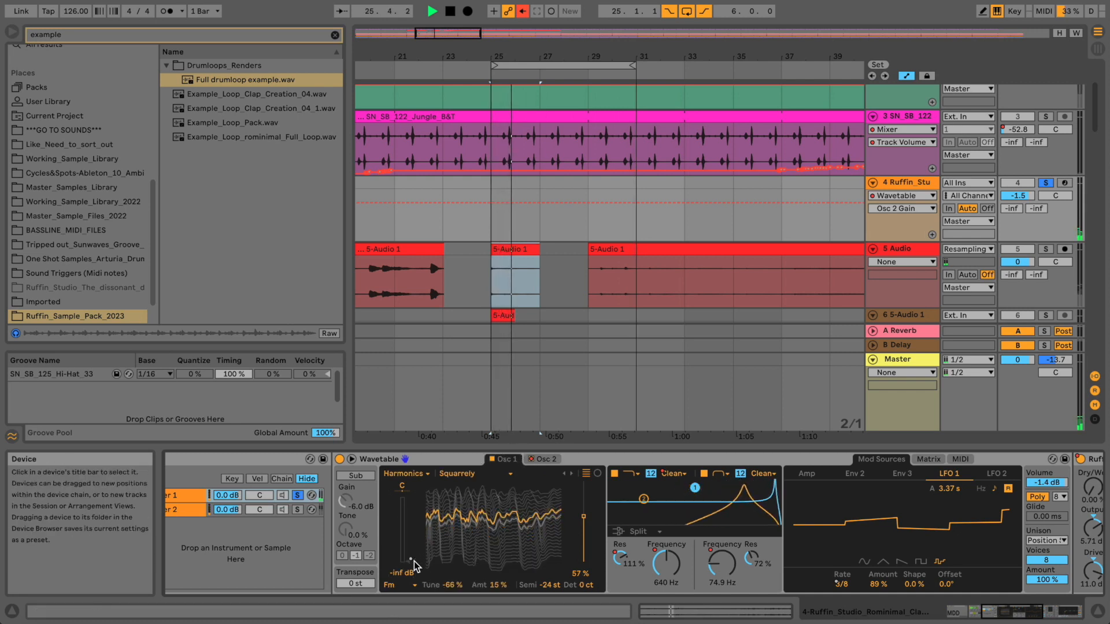
left_click_drag(388, 563, 388, 527)
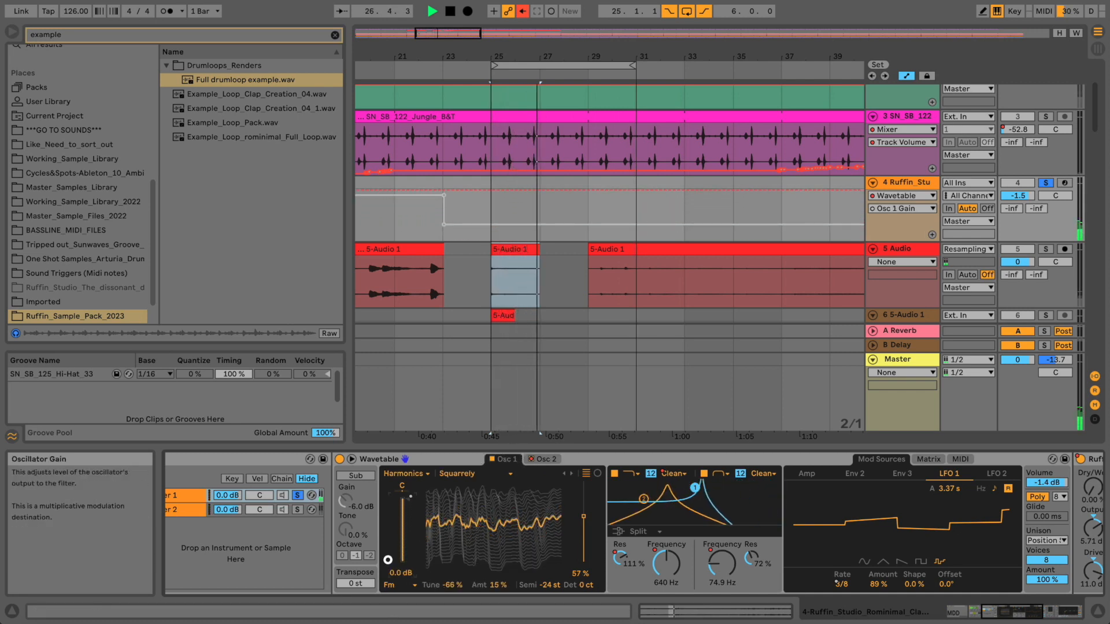
key("space")
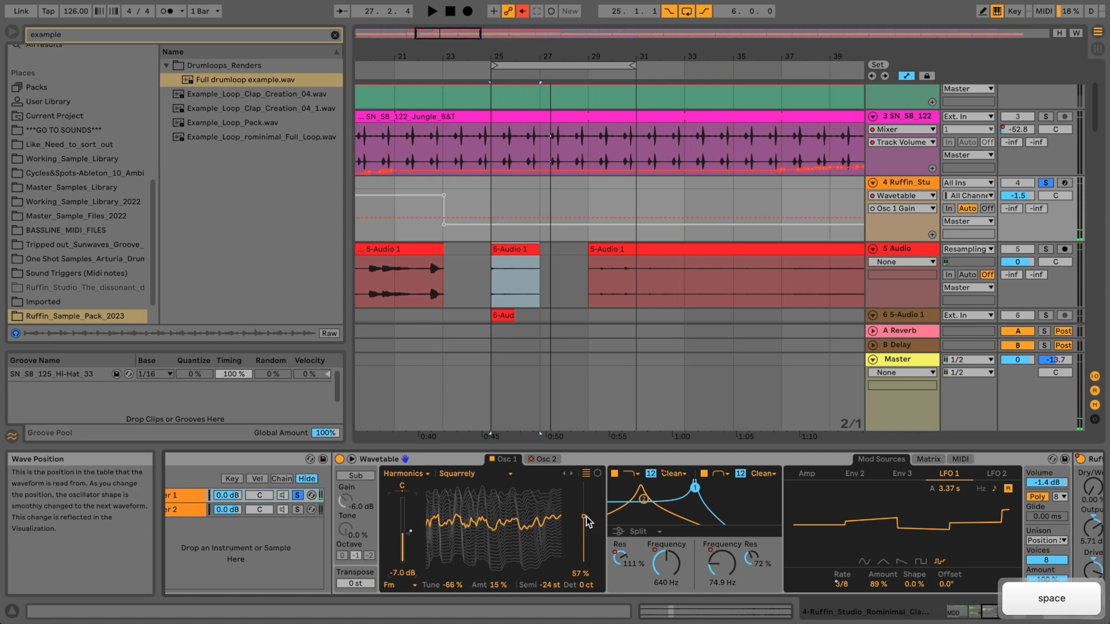
- Sweep oscillator 1's wave position through the Squarrely table and bring it down to 0%
left_click_drag(584, 519, 570, 523)
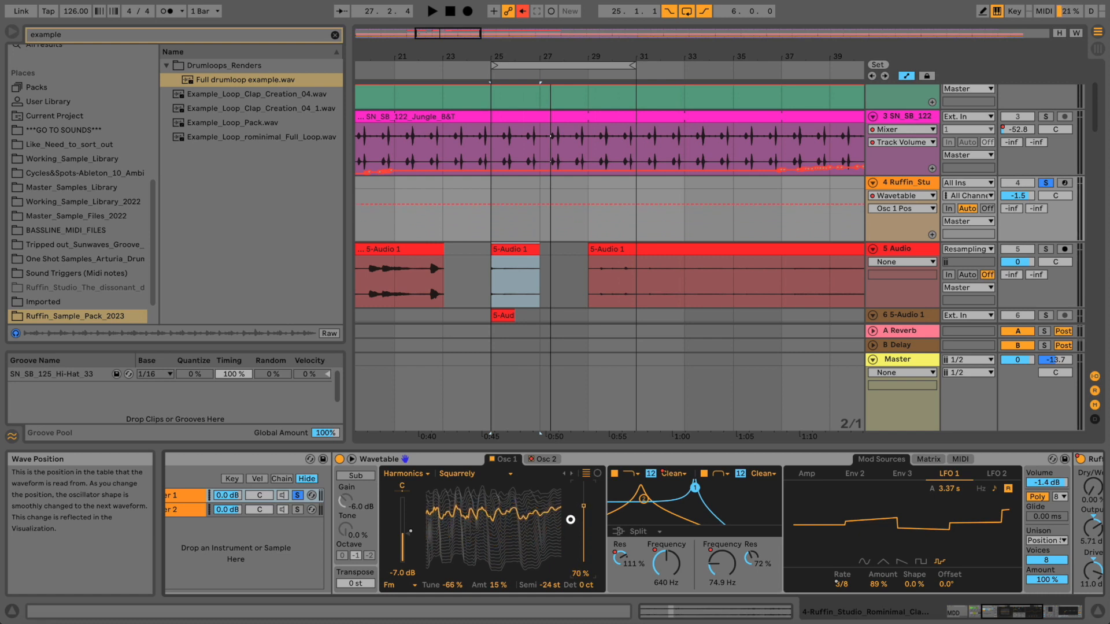
left_click_drag(571, 519, 571, 515)
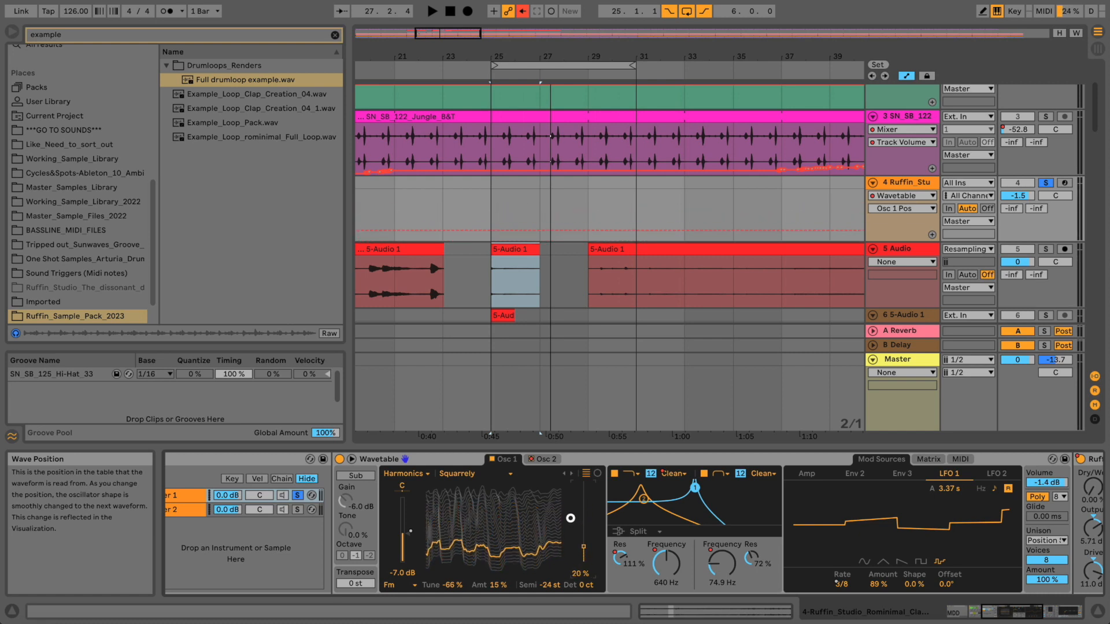
left_click(597, 475)
left_click_drag(586, 540, 584, 552)
left_click(586, 473)
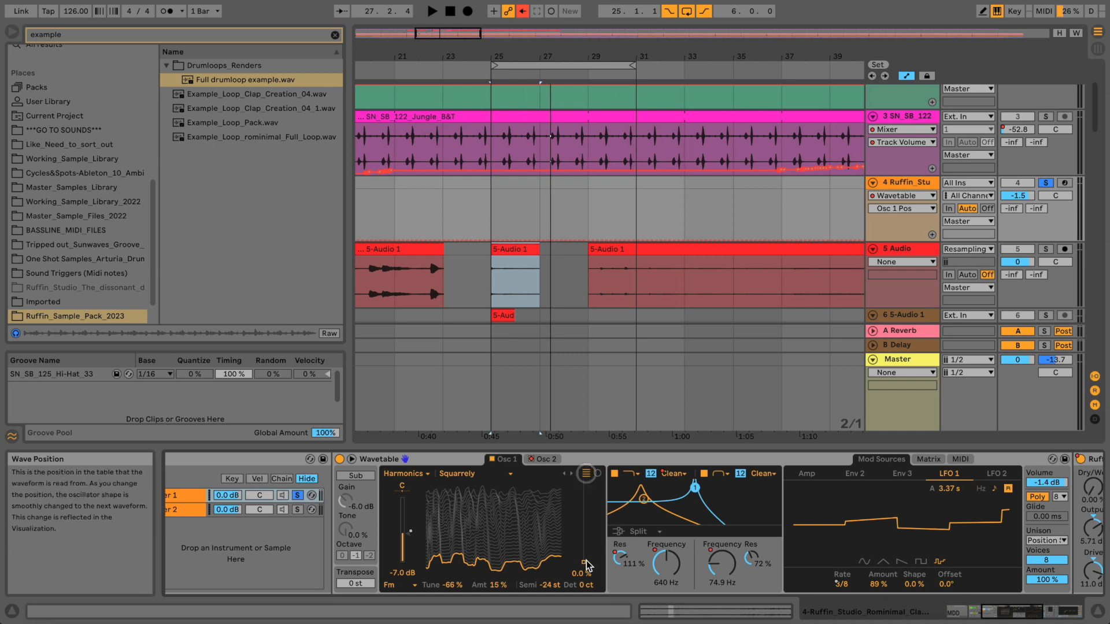
- Audition the lowest wave position, raise oscillator 1's wave position to 23% and listen again
key("space")
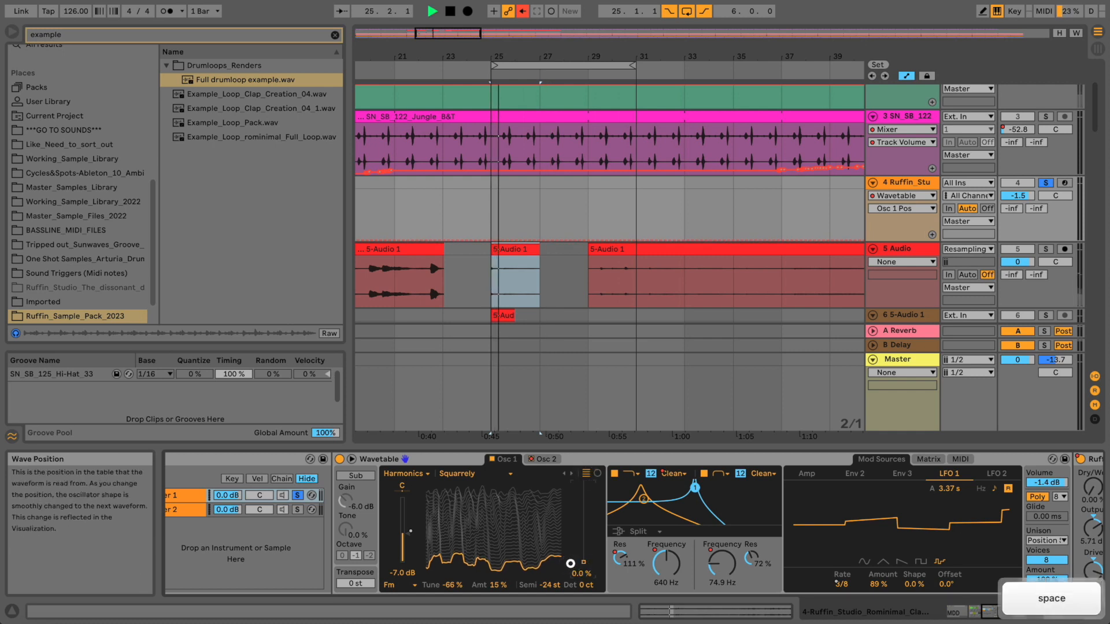
key("space")
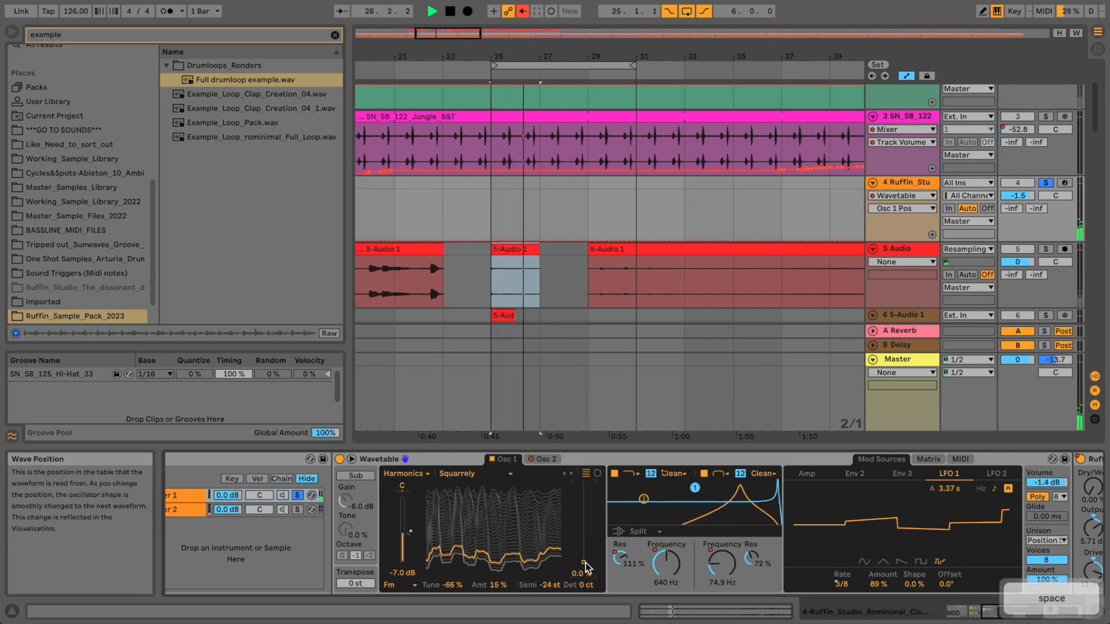
mouse_move(583, 562)
left_mouse_down()
mouse_move(584, 507)
mouse_move(584, 544)
left_mouse_up()
key("space")
key("space")
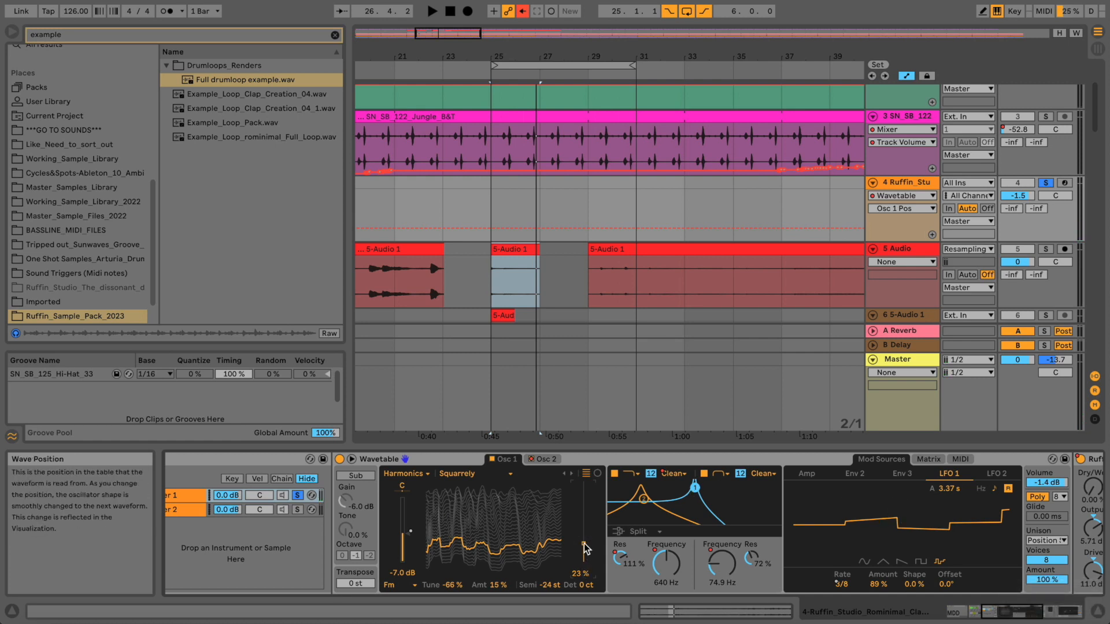
- Try oscillator 1's wave position at 36%, show the modulation matrix and return the position to 0%
mouse_move(583, 544)
left_mouse_down()
mouse_move(583, 514)
mouse_move(583, 534)
left_mouse_up()
left_click(929, 460)
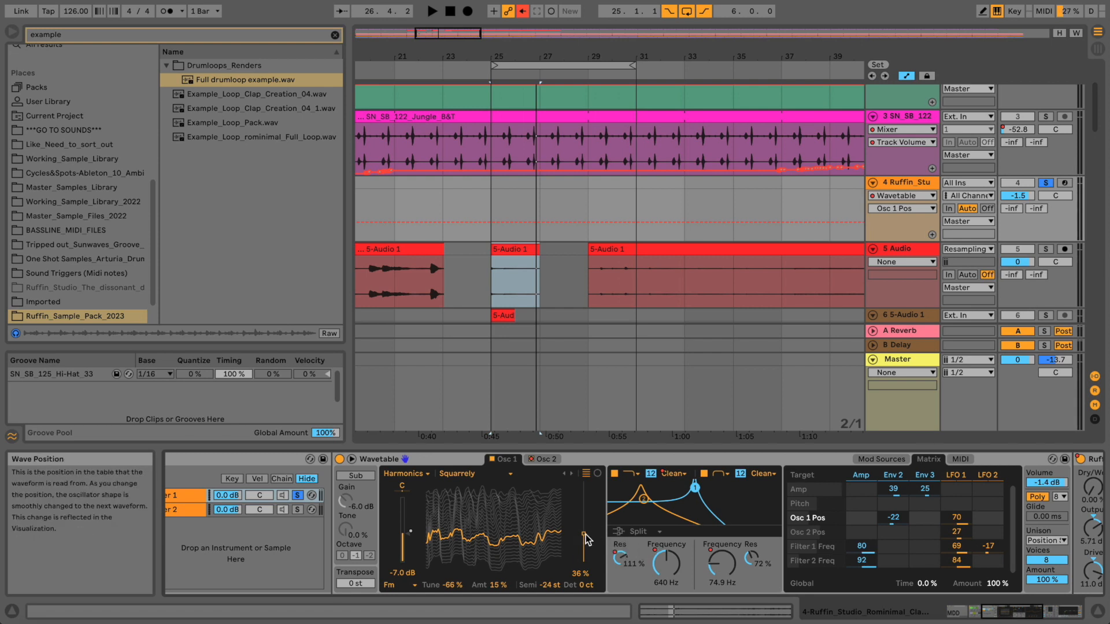
left_click_drag(584, 534, 585, 562)
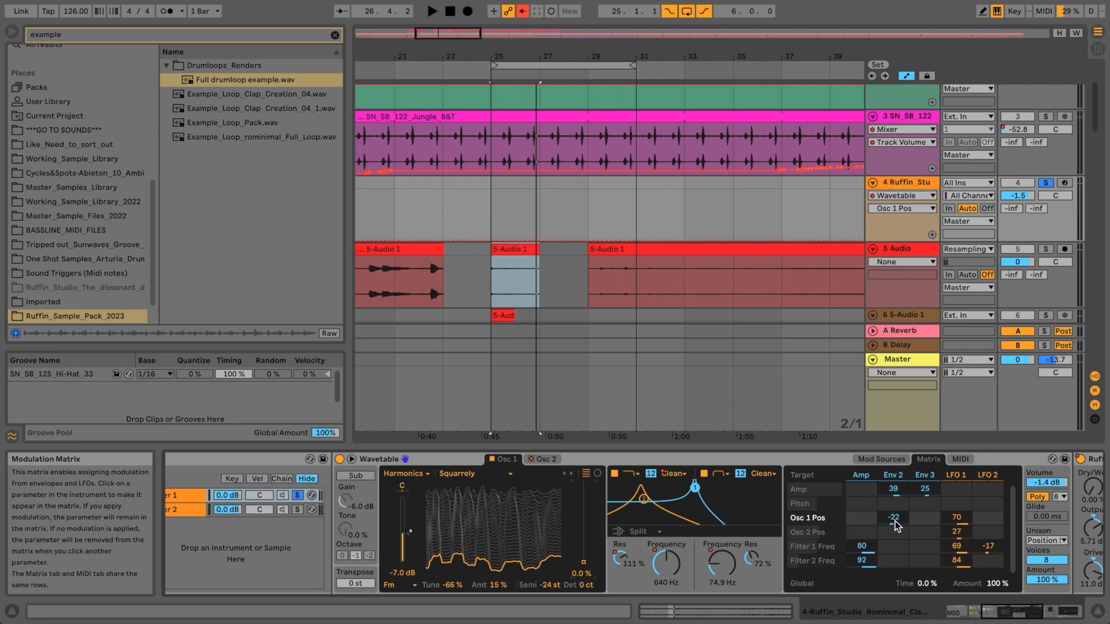
- Review the shapes of the Env 2, Env 3 and Amp envelopes
left_click(897, 476)
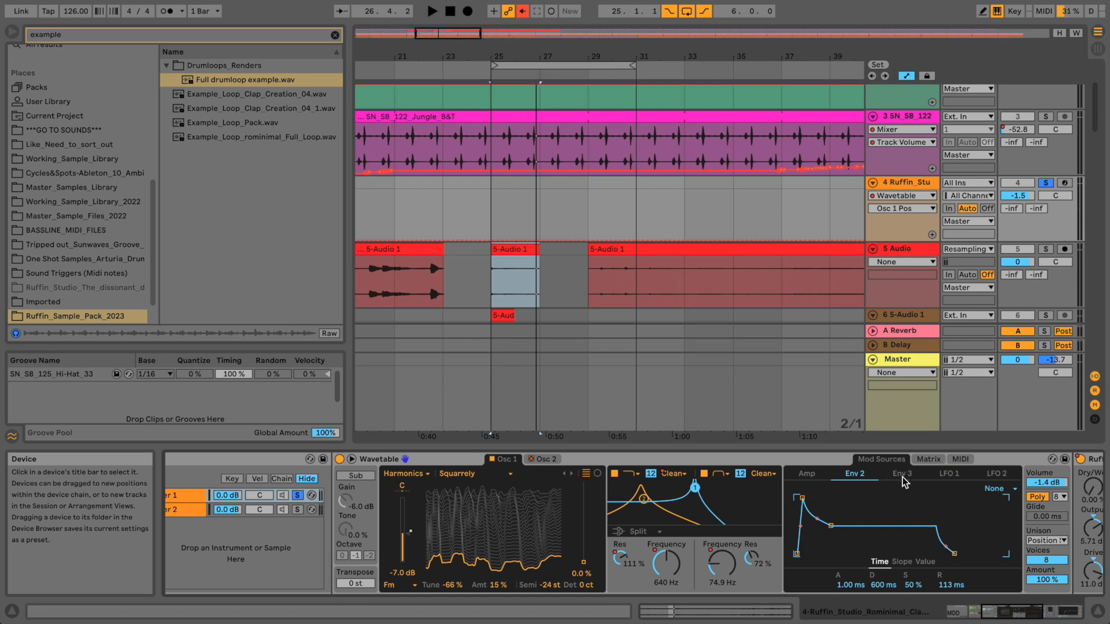
left_click(903, 475)
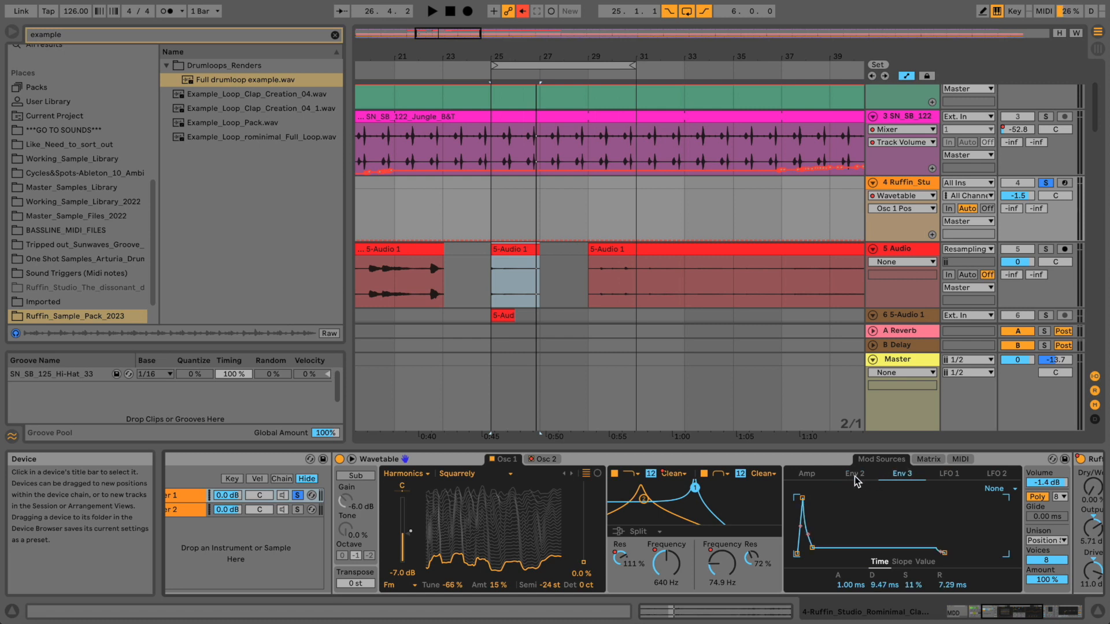
left_click(816, 476)
- Set LFO 1's modulation of Osc 1 Pos to 100 in the matrix and audition it
left_click(927, 459)
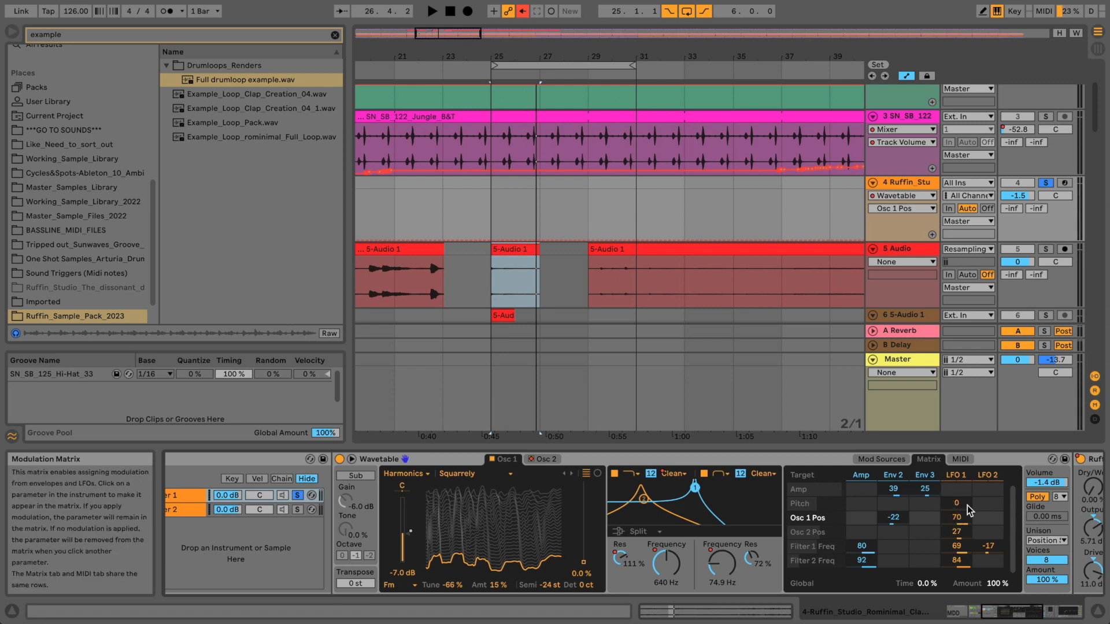
key("space")
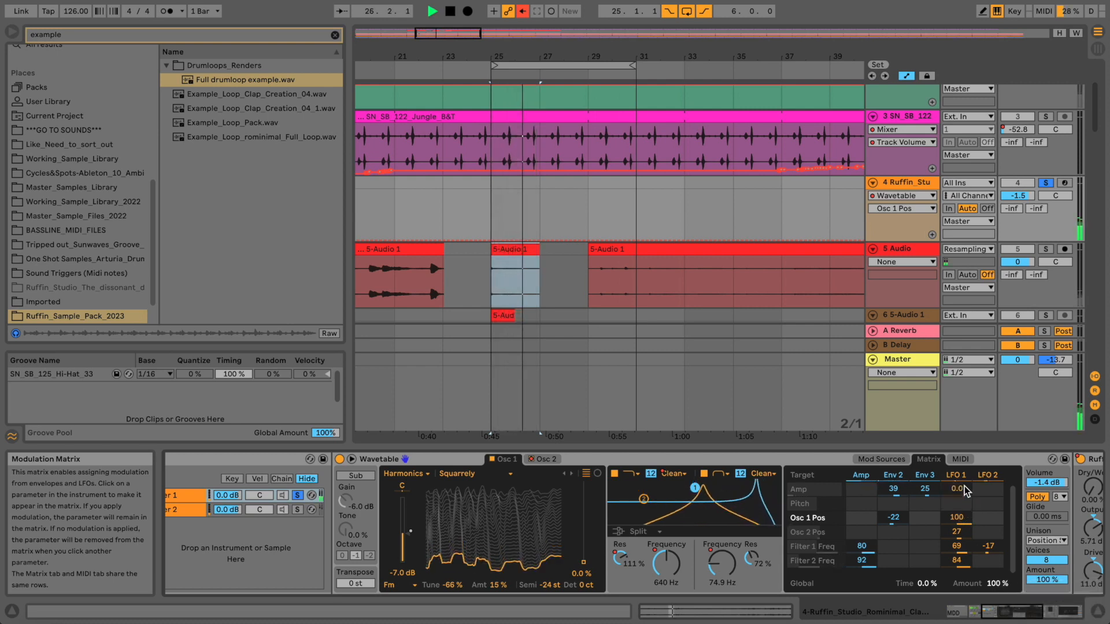
left_click(882, 459)
key("space")
- Set LFO 1's synced rate to 1/64 and audition the faster modulation
left_click(840, 584)
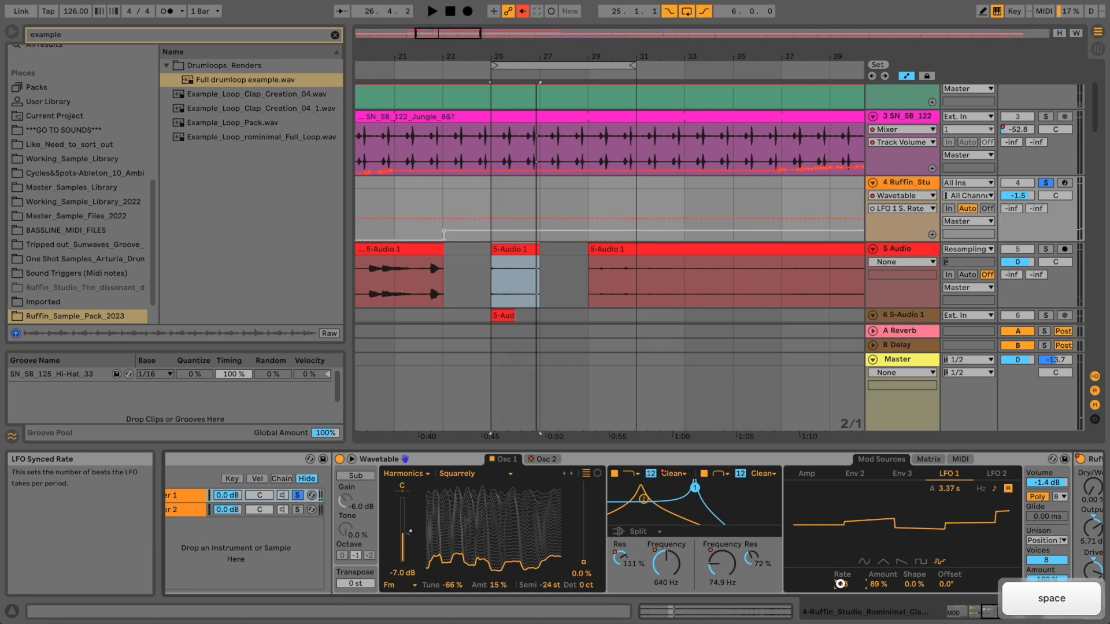
left_click_drag(840, 584, 841, 566)
key("space")
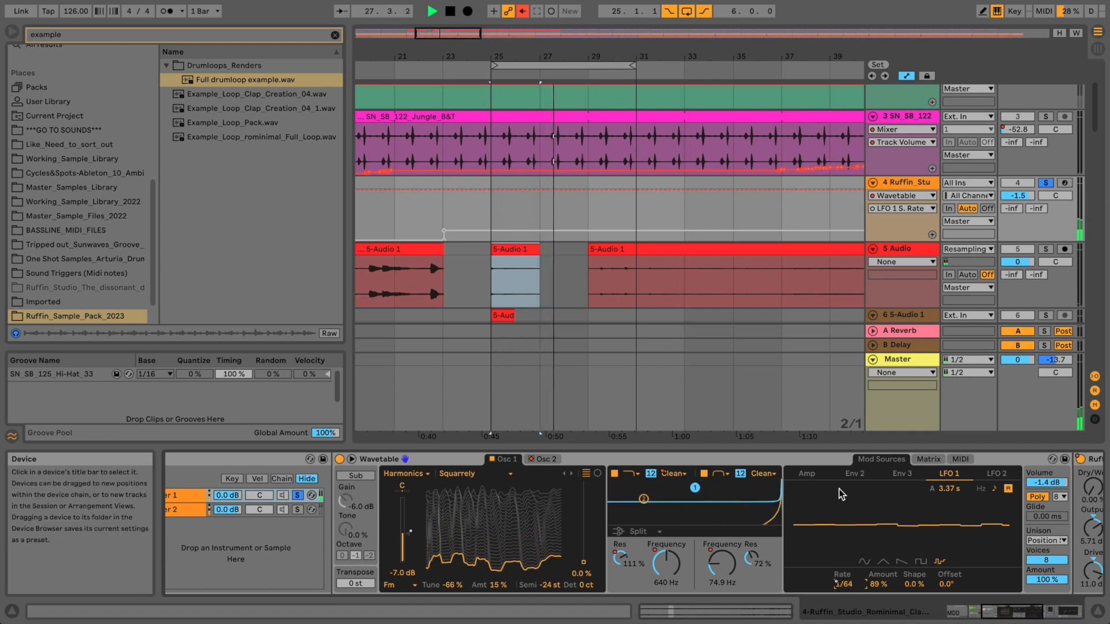
key("space")
- Set LFO 1's amount to 100% and its shape to 100%, and audition the modulation
double_click(880, 584)
key("space")
left_click(912, 585)
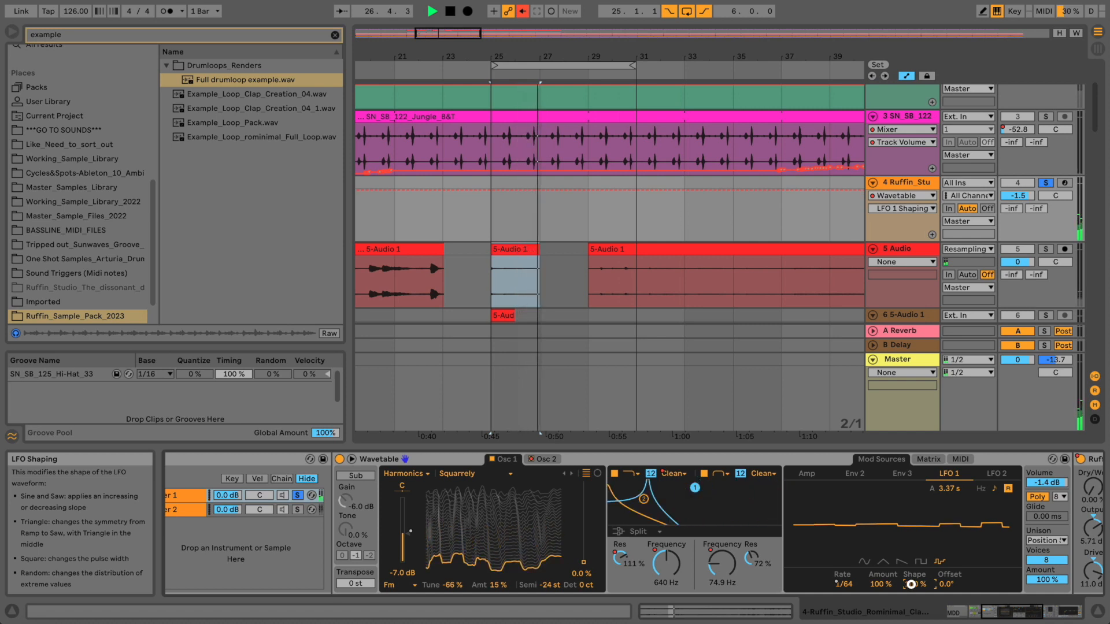
key("space")
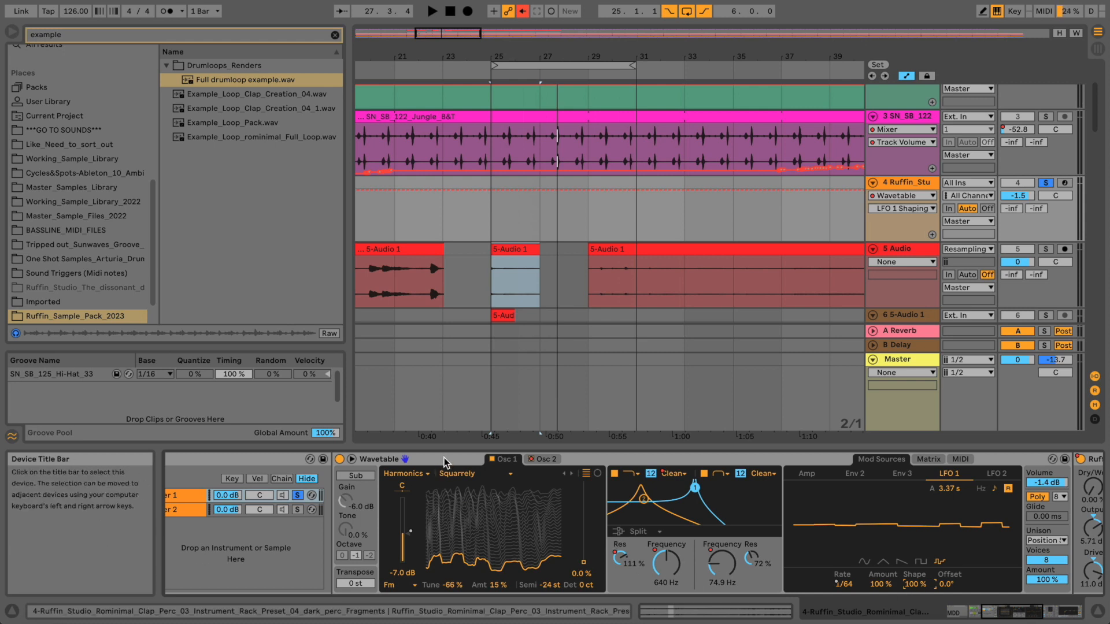
- Audition oscillator 1 with other wavetables from the Harmonics category: Synced Sines, Vocal Sines and Spectral 3
left_click(448, 475)
left_click(454, 420)
left_click(456, 474)
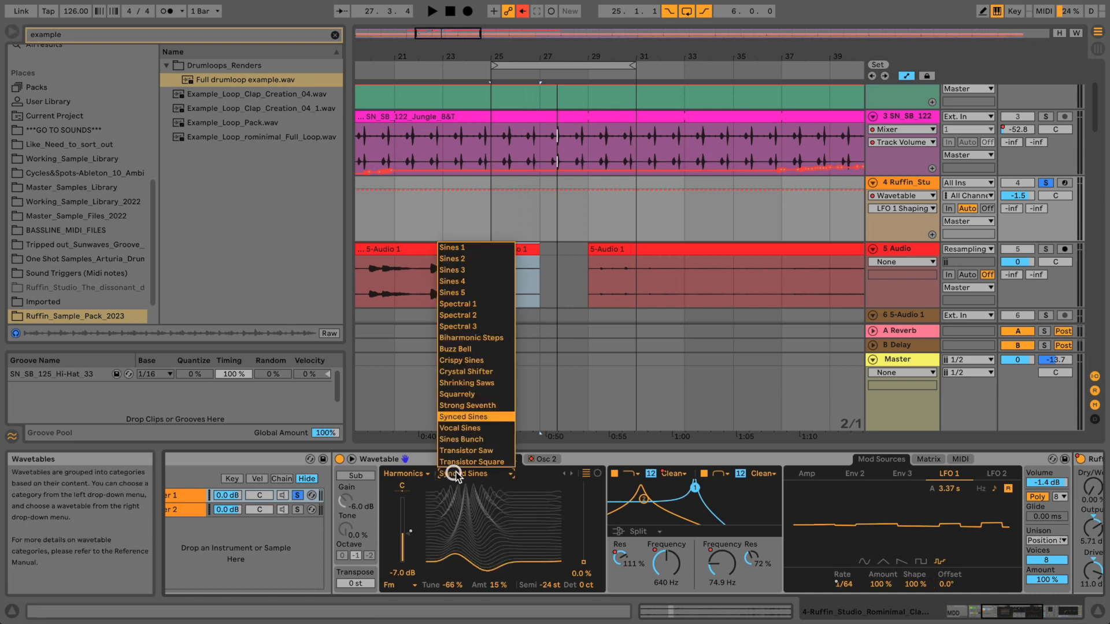
left_click(456, 434)
key("space")
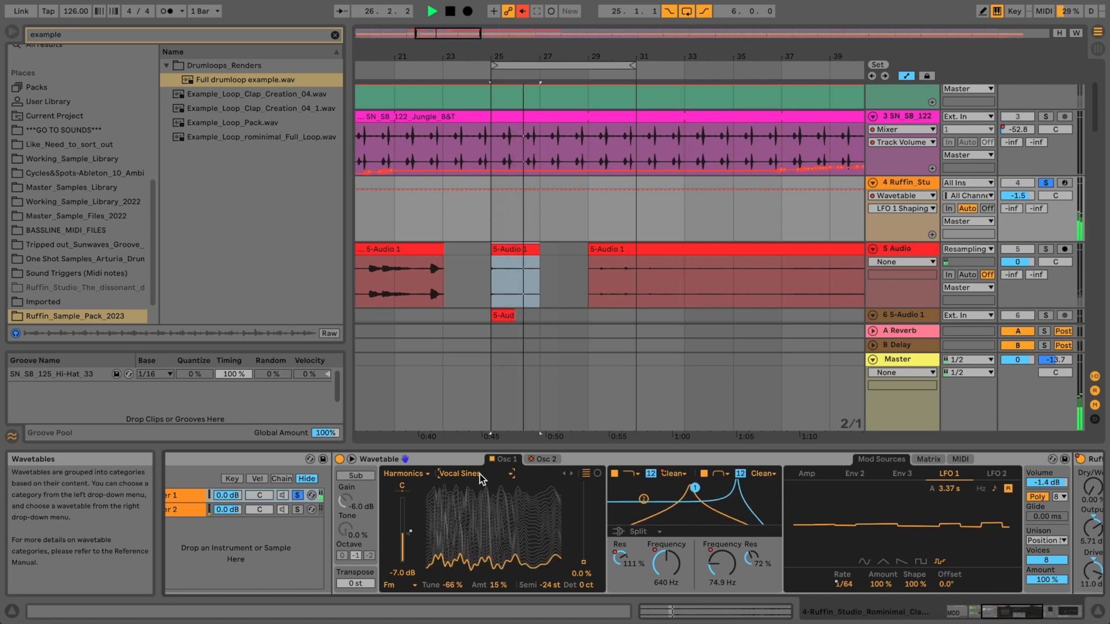
left_click(479, 474)
left_click(453, 330)
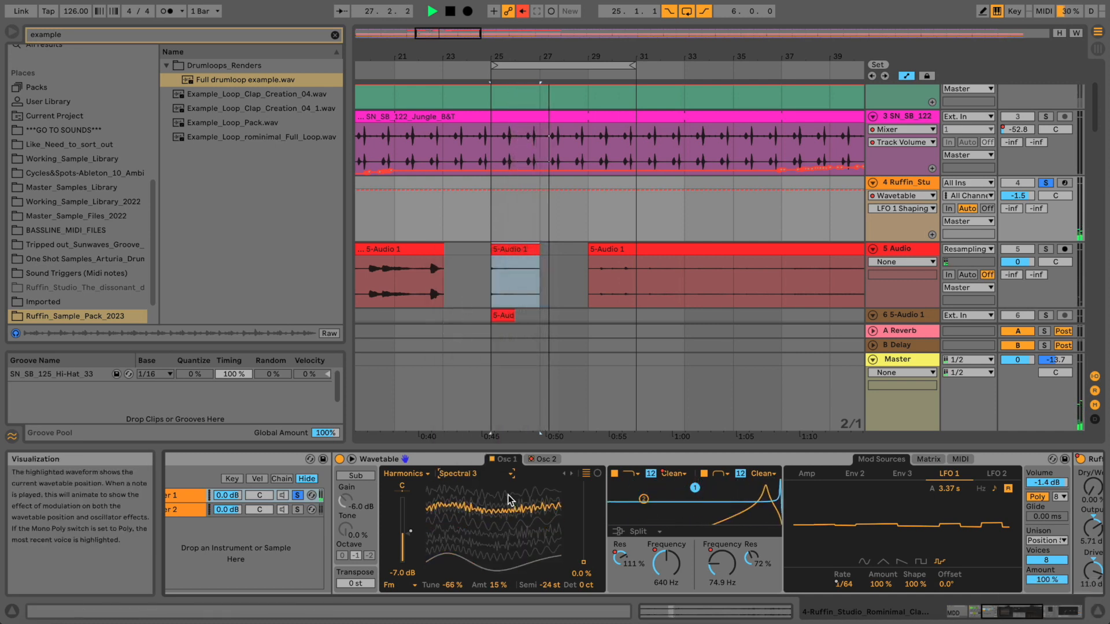
- Set oscillator 1's wavetable to Sines 1 and audition it
left_click(504, 475)
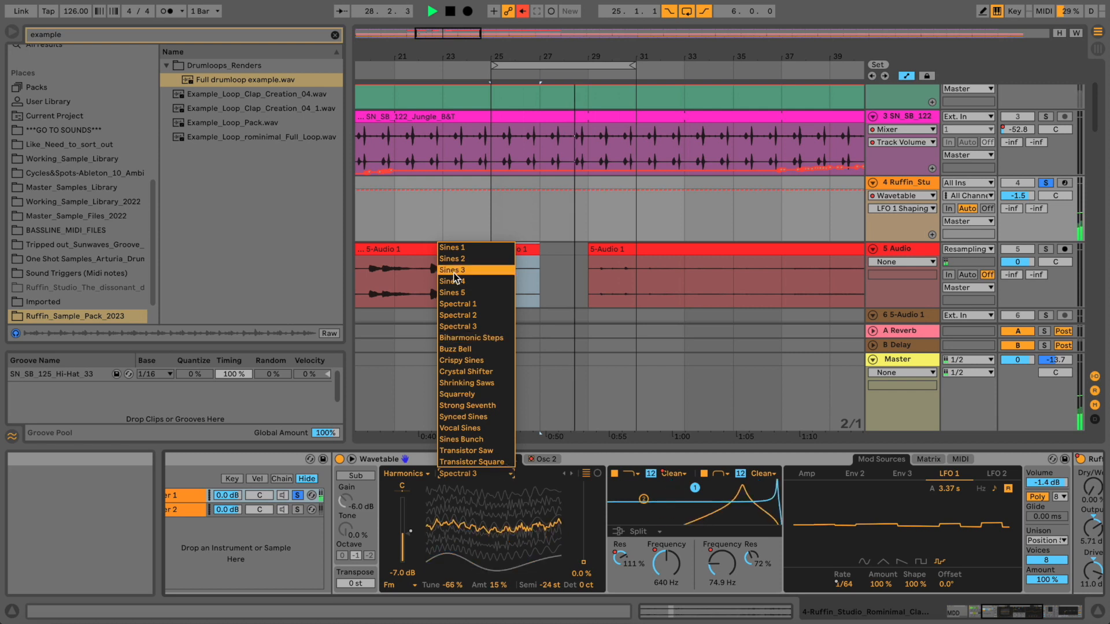
left_click(453, 247)
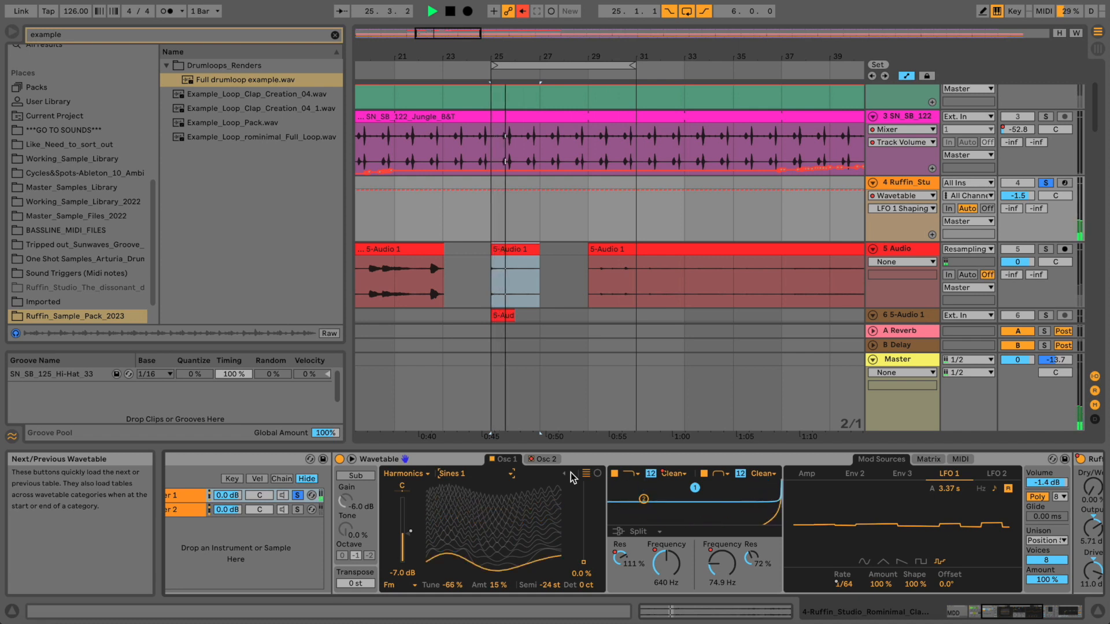
key("space")
- Cycle through oscillator 2's wavetables, auditioning them, until Harmonics 2 in the Retro category is loaded
left_click(547, 459)
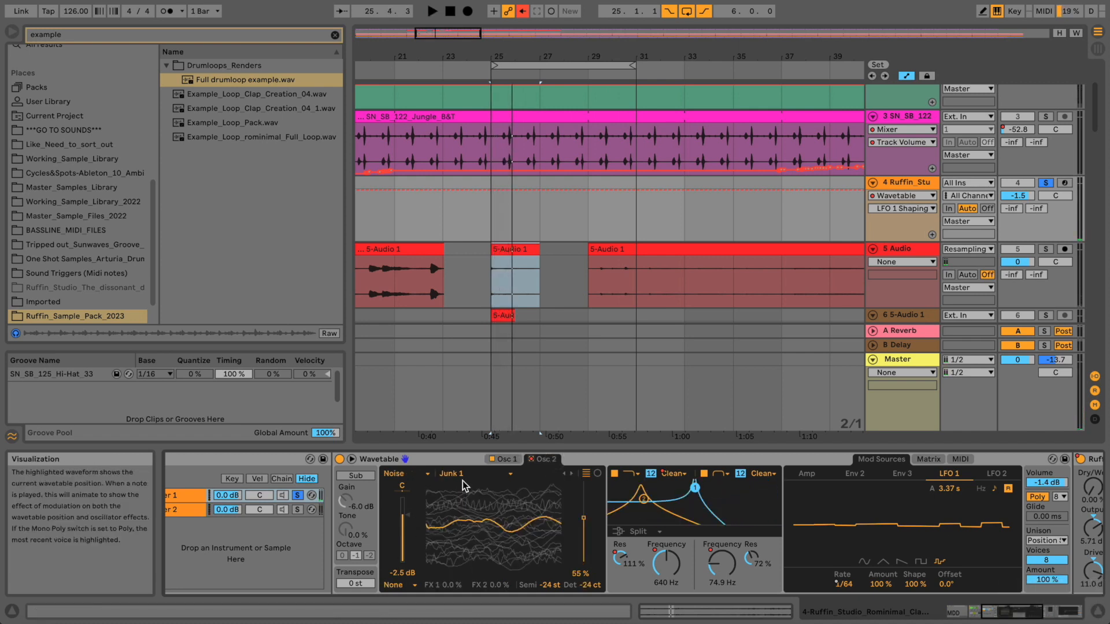
left_click(572, 474)
left_click(572, 474)
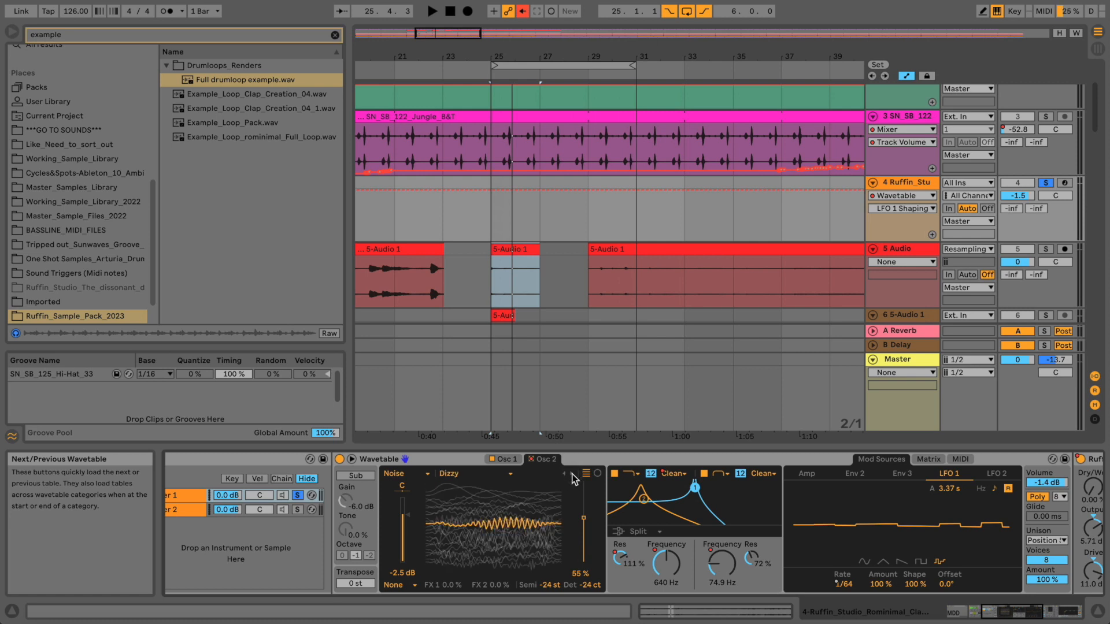
left_click(572, 474)
key("space")
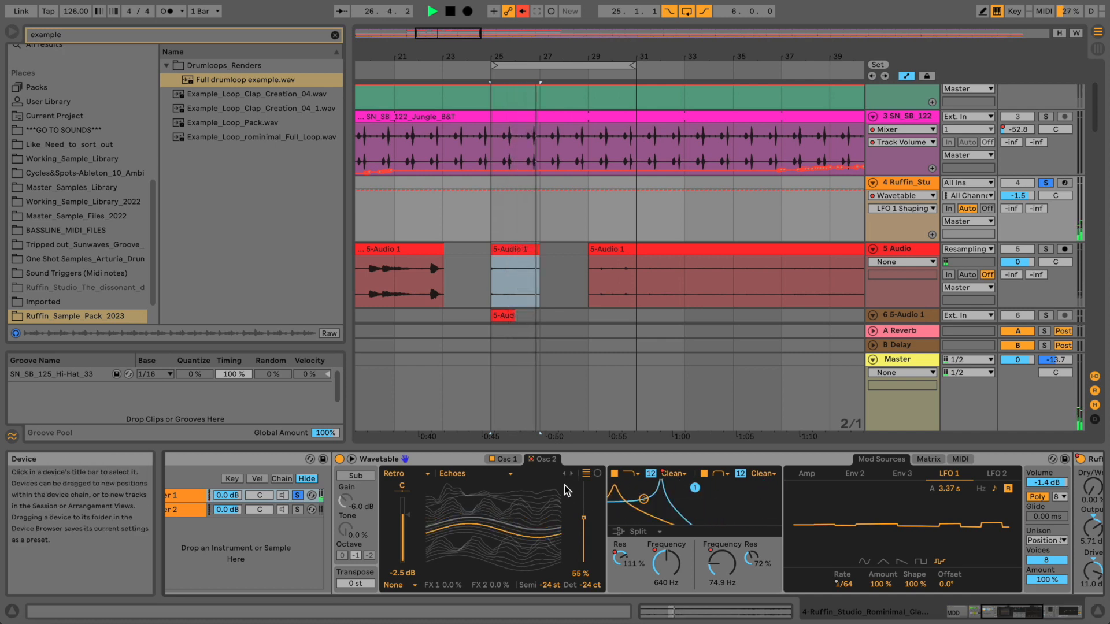
left_click(571, 474)
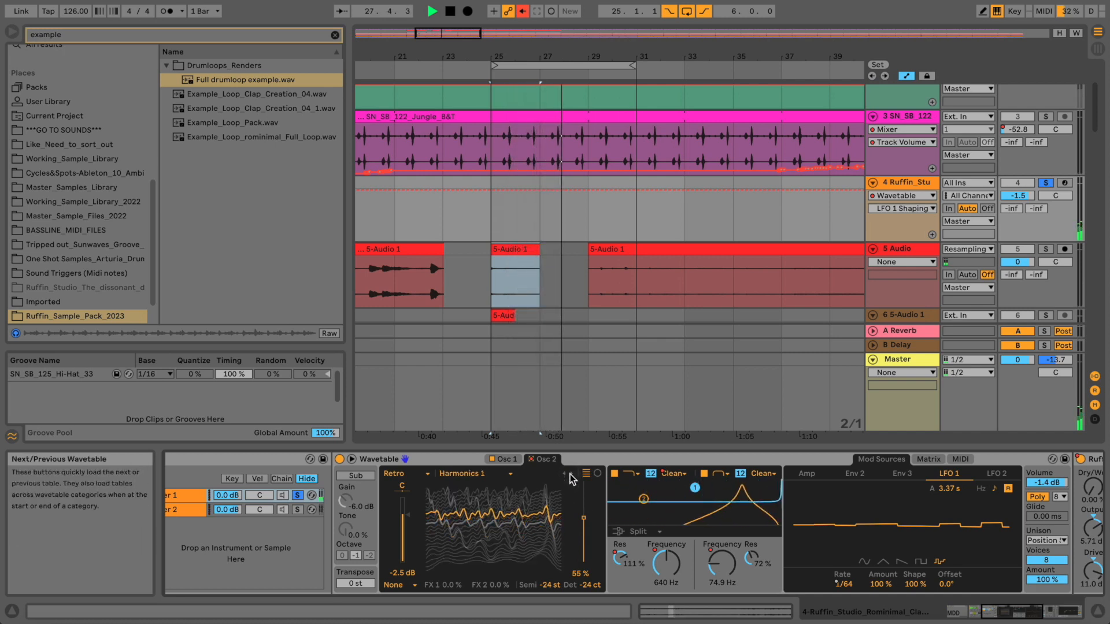
left_click(571, 475)
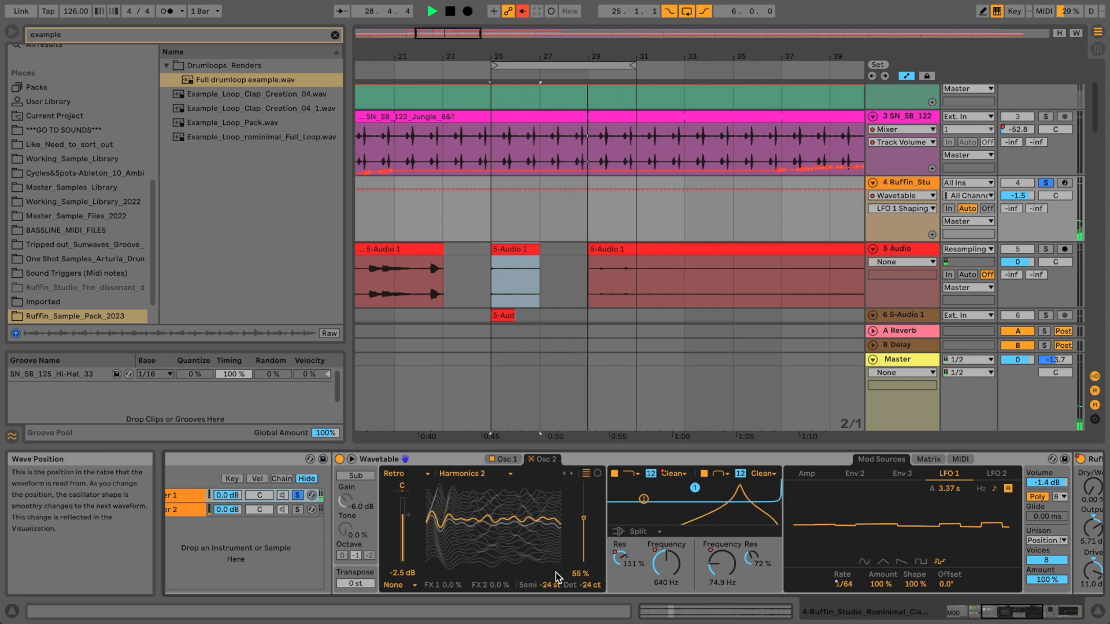
- Reset oscillator 2's semitone transposition to 0 st and audition the loop
key("space")
double_click(550, 586)
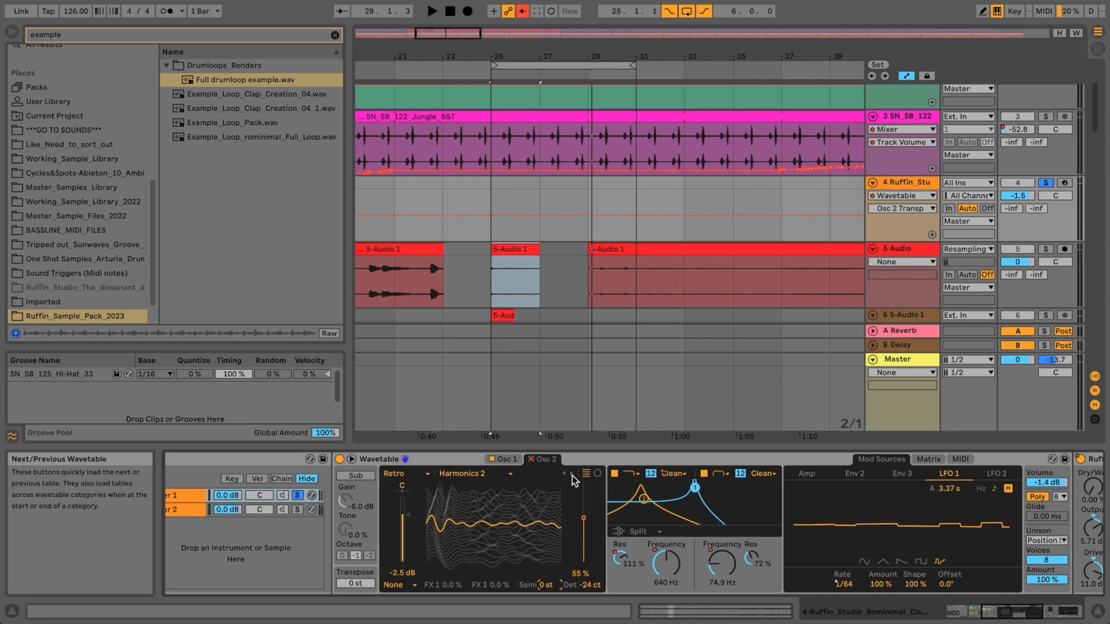
key("space")
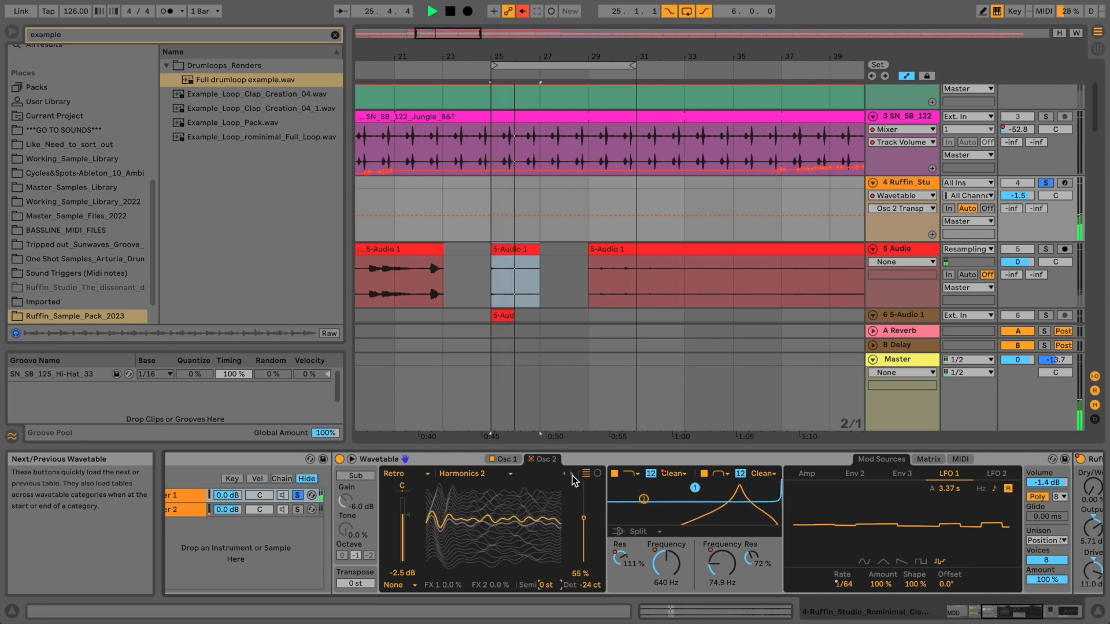
- During playback, switch filter 1 to band-pass with frequency 1.46 kHz and resonance 63%, and set filter 2's frequency to 486 Hz
left_click_drag(723, 563, 667, 529)
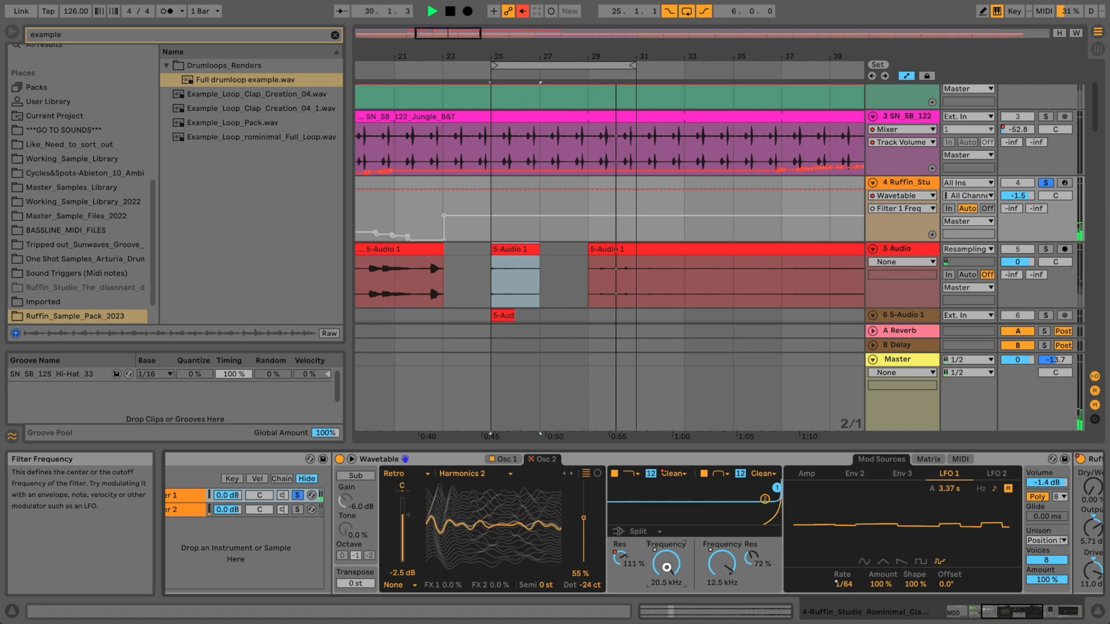
left_click_drag(667, 565, 667, 593)
left_click(630, 473)
left_click(629, 513)
left_click_drag(667, 564, 625, 559)
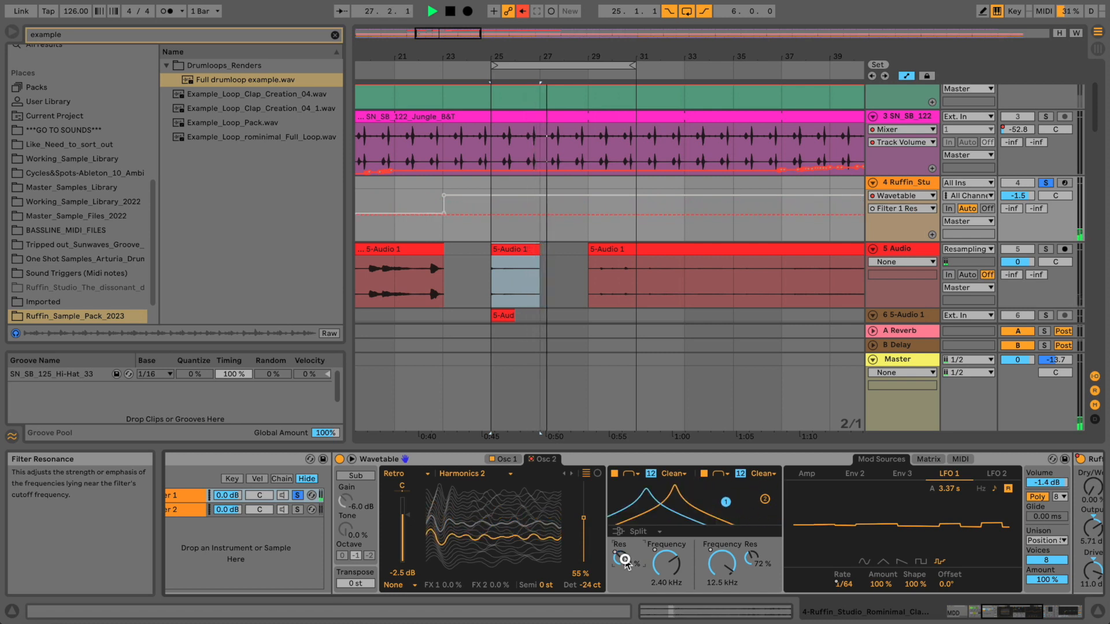
left_click_drag(658, 563, 722, 595)
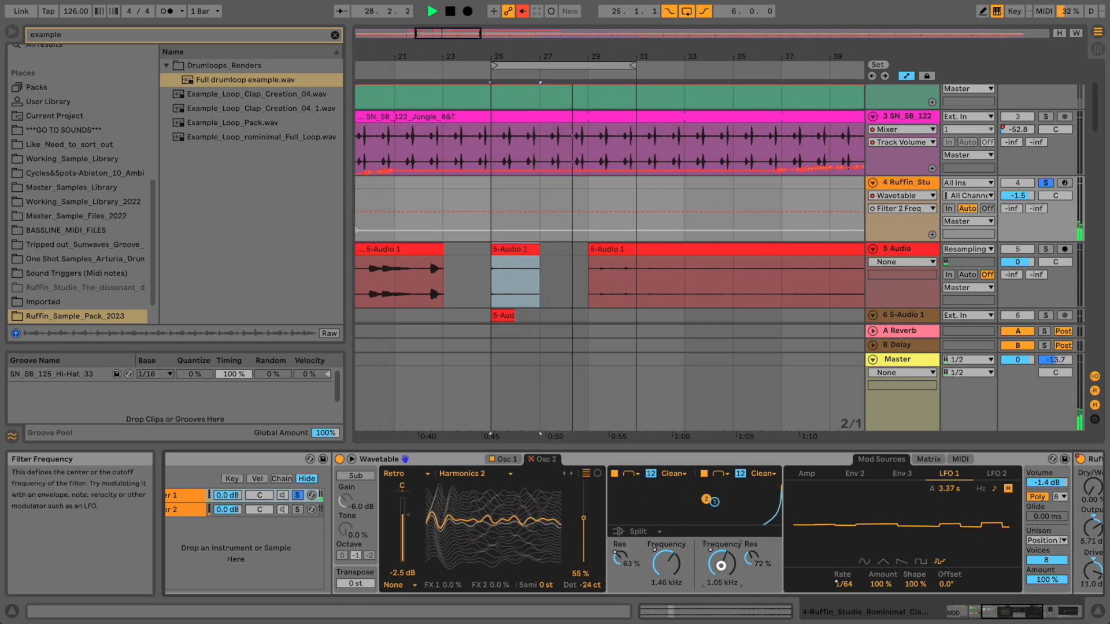
key("space")
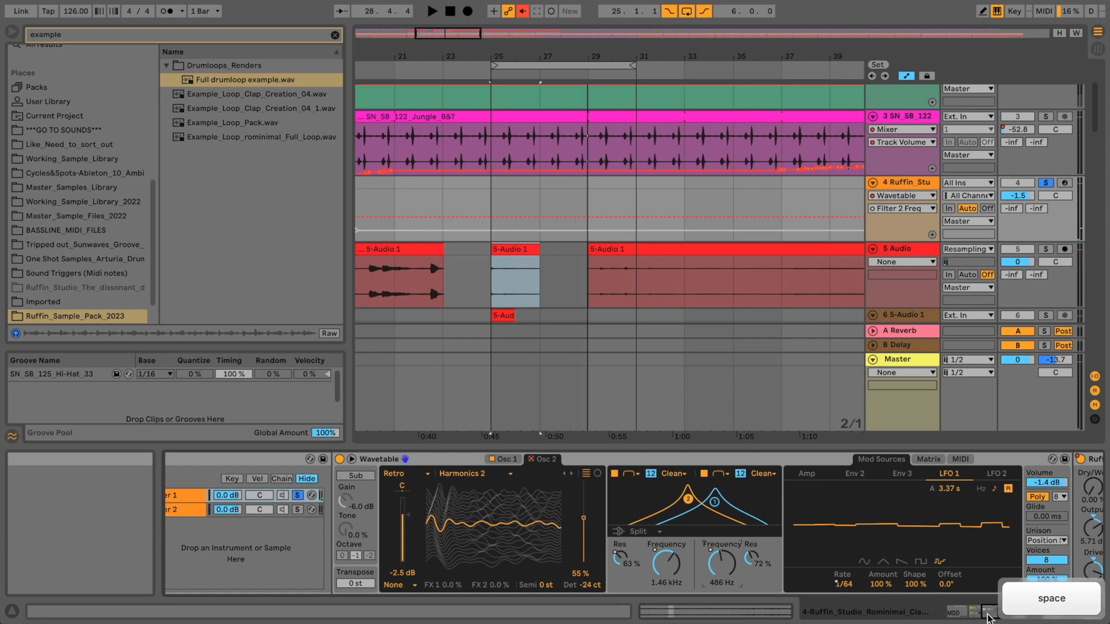
- Copy the Filter Delay from track 6 to the end of track 4's device chain, after EQ Eight
left_click(1047, 616)
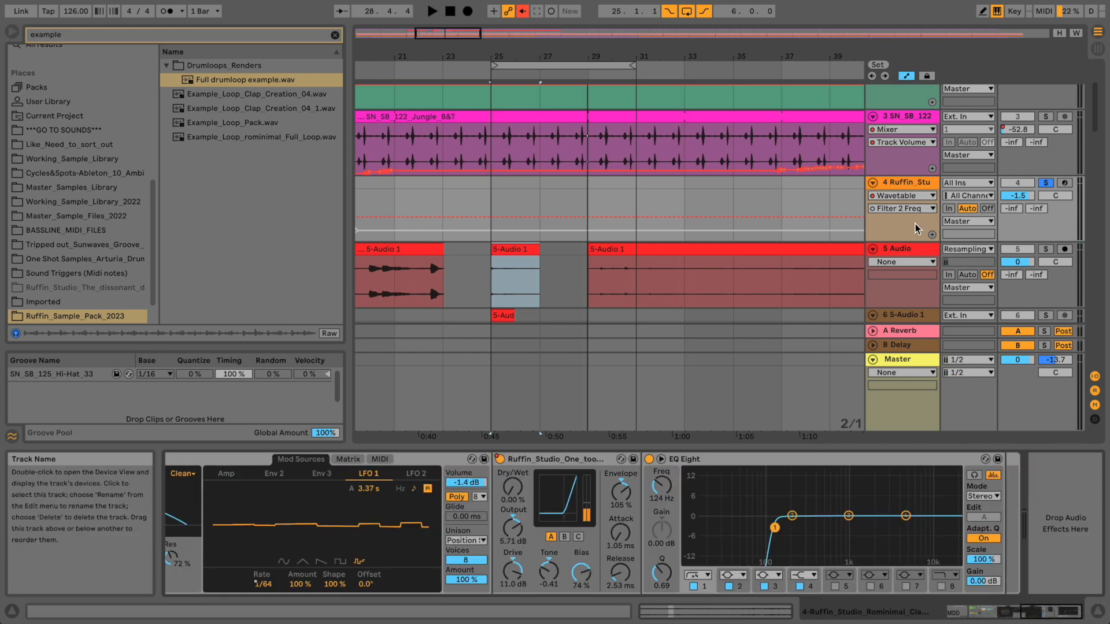
left_click(917, 253)
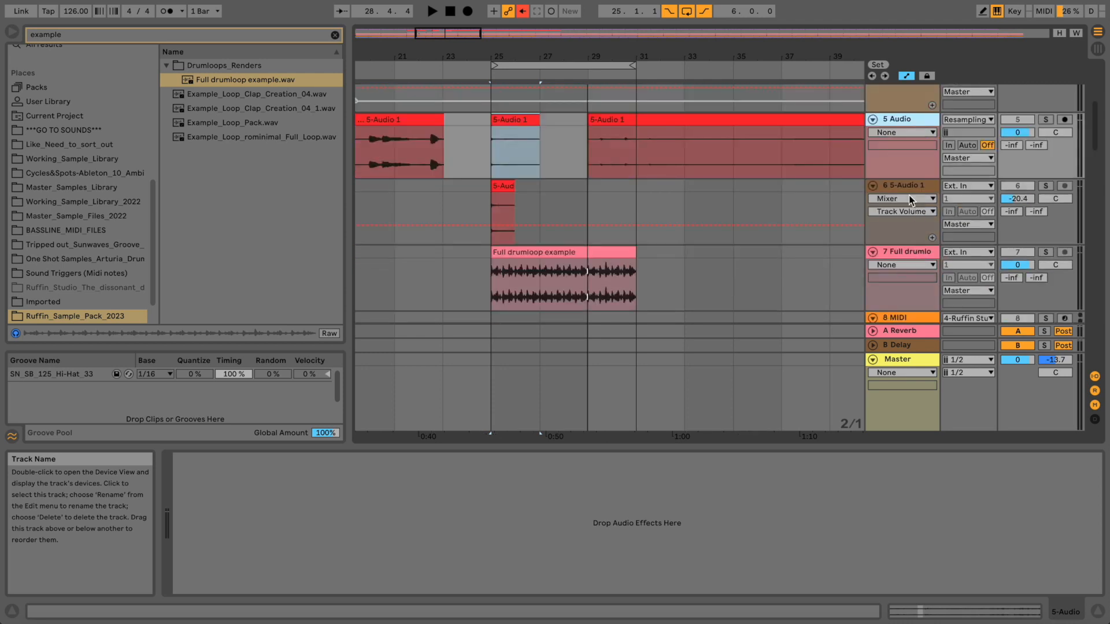
left_click(908, 186)
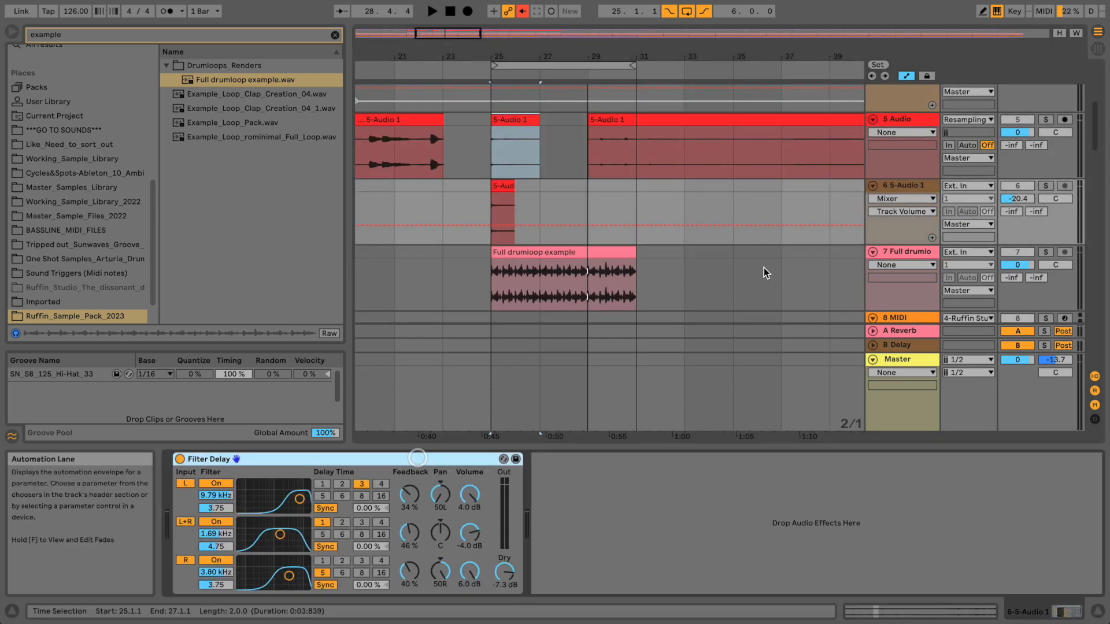
scroll(766, 273, "up", 2)
left_click(463, 461)
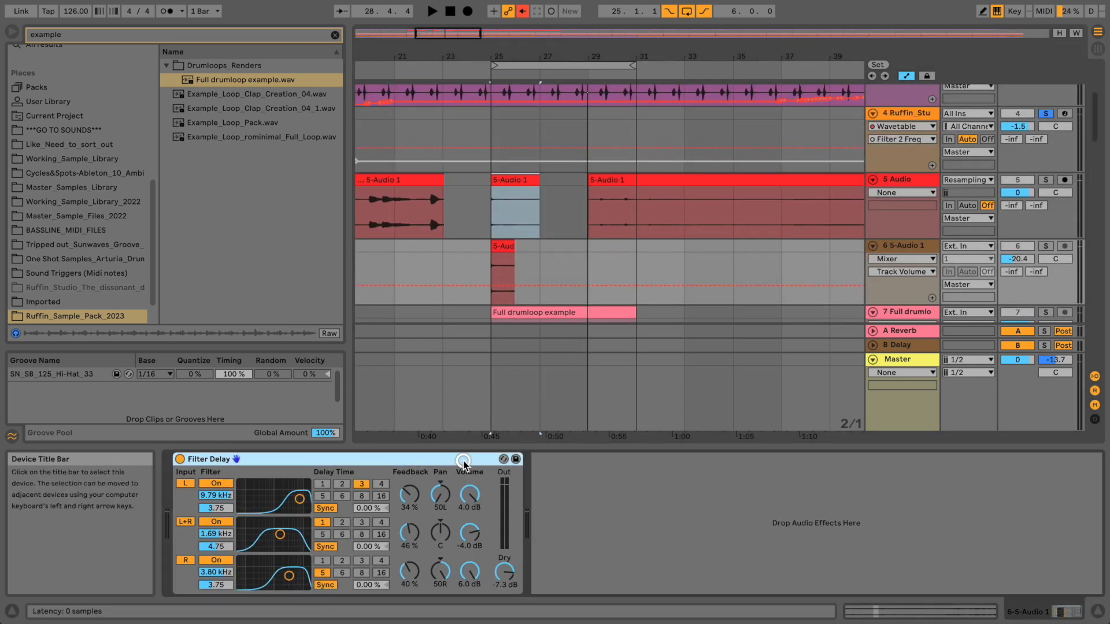
left_click(684, 123)
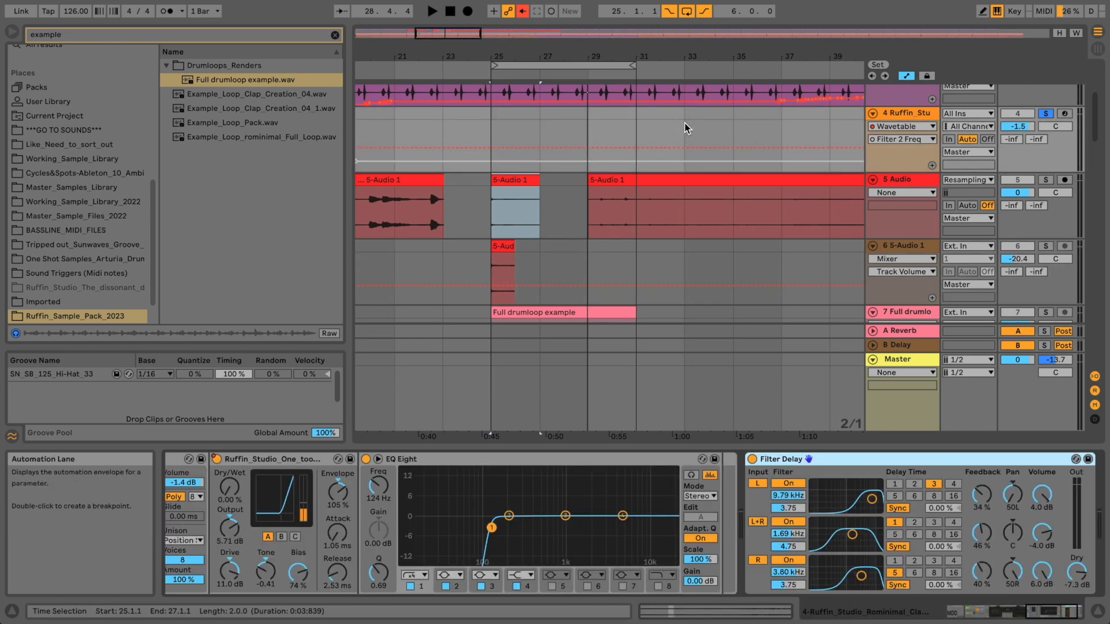
- While auditioning, set the Filter Delay's dry level to 0.0 dB, feedback 1 to 59%, feedback 3 to 96% and volume 2 to -1.6 dB
key("space")
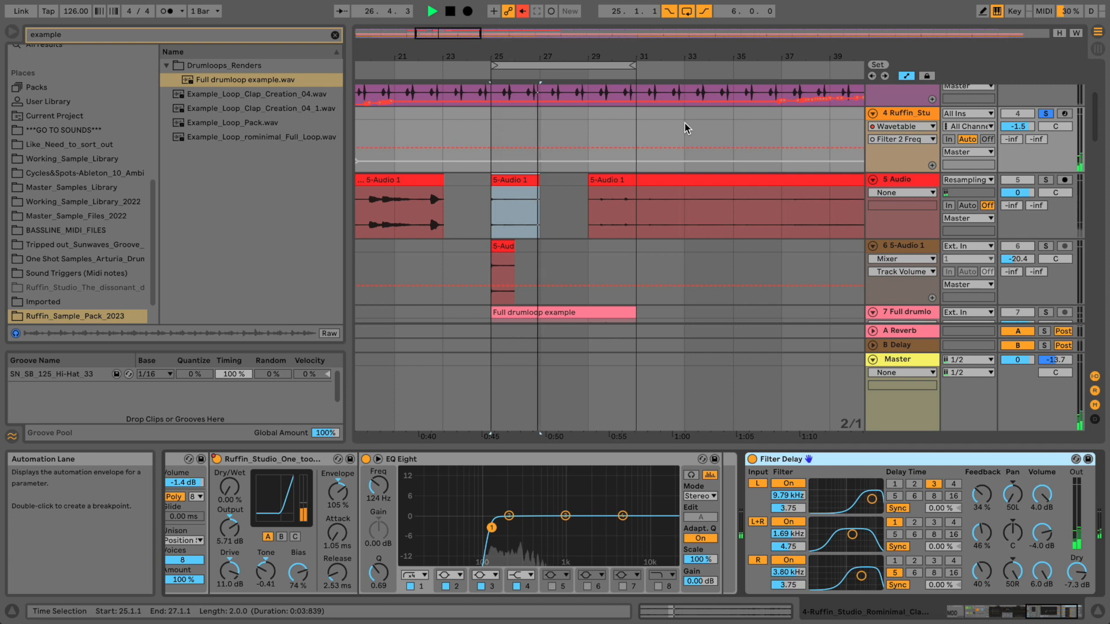
left_click(1072, 570)
left_click_drag(984, 509, 984, 496)
left_click_drag(977, 580, 977, 574)
left_click_drag(1044, 537, 1046, 528)
key("space")
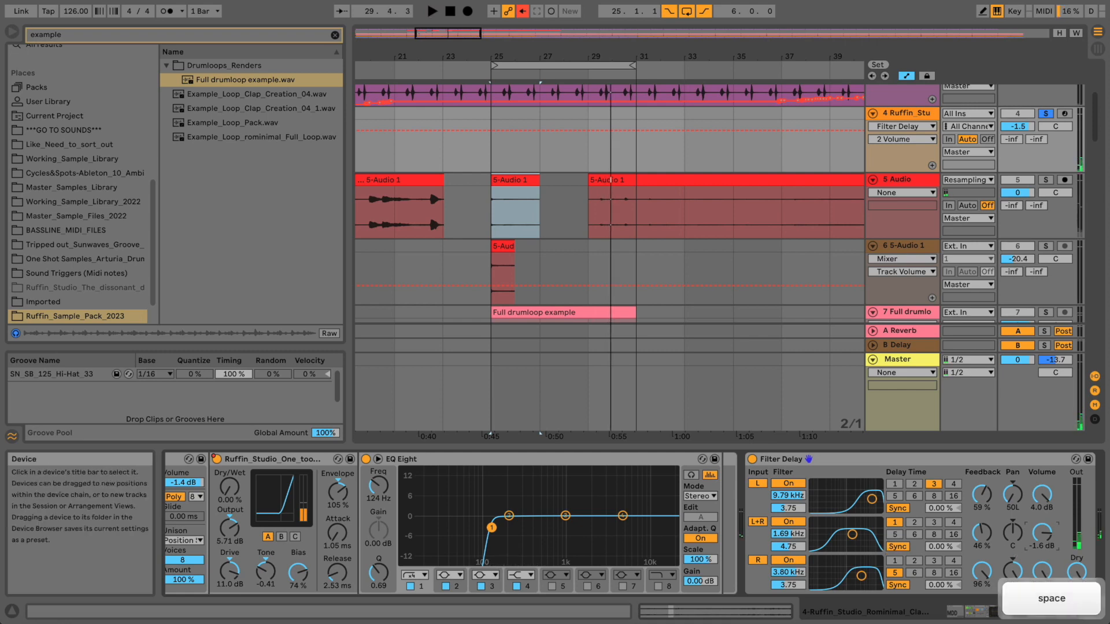
- Review the Wavetable's Amp envelope, oscillator 1 settings and modulation matrix
left_click(1010, 601)
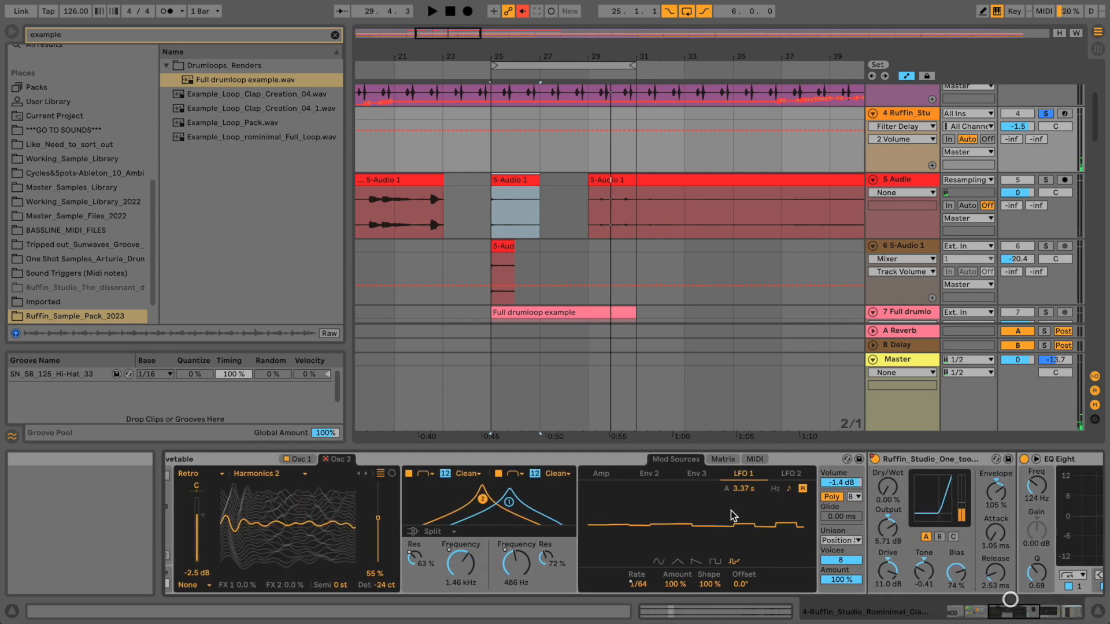
left_click(591, 474)
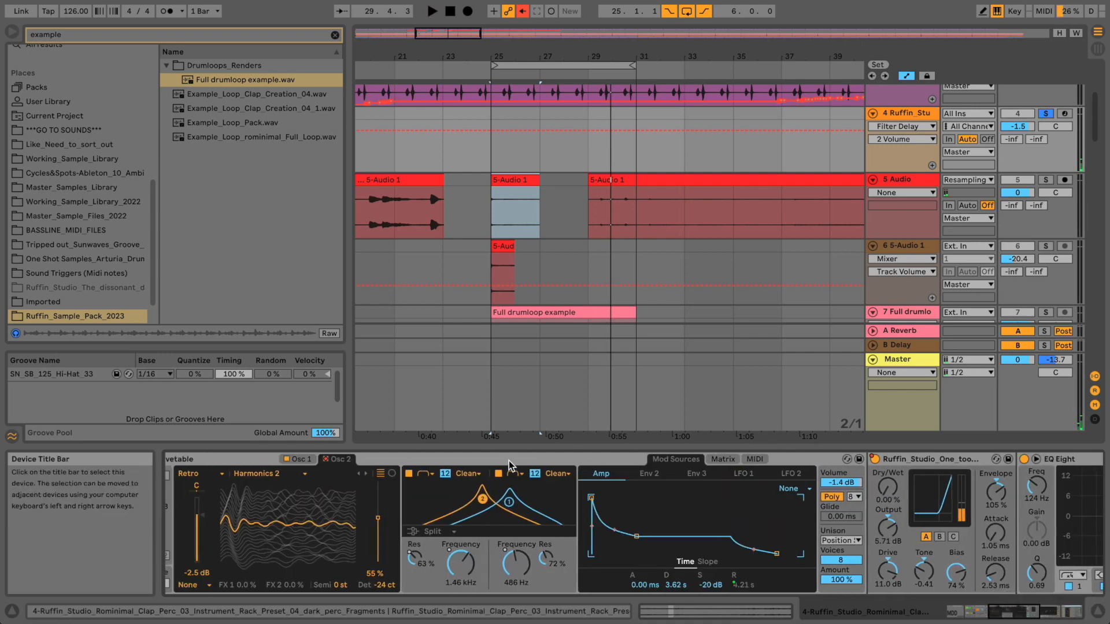
left_click(297, 461)
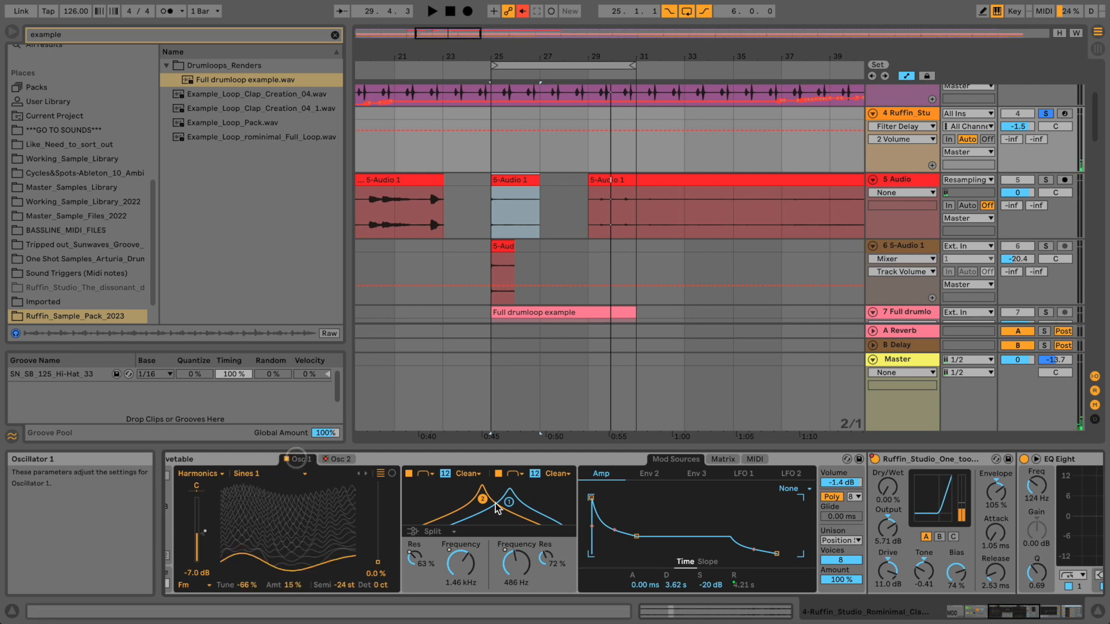
left_click(720, 459)
left_click(676, 459)
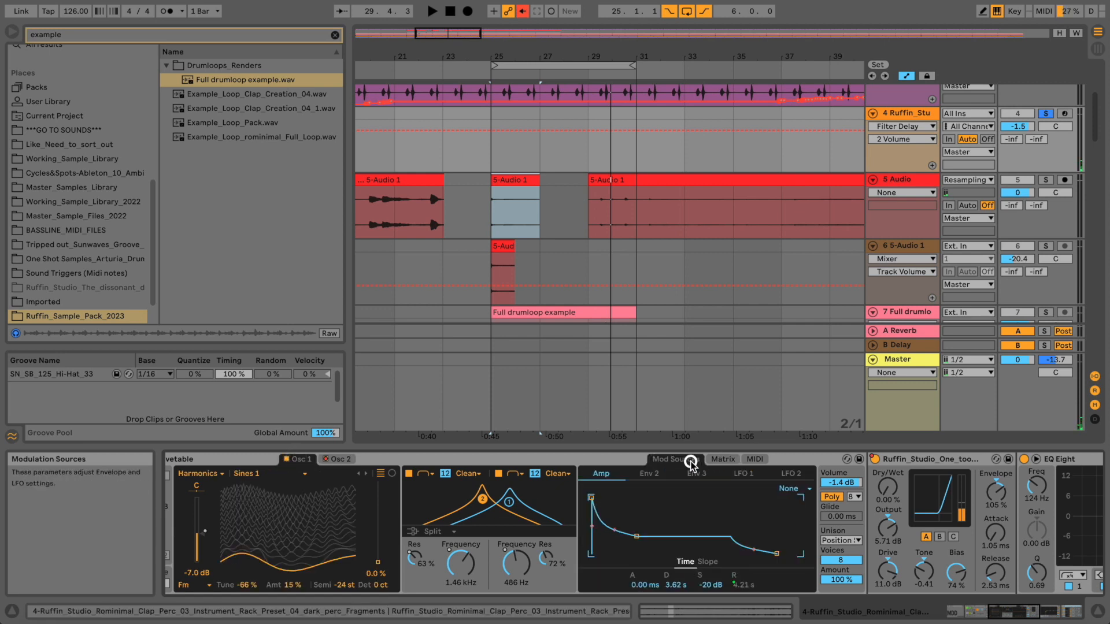
- Reshape Env 3 to a 17.5 s decay, 45% sustain and 3.87 s release while auditioning the sound
left_click(644, 475)
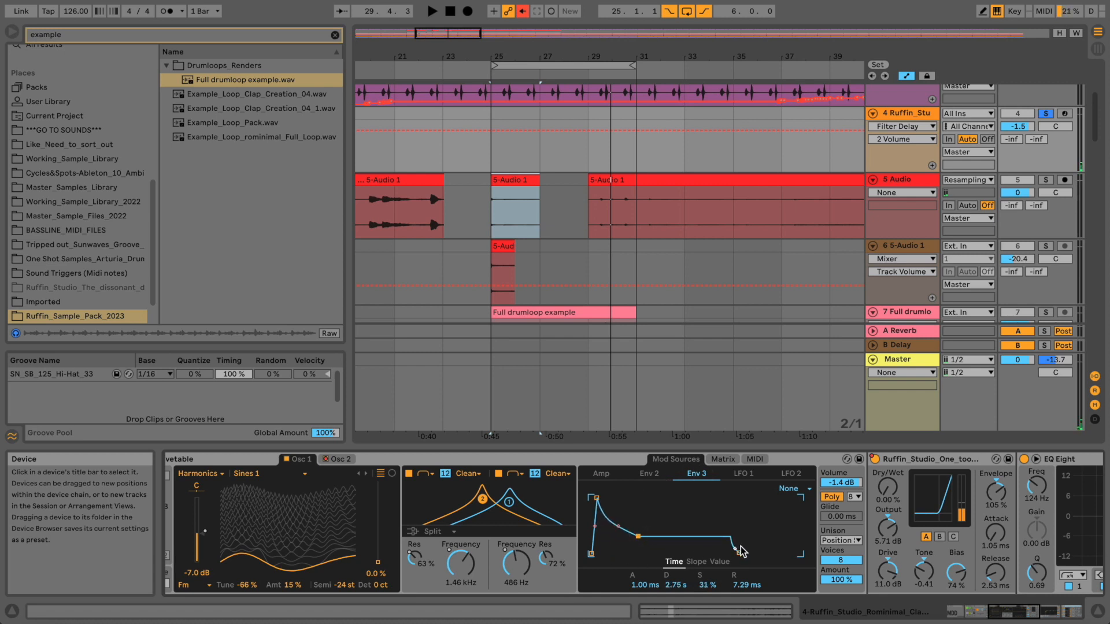
key("space")
left_click_drag(756, 553, 758, 554)
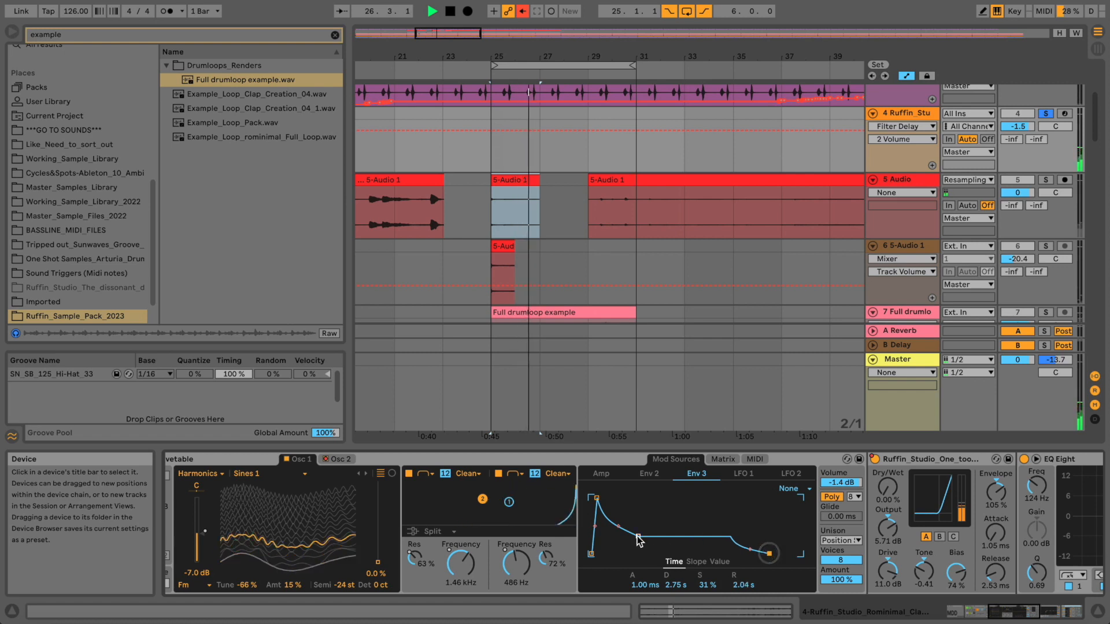
key("space")
left_click_drag(770, 555, 775, 553)
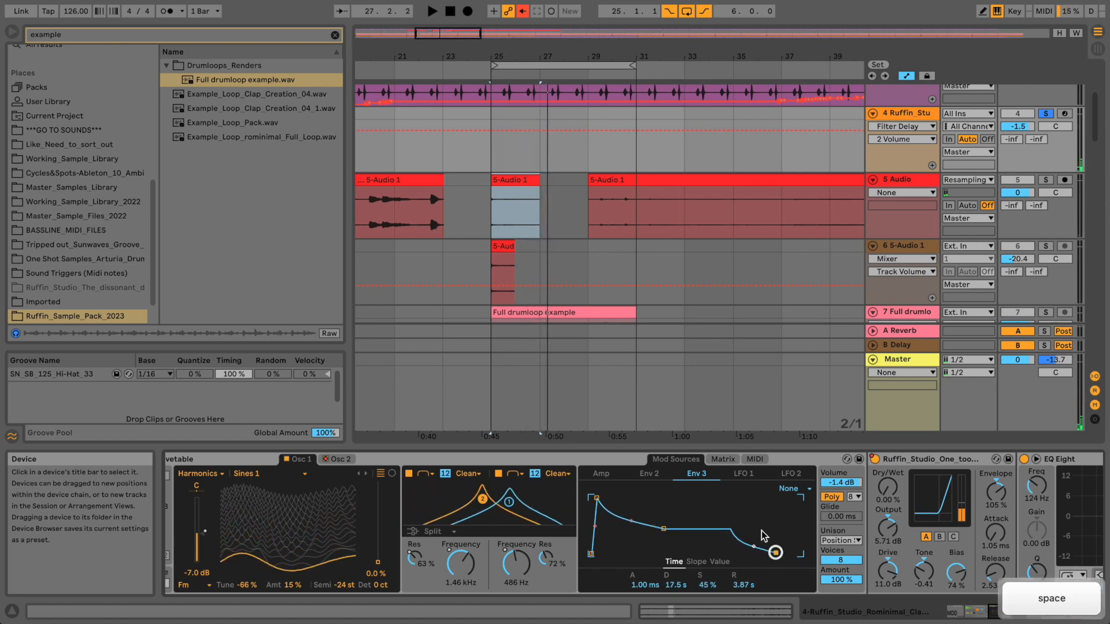
- Slow down LFO 1's synced rate and audition the changed modulation
left_click(751, 476)
mouse_move(641, 584)
left_mouse_down()
mouse_move(641, 600)
mouse_move(641, 578)
mouse_move(640, 591)
left_mouse_up()
key("space")
key("space")
key("space")
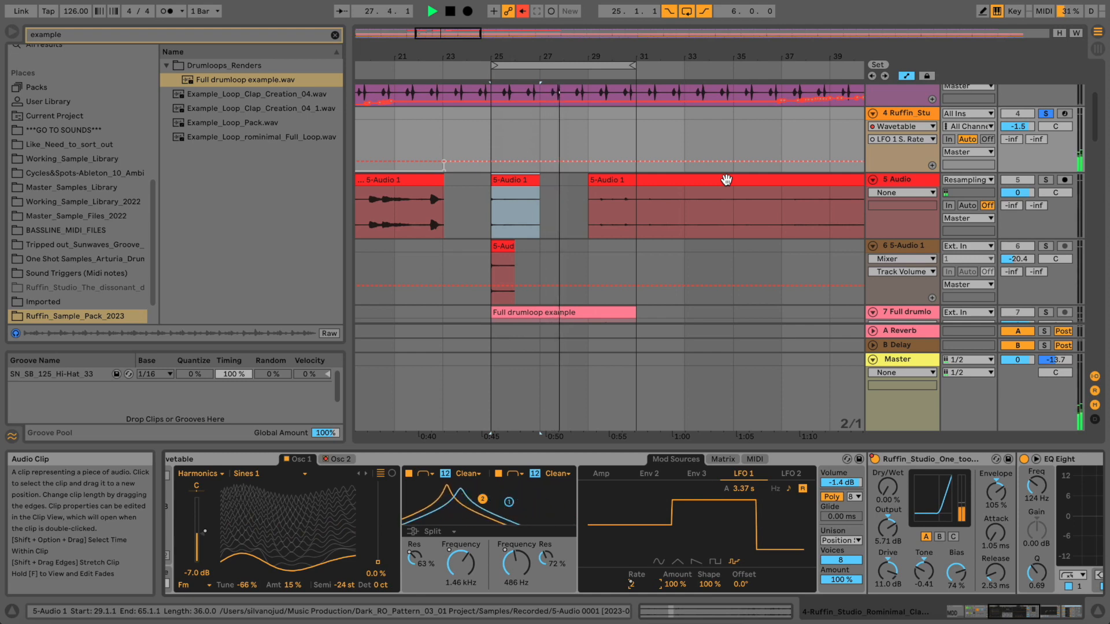
key("space")
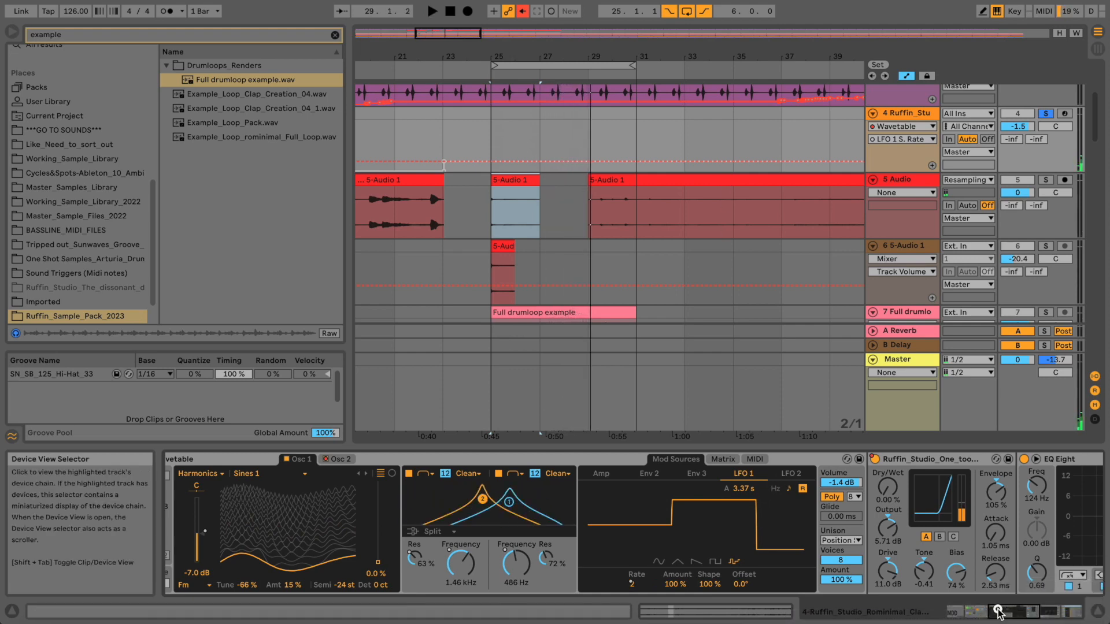
- Set the Filter Delay's feedback 3 to 24% and its dry level to -20 dB
left_click_drag(1004, 611, 1036, 613)
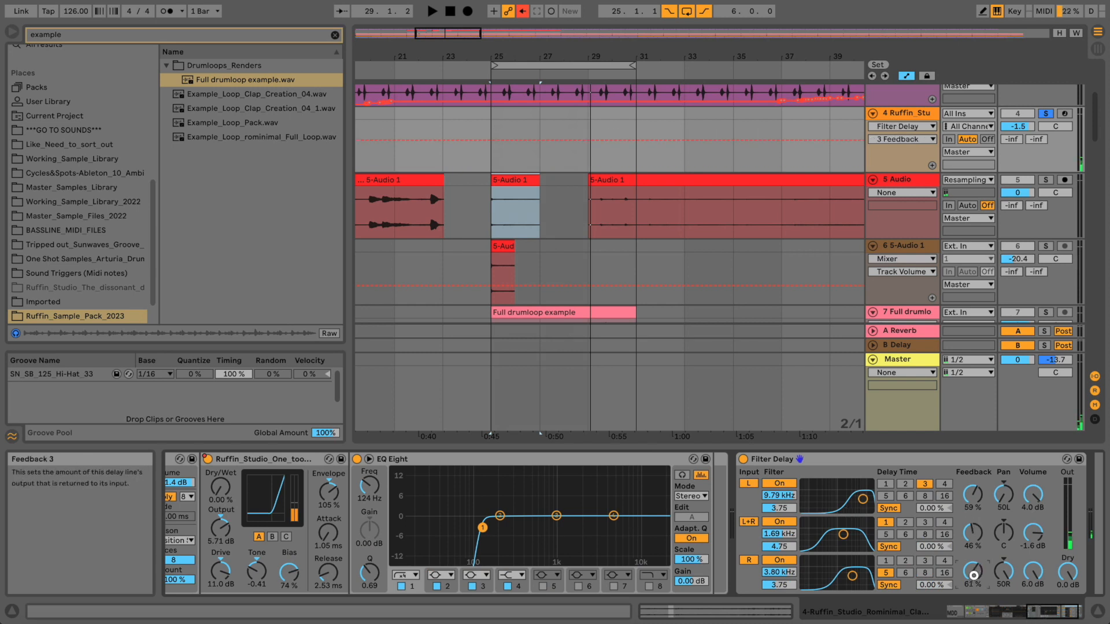
left_click_drag(1067, 570, 1067, 573)
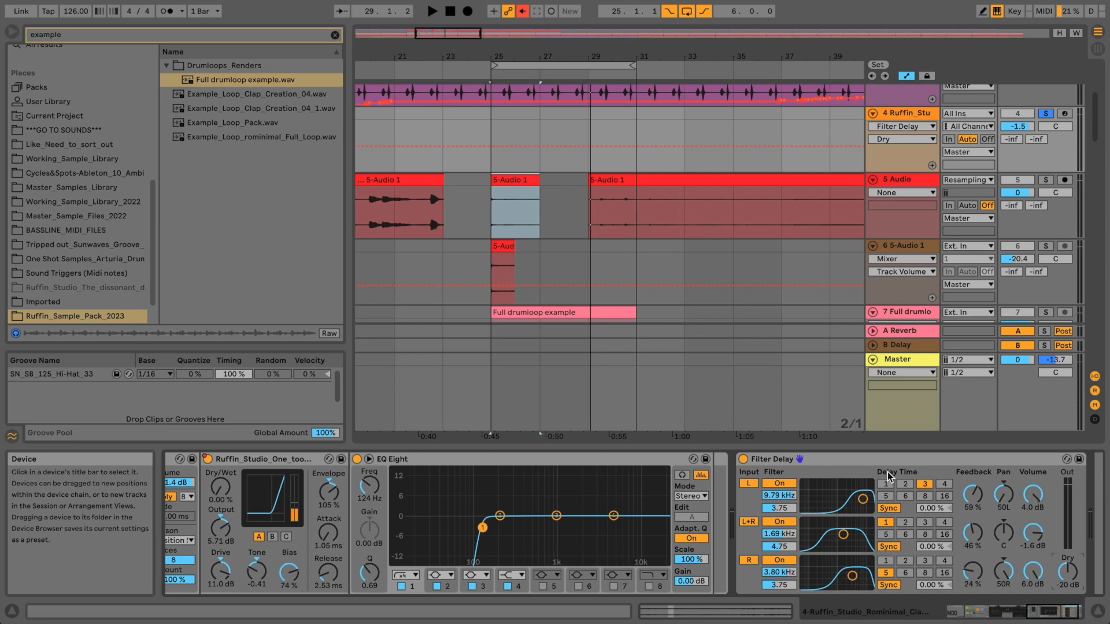
left_click_drag(1043, 611, 1014, 608)
- While auditioning, set the Wavetable filter frequencies to 606 Hz and 460 Hz, and LFO 1 to 70% amount and 39% shape
key("space")
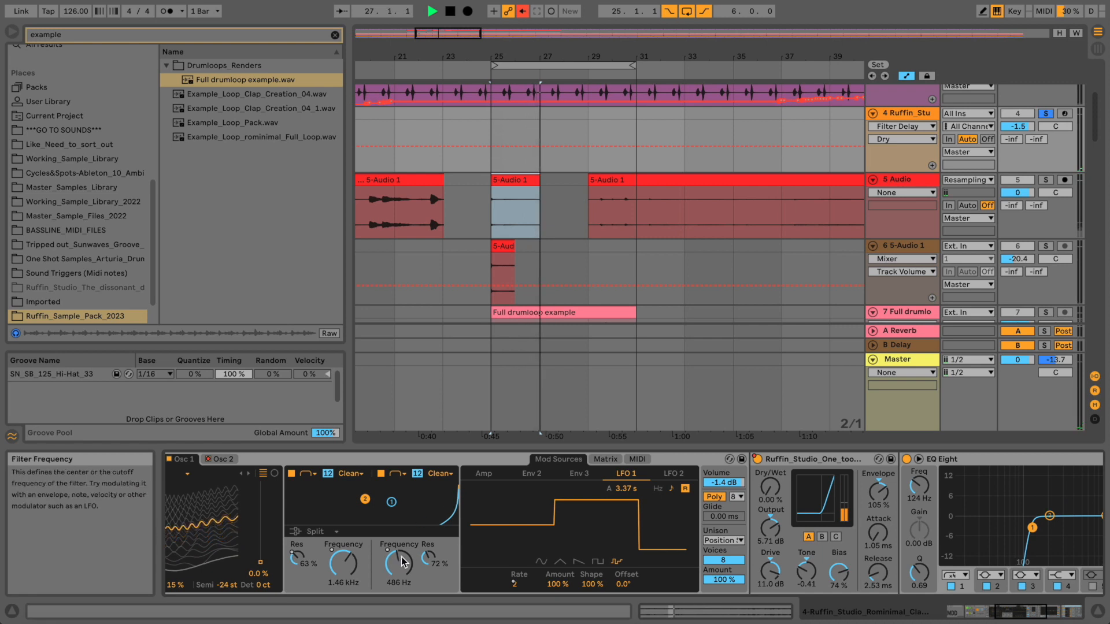
left_click_drag(402, 562, 401, 566)
left_click_drag(348, 564, 349, 572)
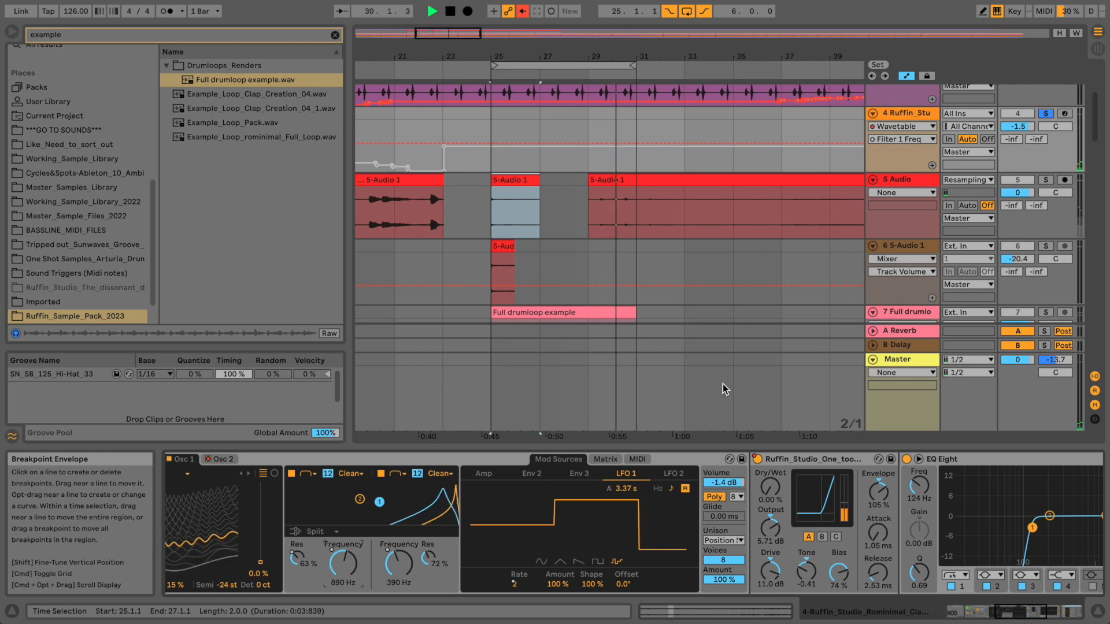
left_click_drag(592, 581, 548, 587)
left_click(403, 562)
left_click_drag(404, 563, 385, 549)
key("space")
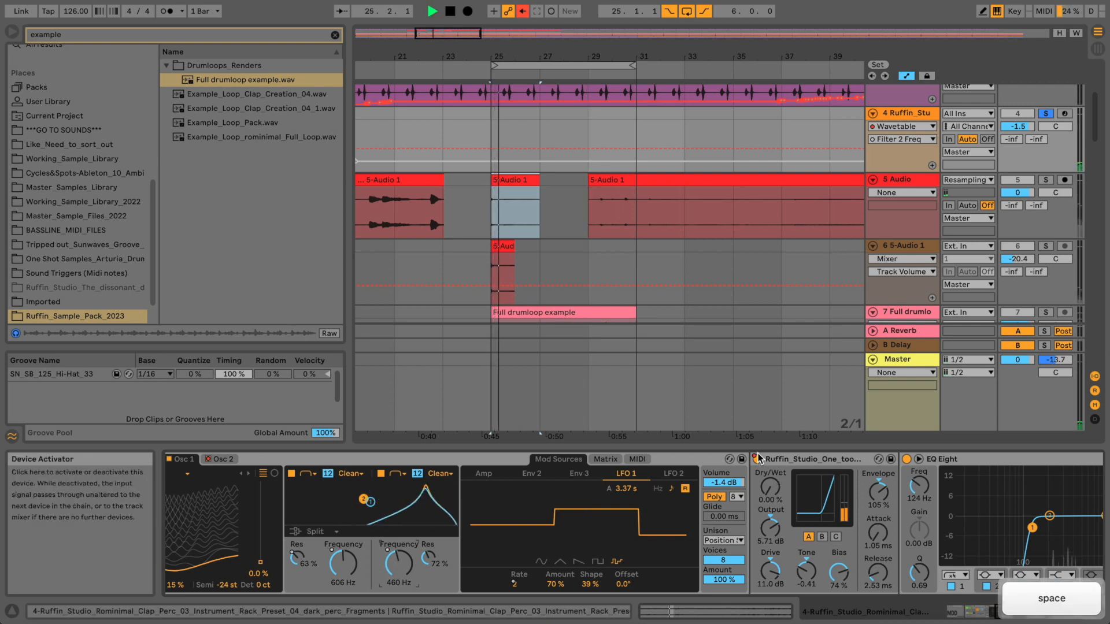
- Audition the sound while checking the dry/wet mix of the distortion device after the Wavetable
left_click(779, 492)
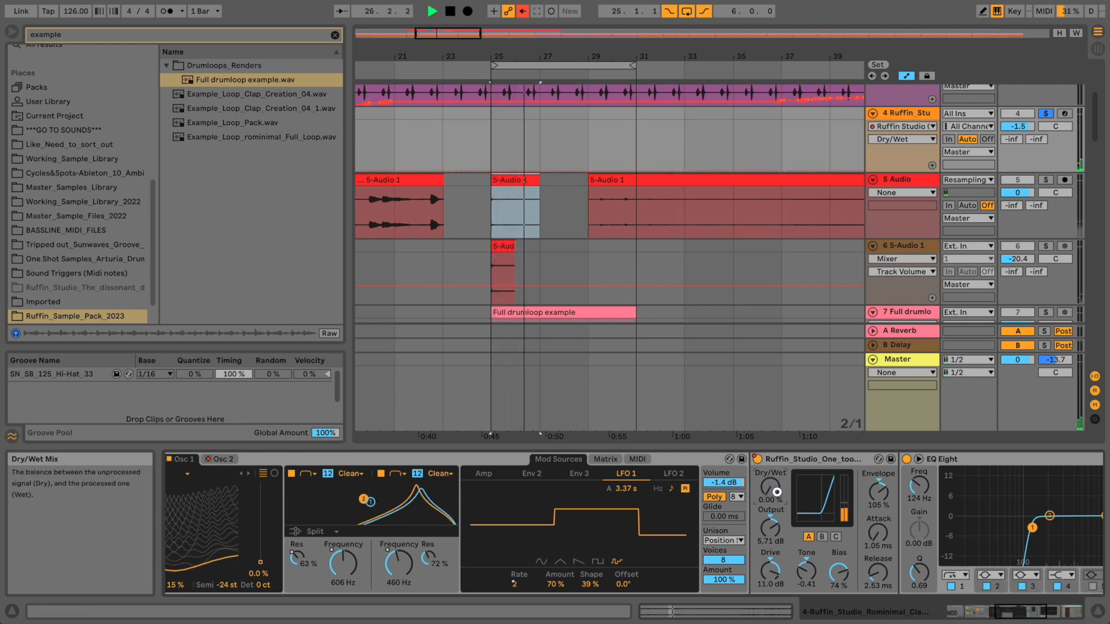
key("space")
key("space")
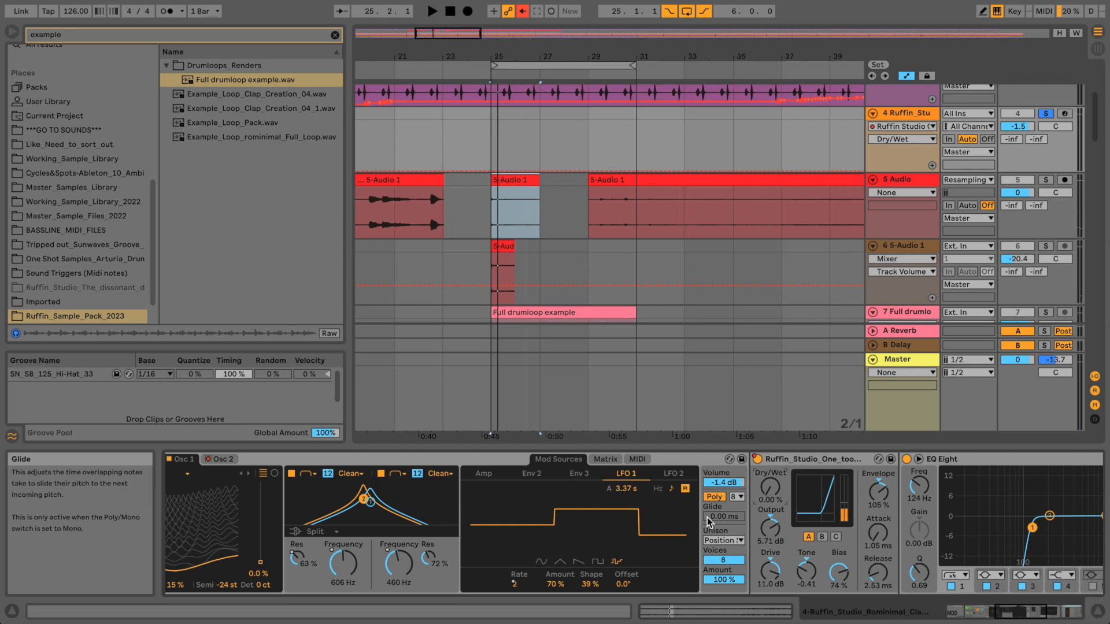
- Shorten LFO 1's attack time to its minimum and set its amount to 100%
left_click_drag(1011, 607, 1004, 608)
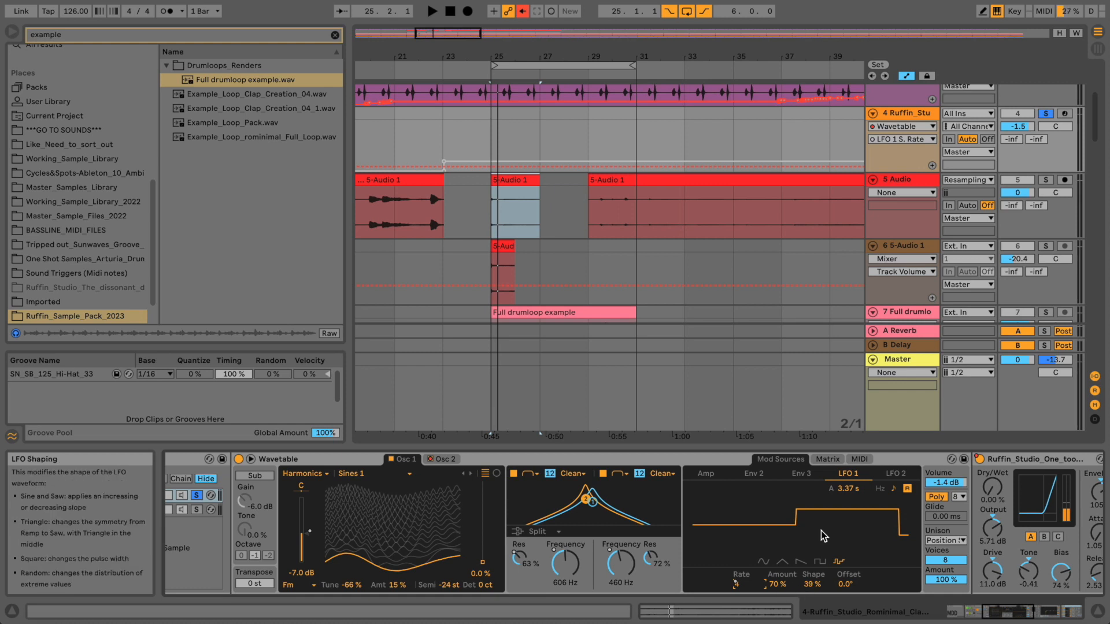
left_click_drag(844, 501, 842, 494)
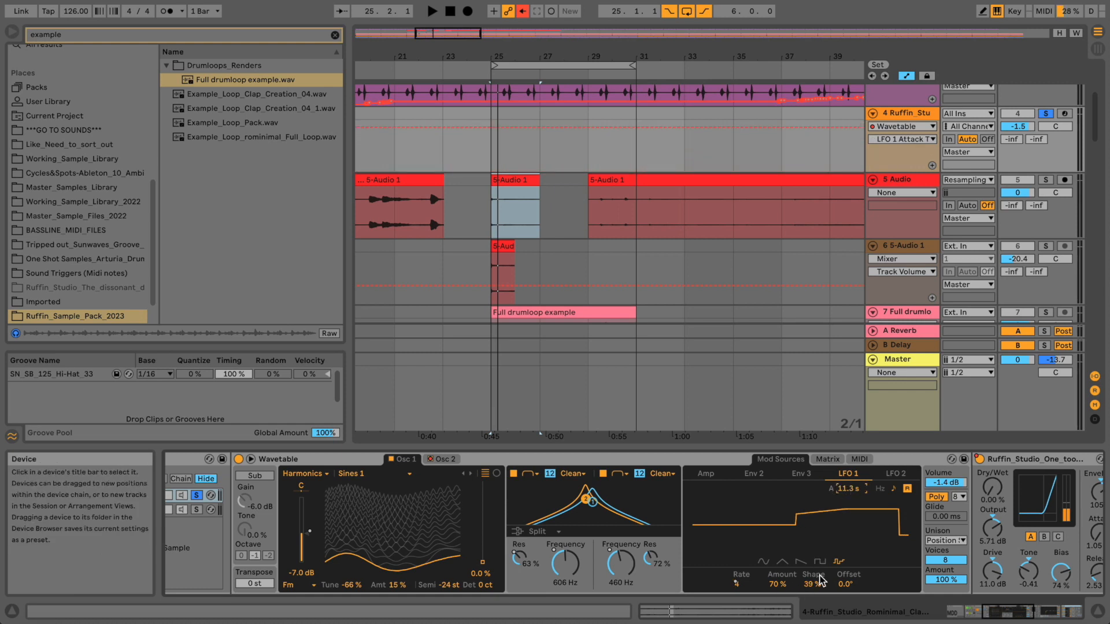
left_click_drag(845, 487, 846, 489)
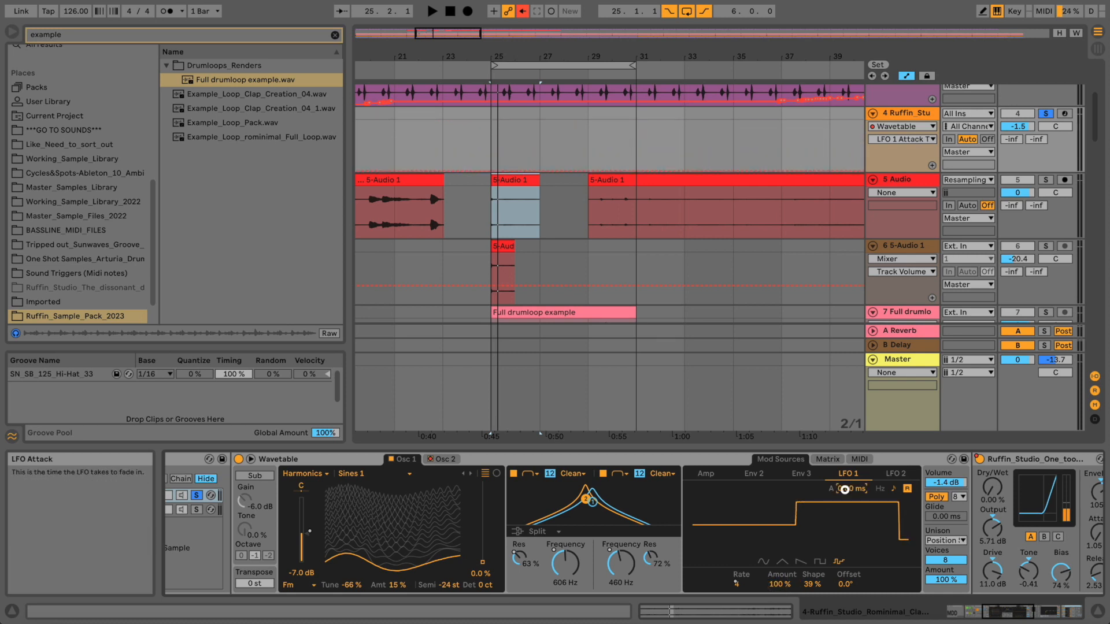
- During playback, adjust LFO 1's synced rate and set LFO 2's synced rate to 8
key("space")
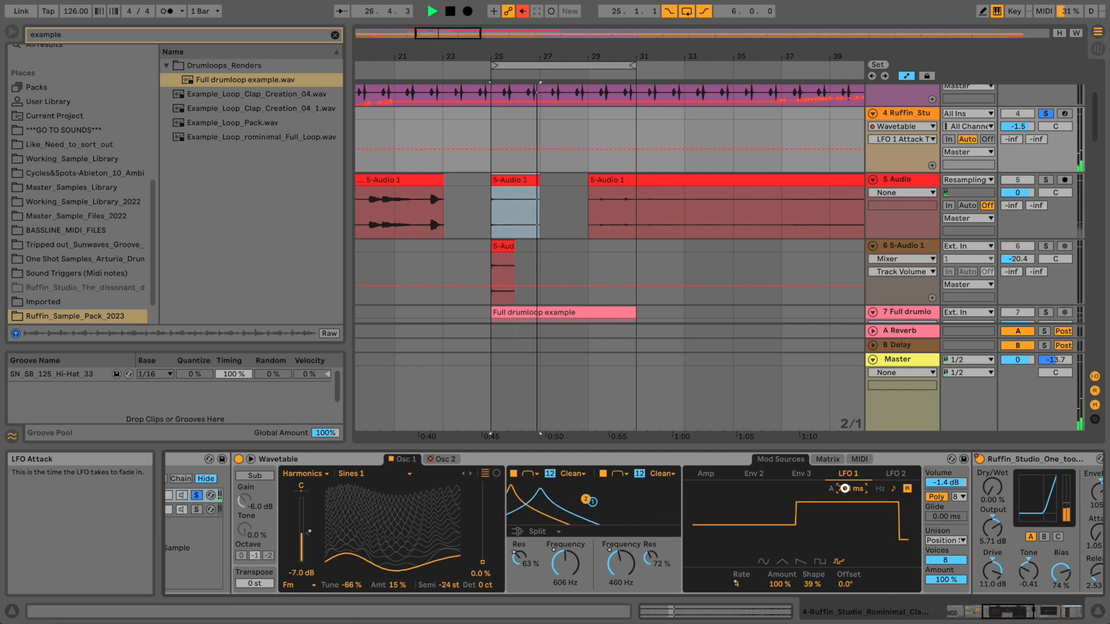
left_click_drag(737, 582, 745, 582)
left_click(895, 474)
left_click_drag(743, 583, 745, 584)
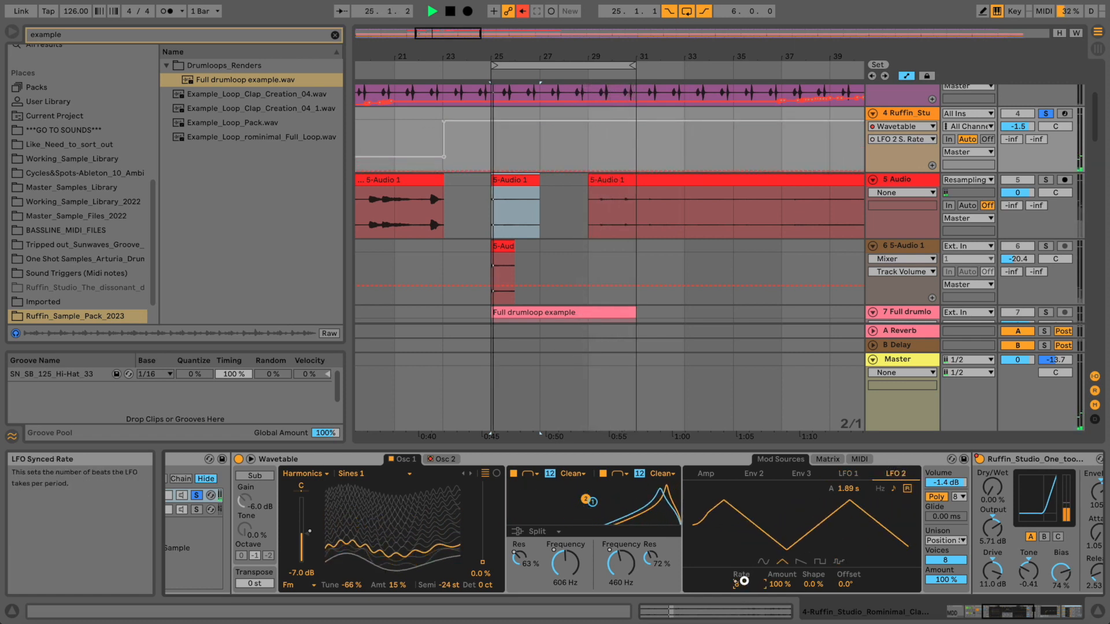
- Sweep both Wavetable filter frequencies during playback, settling filter 1 at 349 Hz and filter 2 at 331 Hz
left_click_drag(629, 565, 572, 569)
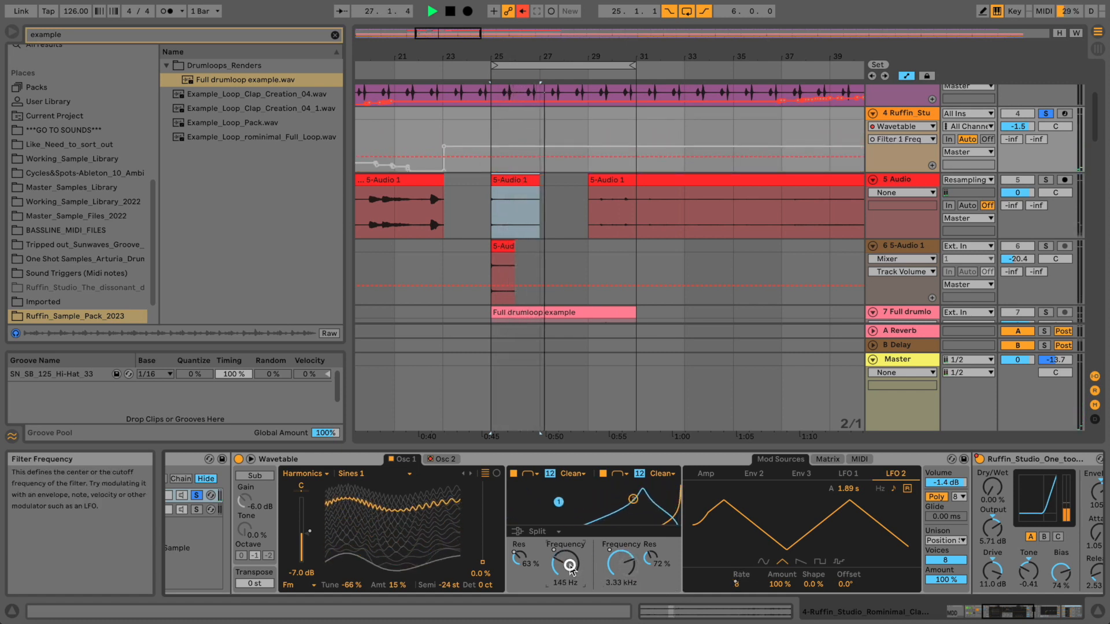
key("space")
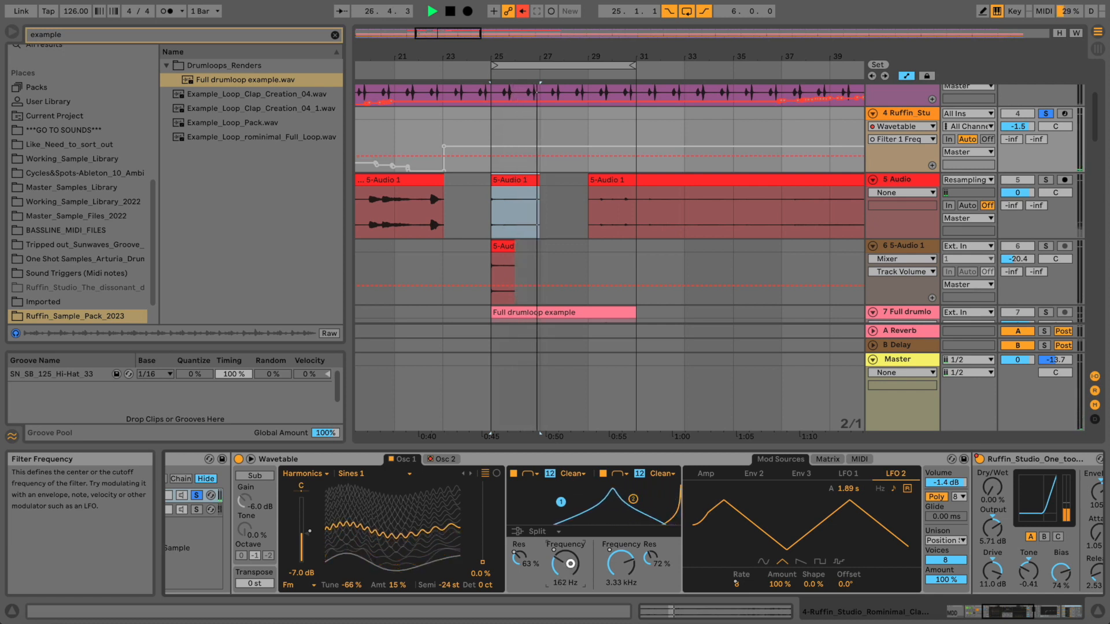
left_click_drag(622, 564, 623, 563)
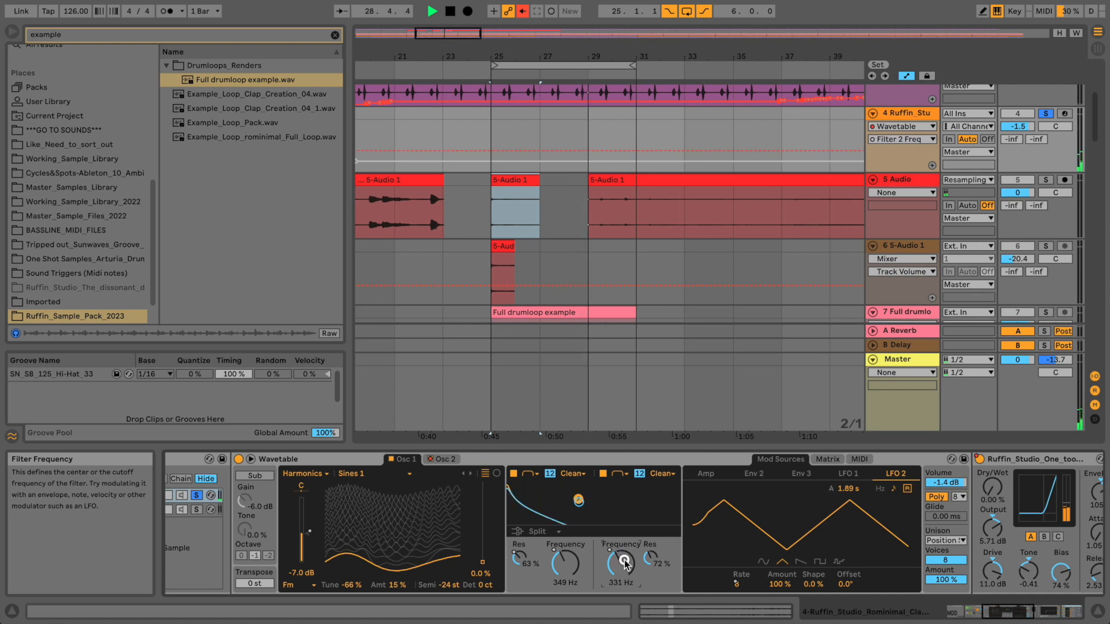
- Transpose oscillator 1 to 0 semitones and stop playback
left_click(442, 587)
left_click_drag(442, 587, 454, 528)
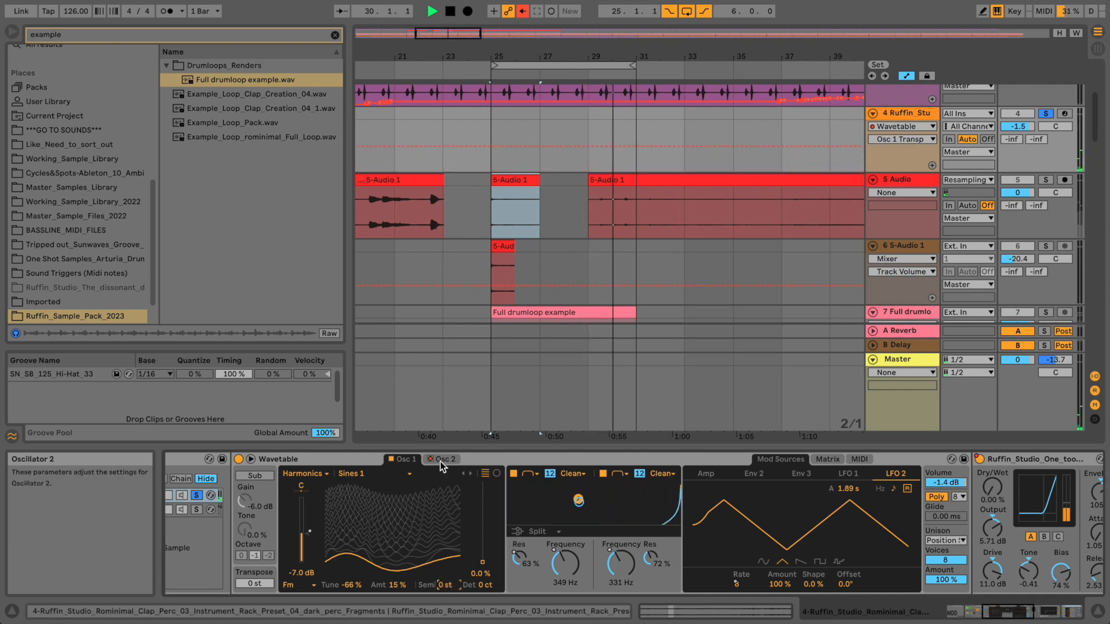
key("space")
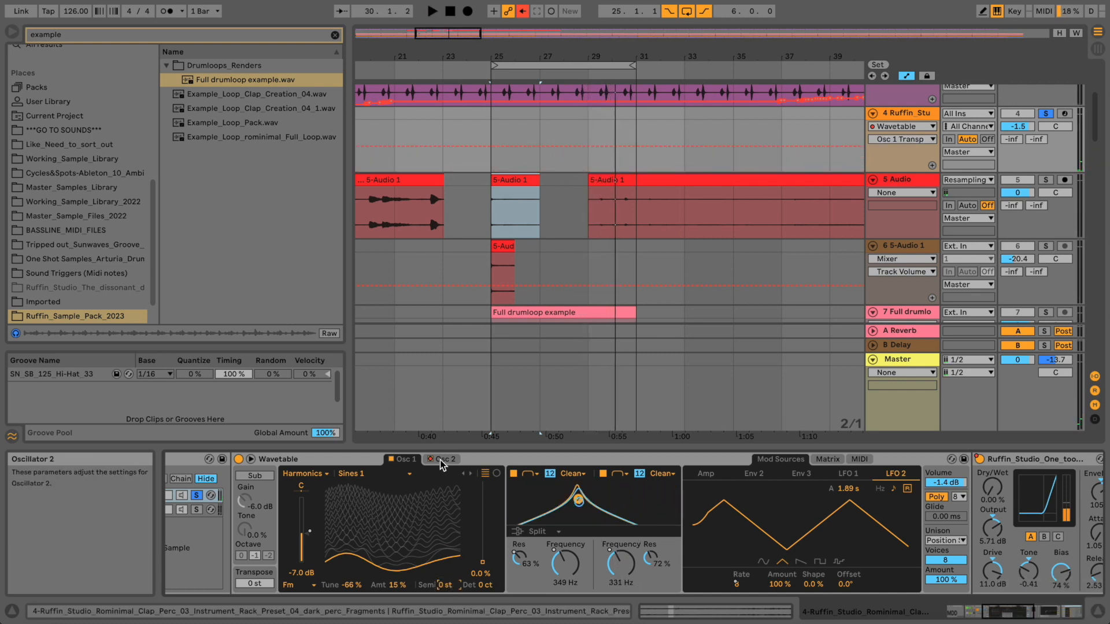
- Transpose oscillator 2 to -24 semitones while auditioning the sound
left_click(439, 460)
key("space")
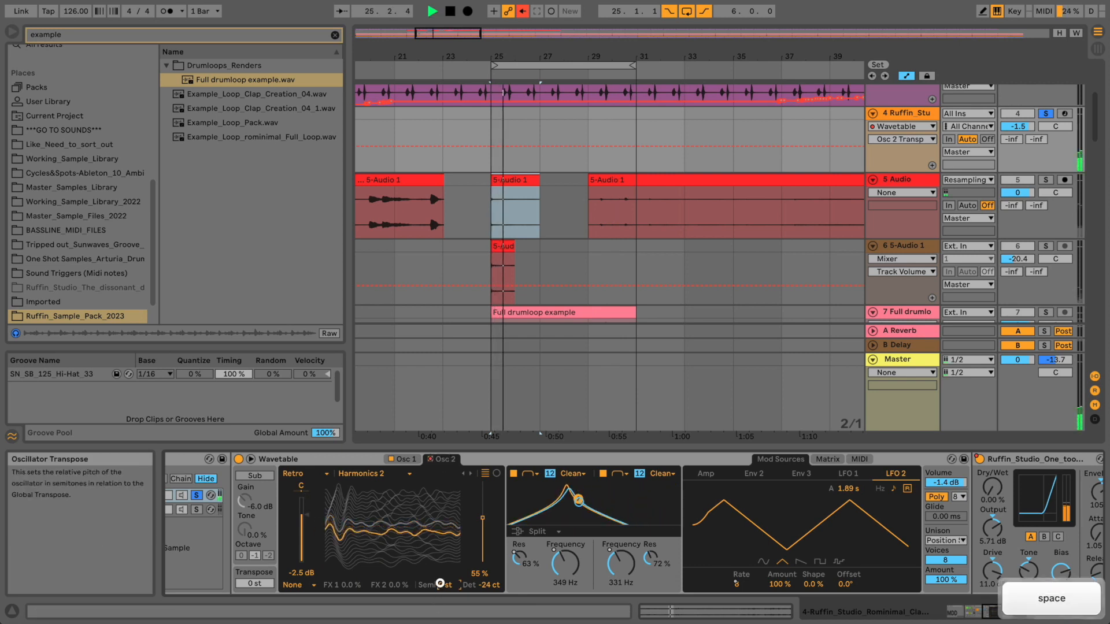
left_click_drag(440, 584, 439, 581)
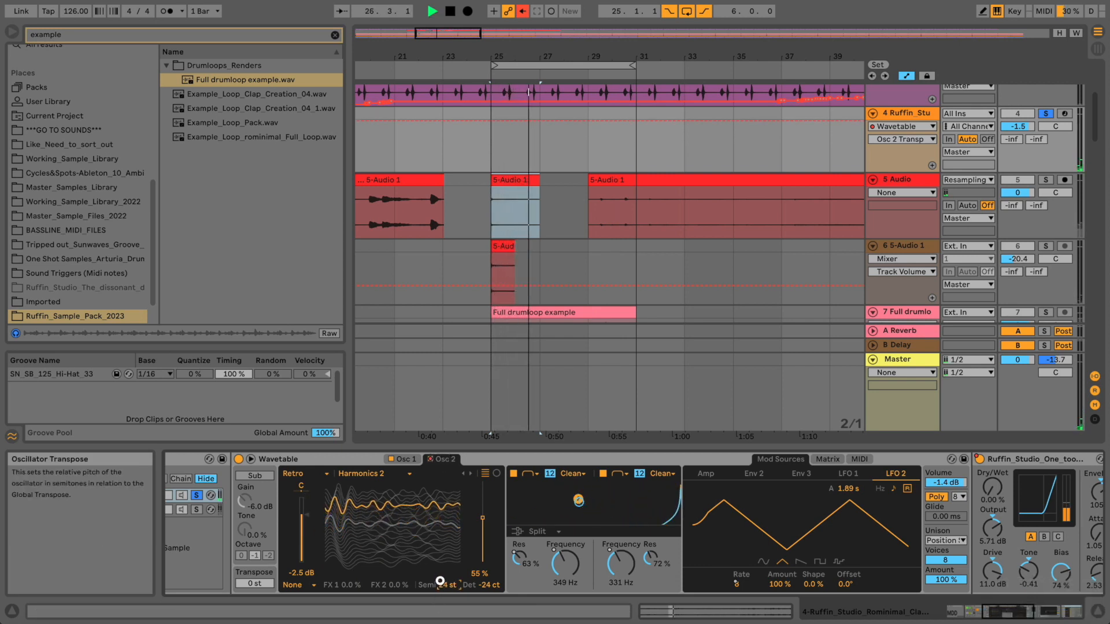
key("space")
key("space")
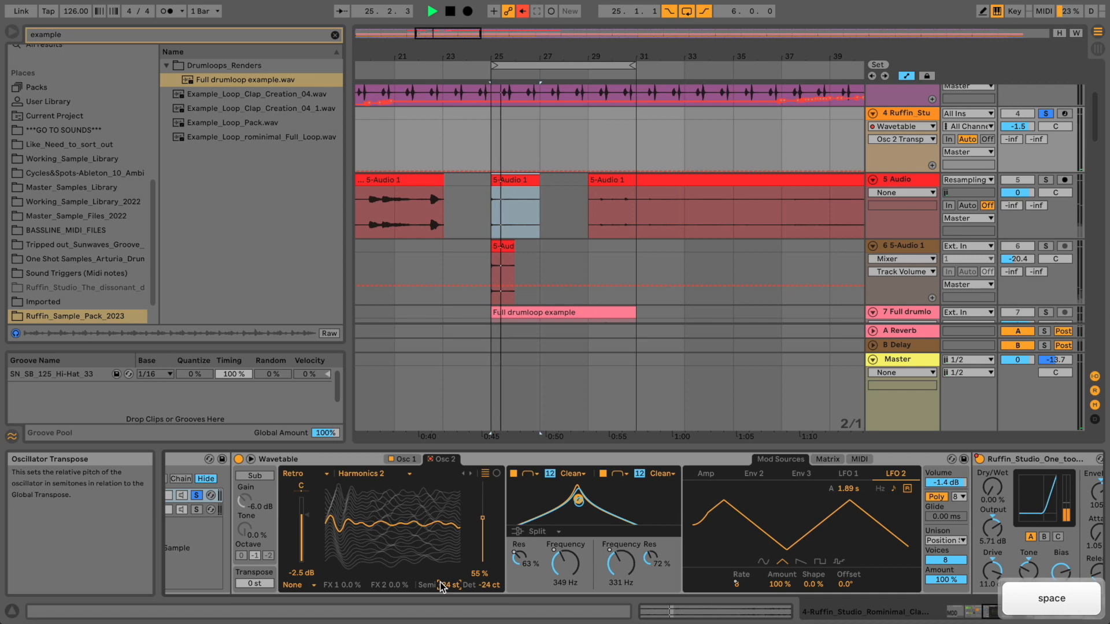
- Set filter 1 to 843 Hz with 34% resonance and filter 2's resonance to 48% during playback
key("space")
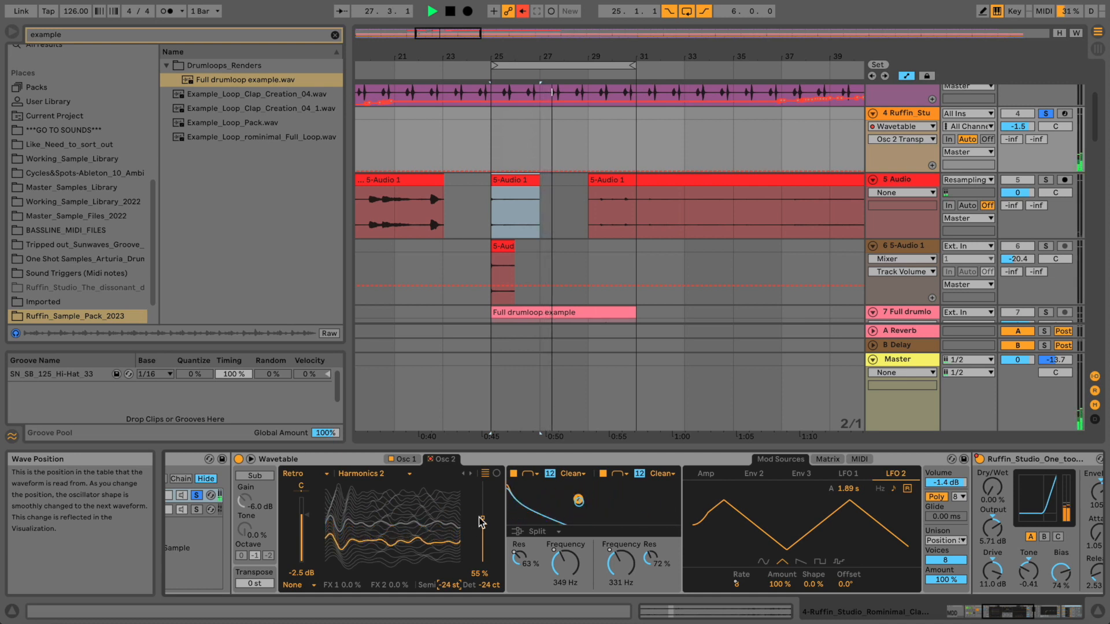
left_click_drag(561, 558, 519, 580)
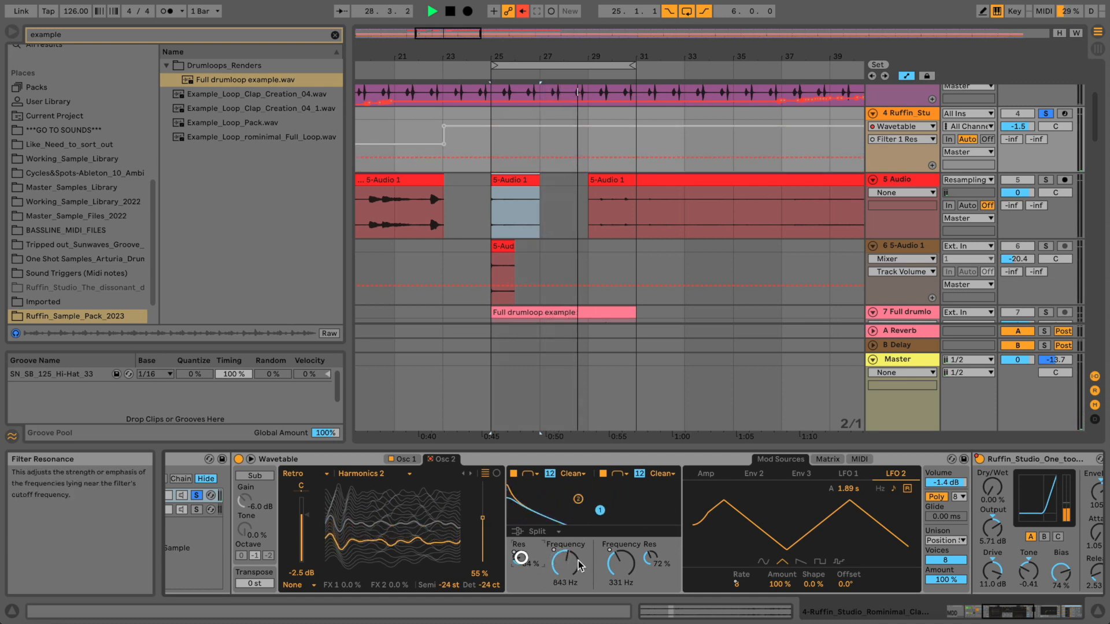
left_click_drag(646, 558, 646, 577)
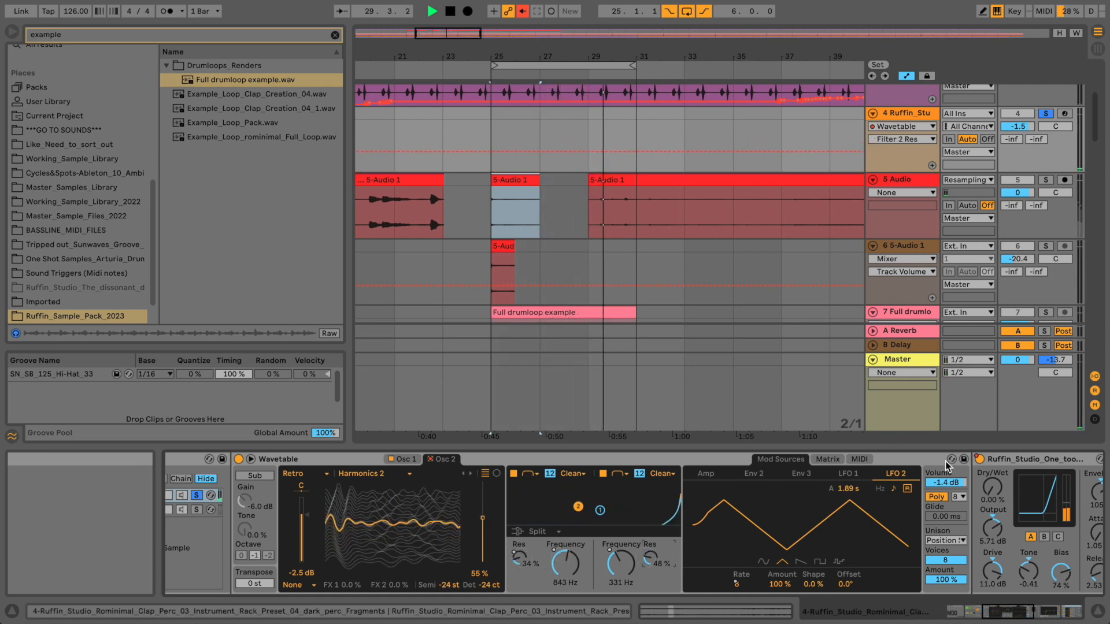
- Bypass the distortion device after the Wavetable and set the filter frequencies to 369 Hz and 202 Hz while auditioning
left_click(979, 458)
left_click_drag(570, 570, 579, 563)
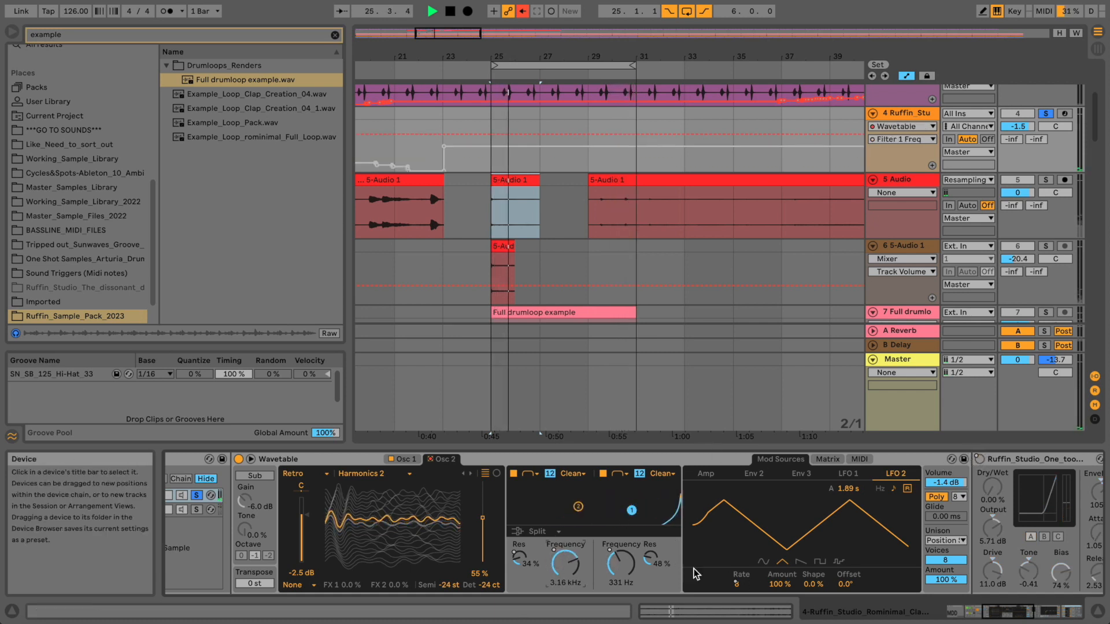
left_click_drag(626, 567, 629, 562)
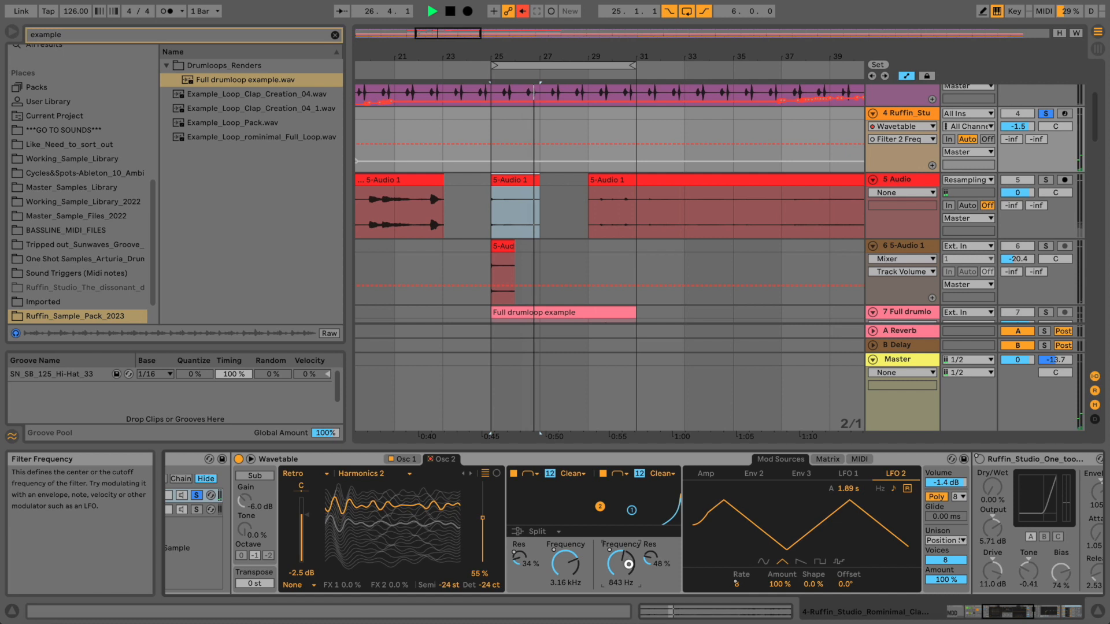
left_click_drag(566, 555, 566, 579)
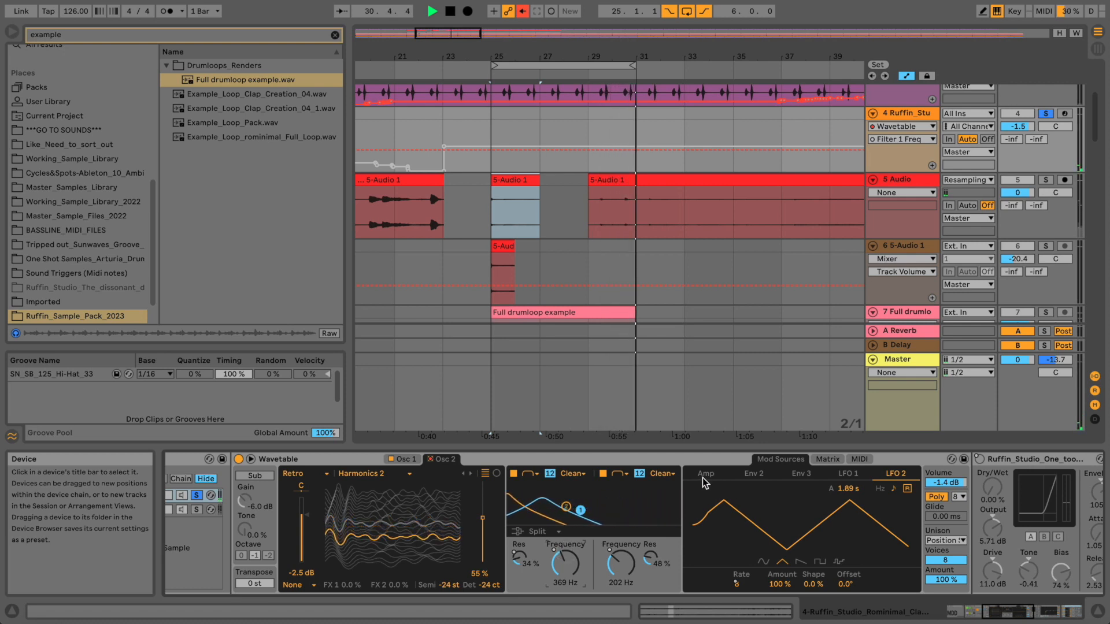
key("space")
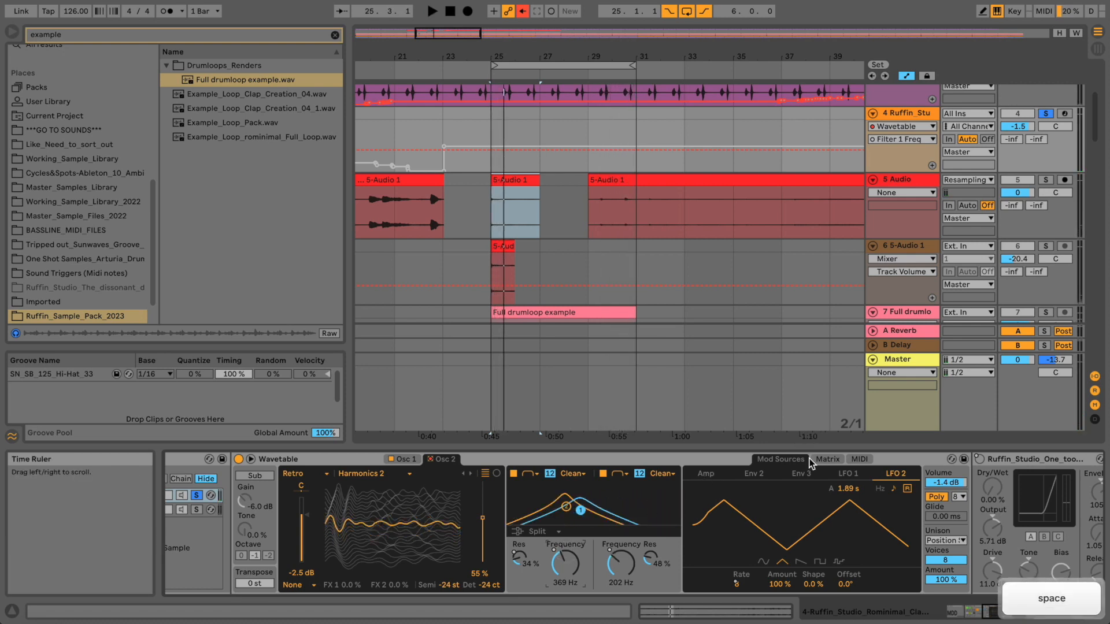
- Tighten the Wavetable's Amp envelope to a 19.8 ms decay and -27 dB sustain while auditioning the hit
left_click(706, 473)
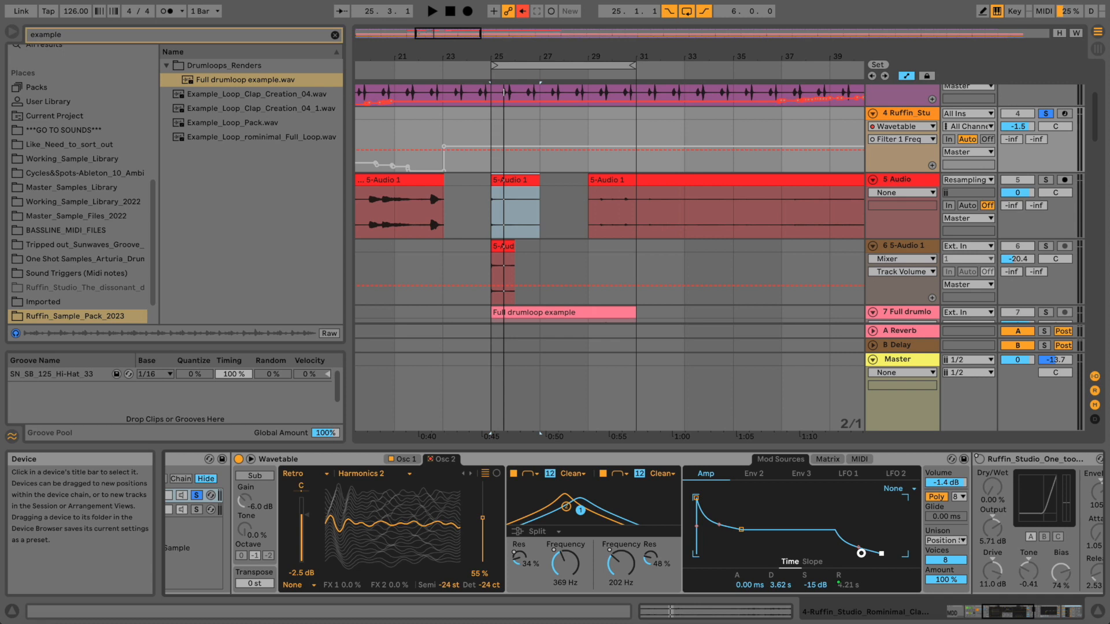
key("space")
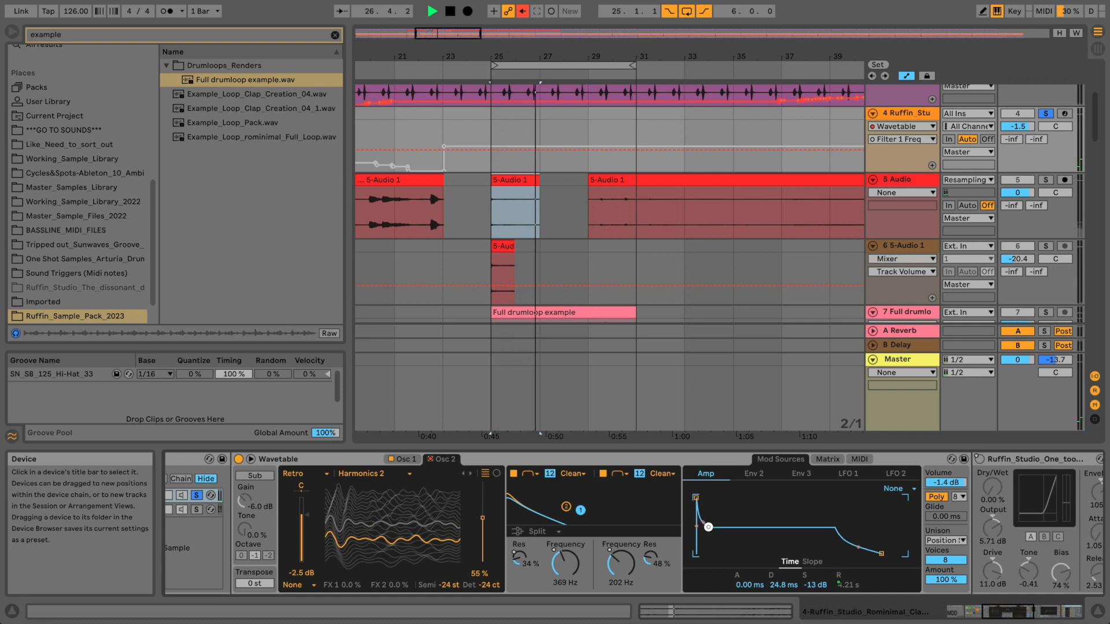
key("space")
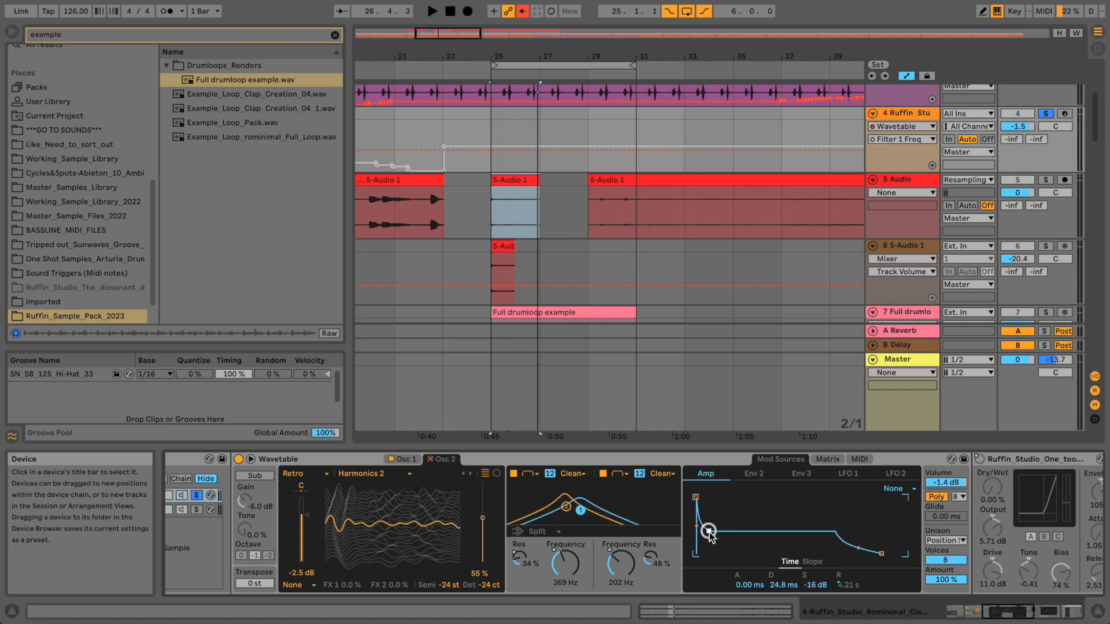
key("space")
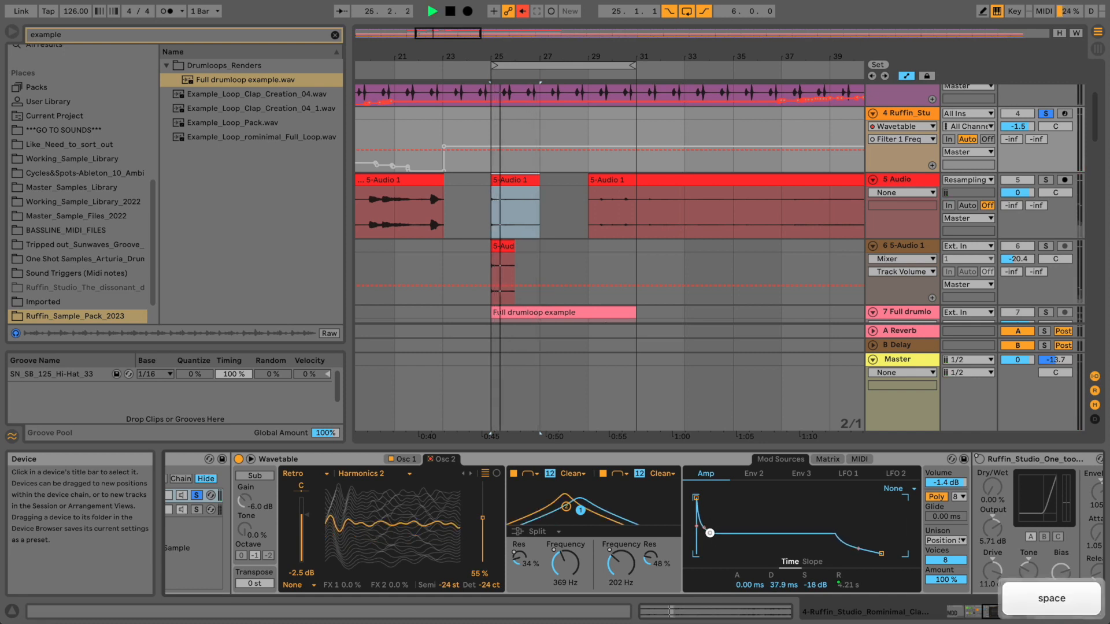
left_click_drag(711, 532, 728, 548)
key("space")
key("space")
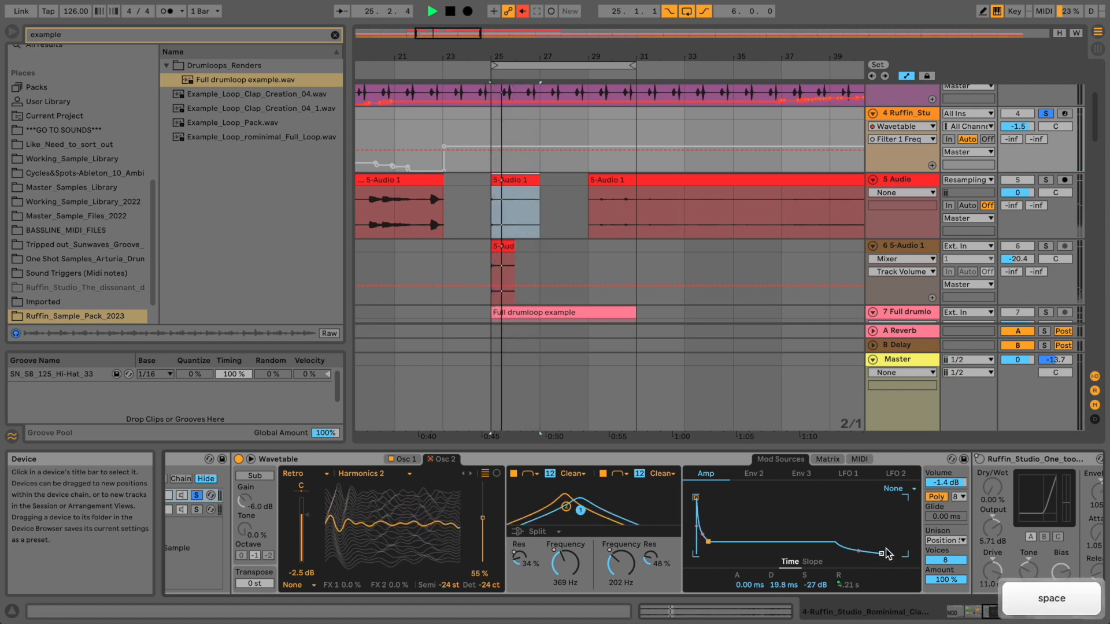
key("space")
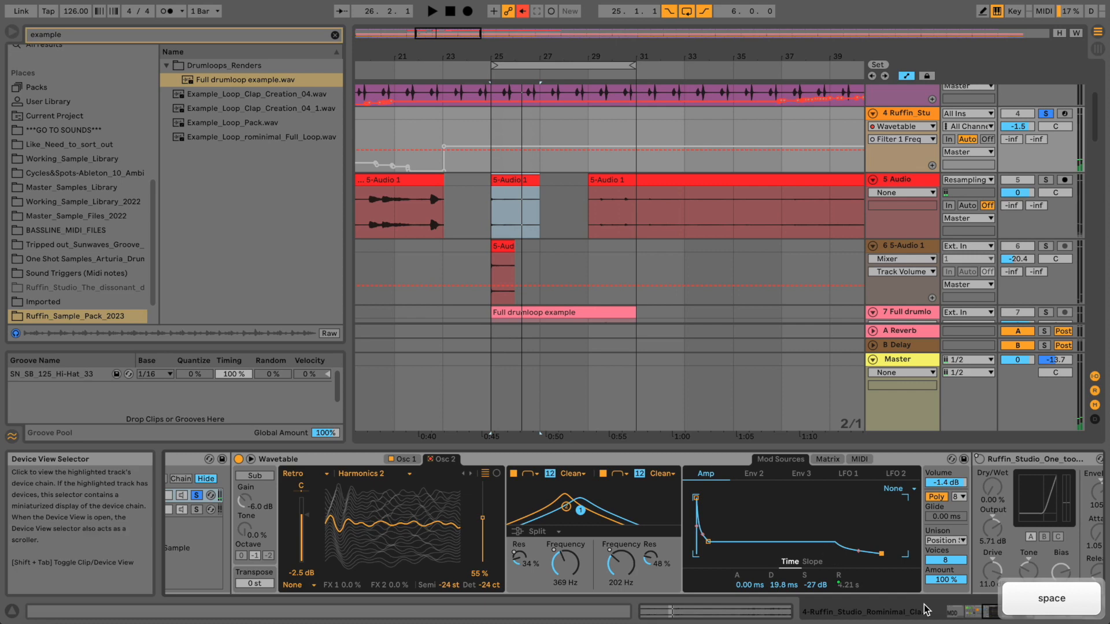
- Set the rack's Release Perc macro to 198 ms and audition the shortened sound
left_click(992, 614)
left_click_drag(391, 505, 391, 512)
key("space")
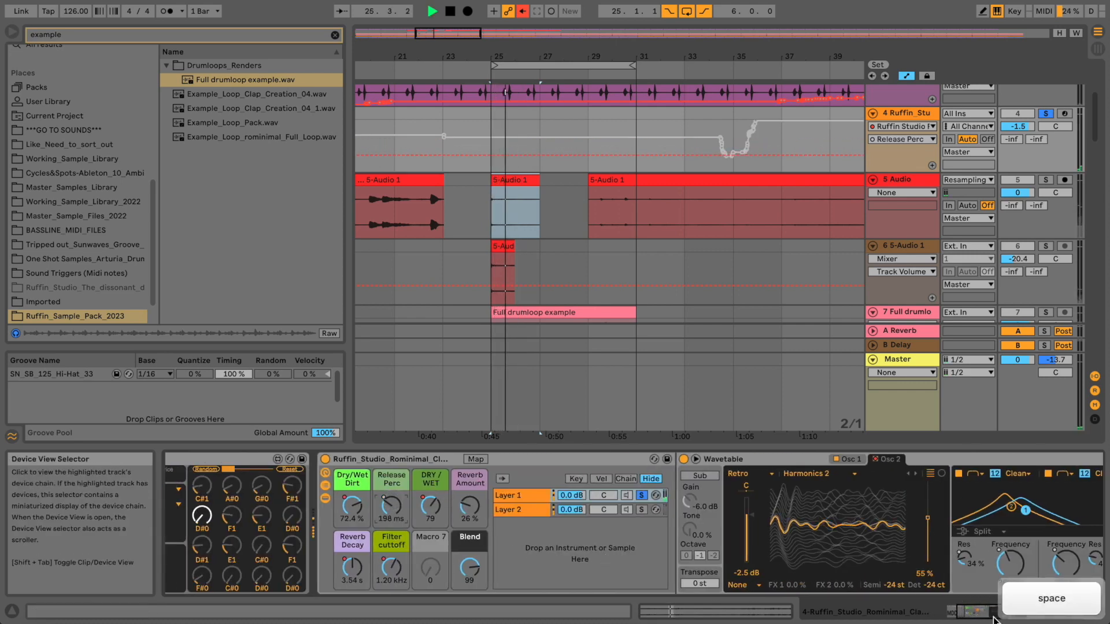
left_click(1038, 616)
left_click_drag(1038, 617, 1017, 615)
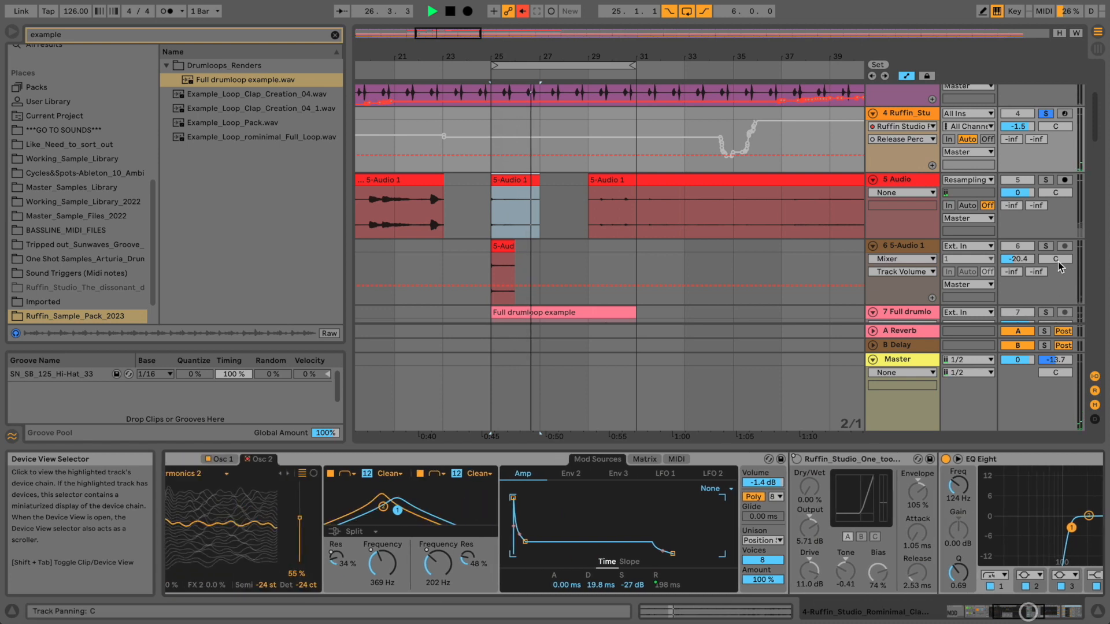
- Reset track 4's volume to 0 dB and set the Amp envelope to 469 ms attack, 2.38 s decay and -30 dB sustain
key("space")
double_click(1027, 127)
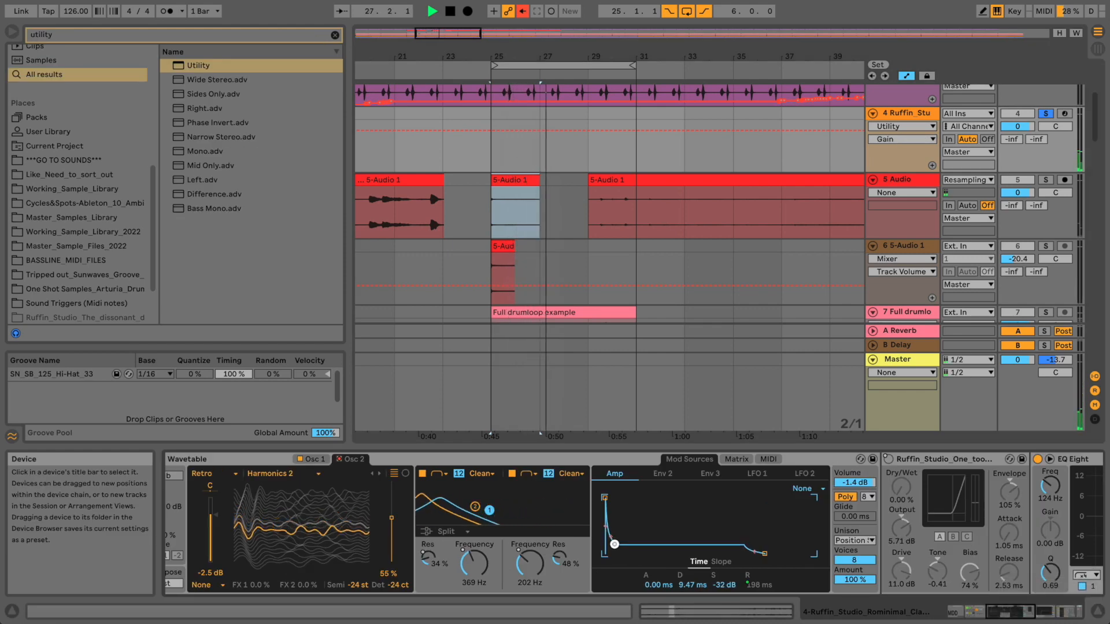
left_click_drag(605, 499, 632, 498)
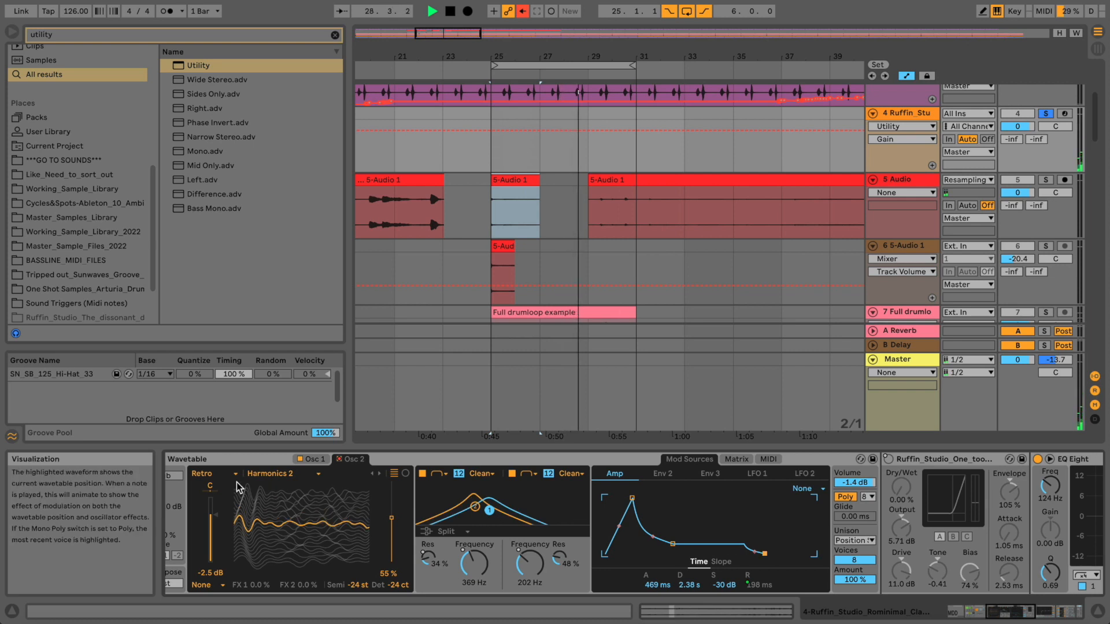
- Switch oscillator 2's wavetable to Harmonics 4 and raise filter 2's frequency to 1.31 kHz while auditioning
key("space")
left_click(261, 474)
left_click(273, 527)
key("space")
key("space")
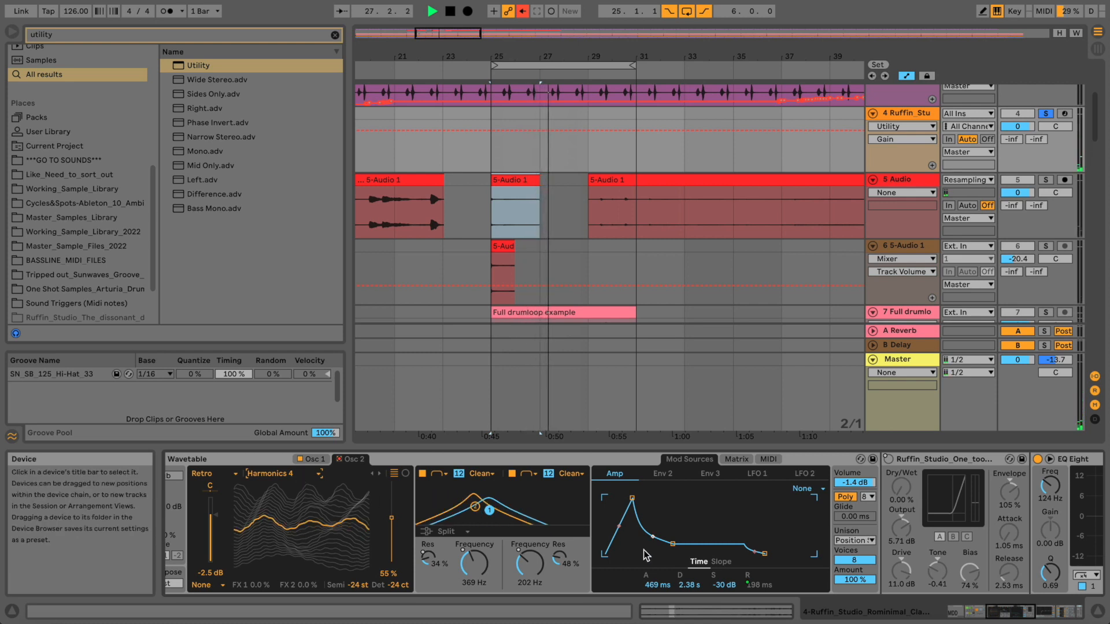
left_click_drag(529, 562, 529, 519)
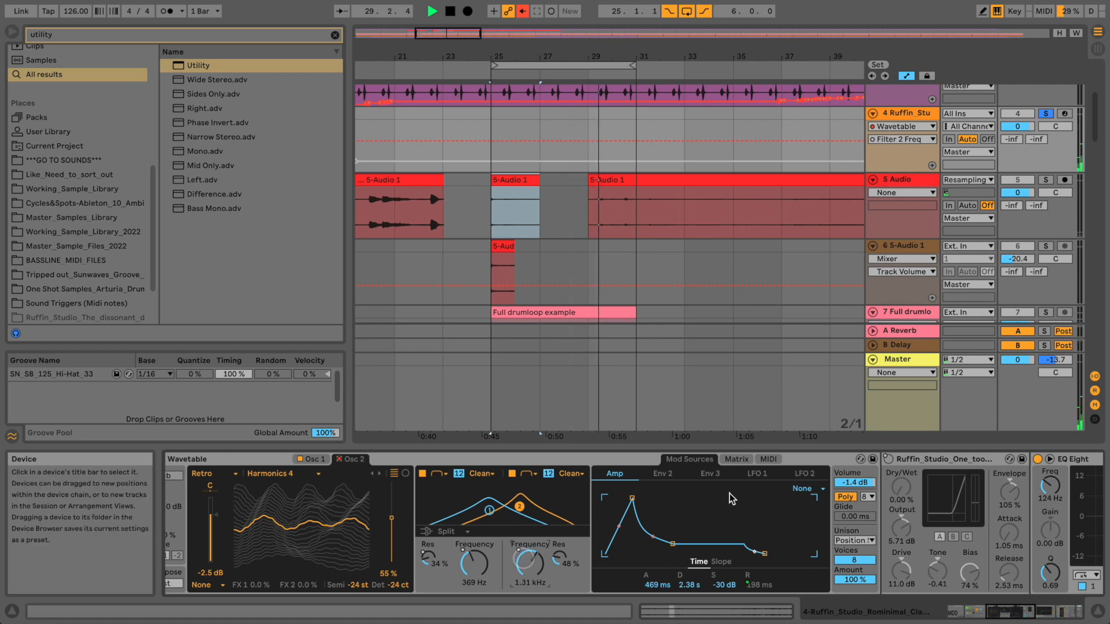
- Adjust LFO 1's rate, amount and attack time while auditioning the modulation
left_click(757, 474)
key("space")
left_click(658, 582)
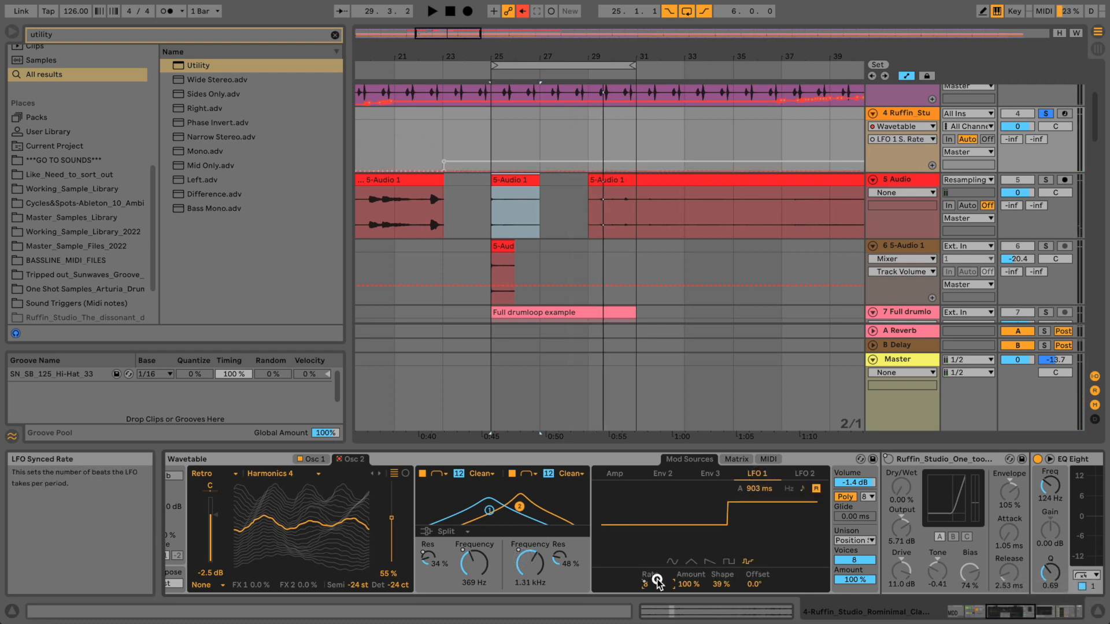
left_click_drag(693, 583, 693, 590)
key("space")
left_click_drag(750, 488, 750, 521)
left_click(647, 584)
- Set LFO 2 to a 1/12 rate with 69% amount
left_click(802, 479)
left_click_drag(644, 583, 689, 592)
key("space")
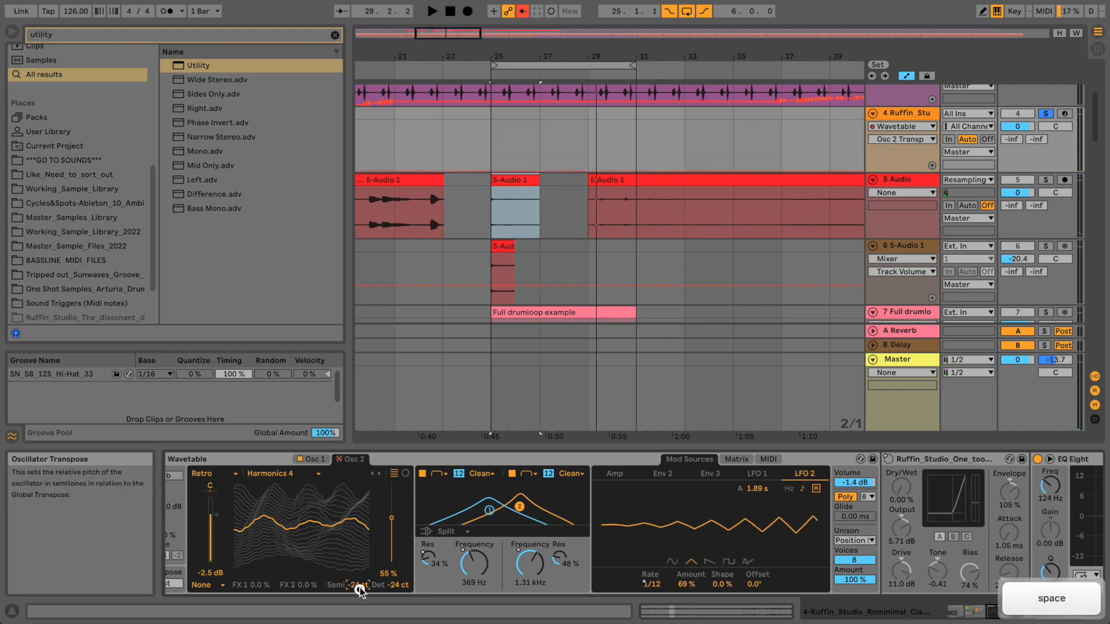
- Set oscillator 1 to -24 semitones and a 47% wave position, and load the Strong Seventh wavetable
left_click(317, 458)
key("space")
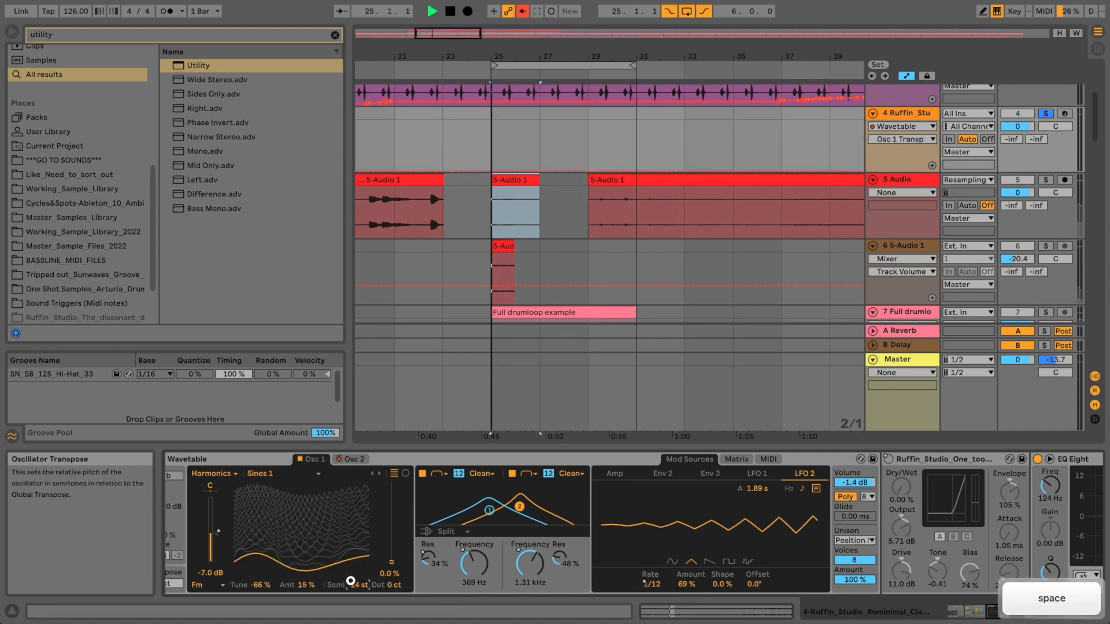
left_click_drag(377, 572, 378, 562)
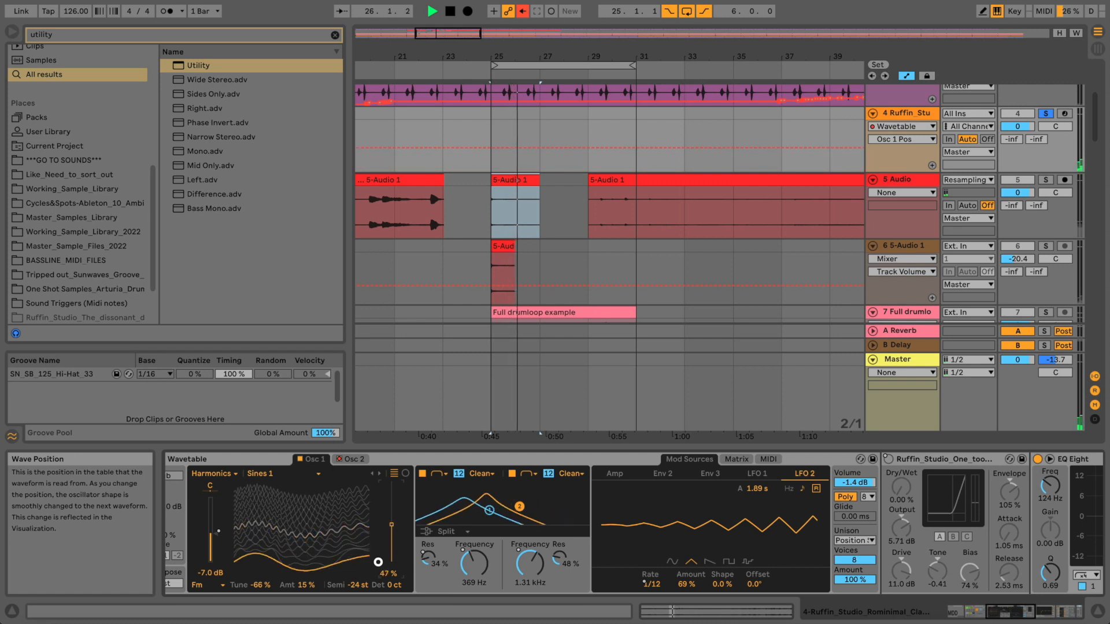
left_click(278, 469)
left_click(281, 409)
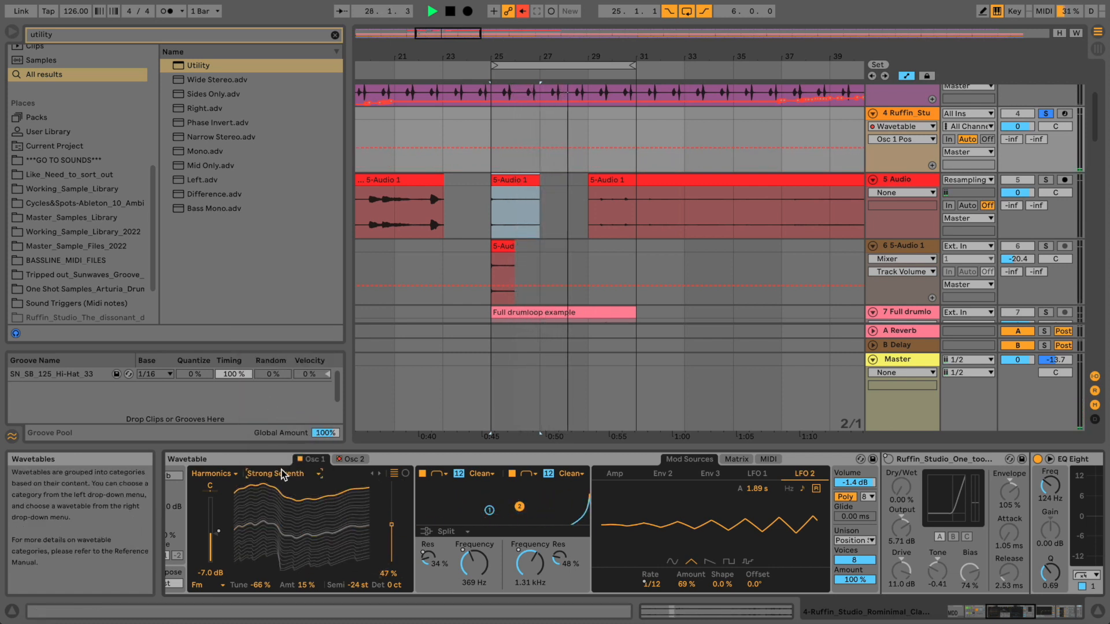
- Reset oscillator 1's FM tuning to 0% and switch its effect mode to Modern with 34% fold
double_click(256, 587)
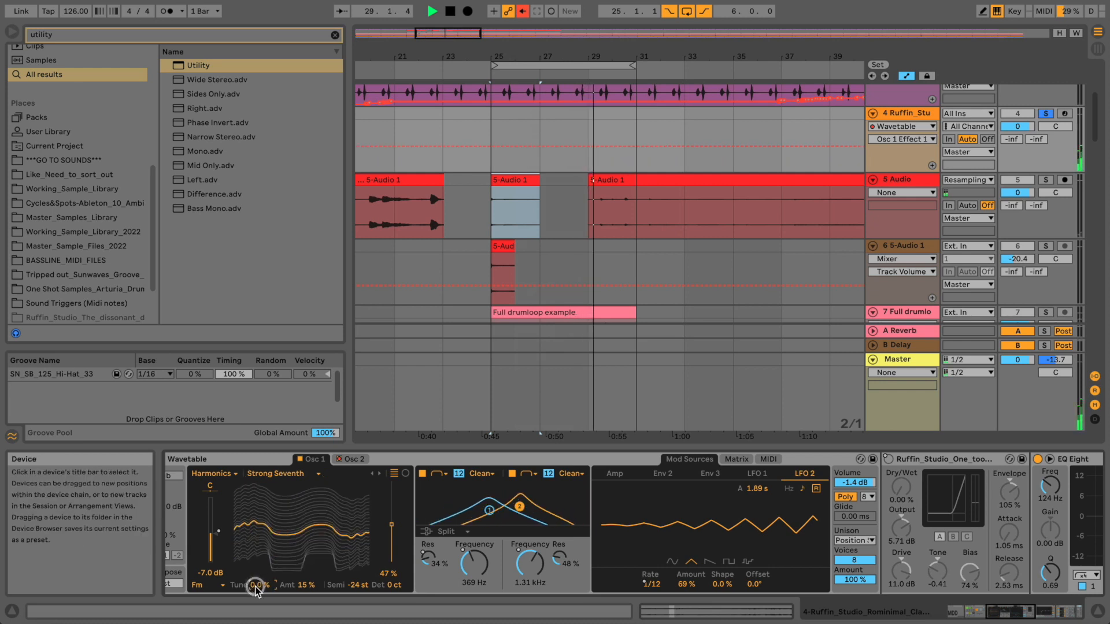
left_click_drag(305, 585, 305, 573)
left_click(207, 584)
left_click(208, 619)
left_click(208, 588)
left_click(207, 623)
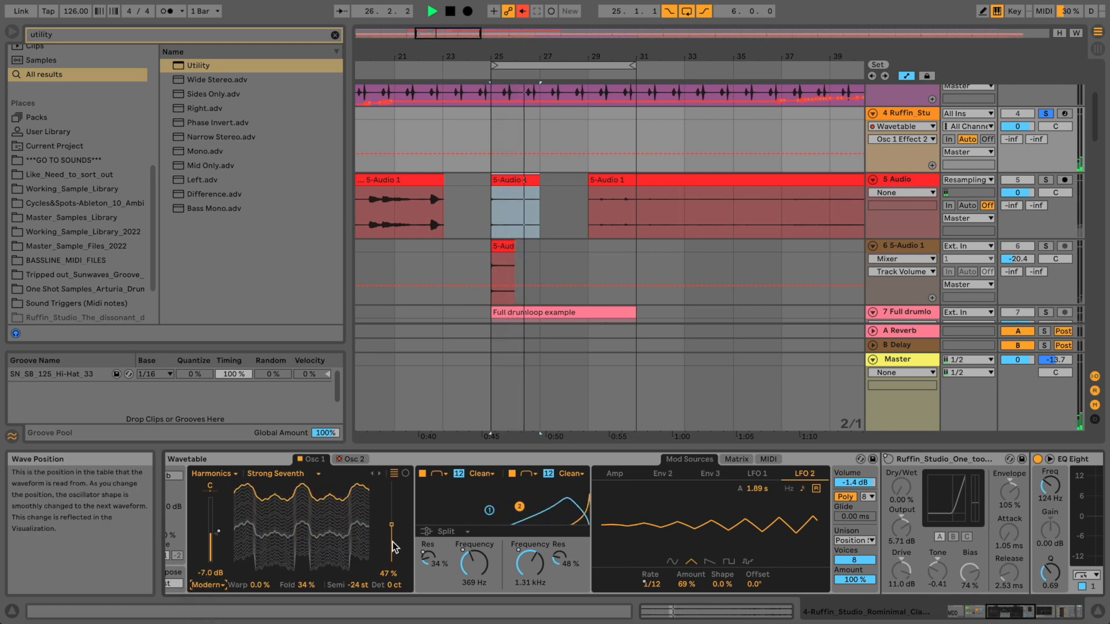
- Set the filter frequencies to 994 Hz and 460 Hz, and LFO 2 to a 5/16 rate, 100% amount and 41% shape
left_click_drag(465, 568, 522, 584)
left_click_drag(656, 583, 721, 585)
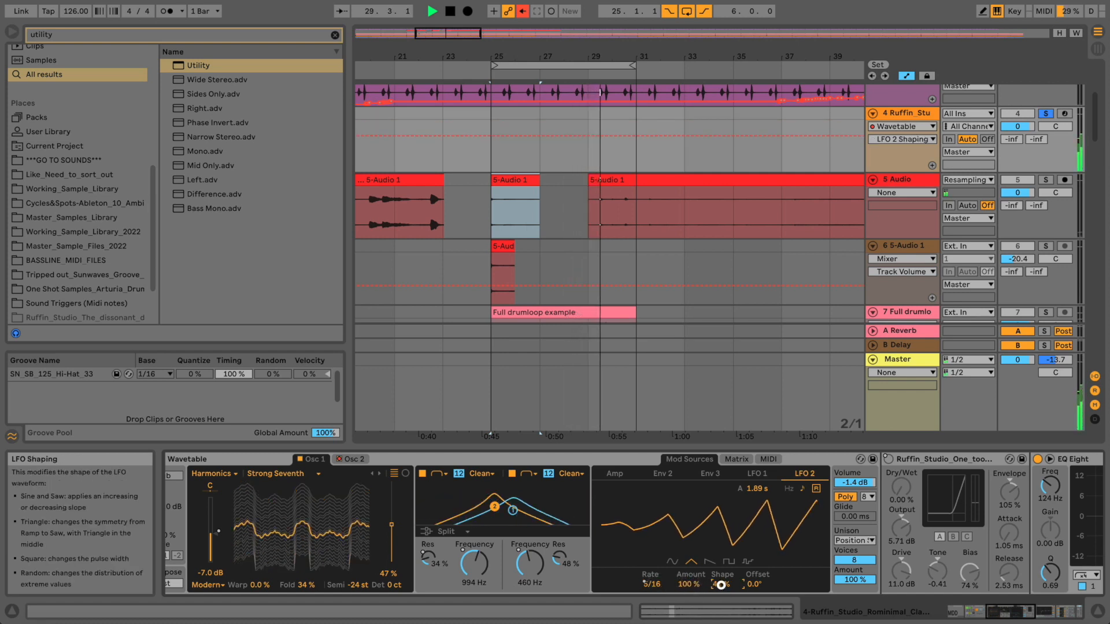
- Change oscillator 1's wavetable to Brds Dual Saw from the Vintage category
left_click(286, 474)
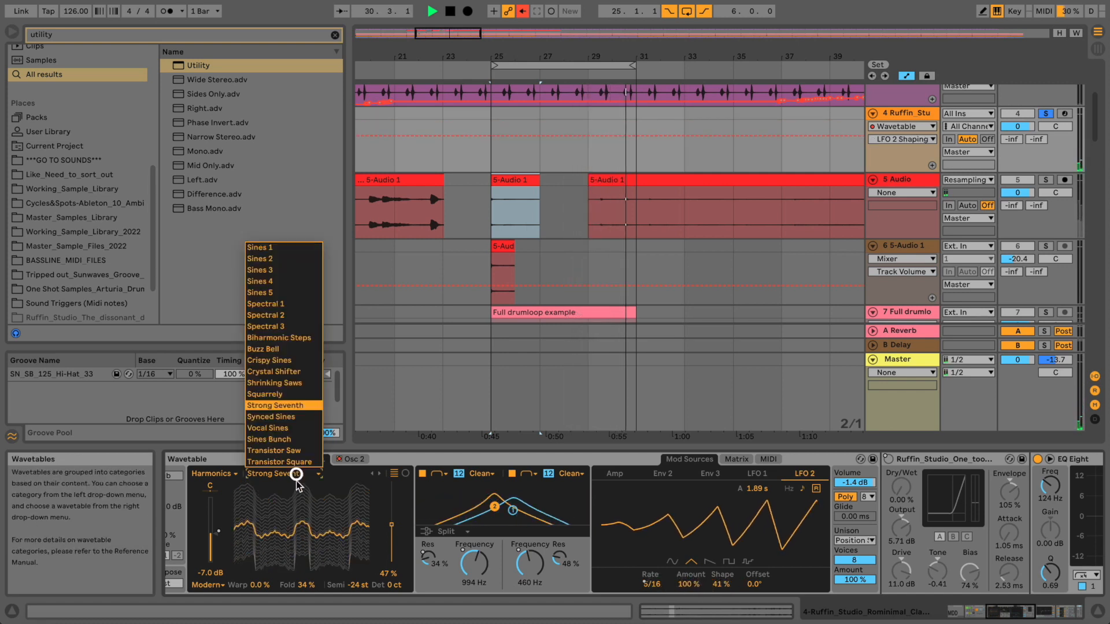
key("space")
left_click(219, 471)
left_click(219, 472)
left_click(209, 598)
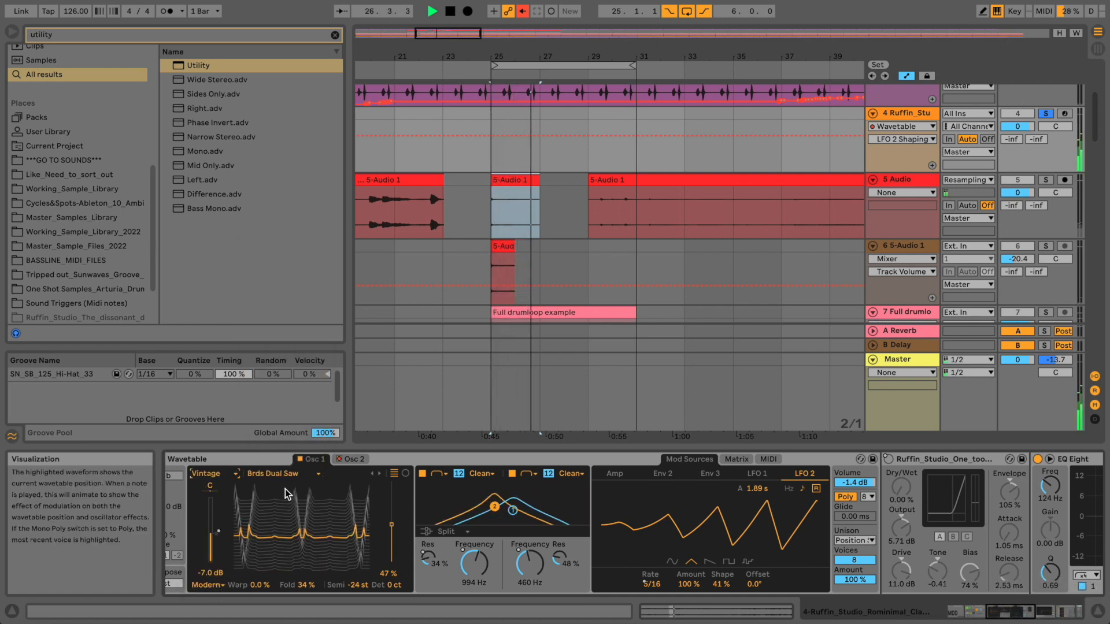
- Lower oscillator 1's wave position to 37% and set the filter frequencies to 280 Hz and 238 Hz while auditioning
left_click_drag(380, 535, 379, 525)
key("space")
key("space")
left_click_drag(470, 559, 522, 559)
key("space")
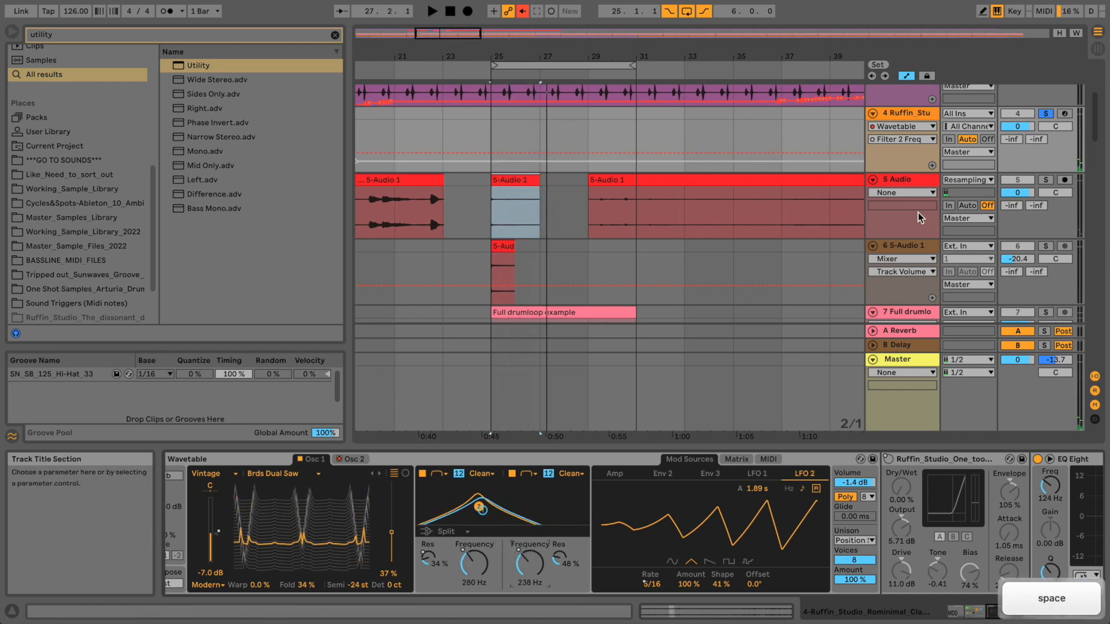
- Solo the full drum loop track alongside the percussion and lower track 4's volume to -14.3 dB during playback
scroll(919, 212, "down", 2)
left_click_drag(1015, 119, 1015, 120)
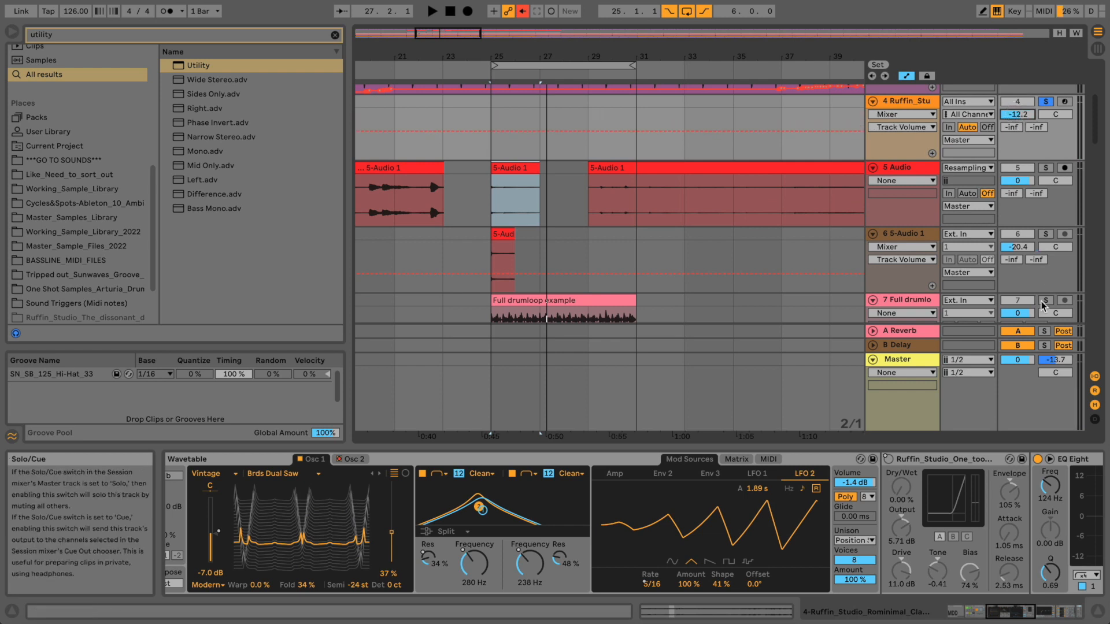
key("space")
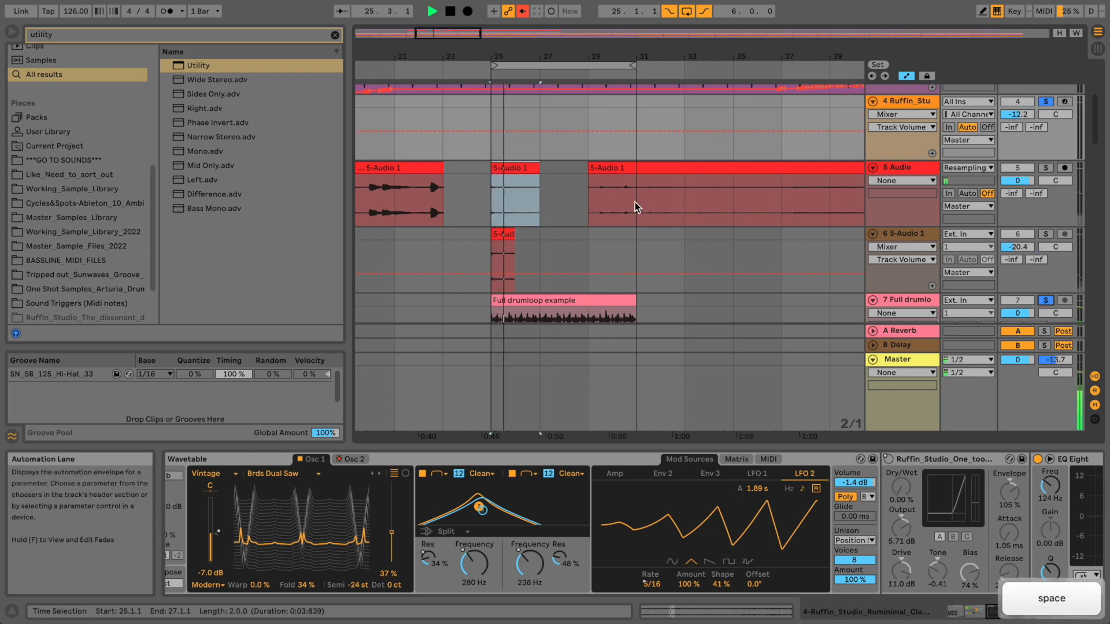
left_click_drag(1021, 113, 1021, 114)
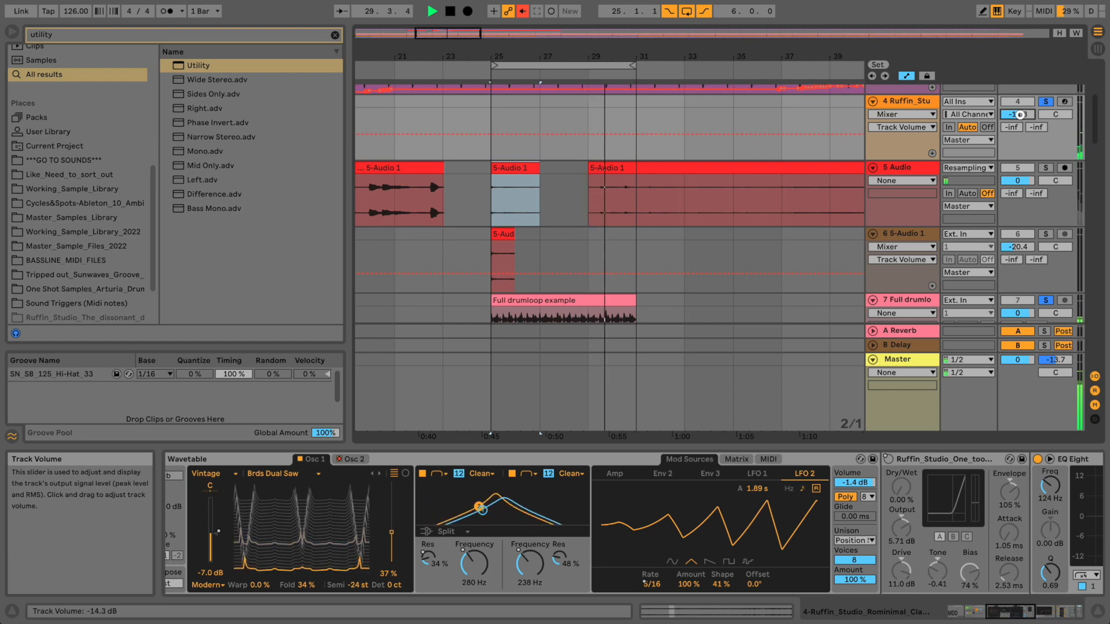
- Widen the Utility to 273% and set the Filter Delay's dry level to -5.1 dB and right-channel feedback to 58%
left_click(1041, 614)
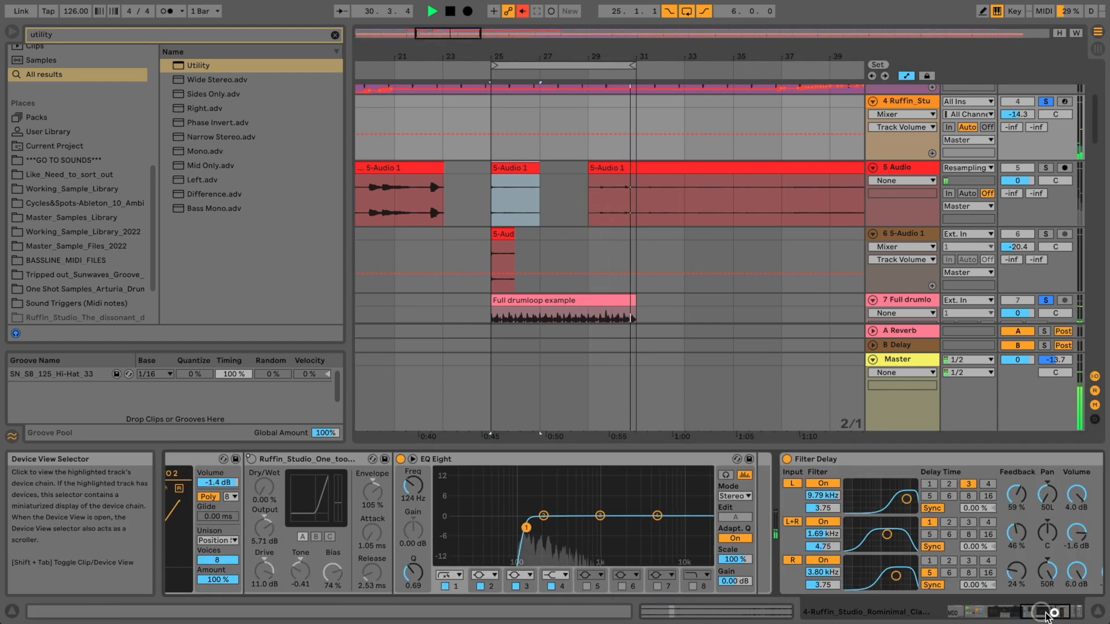
left_click(1061, 612)
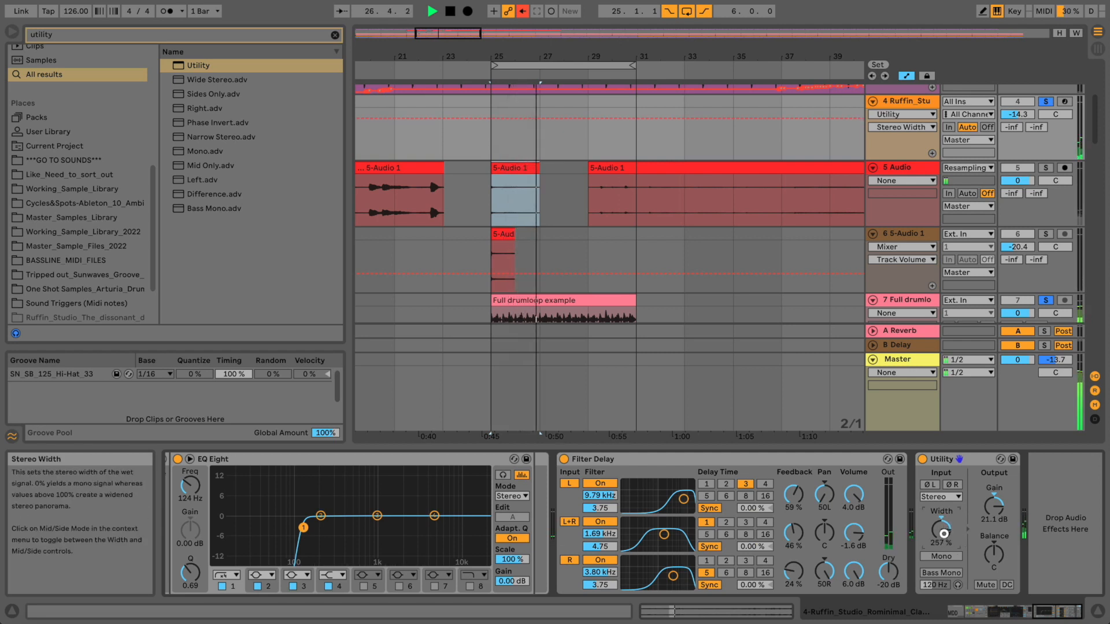
left_click_drag(889, 562, 889, 553)
left_click_drag(791, 575, 789, 567)
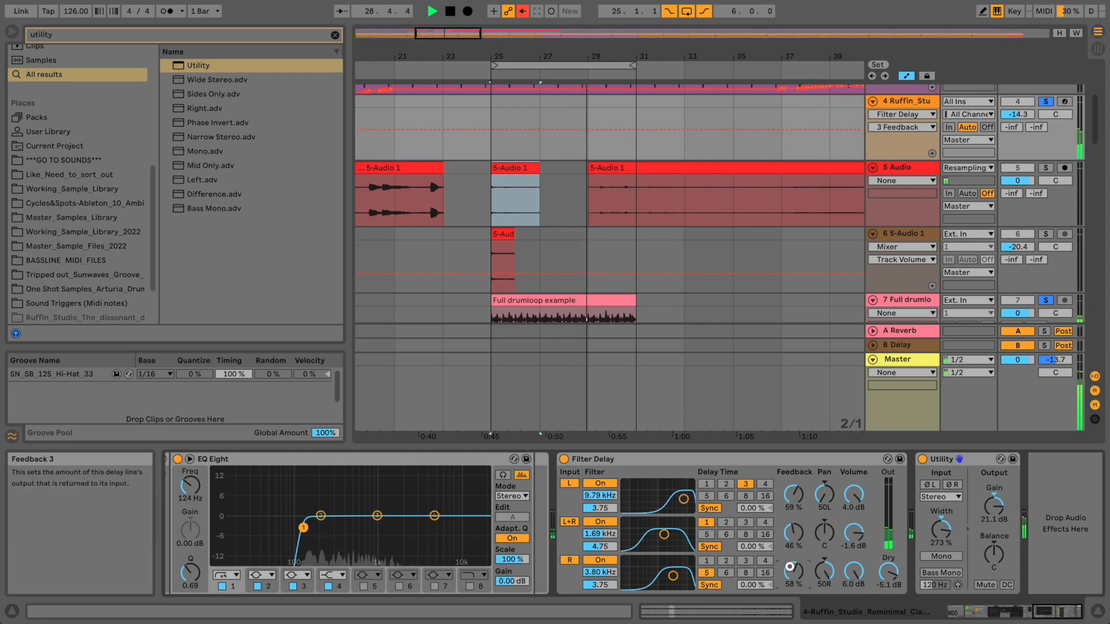
- Return to the Wavetable and set LFO 2's synced rate to 8
left_click(1032, 612)
left_click_drag(1033, 611, 1003, 603)
left_click_drag(750, 584, 750, 607)
- Keep filter 1 on the Clean circuit and set the filter frequencies to 1.82 kHz and 18.3 kHz
left_click(577, 477)
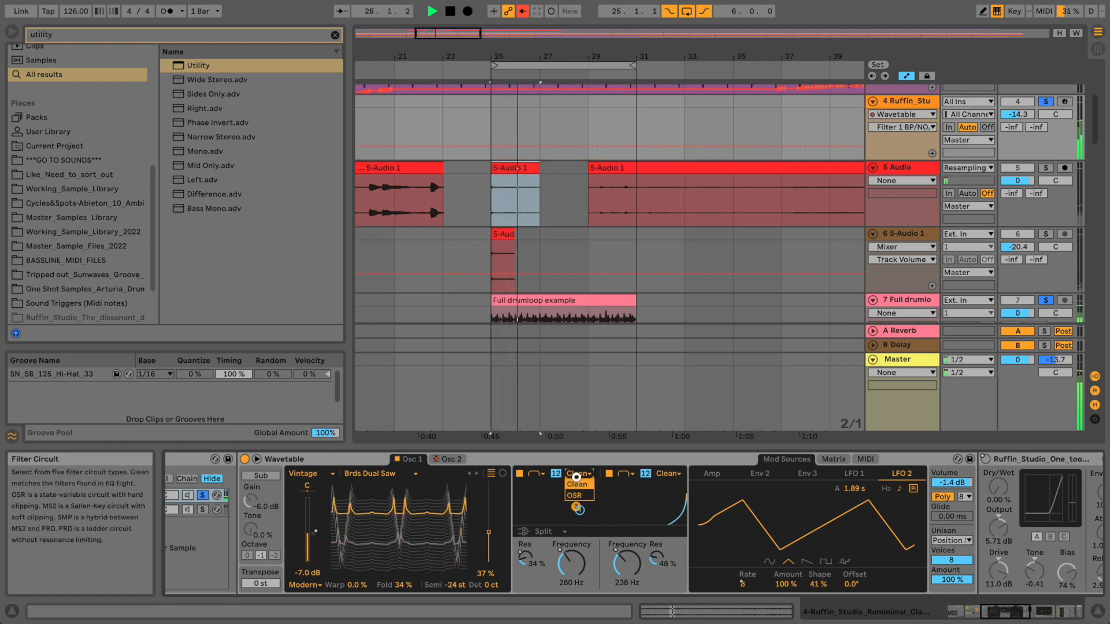
left_click(577, 504)
left_click_drag(577, 511, 652, 511)
left_click_drag(574, 562, 627, 491)
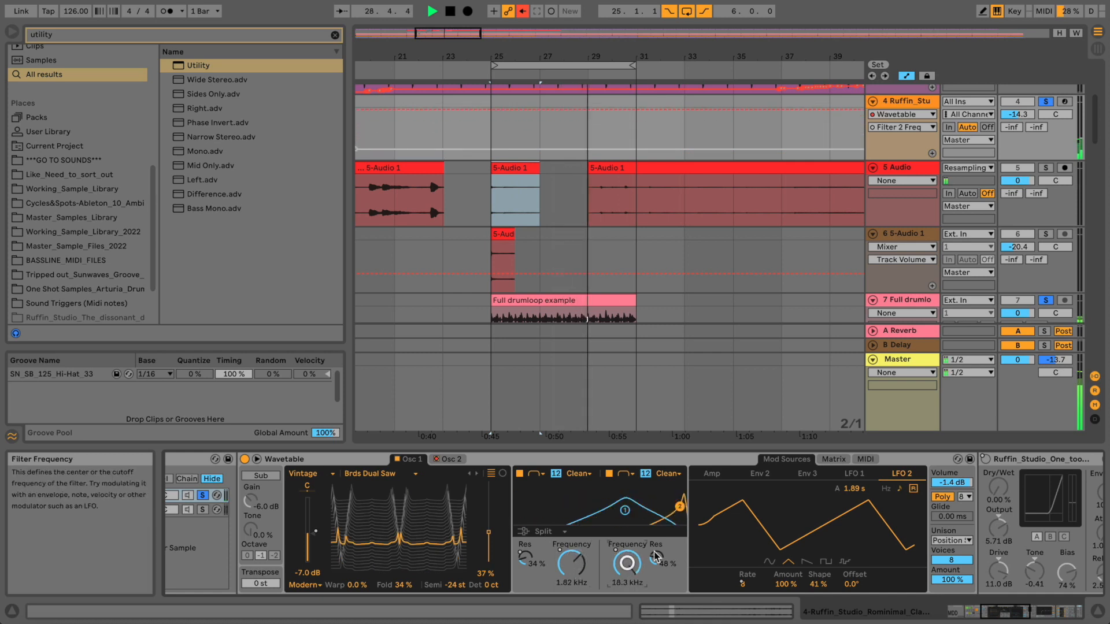
- In the modulation matrix, set LFO 1 to -95 on filter 1 and -38 on filter 2, and zero both filters' Amp modulation
left_click(833, 459)
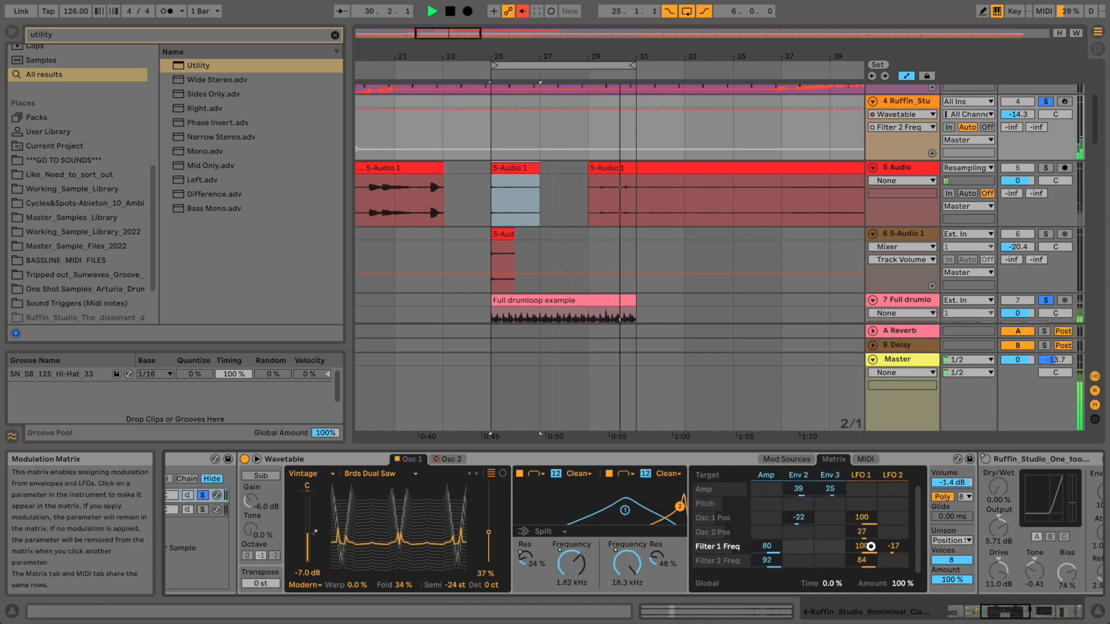
left_click_drag(871, 546, 868, 560)
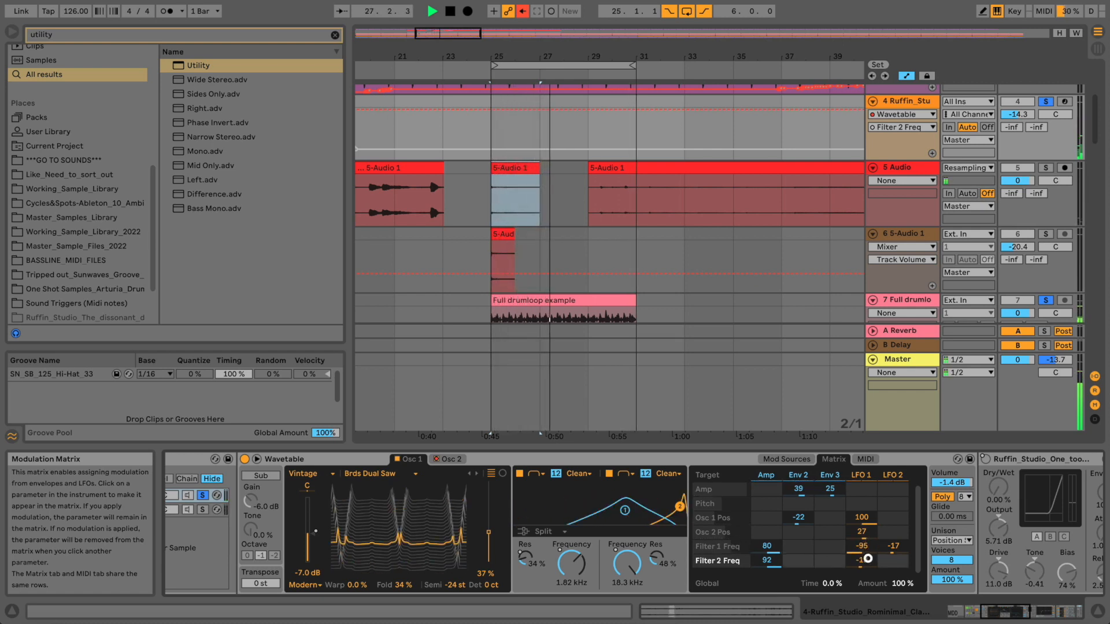
left_click_drag(857, 568, 856, 573)
double_click(772, 560)
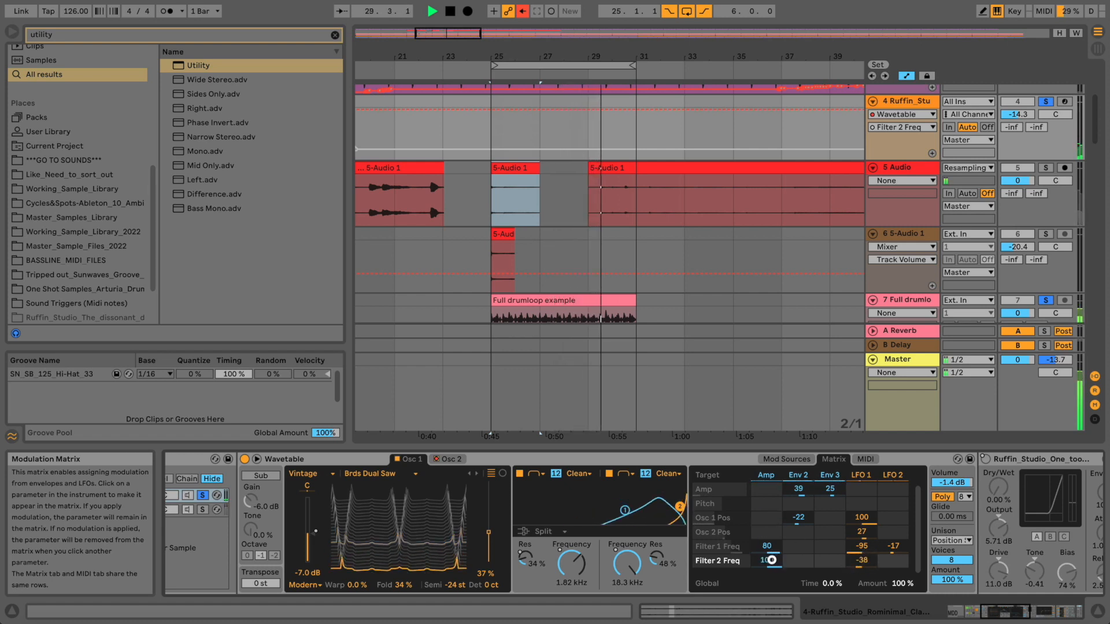
double_click(772, 547)
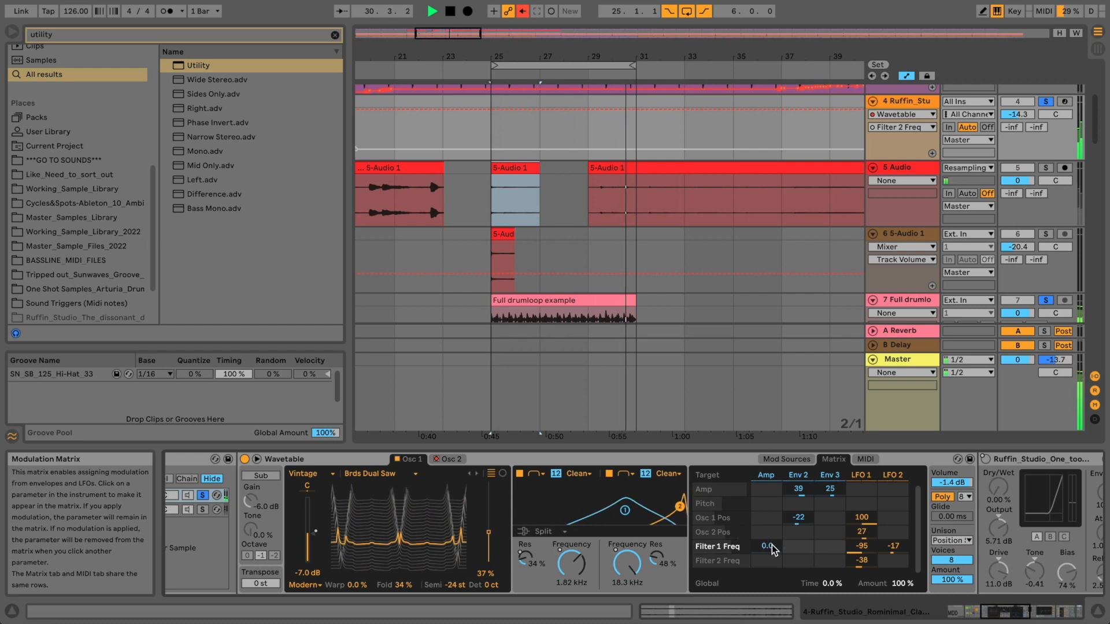
- Set filter 1 to 573 Hz with 106% resonance and filter 2 to 640 Hz with 114% resonance, then audition them
left_click_drag(571, 558, 519, 559)
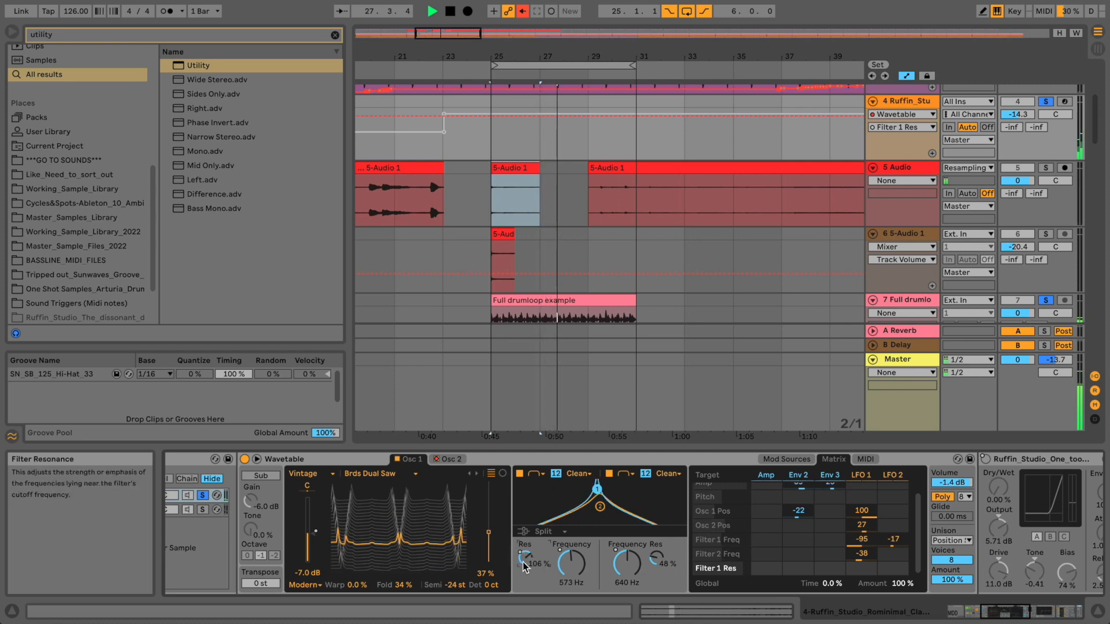
key("space")
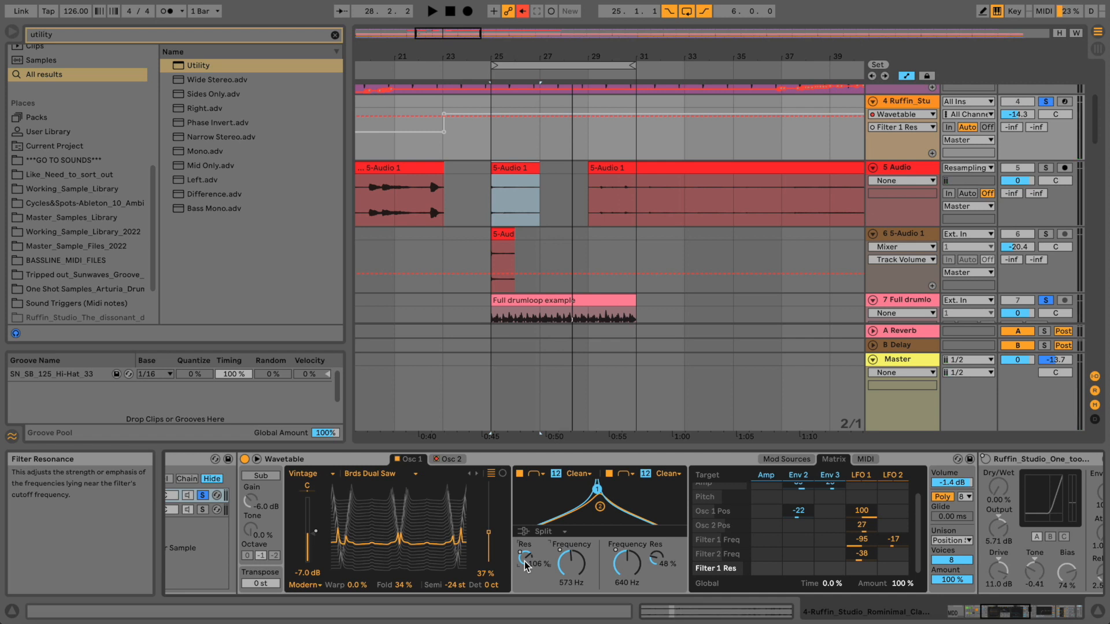
left_click(653, 554)
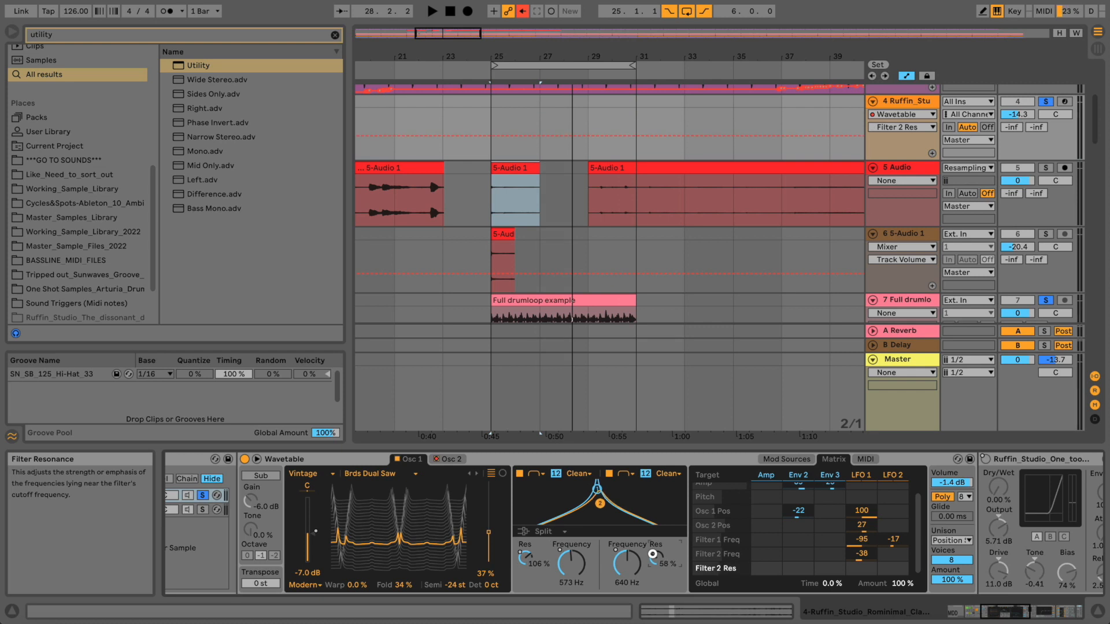
key("space")
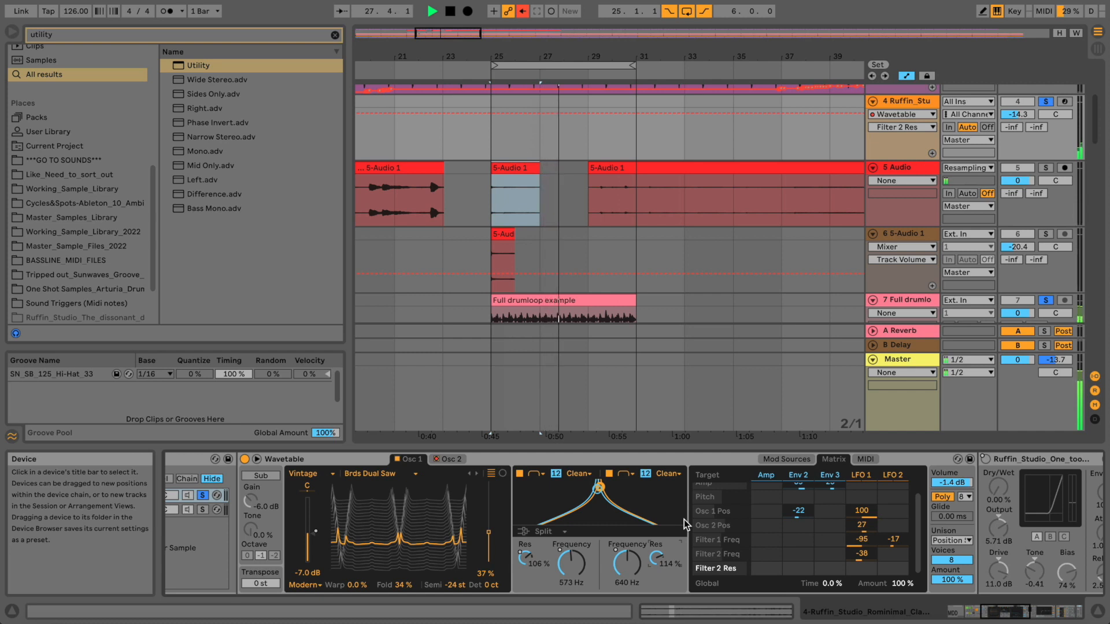
- Raise filter 2's frequency to 1.92 kHz and reduce its resonance to 77% during playback
left_click_drag(626, 563, 625, 511)
left_click_drag(618, 570, 652, 560)
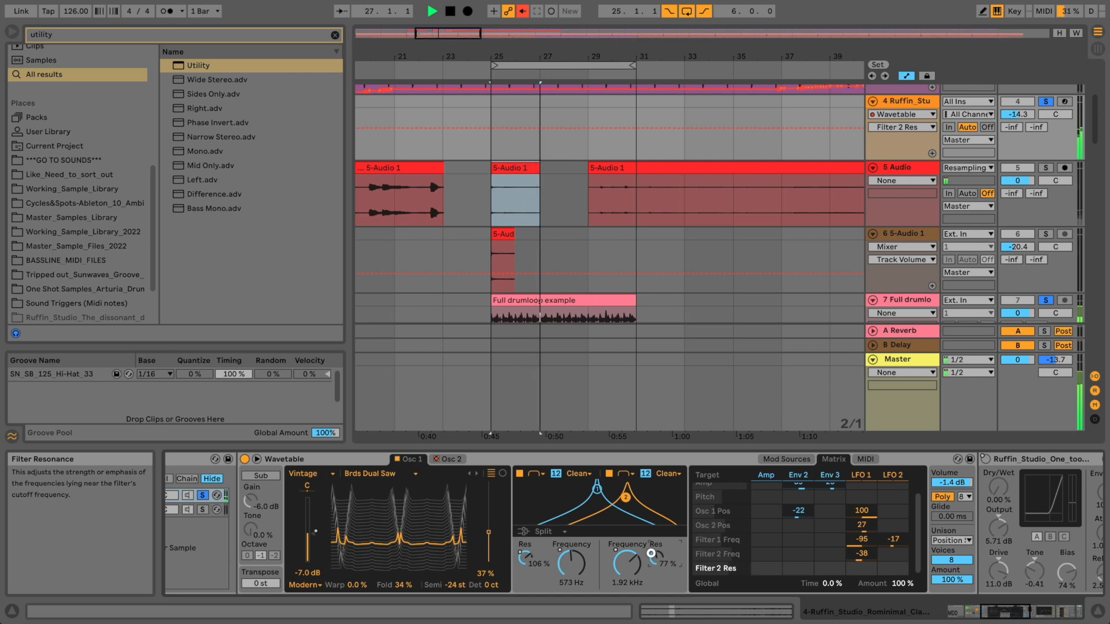
key("space")
- Raise the rack's Reverb Amount macro to 82% while auditioning with the drum loop
left_click_drag(1006, 615, 978, 608)
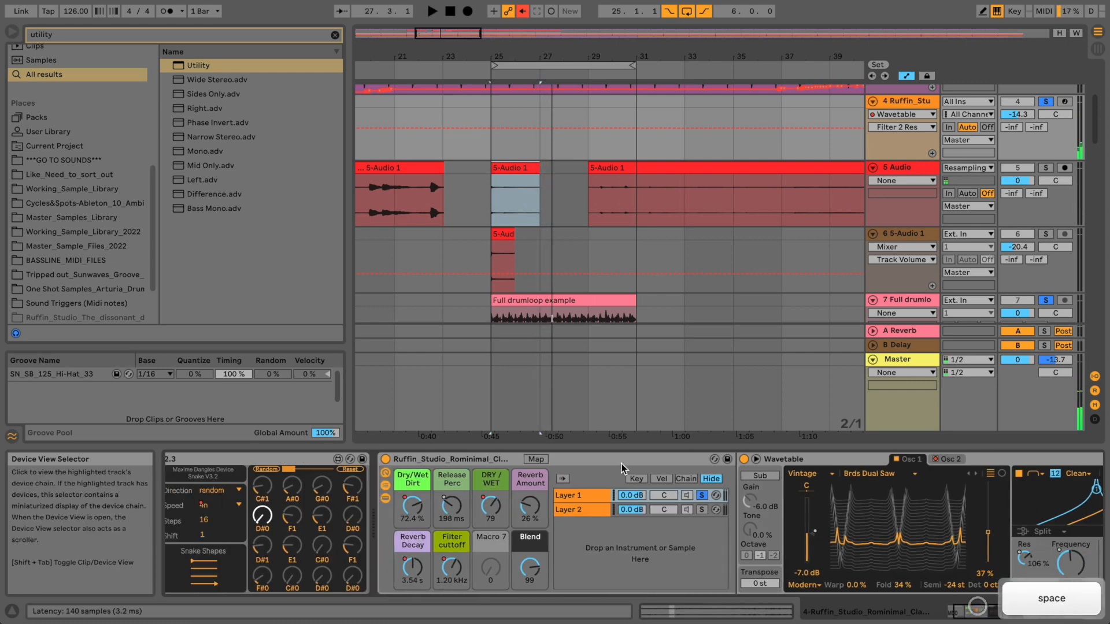
left_click_drag(522, 506, 523, 502)
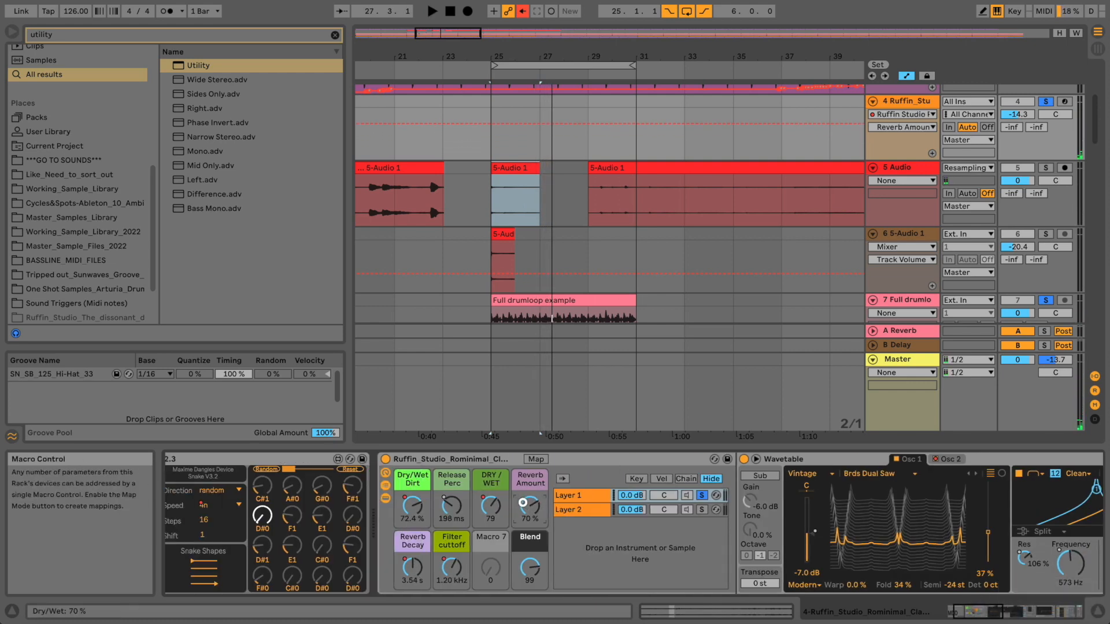
key("space")
left_click_drag(523, 503, 523, 502)
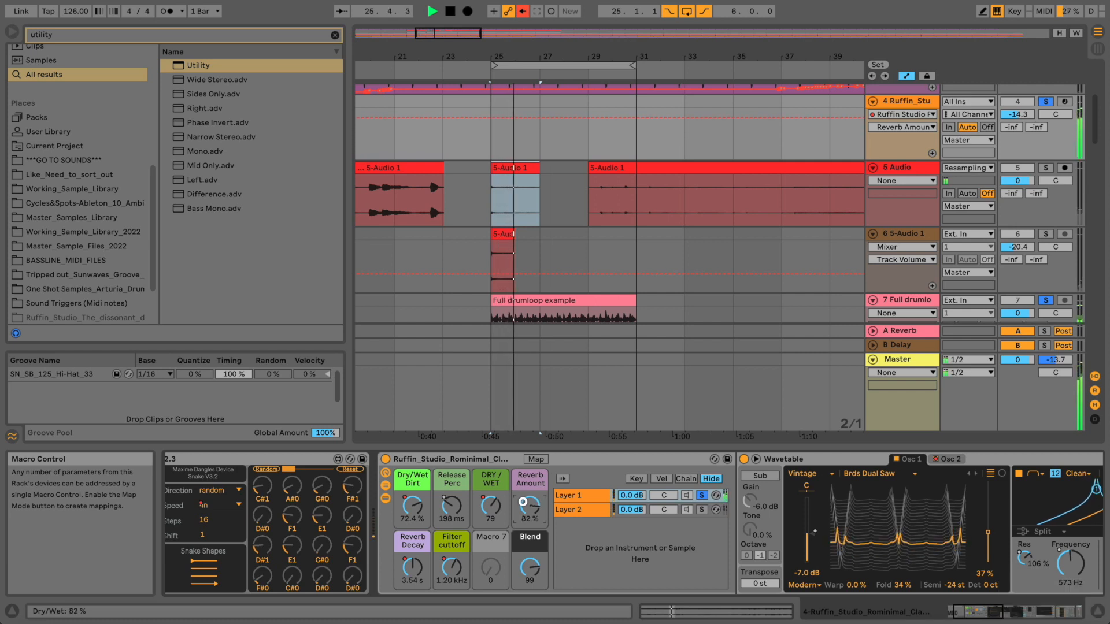
- Set the rack's Reverb Decay macro to 22.3 s, Filter cutoff to 4.96 kHz and Release Perc to 3.15 s
left_click_drag(415, 566, 443, 558)
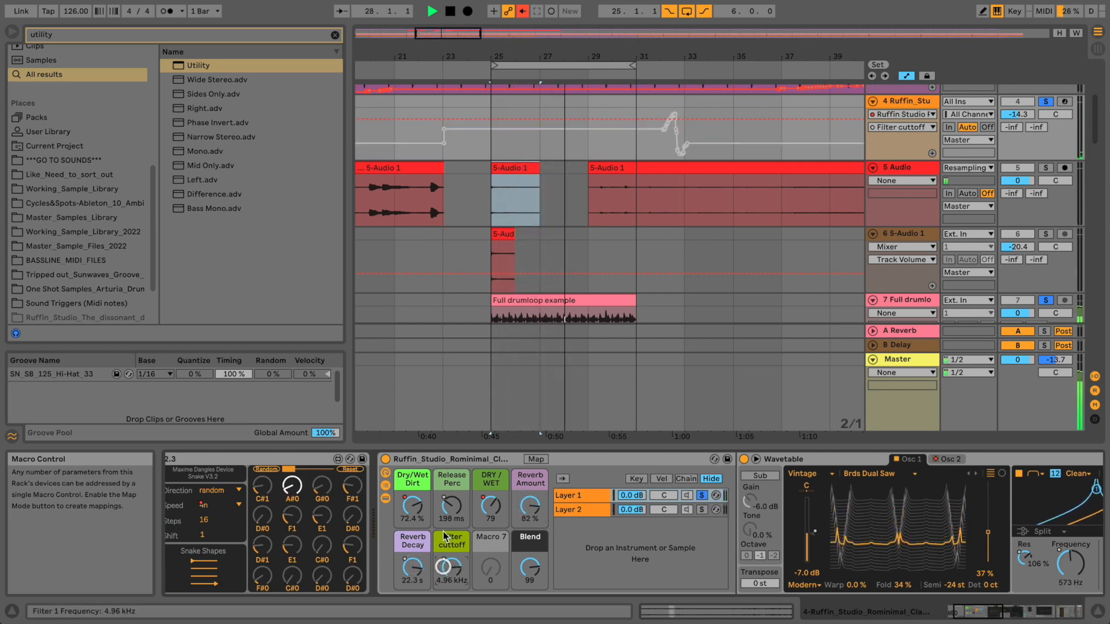
left_click_drag(449, 508, 449, 514)
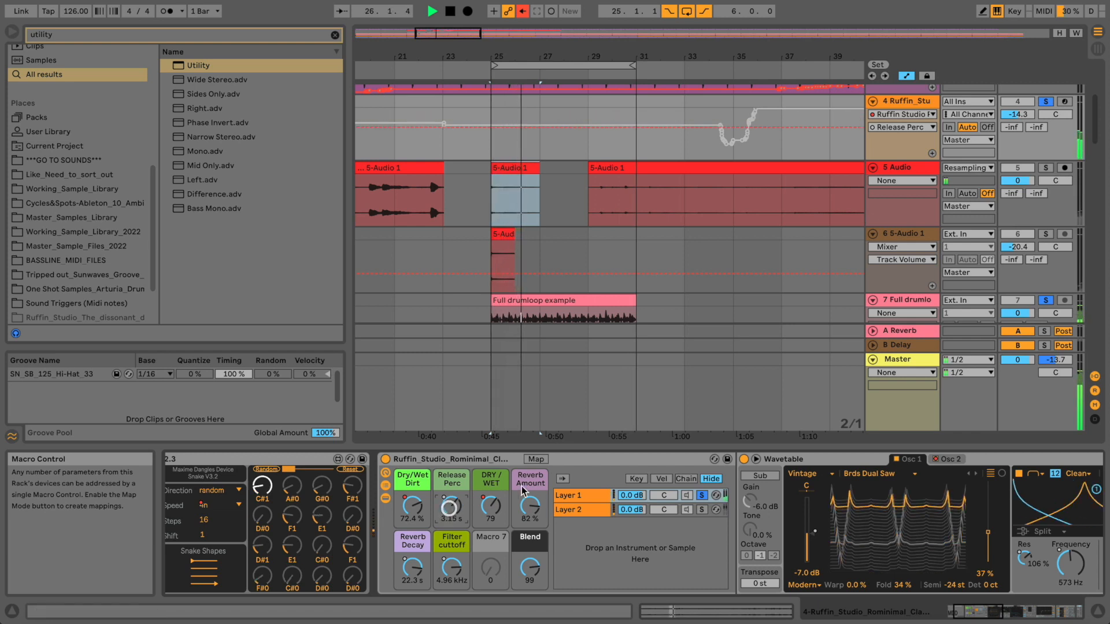
- Lower the volume of track 4 to -27.0 dB and stop playback
left_click_drag(1010, 111, 1009, 114)
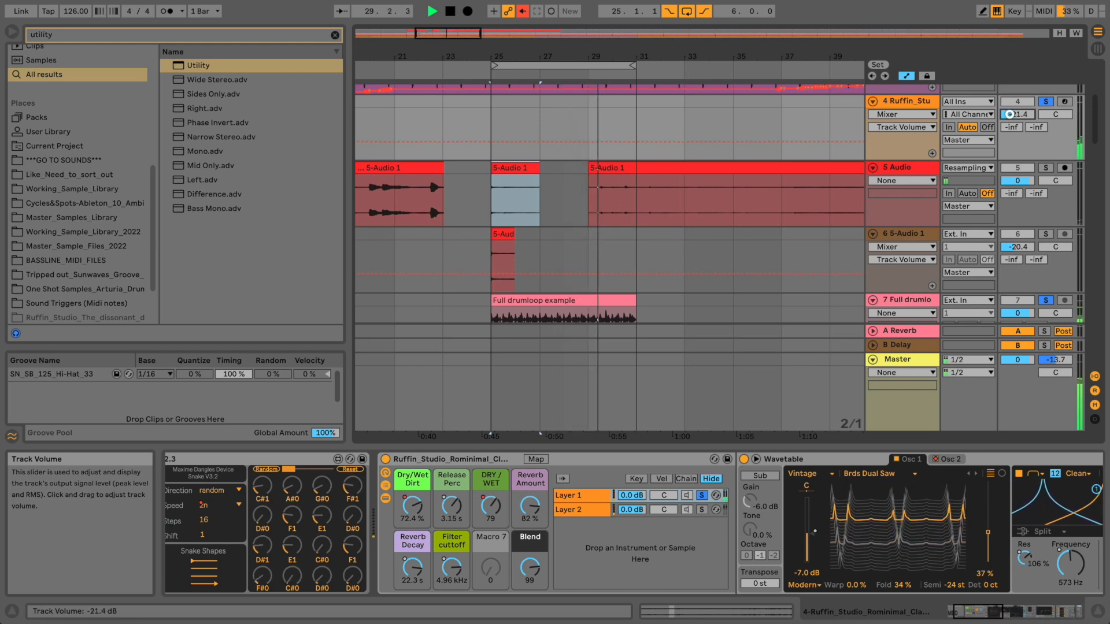
left_click_drag(1010, 114, 1009, 116)
key("space")
- Set the Wavetable's filter 1 frequency to 349 Hz and filter 2 frequency to 1.54 kHz
left_click(967, 617)
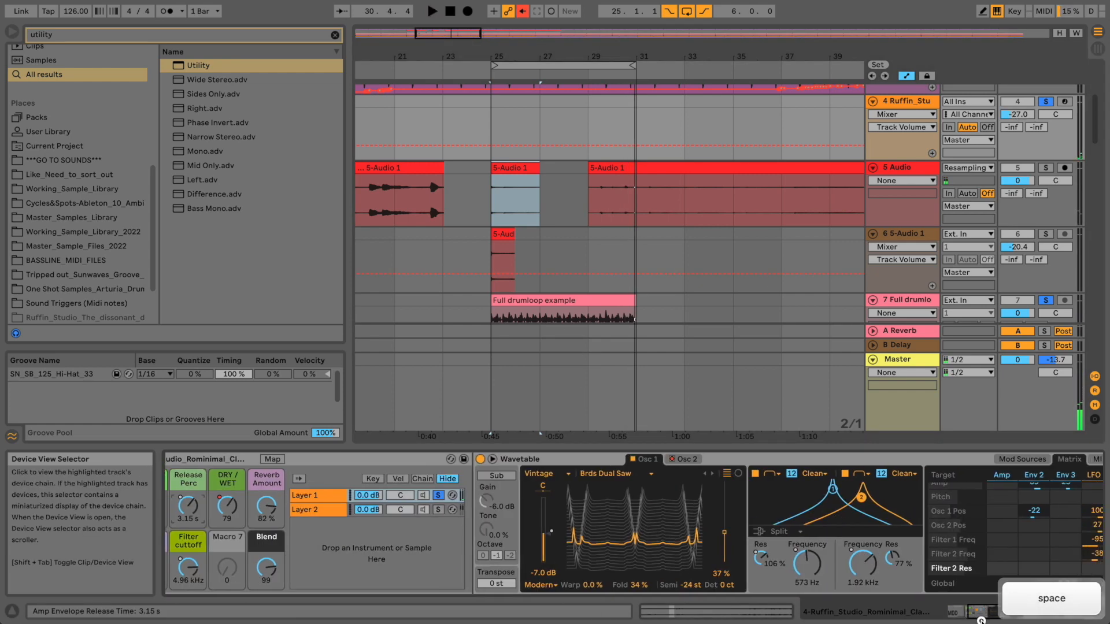
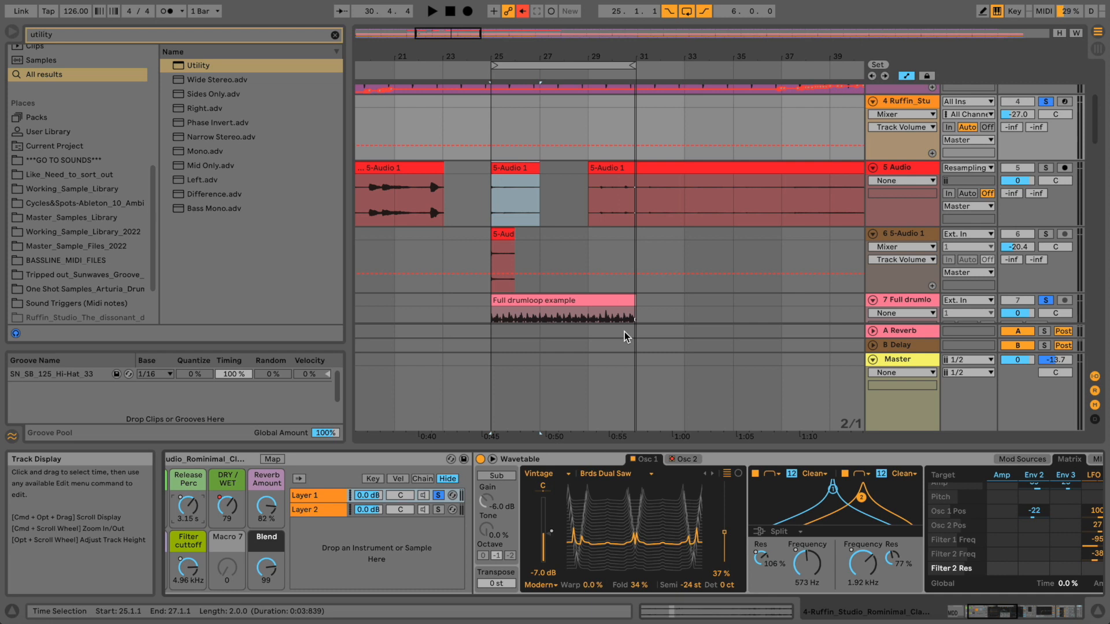
left_click_drag(980, 612, 998, 612)
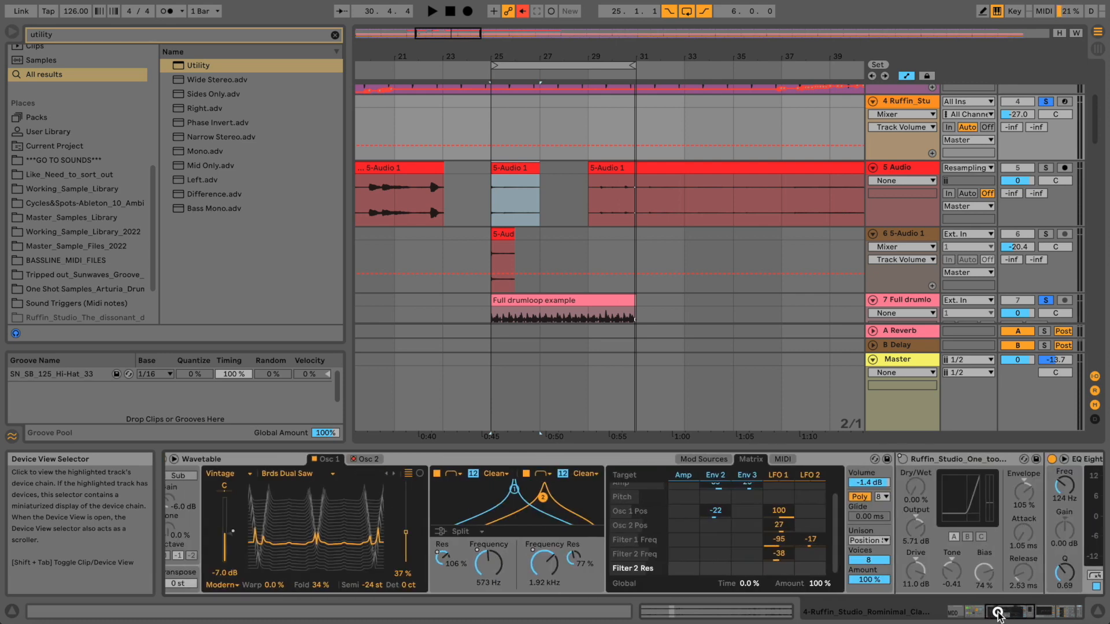
left_click(494, 562)
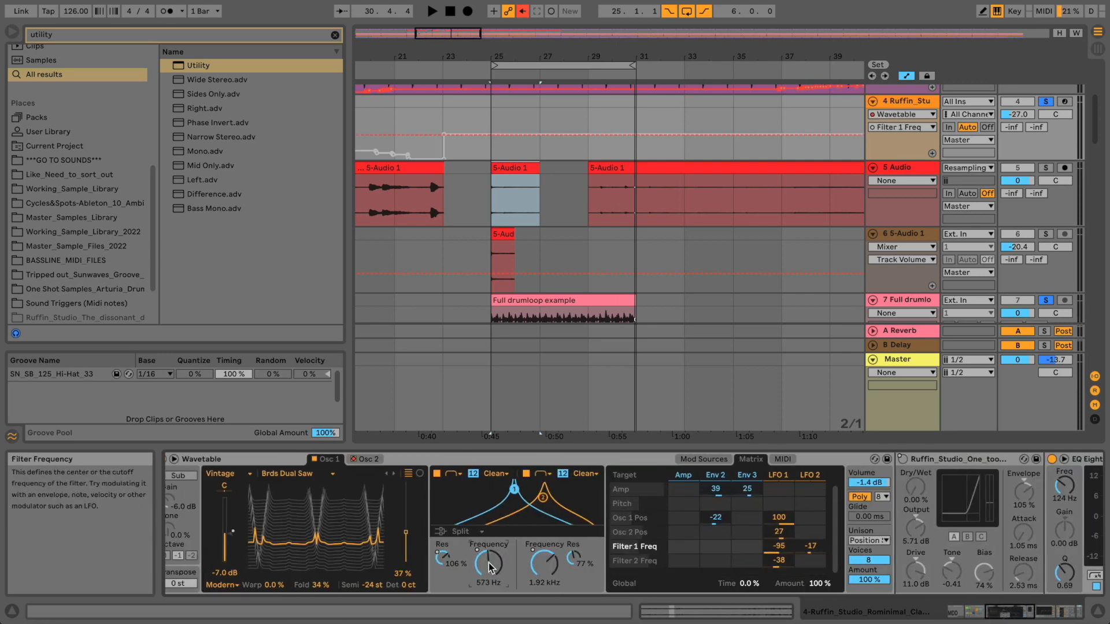
mouse_move(491, 569)
left_mouse_down()
mouse_move(491, 592)
mouse_move(490, 554)
left_mouse_up()
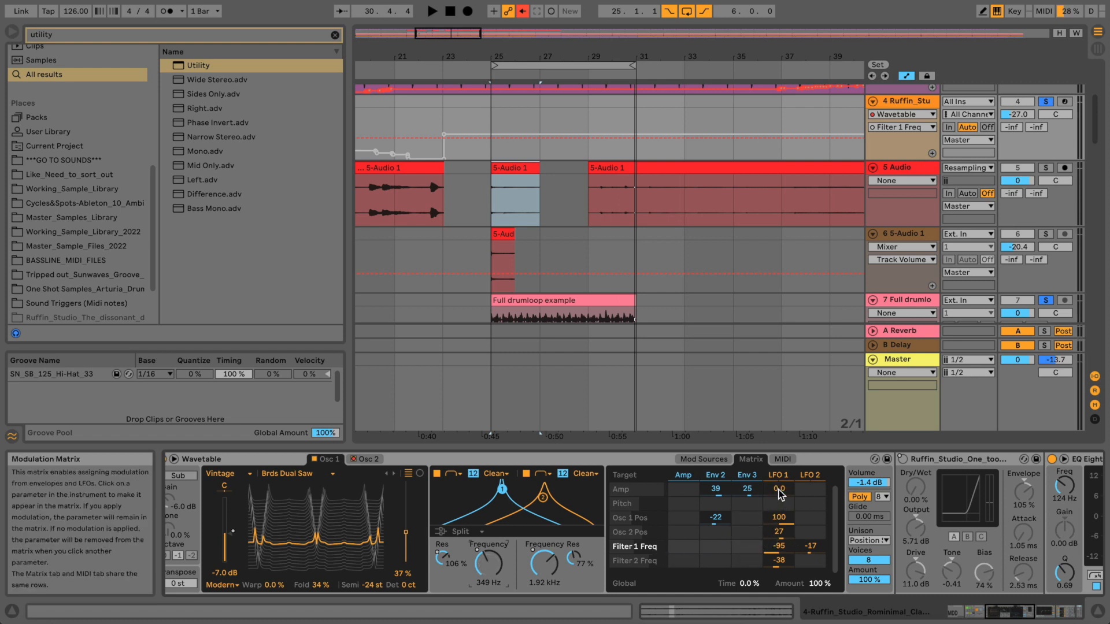
mouse_move(543, 562)
left_mouse_down()
mouse_move(543, 578)
mouse_move(540, 566)
left_mouse_up()
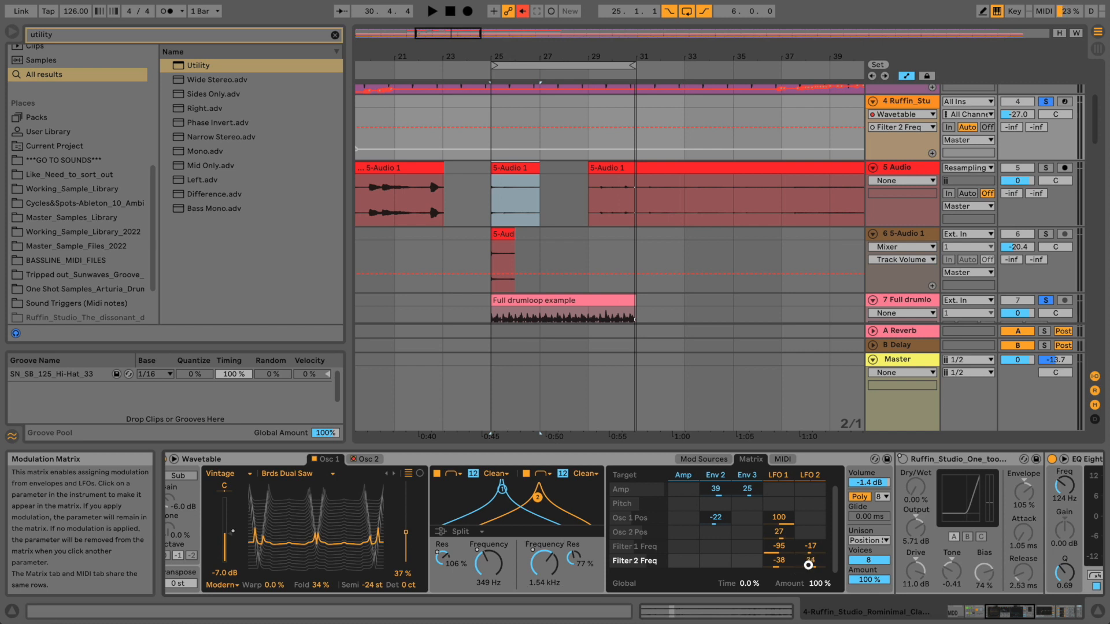
- Change LFO 2's rate and give it the random waveform with 100% amount and 14% shape
left_click(818, 479)
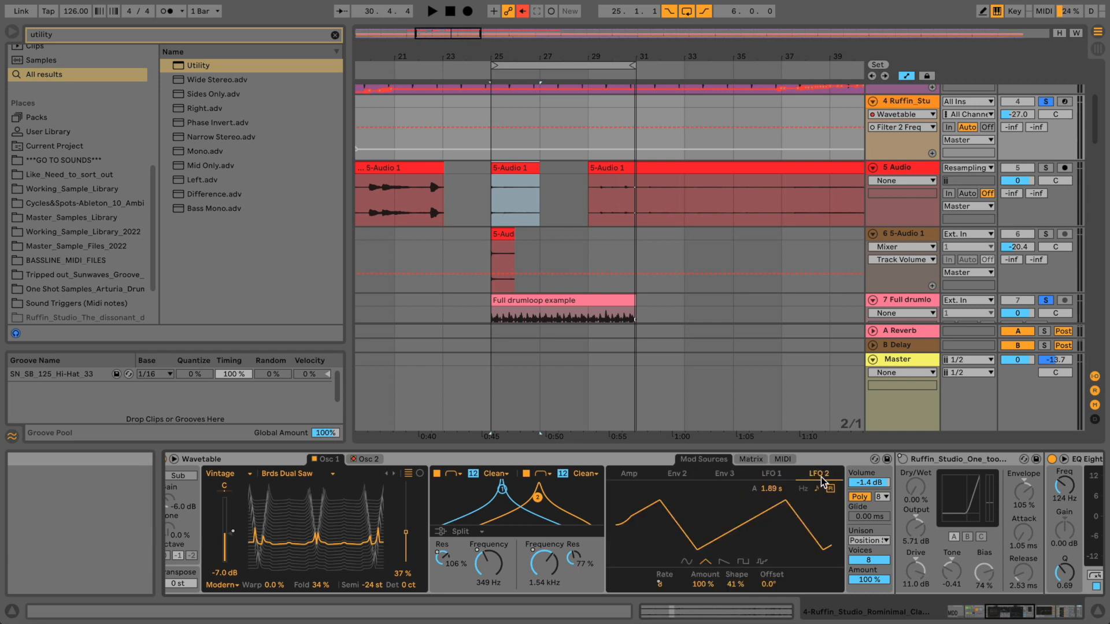
left_click_drag(660, 584, 666, 578)
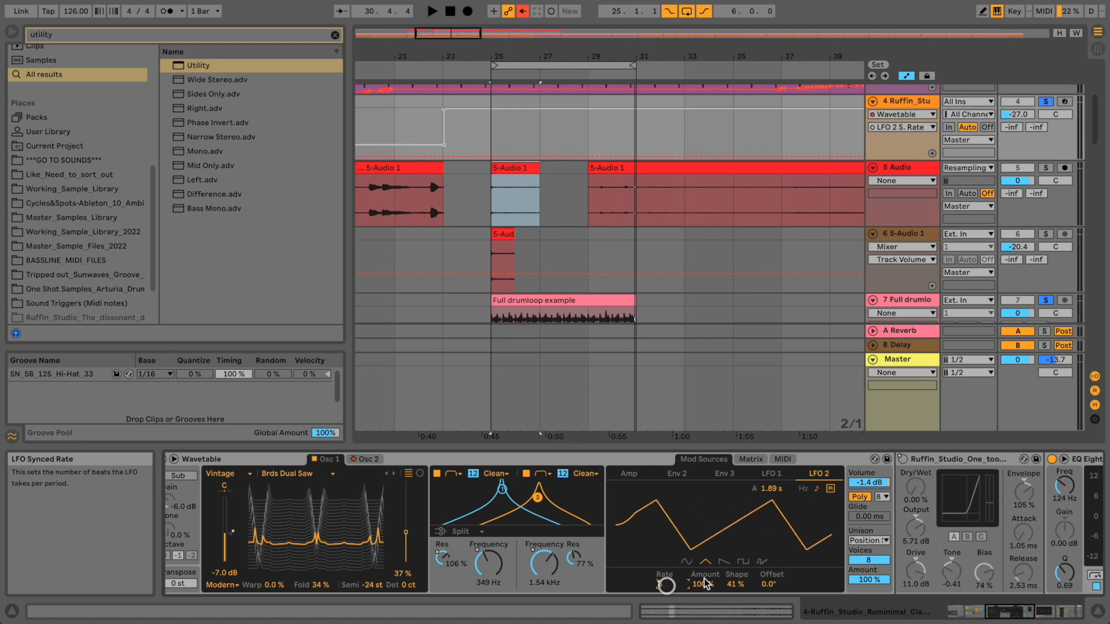
left_click(741, 563)
left_click(762, 561)
left_click(723, 585)
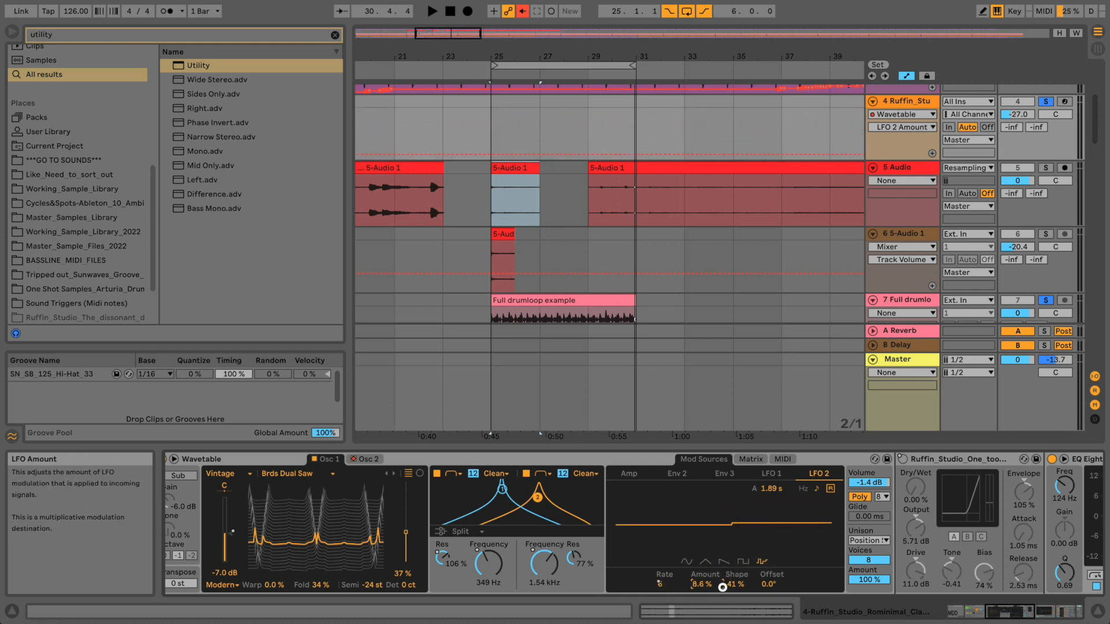
left_click_drag(733, 585, 853, 611)
- Show oscillator 2 with its Harmonics 4 wavetable in Layer 1 and toggle its on/off state
mouse_move(1011, 615)
left_mouse_down()
mouse_move(1058, 613)
mouse_move(999, 610)
left_mouse_up()
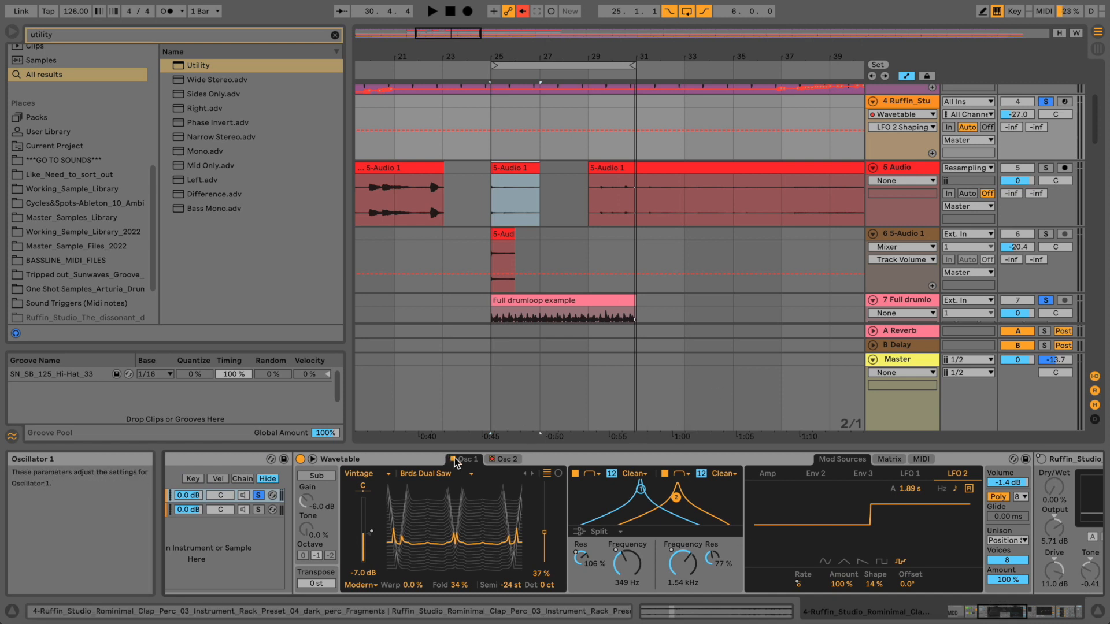
left_click(495, 461)
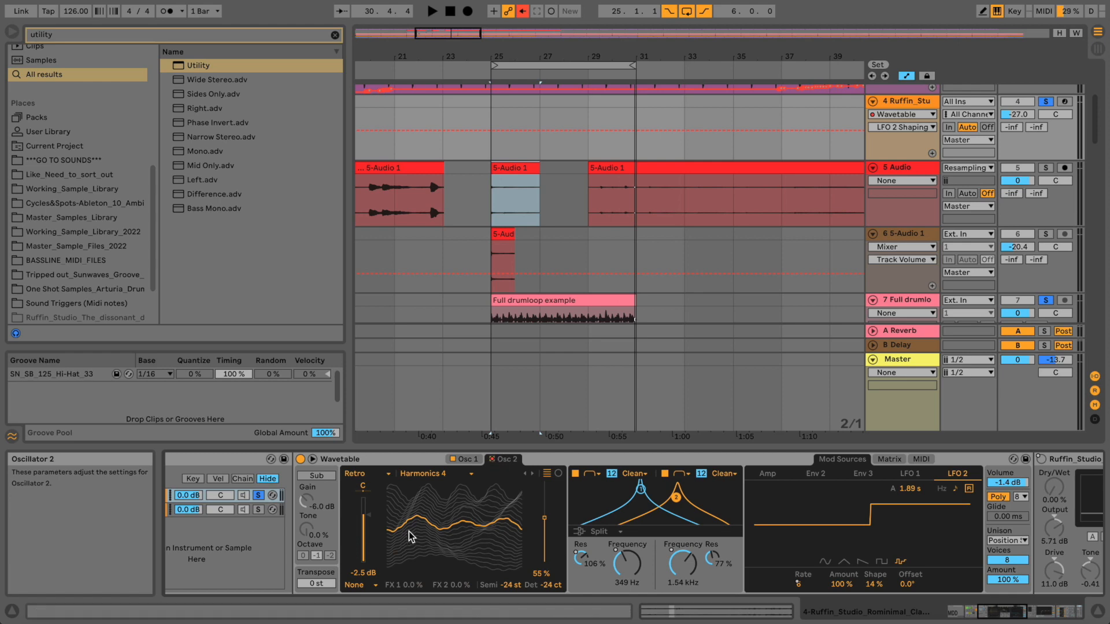
left_click(492, 459)
- Replace the rack's Layer 2 with a duplicate of Layer 1, keeping both layers soloed
left_click_drag(1003, 611, 983, 611)
left_click(689, 510)
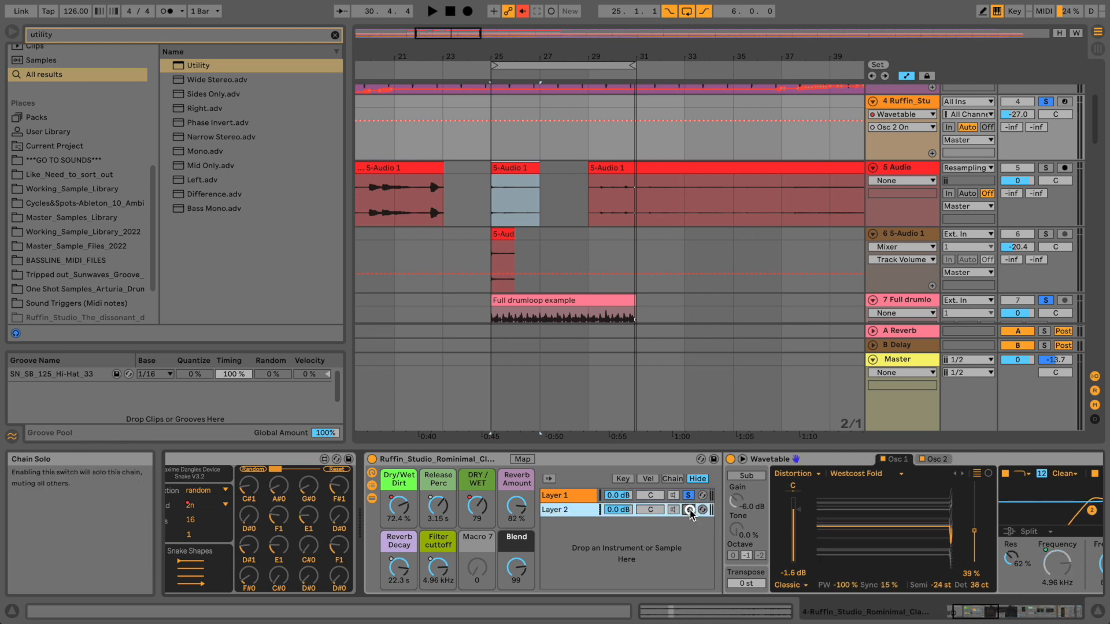
left_click(587, 497)
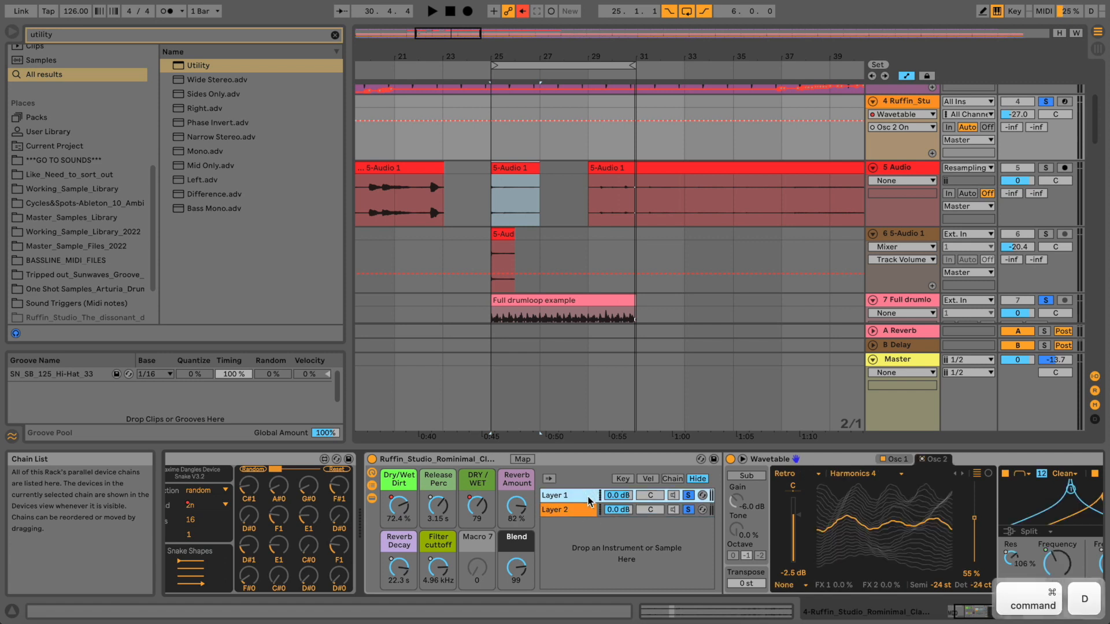
key("super+d")
left_click(584, 523)
key("Delete")
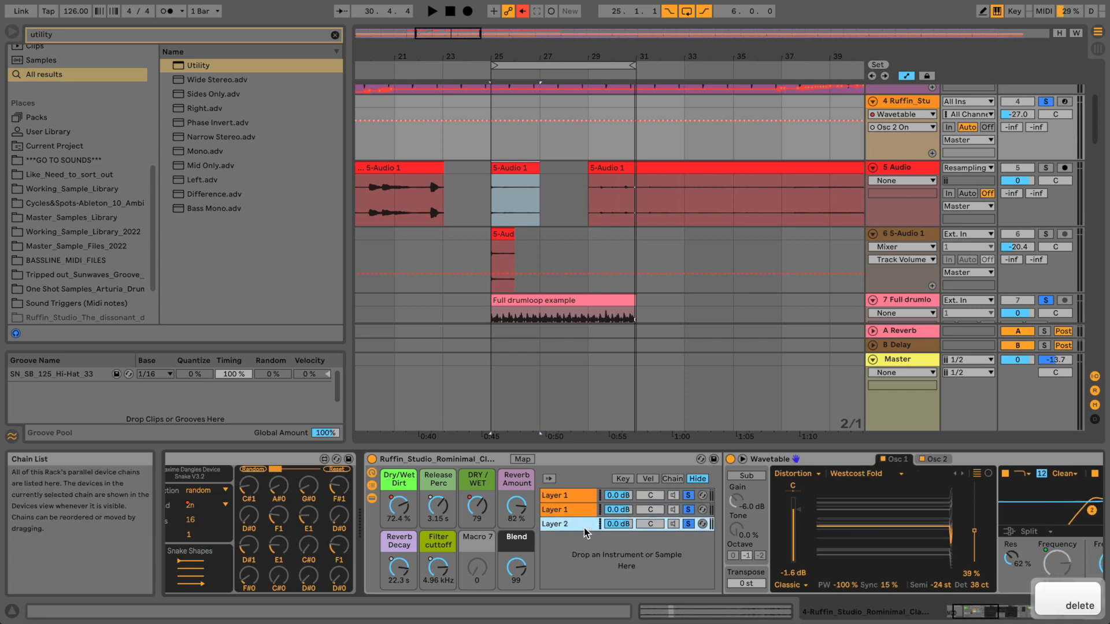
- In the duplicated layer, load the Sweep Random wavetable in oscillator 2 and Sys8 Comb in oscillator 1
scroll(910, 595, "right", 5)
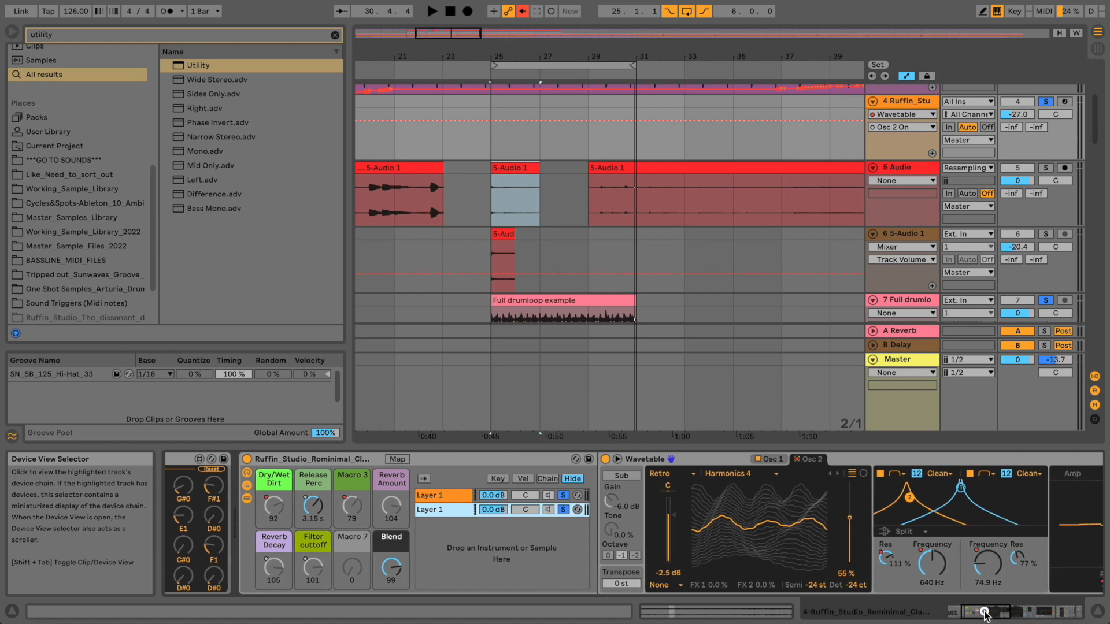
left_click(542, 474)
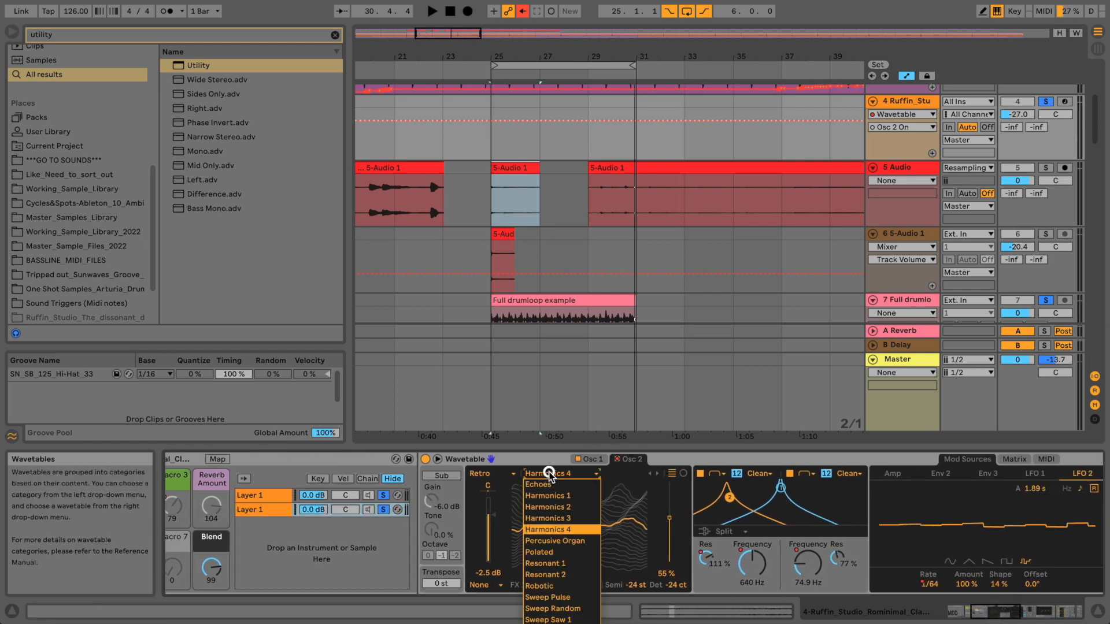
left_click(553, 607)
left_click(592, 461)
left_click(567, 474)
left_click(566, 559)
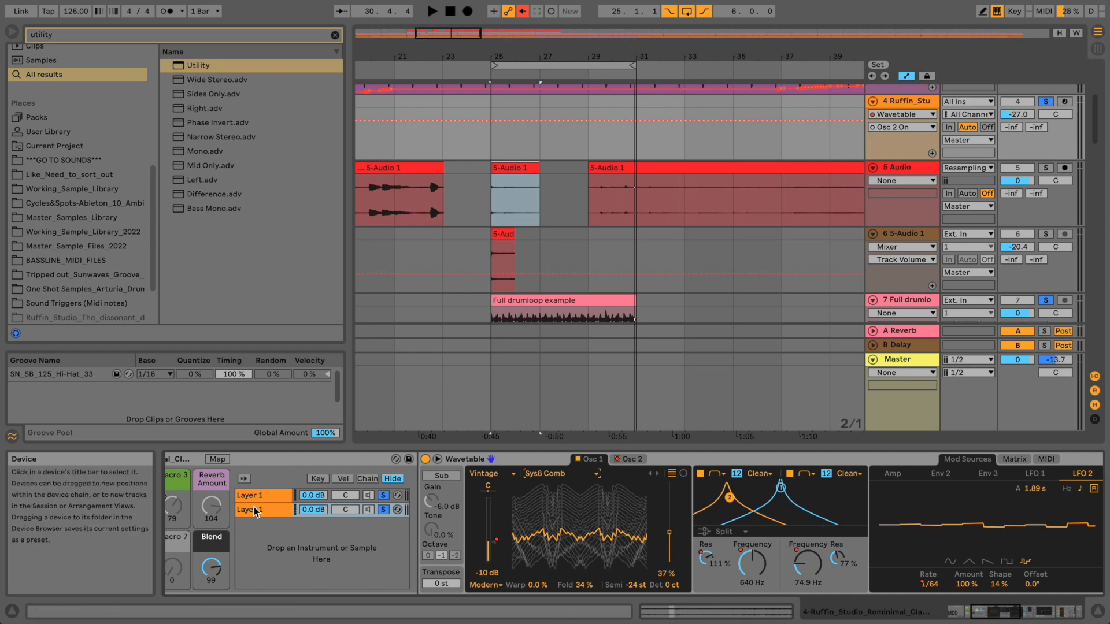
- In the original Layer 1, set the amp envelope's decay to 55.8 ms and filter 1's frequency to 181 Hz while auditioning
left_click(272, 498)
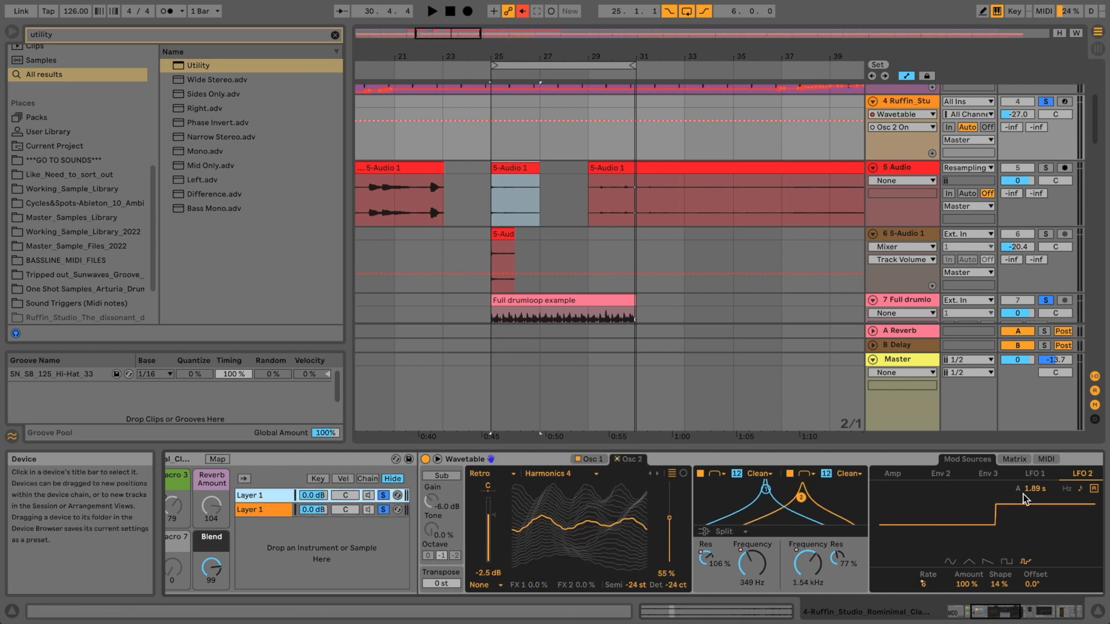
left_click(902, 473)
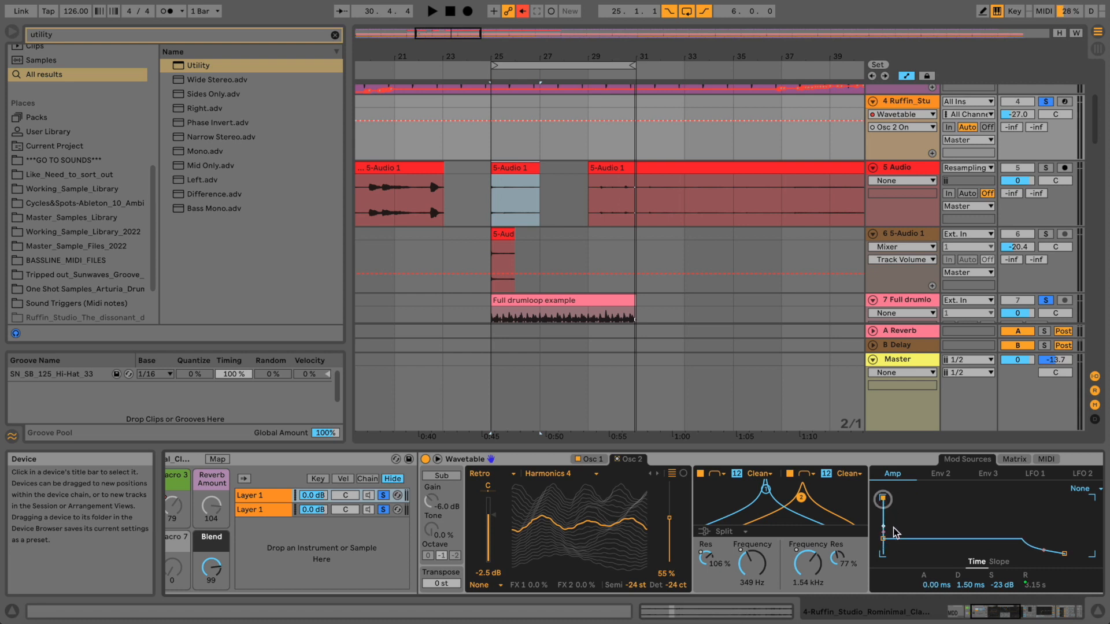
left_click_drag(898, 539, 900, 538)
key("space")
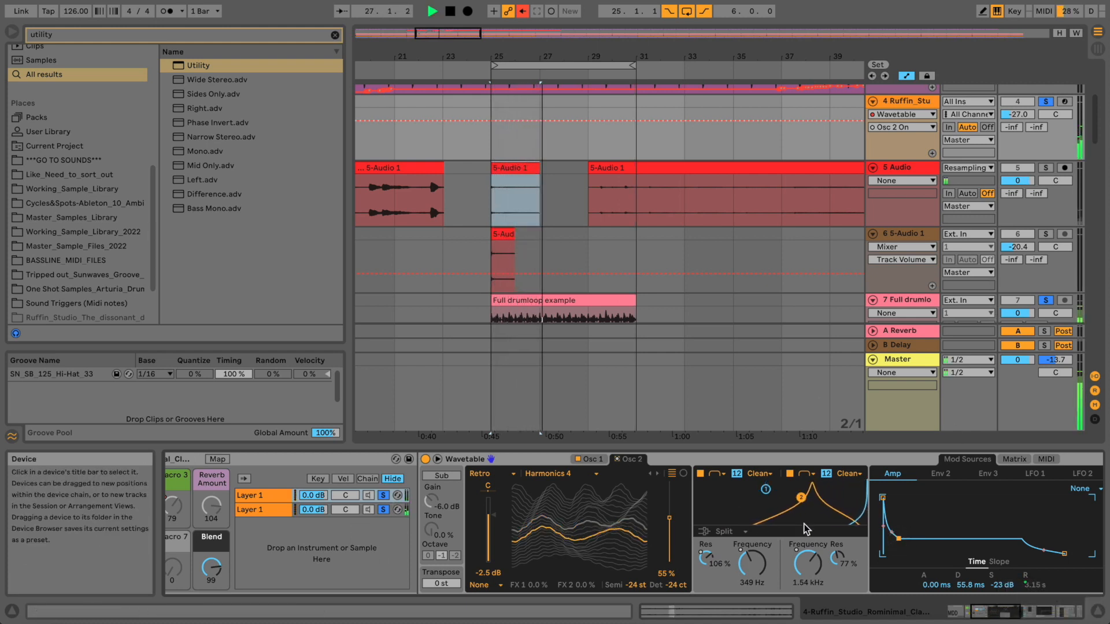
mouse_move(754, 567)
left_mouse_down()
mouse_move(751, 575)
mouse_move(742, 555)
left_mouse_up()
key("space")
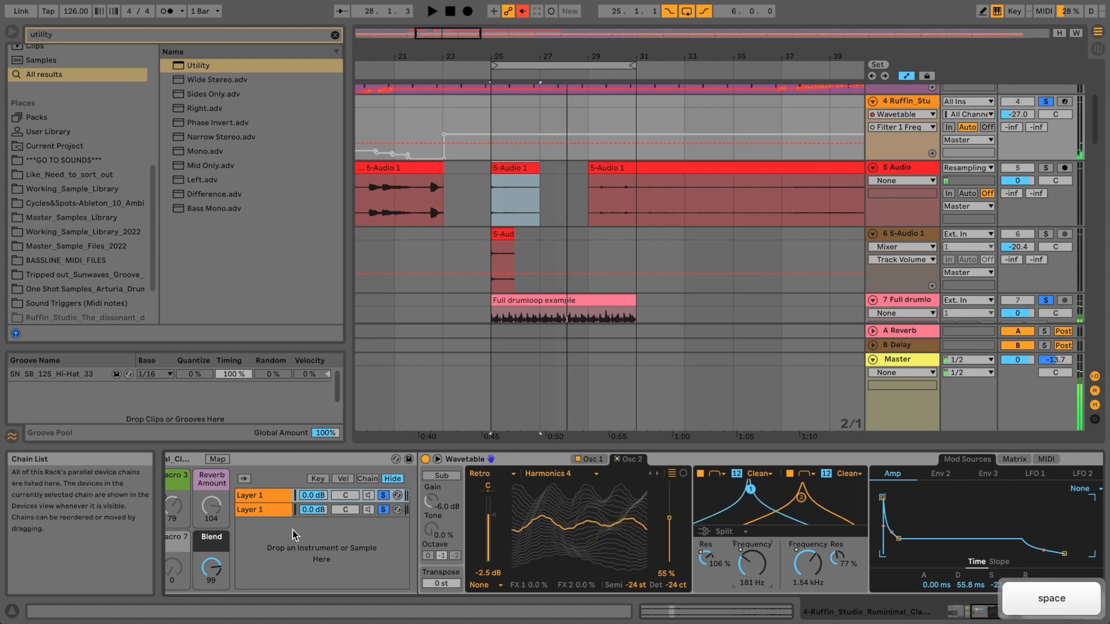
- Shape the duplicated layer's amp envelope with 469 ms attack, 79.6 ms decay and -12 dB sustain
left_click(263, 510)
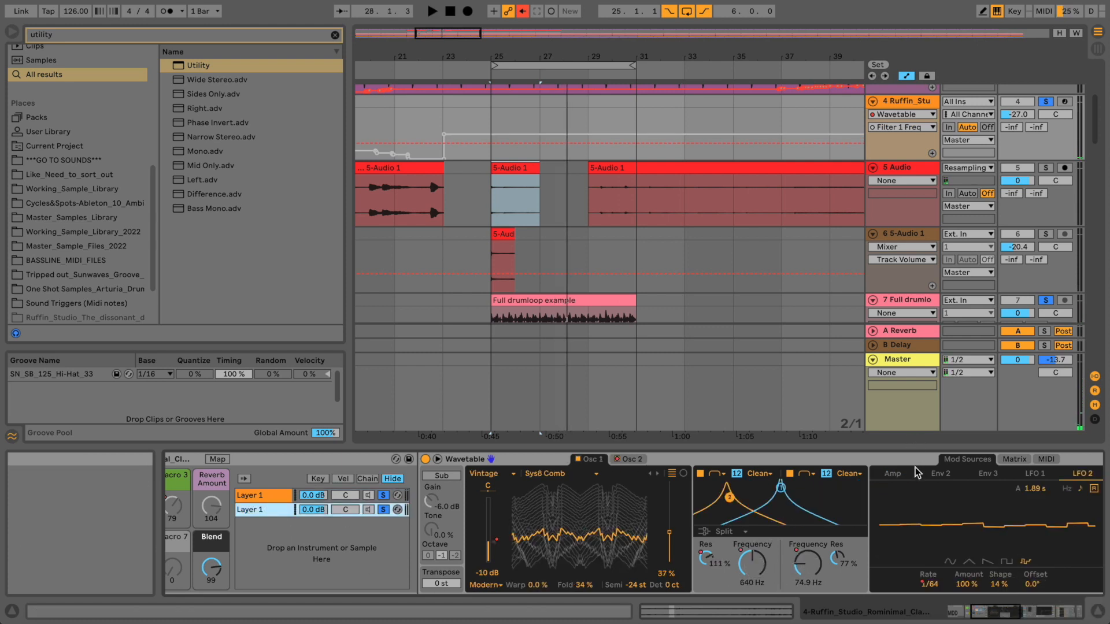
left_click(899, 474)
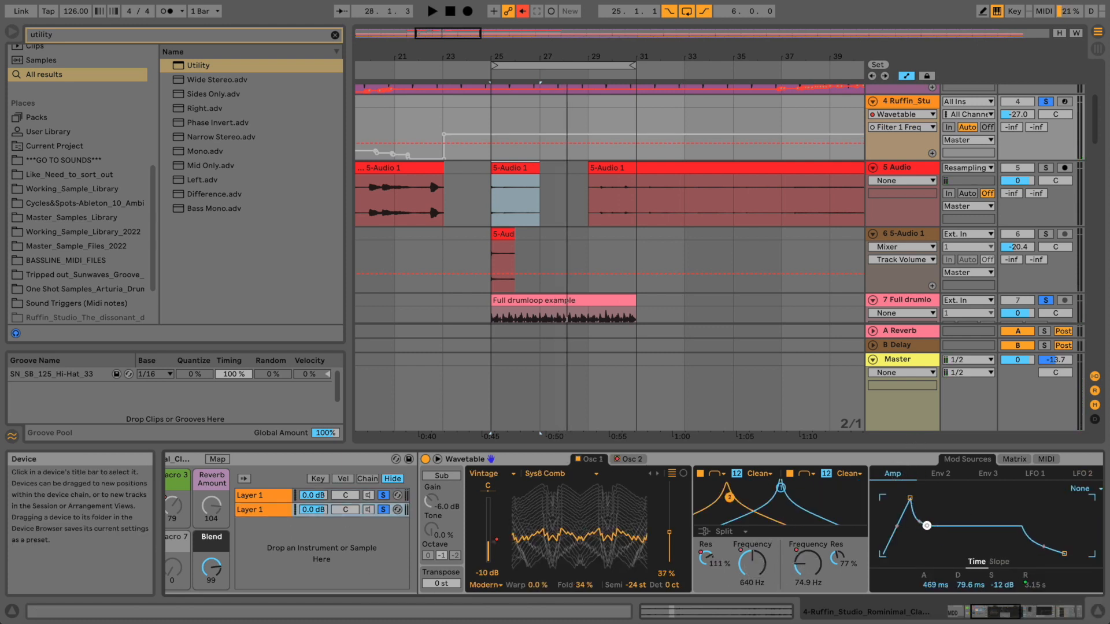
- Adjust the duplicated layer's LFO 1 rate and set its LFO 2 rate to 3/4
left_click(1035, 473)
left_click_drag(928, 582, 928, 586)
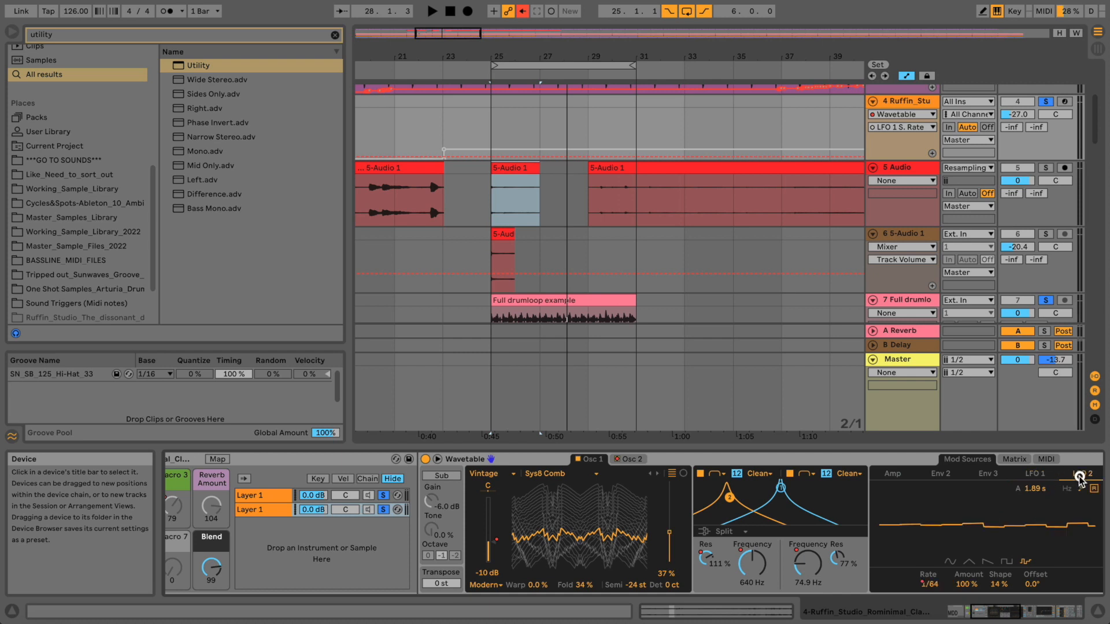
left_click_drag(919, 574, 922, 581)
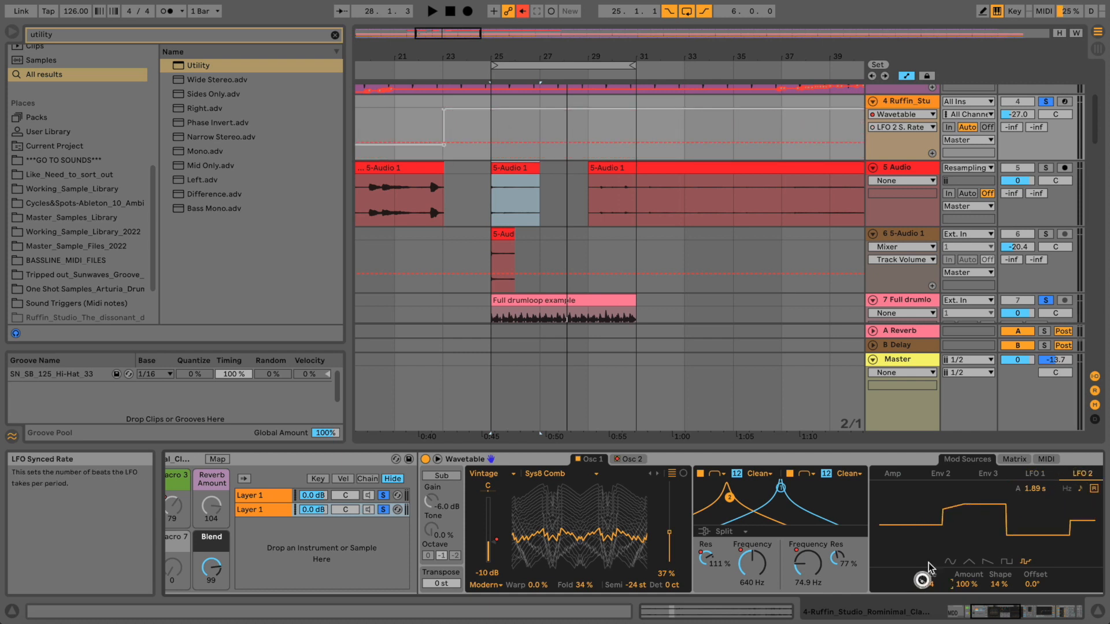
- Play the loop and solo only the duplicated layer to audition its two oscillators
left_click(570, 474)
key("space")
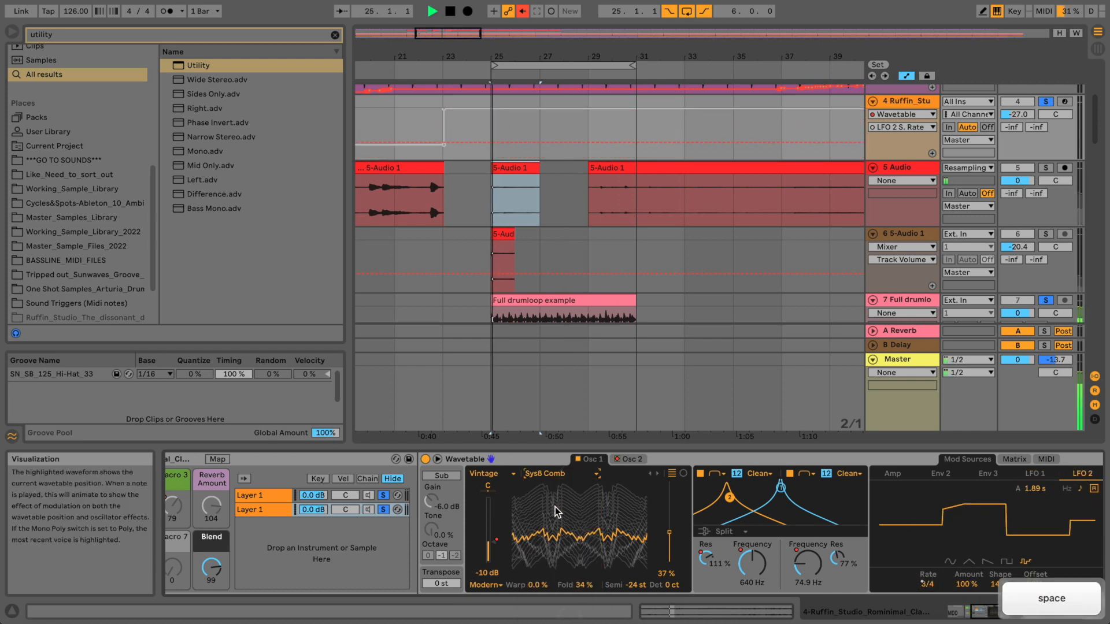
left_click(621, 463)
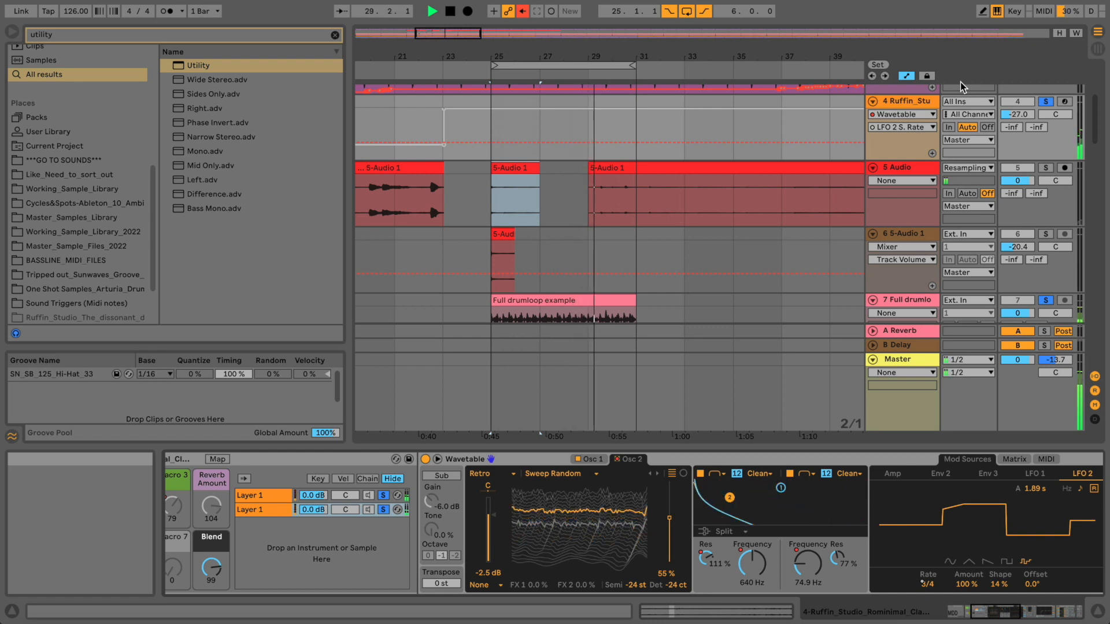
left_click(381, 512)
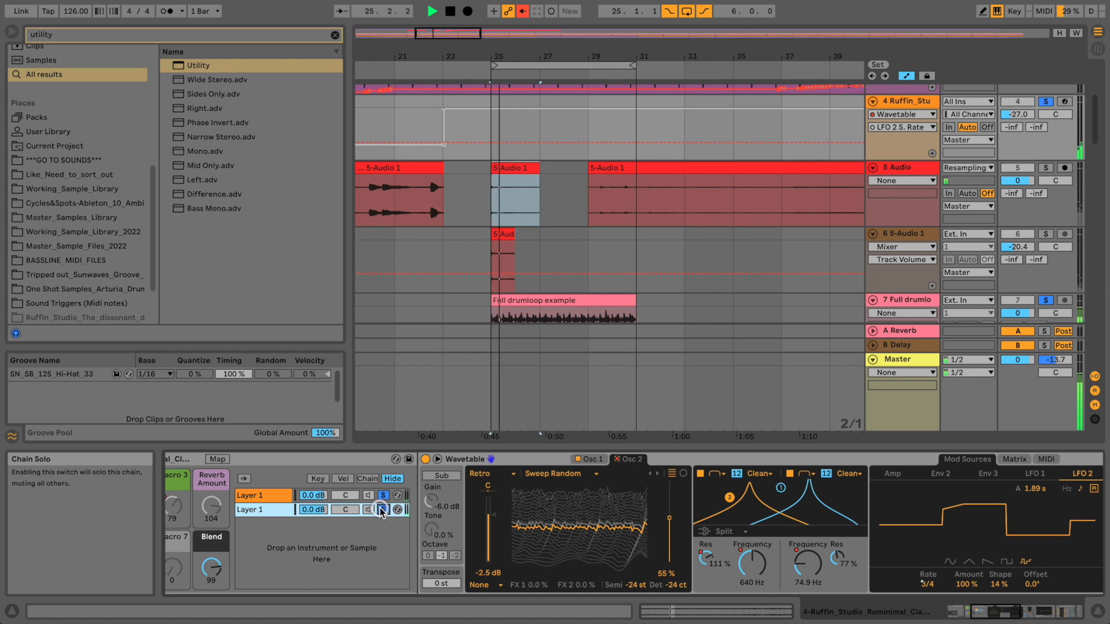
left_click(382, 510)
key("space")
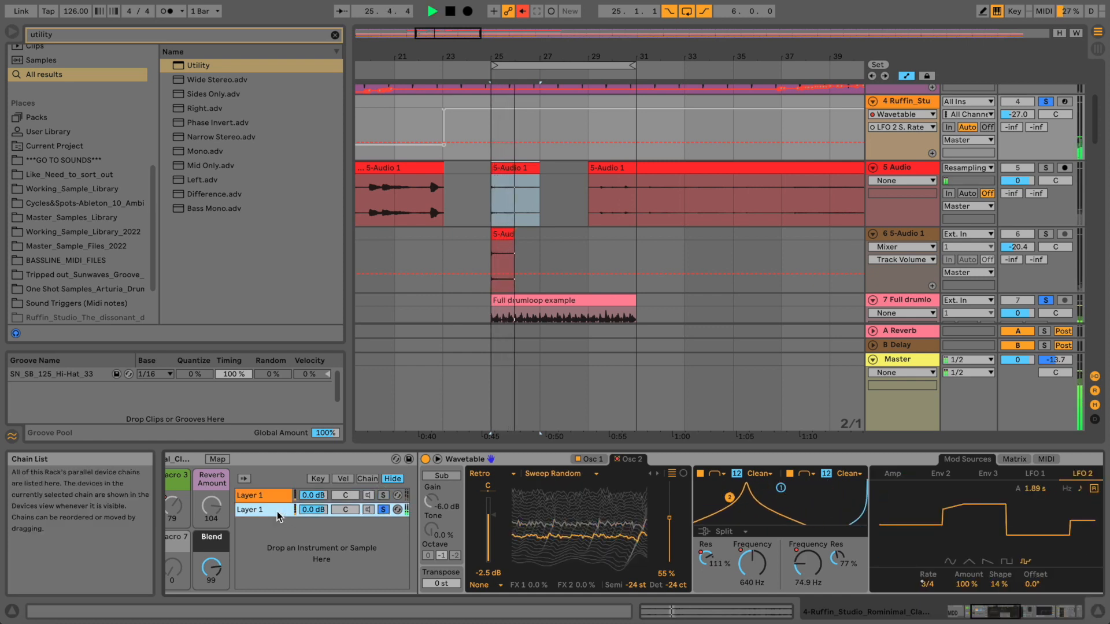
- Set the duplicated layer's filter 1 resonance to 101% and raise filter 2's frequency to 676 Hz during playback
left_click(709, 558)
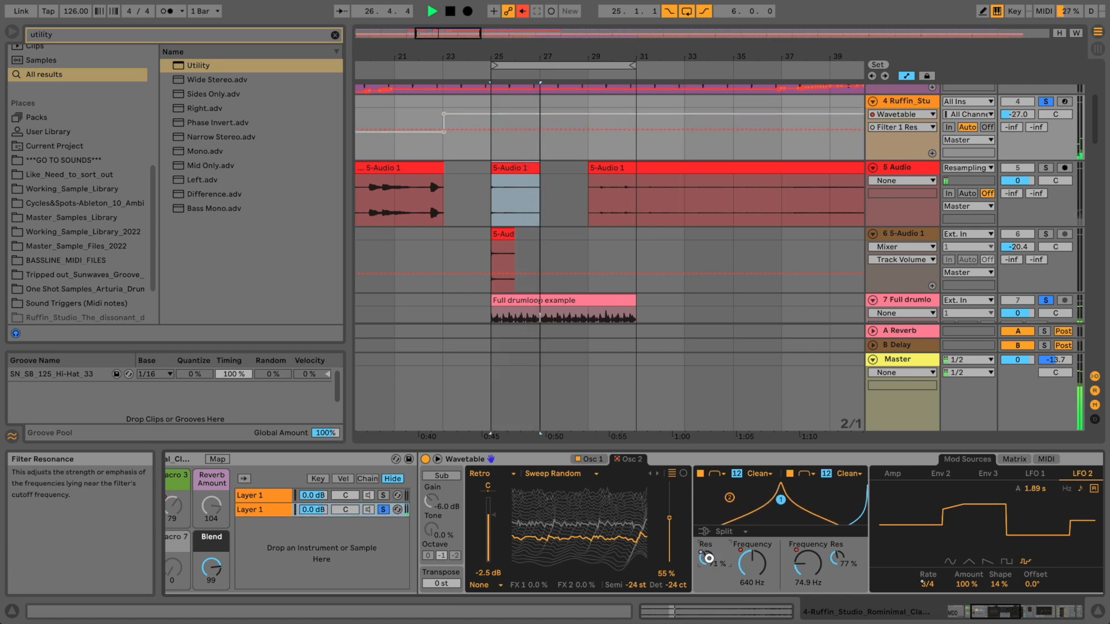
left_click_drag(709, 558, 709, 533)
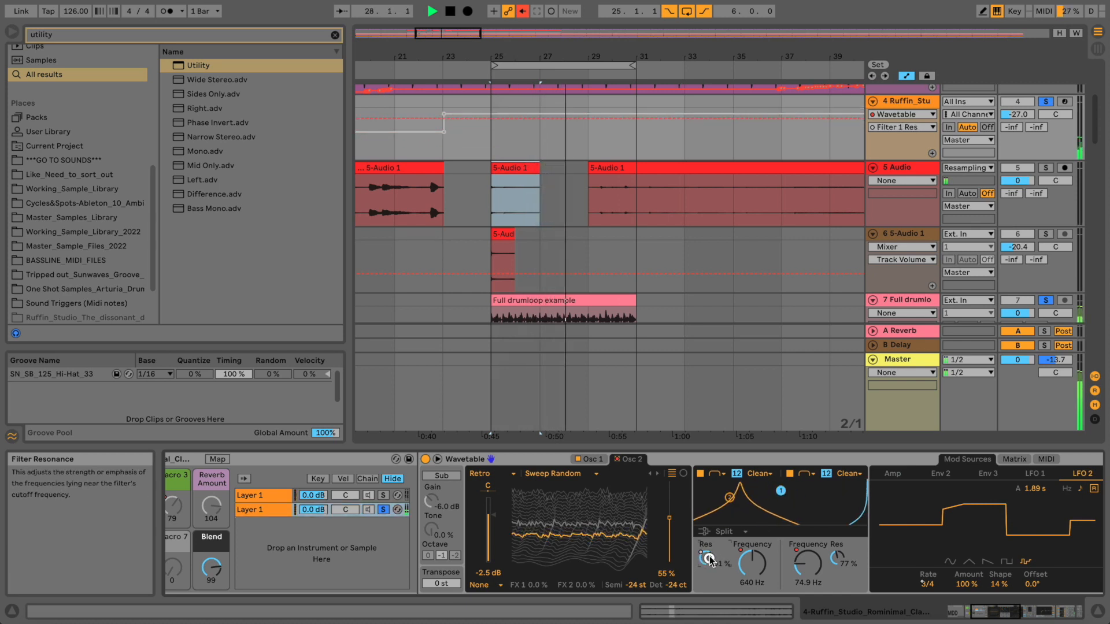
left_click_drag(822, 564, 822, 535)
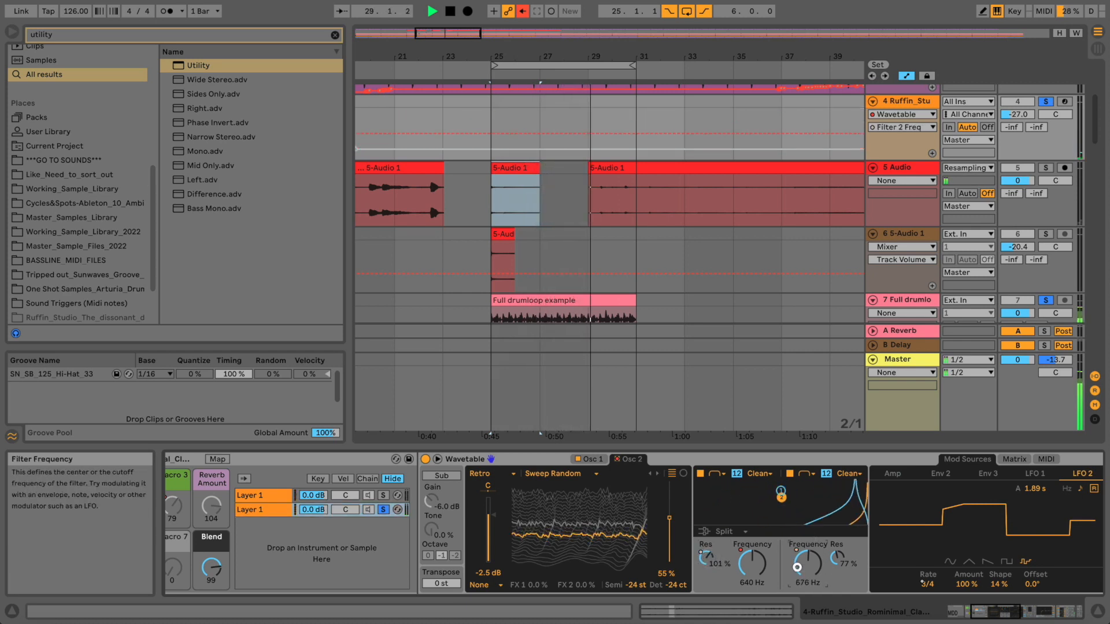
- Stop playback, add an LFO device after the duplicated layer's Wavetable and map it to the filter 2 frequency
key("space")
left_click_drag(977, 611, 990, 611)
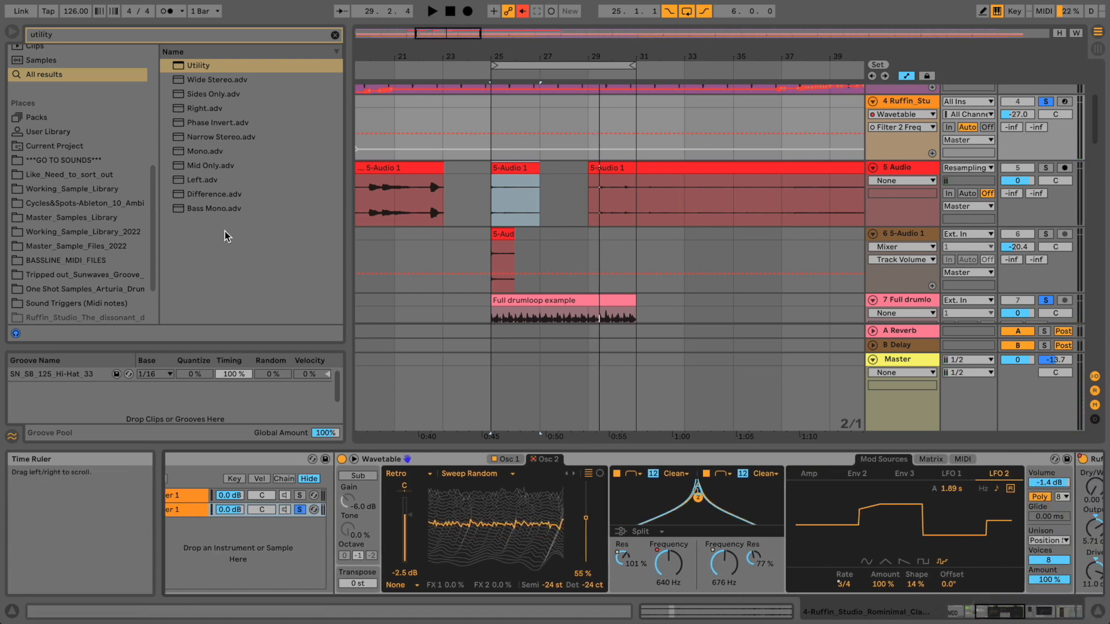
left_click(335, 35)
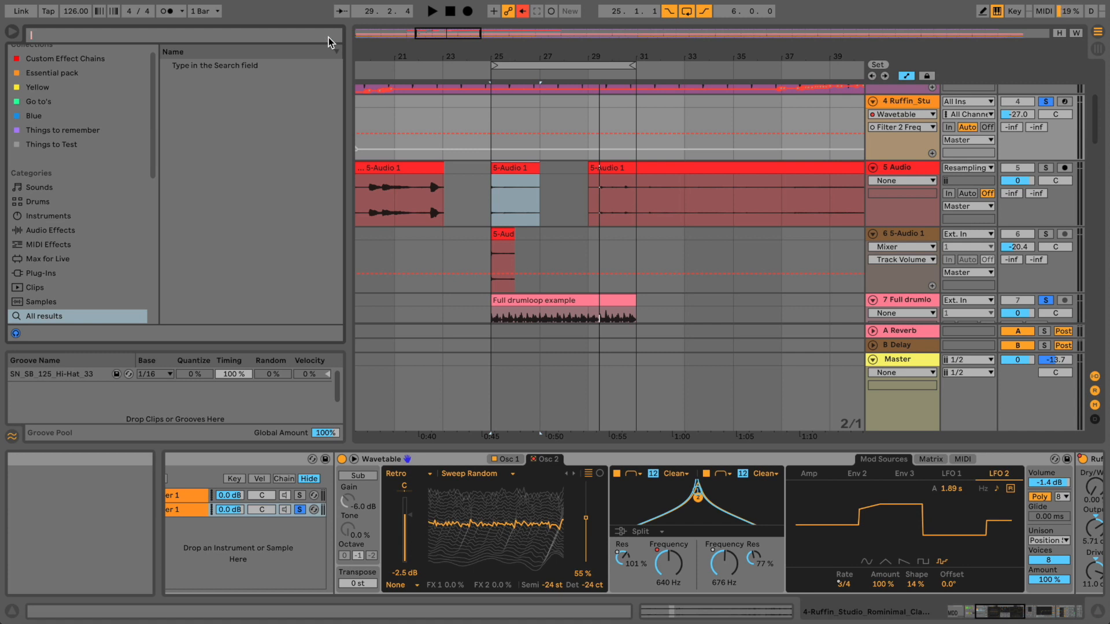
type("lfo")
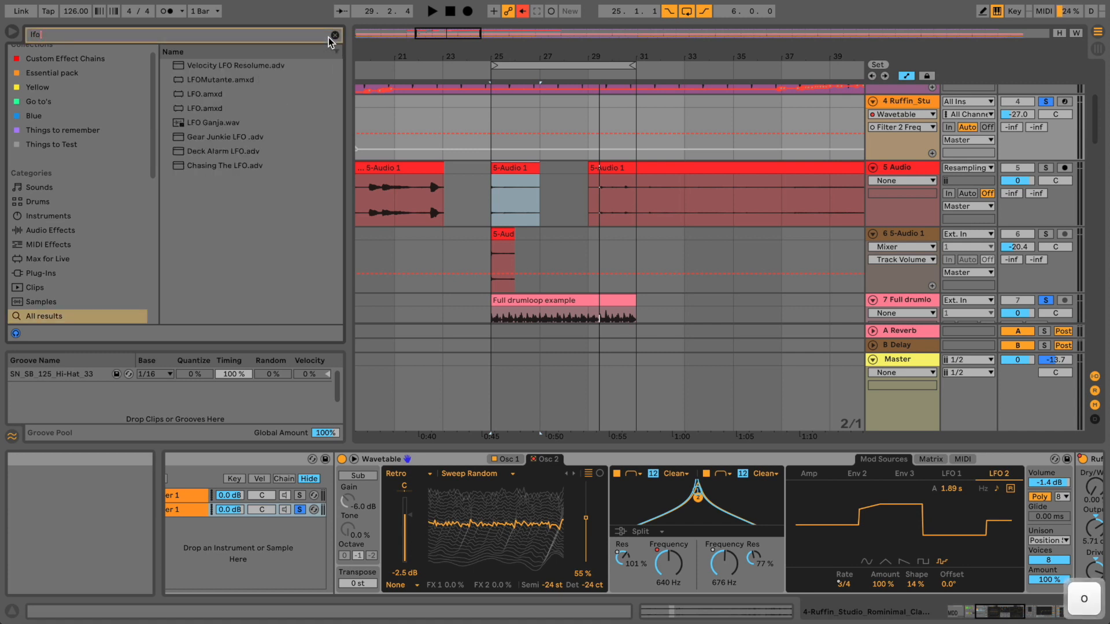
left_click_drag(203, 94, 420, 469)
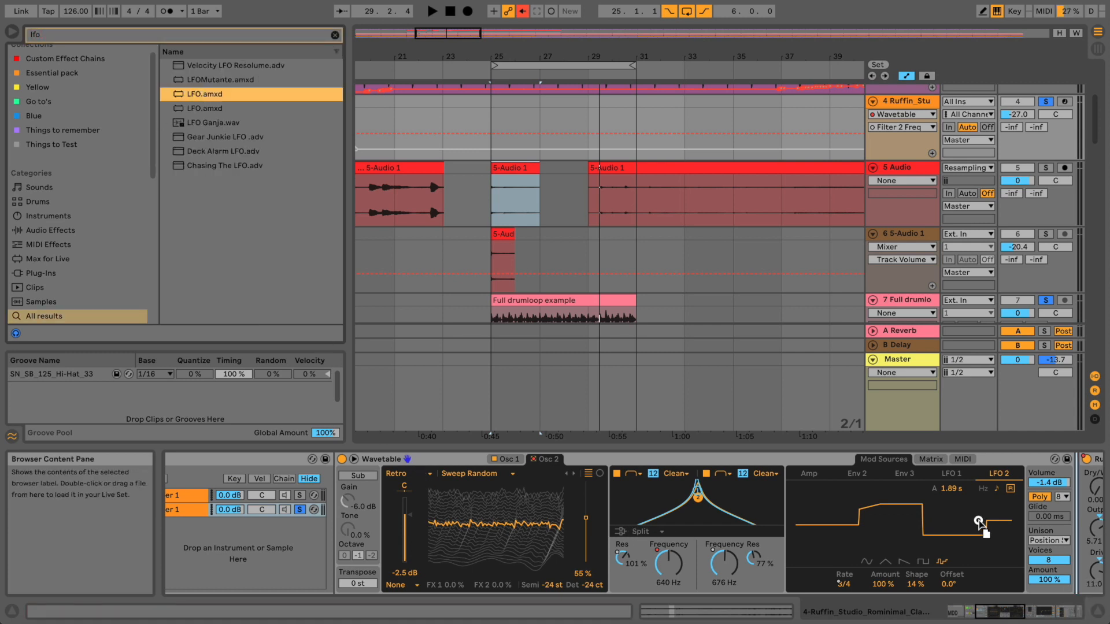
left_click_drag(1091, 528, 856, 486)
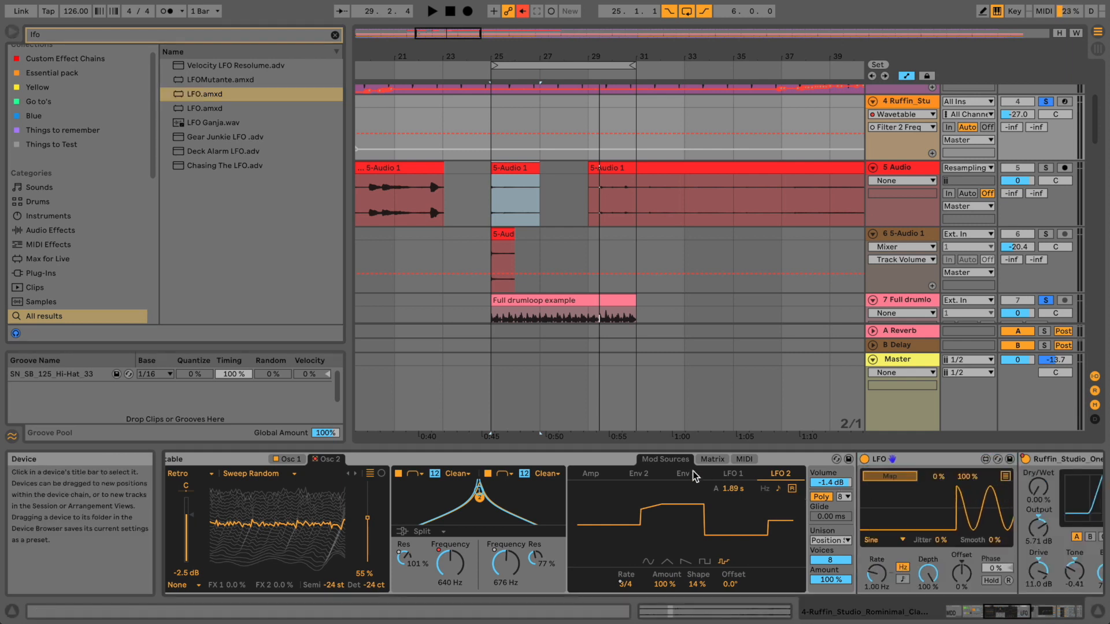
left_click(507, 564)
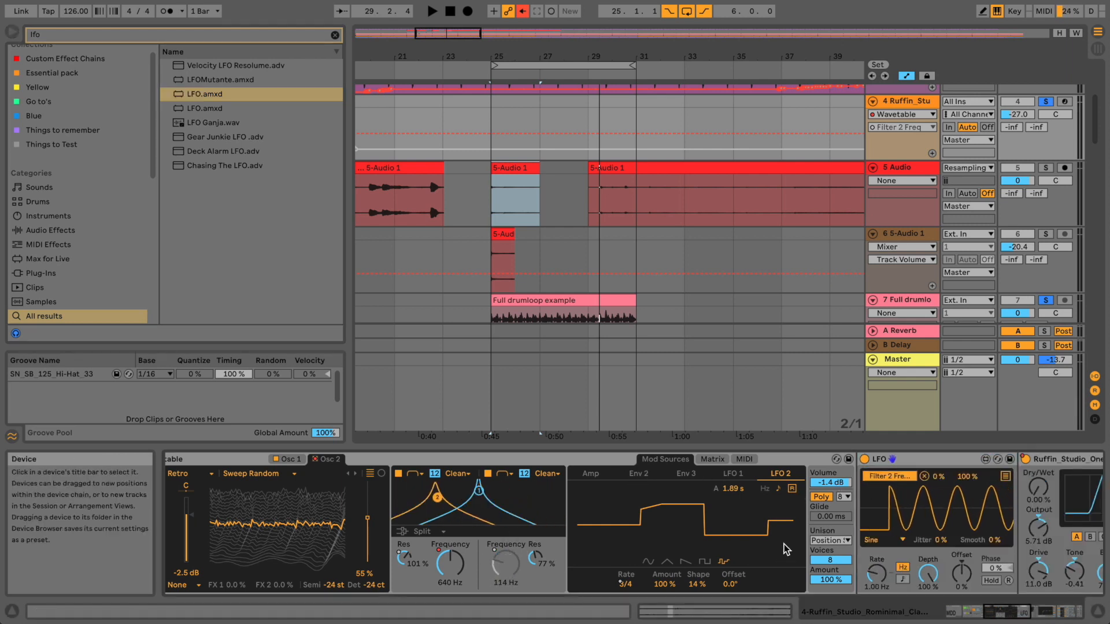
- Sync the LFO device's rate at 1/64, set its depth to 70.1% and choose the Bin waveform
left_click(903, 580)
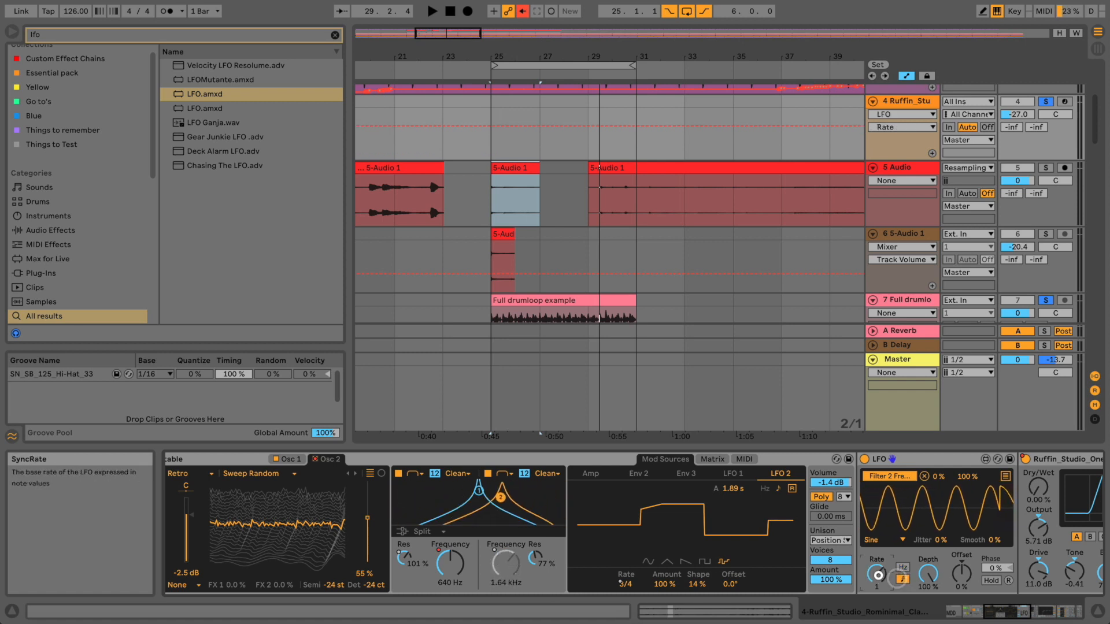
left_click_drag(879, 605, 878, 623)
left_click_drag(929, 576, 928, 534)
left_click(883, 540)
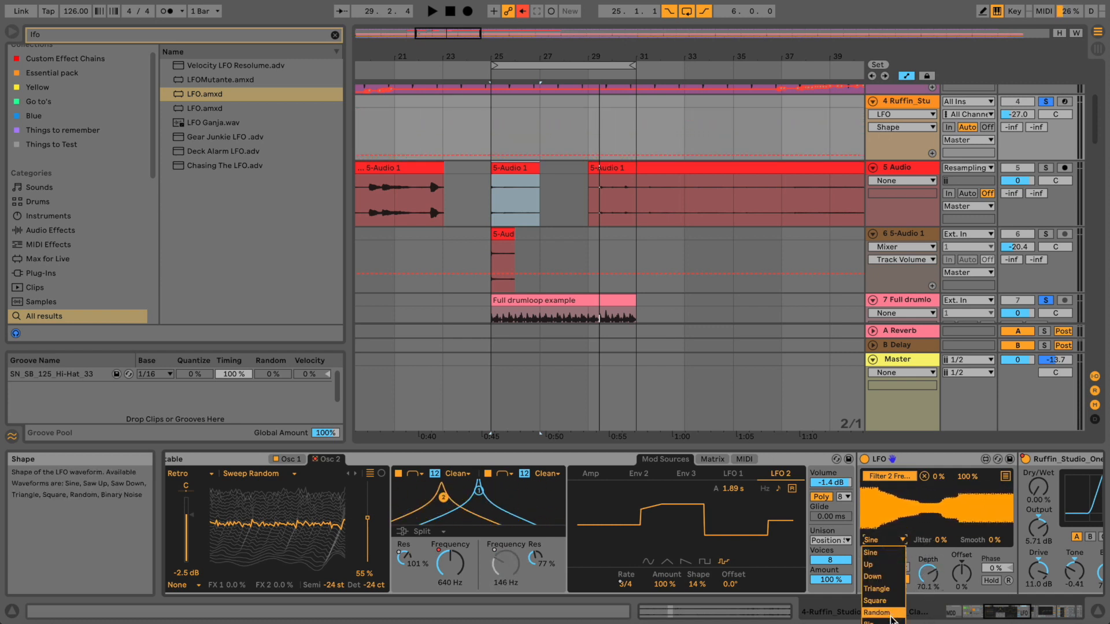
left_click(889, 622)
- During playback, switch the LFO device's rate to Hz at 40.0 Hz and reduce its depth to 16.5%
key("space")
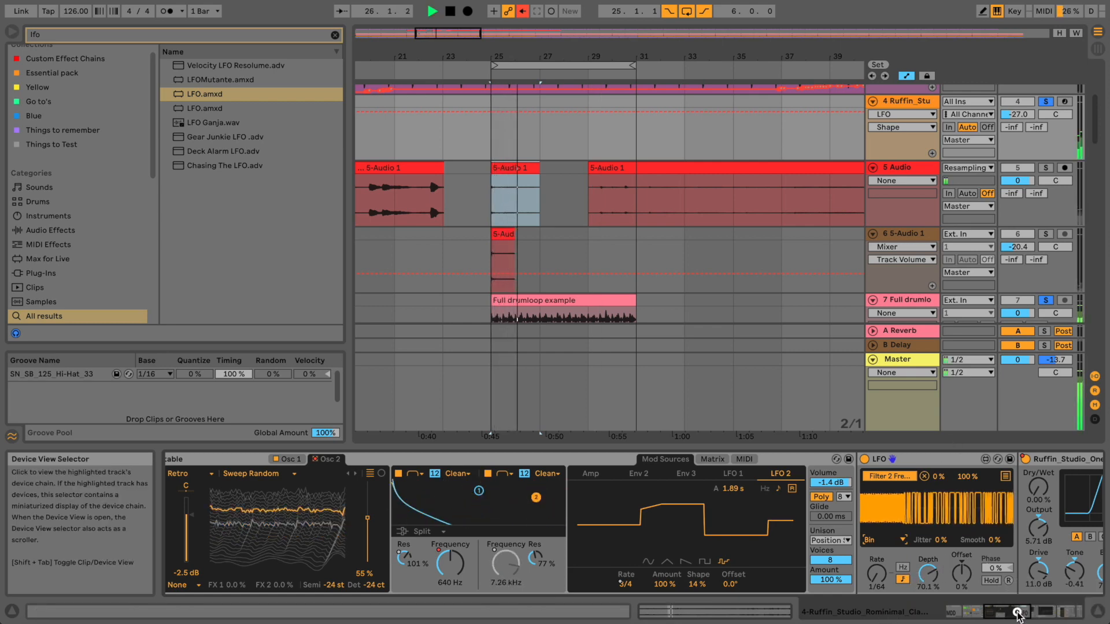
left_click(1022, 614)
mouse_move(1021, 614)
left_mouse_down()
mouse_move(999, 611)
mouse_move(1020, 613)
left_mouse_up()
left_click(806, 565)
left_click_drag(805, 564, 806, 603)
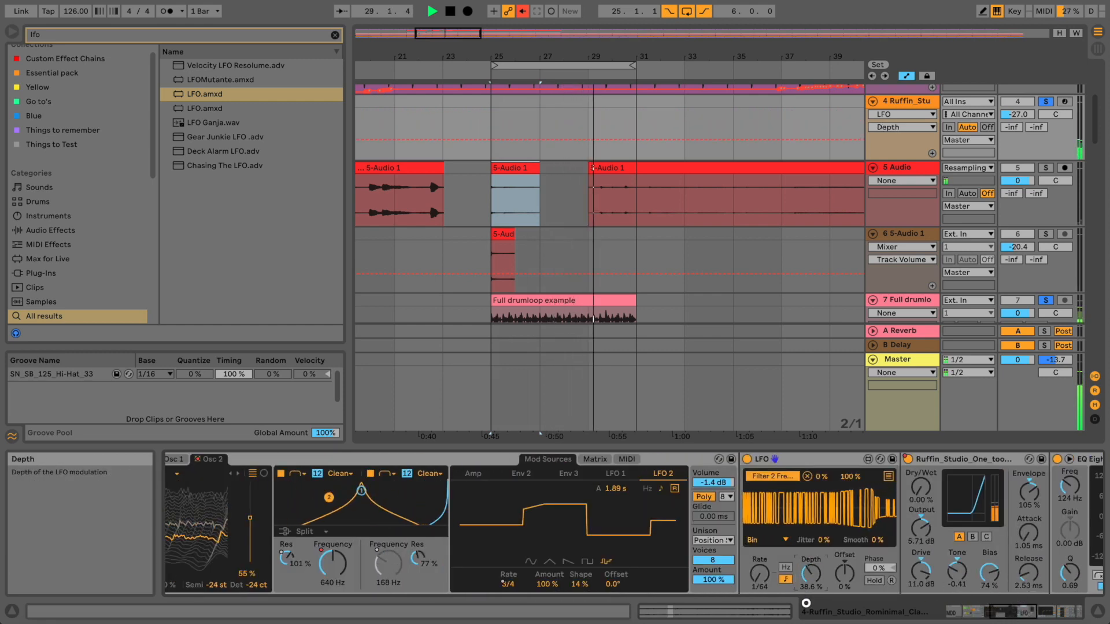
left_click(785, 568)
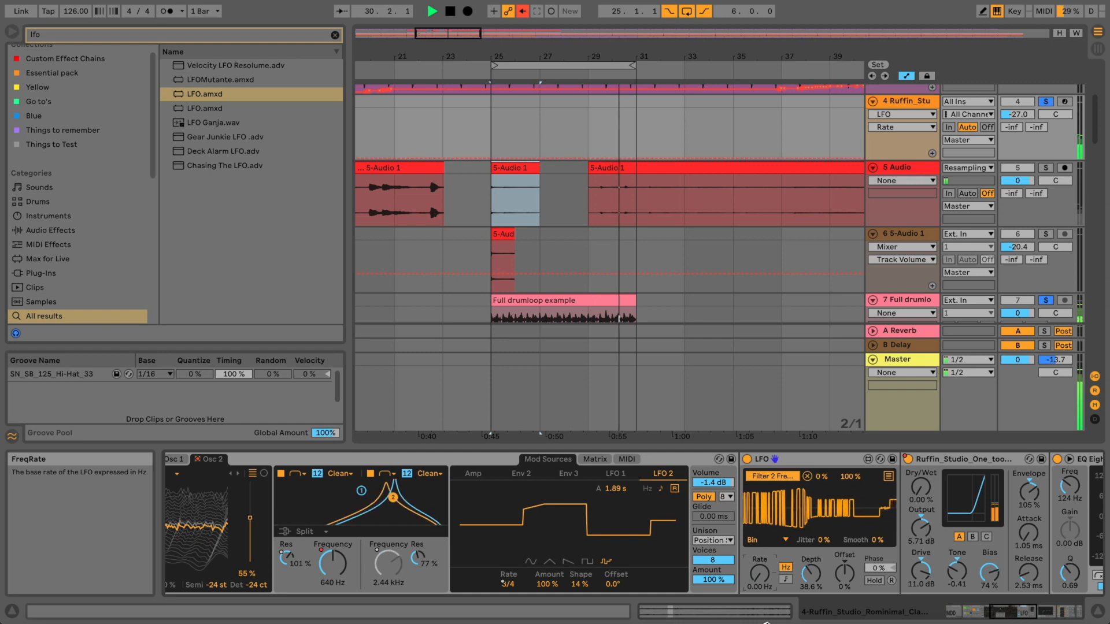
left_click_drag(766, 623, 766, 534)
mouse_move(811, 572)
left_mouse_down()
mouse_move(815, 601)
mouse_move(816, 570)
left_mouse_up()
- Solo both Layer 1 chains in the instrument rack so they are heard together
left_click(977, 612)
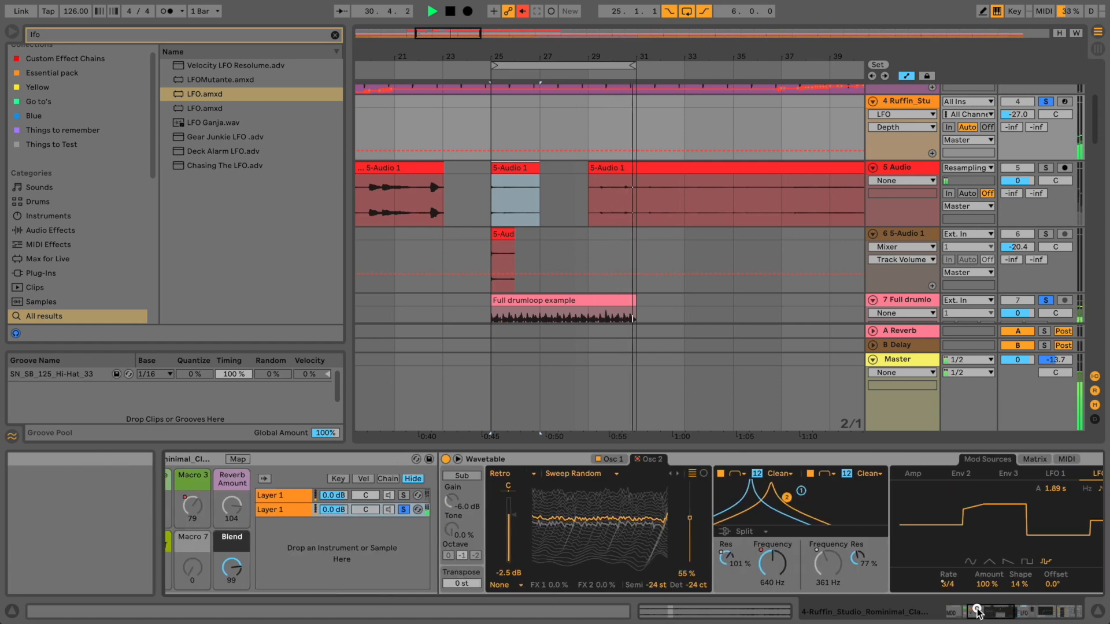
left_click(407, 497)
left_click(407, 510)
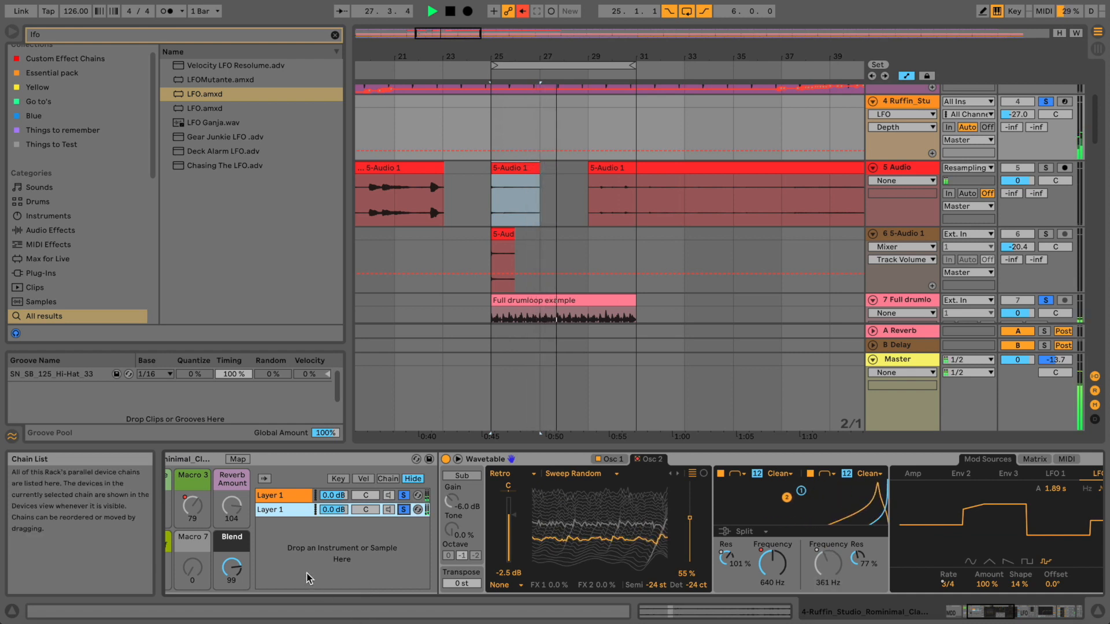
- Sweep the rack's Blend macro while the loop plays and set it to 79
left_click(231, 568)
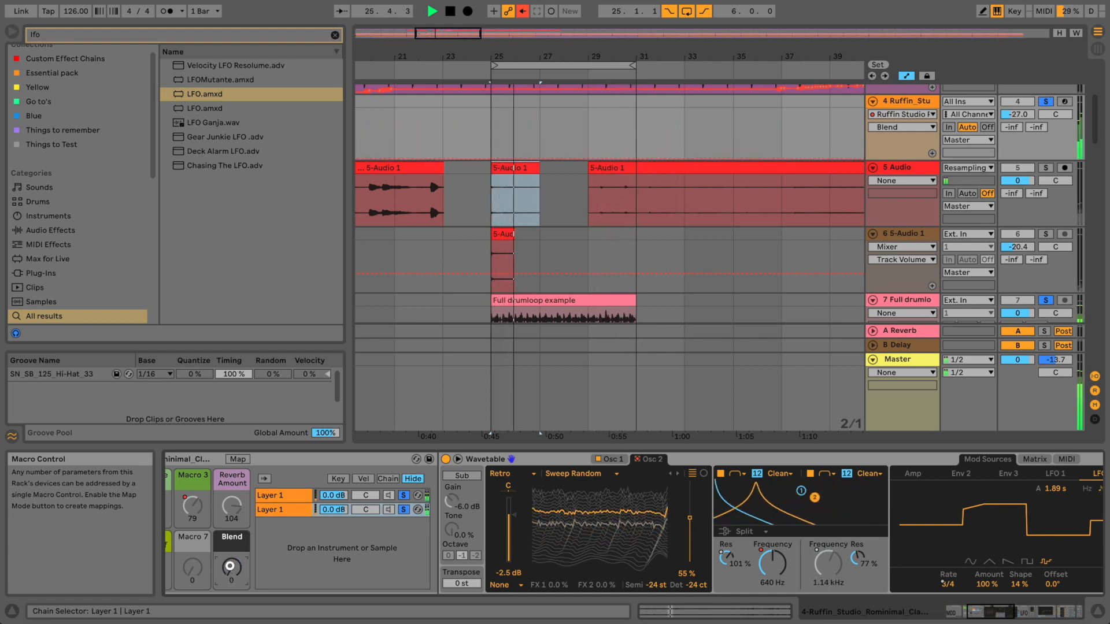
left_click_drag(230, 565, 231, 547)
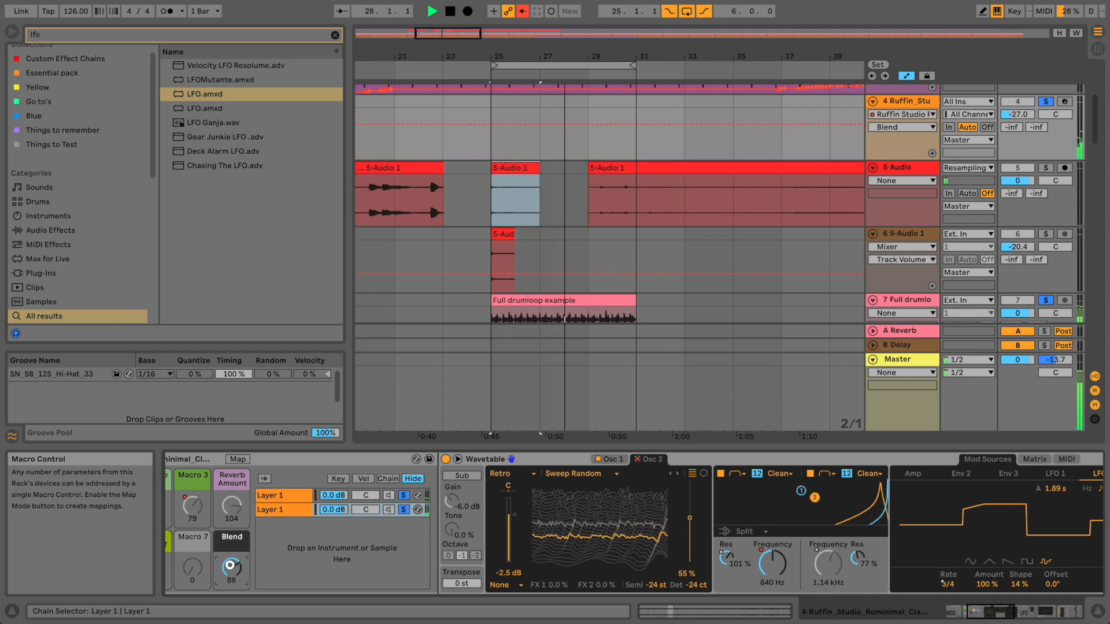
left_click_drag(230, 565, 230, 564)
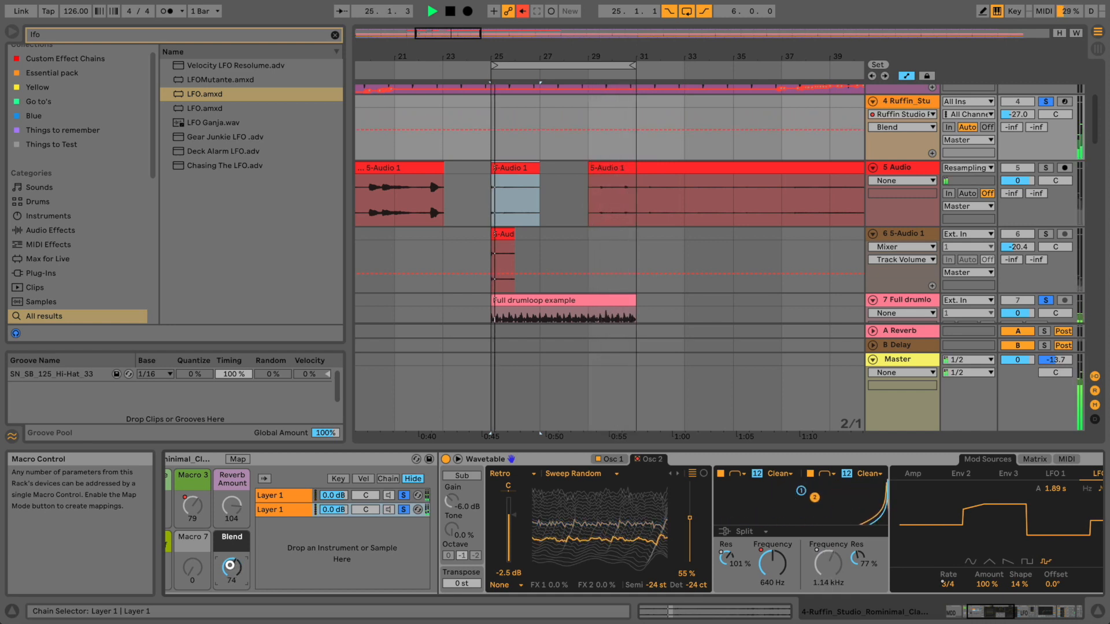
- Adjust the MDD Snake sequencer's random note range, randomize its notes and play the loop while checking its gates
left_click(935, 608)
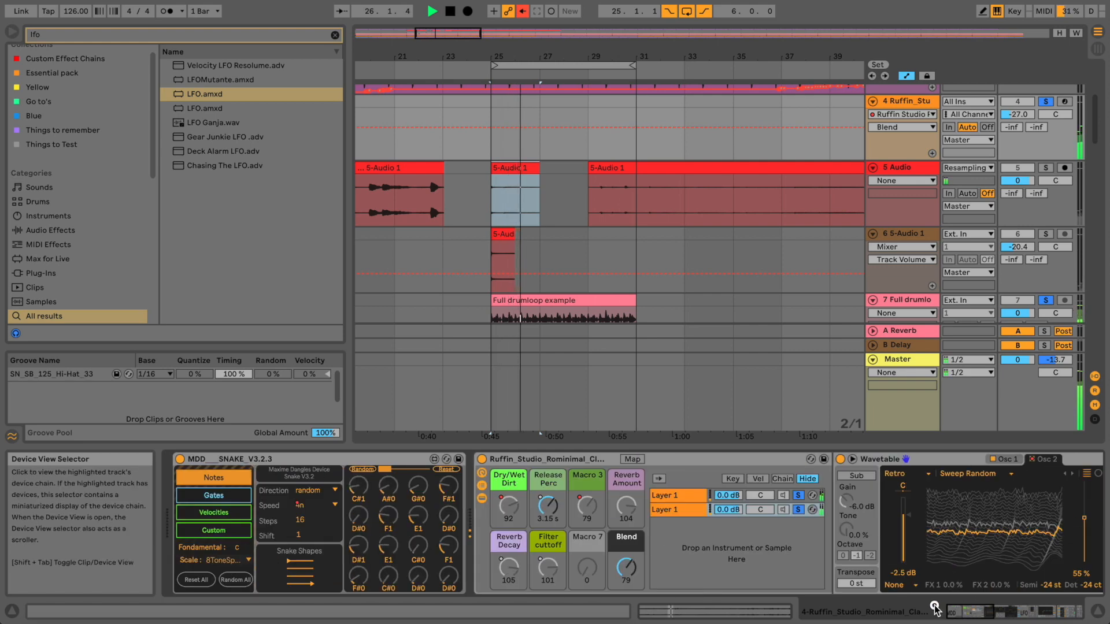
key("space")
left_click(402, 469)
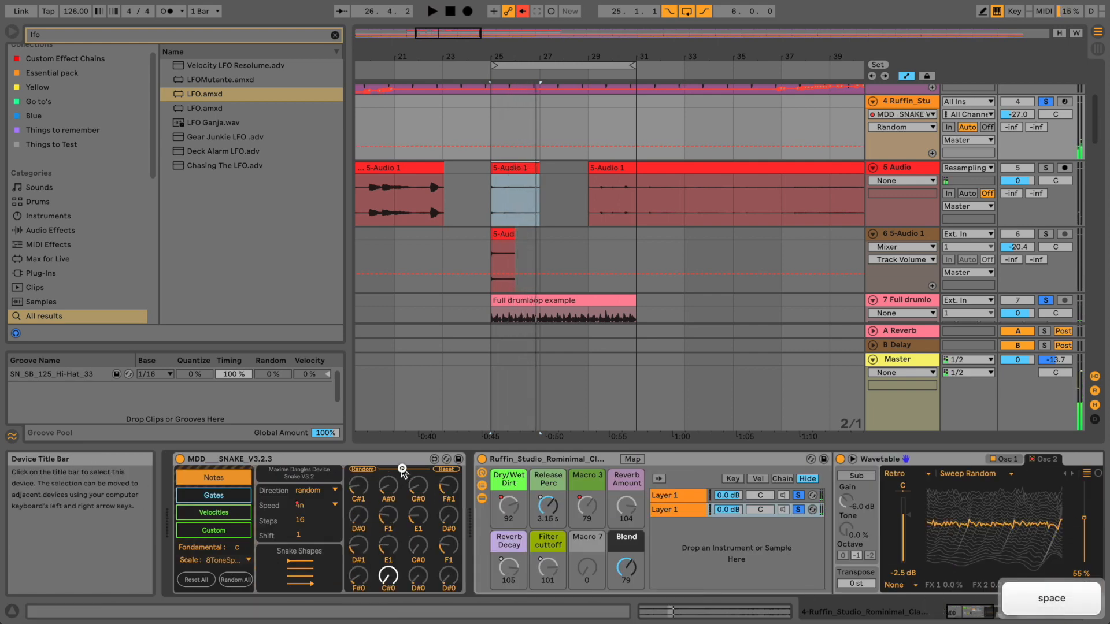
left_click_drag(408, 469, 385, 469)
left_click(368, 469)
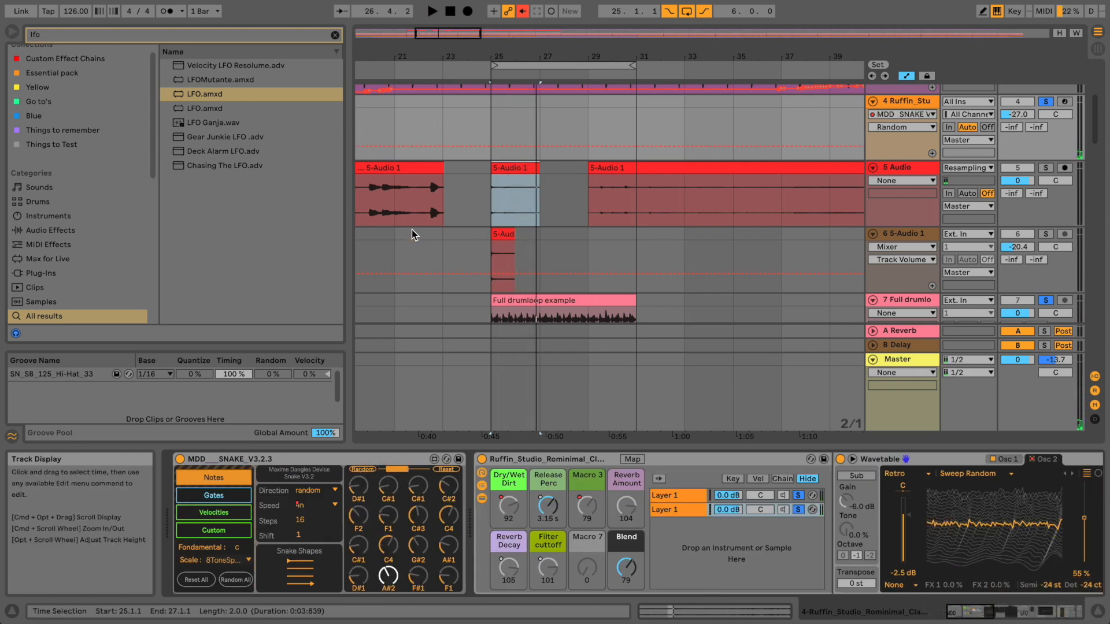
key("space")
left_click(192, 501)
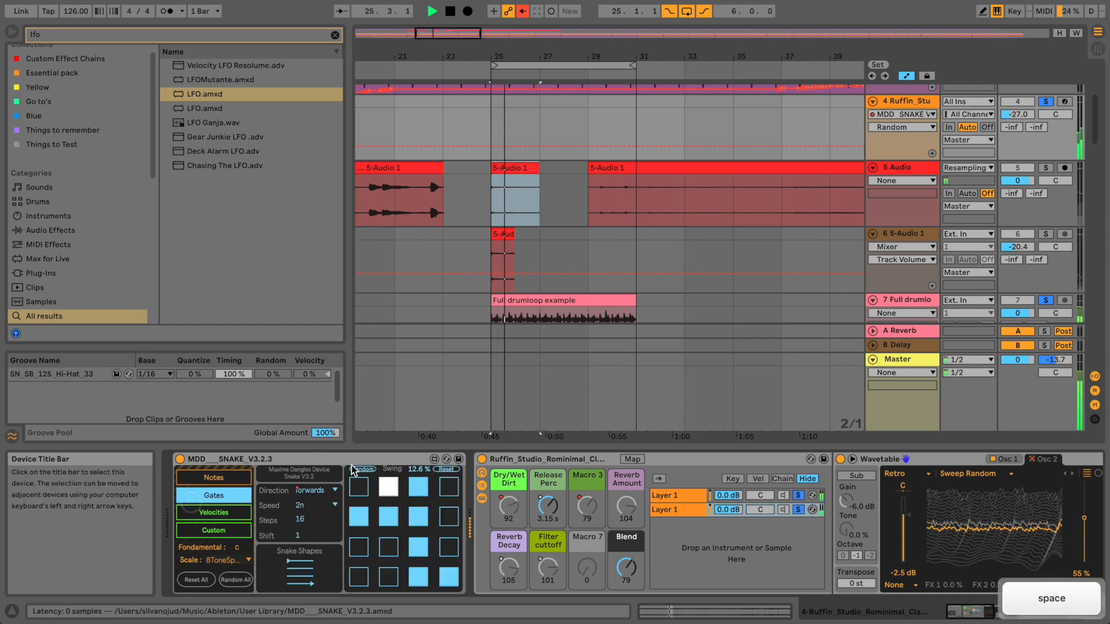
left_click(233, 480)
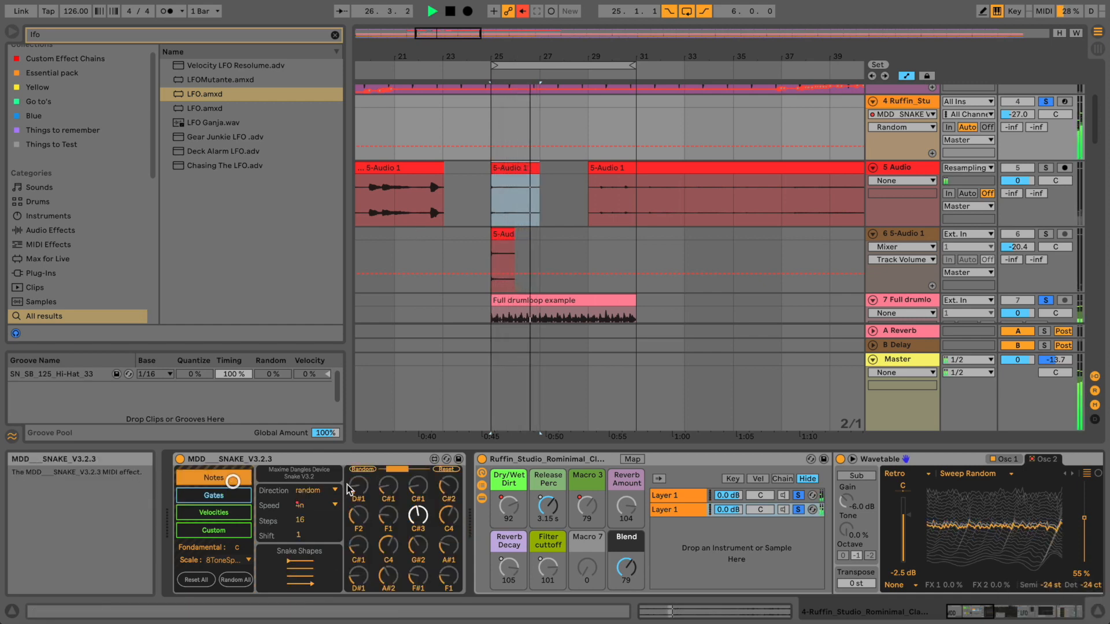
- Lower the Filter Delay's dry level to -23 dB during playback and stop the loop
left_click(1002, 614)
left_click_drag(1002, 614, 1065, 614)
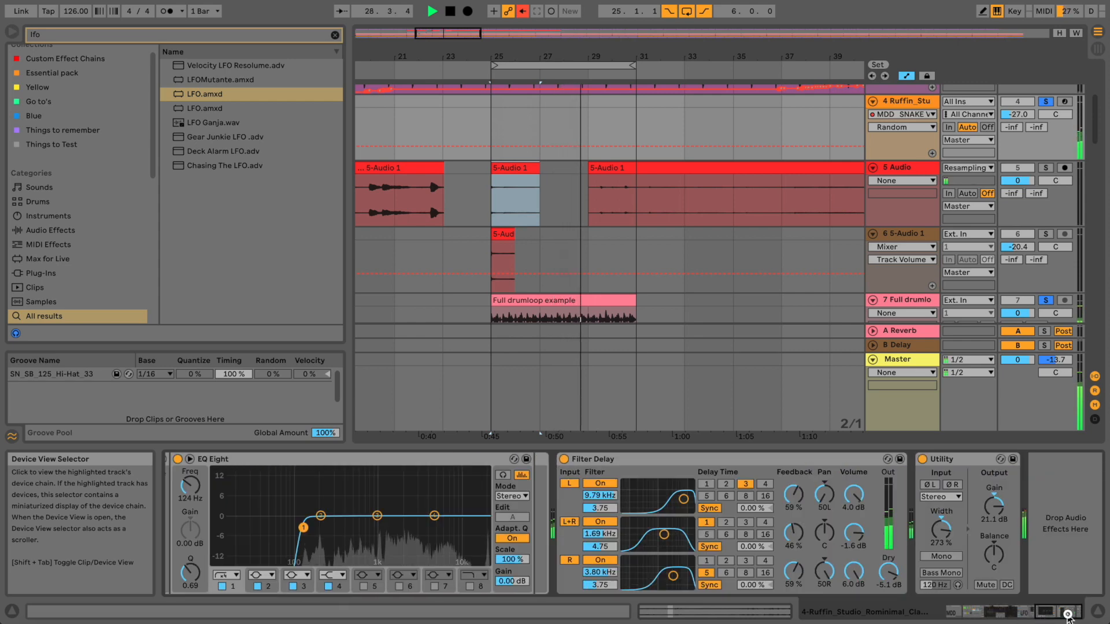
left_click_drag(888, 571, 888, 591)
key("space")
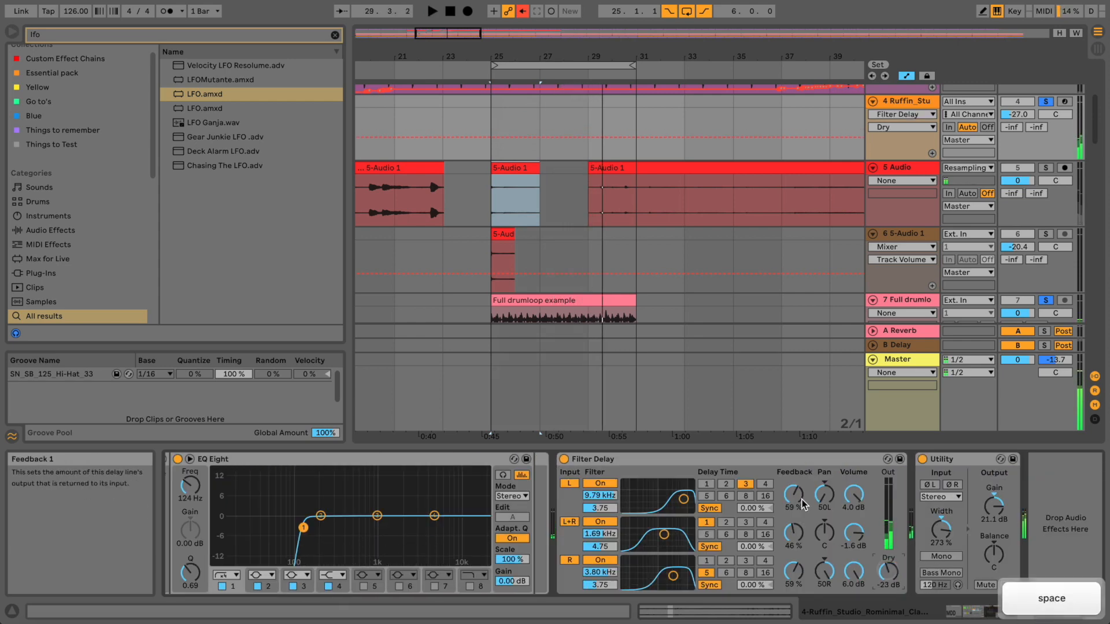
- Search the browser for Corpus and insert it between EQ Eight and Filter Delay
left_click(803, 461)
left_click(888, 460)
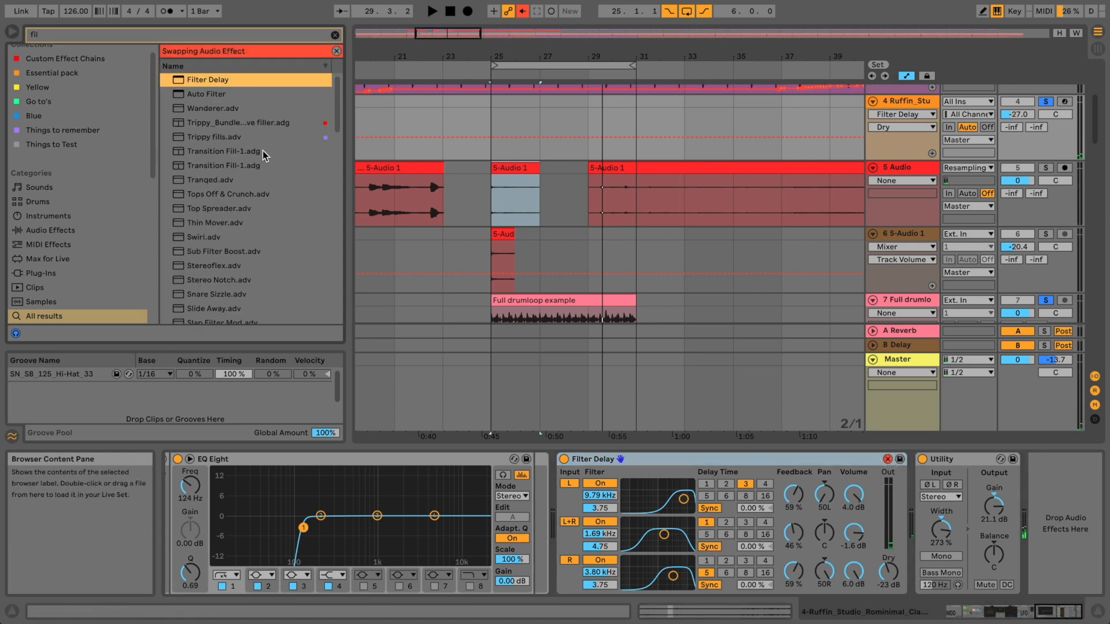
key("ctrl+f")
type("cor")
left_click_drag(564, 369, 613, 489)
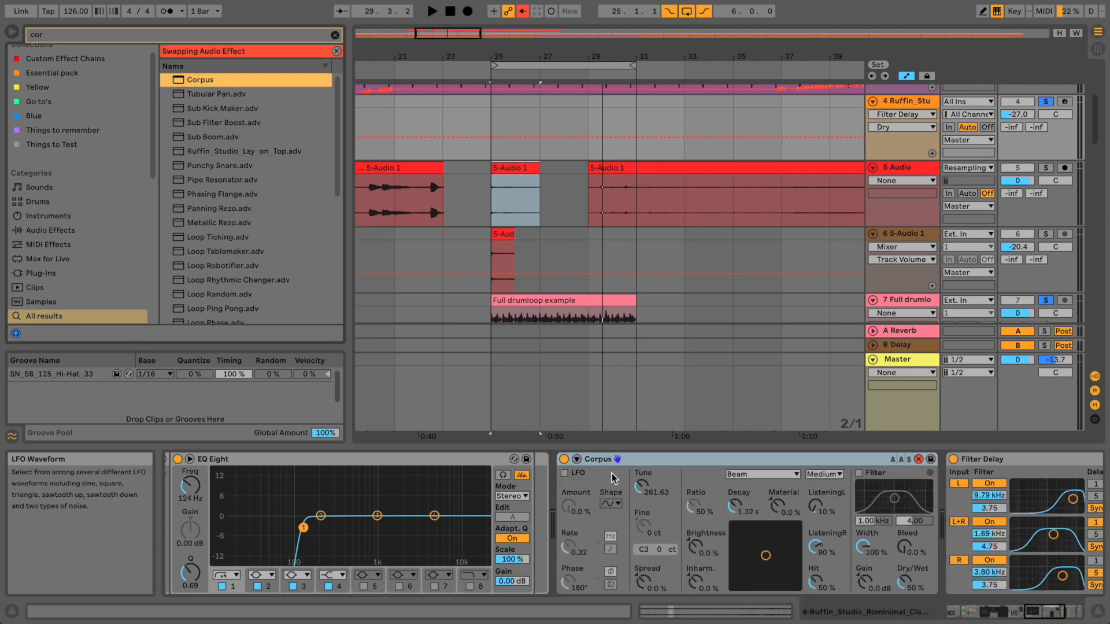
- Enable Corpus's LFO with an amount of 53% and set the device's dry/wet to 19% while the loop plays
left_click(563, 473)
left_click_drag(569, 501, 569, 497)
key("space")
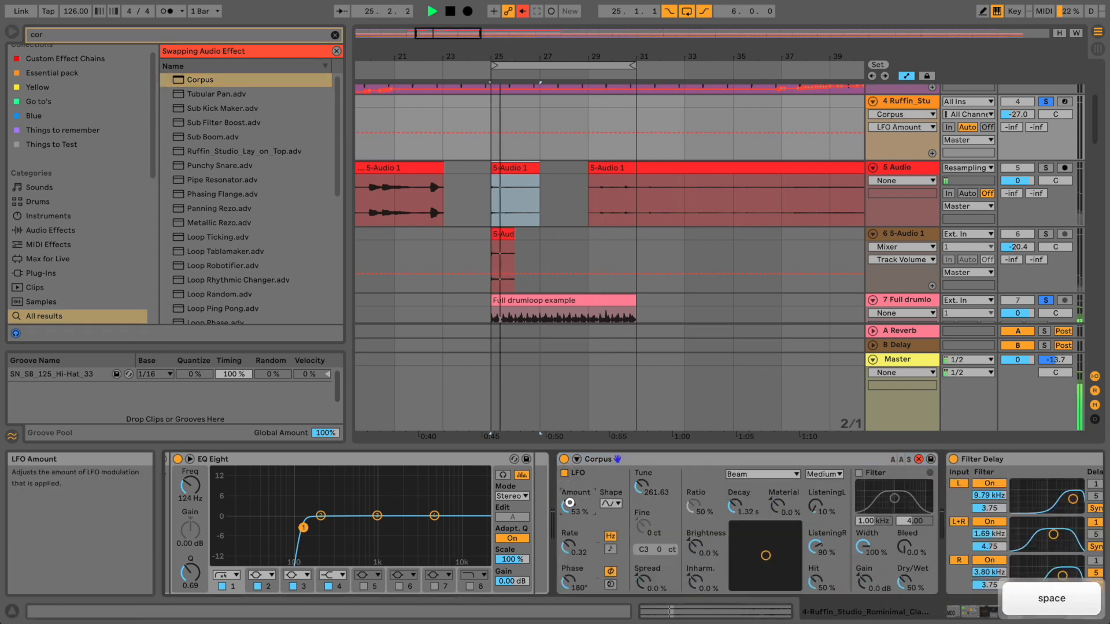
left_click_drag(906, 579, 909, 579)
- Change Corpus's resonance type to String and set its decay to 421 ms
left_click(766, 474)
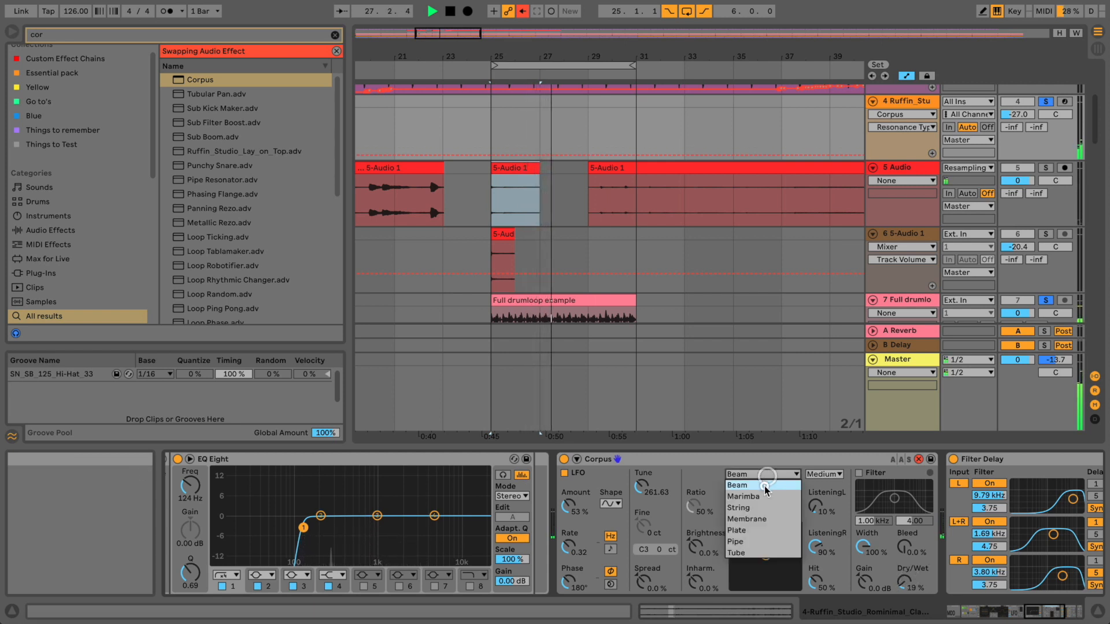
left_click(765, 486)
left_click(764, 475)
left_click(764, 508)
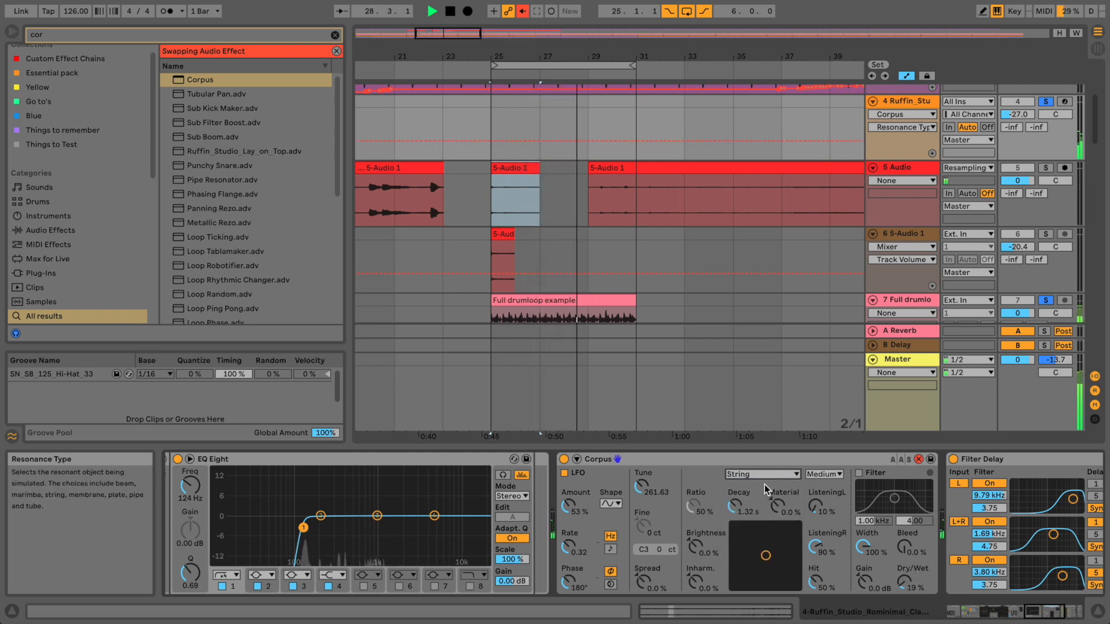
left_click(729, 509)
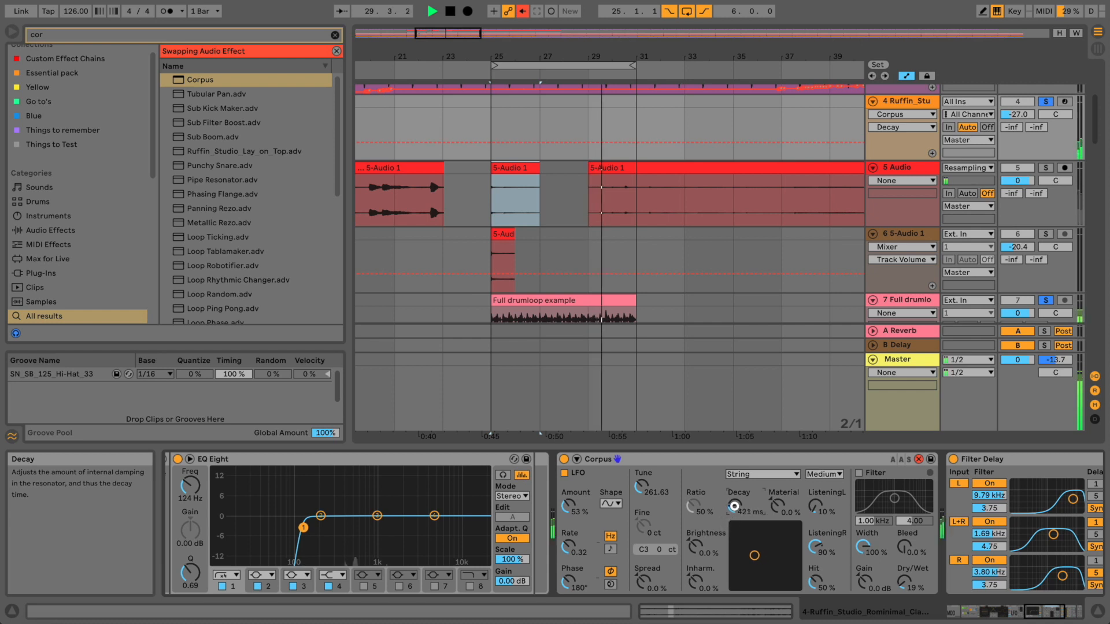
- Tune Corpus to 2943.72 Hz, reduce its LFO amount to 23% and set its dry/wet to 65%
left_click_drag(639, 484, 639, 485)
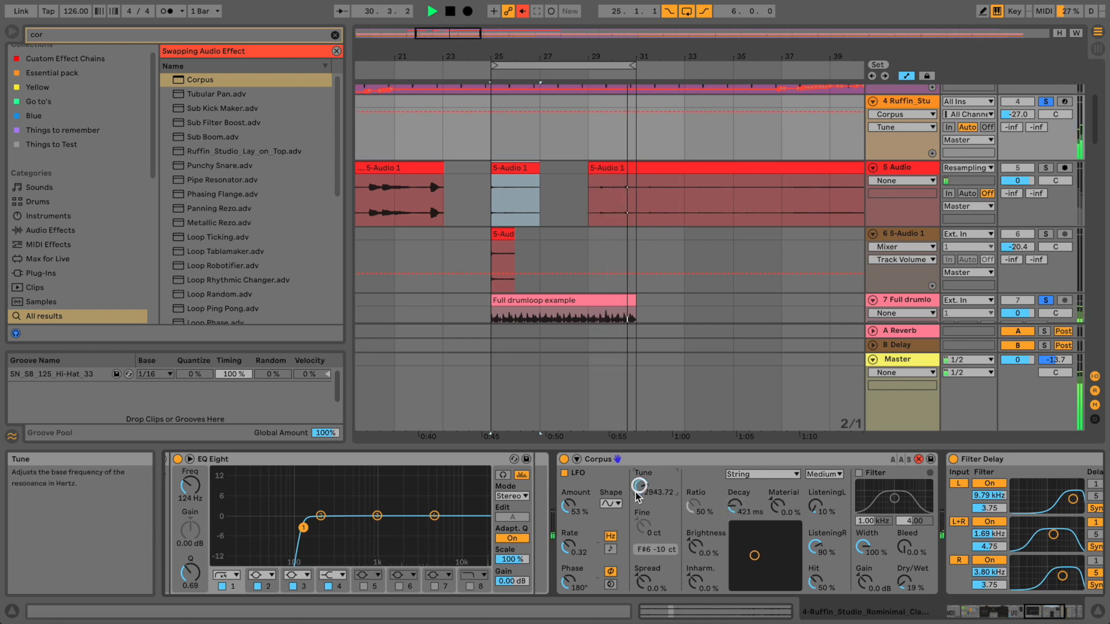
left_click_drag(566, 504, 566, 511)
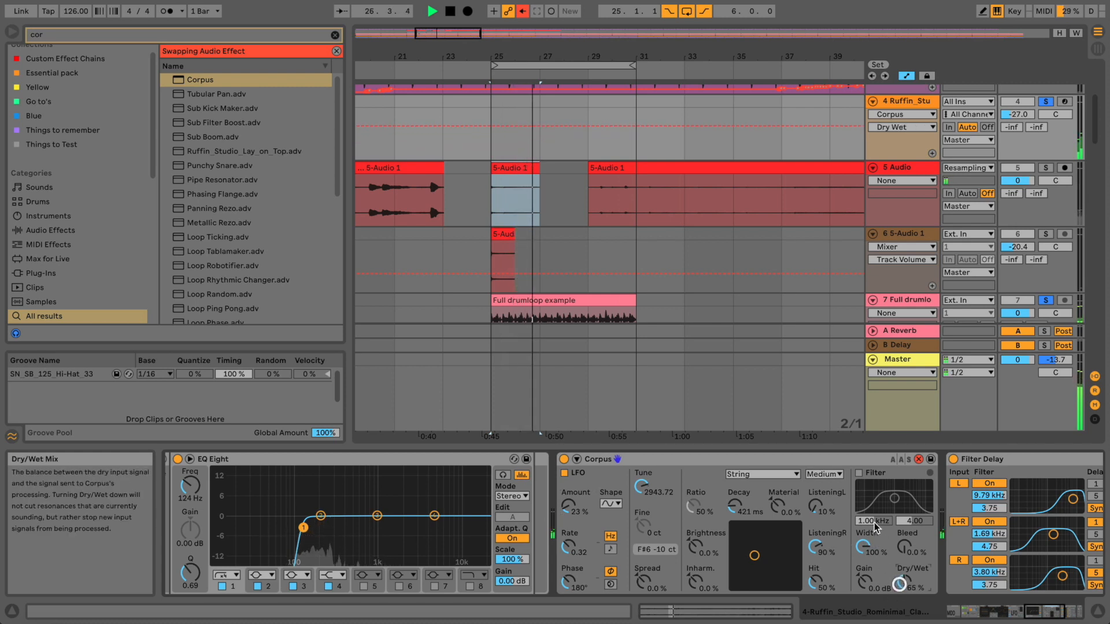
- Enable Corpus's filter at 861 Hz with 6.68 bandwidth, and set width 92%, right listening 71%, decay 174 ms and material 98%
left_click(859, 473)
left_click_drag(877, 487, 893, 491)
left_click_drag(869, 540, 817, 545)
left_click_drag(770, 501, 770, 475)
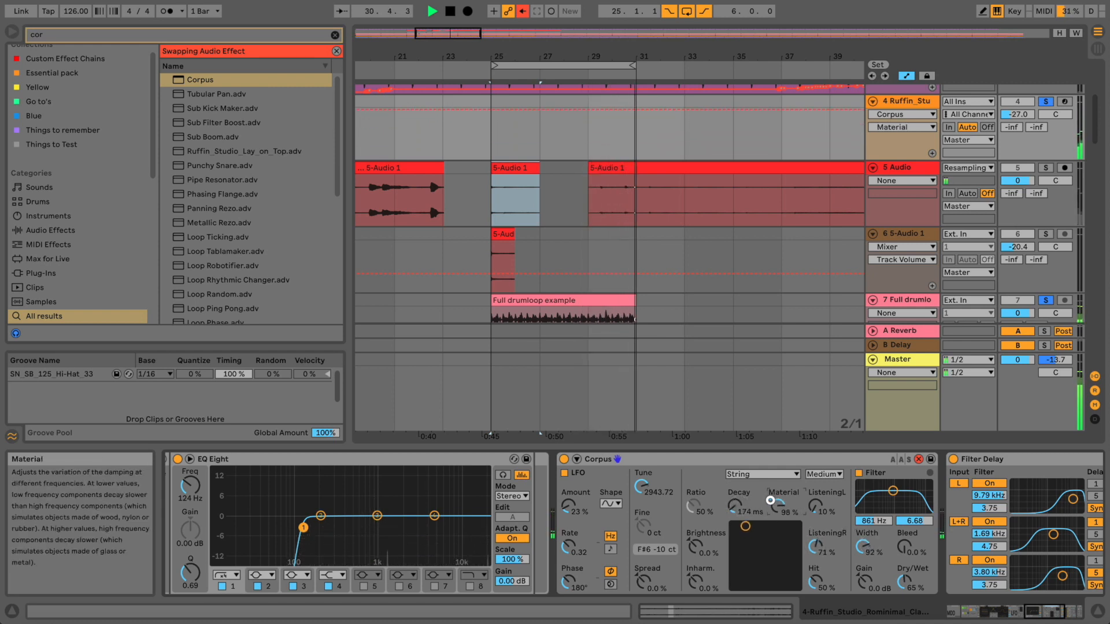
key("space")
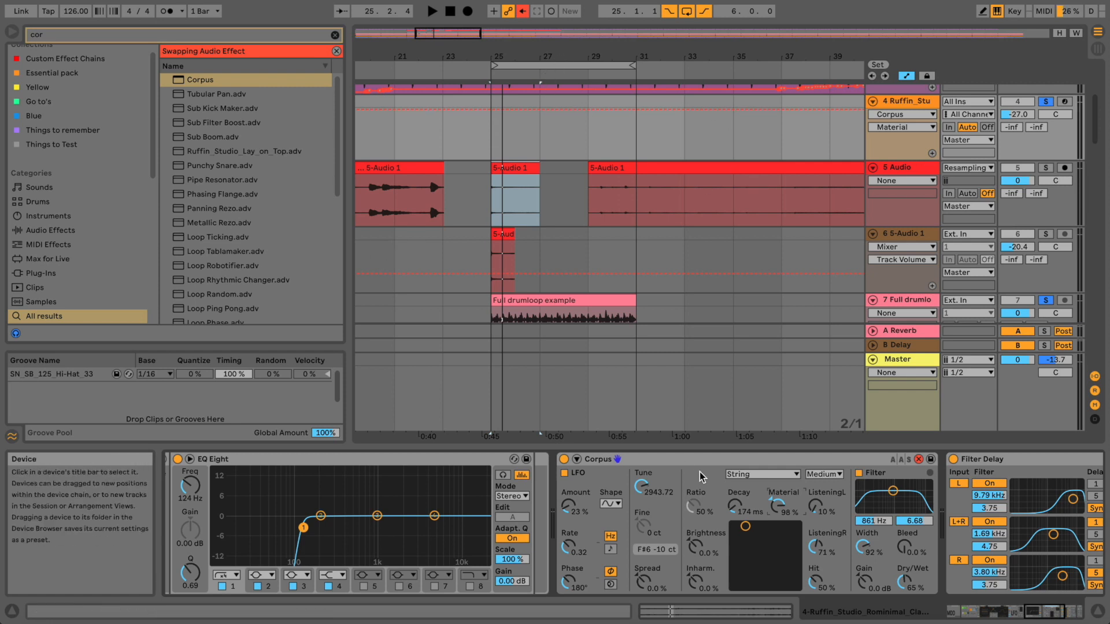
left_click_drag(1054, 610, 988, 590)
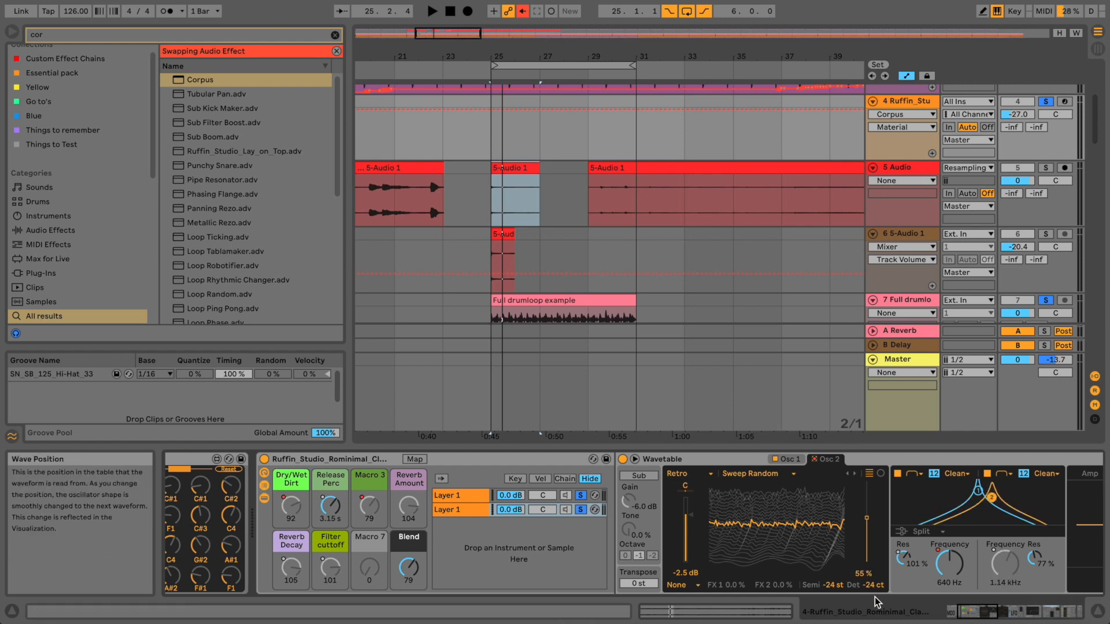
scroll(717, 522, "right", 6)
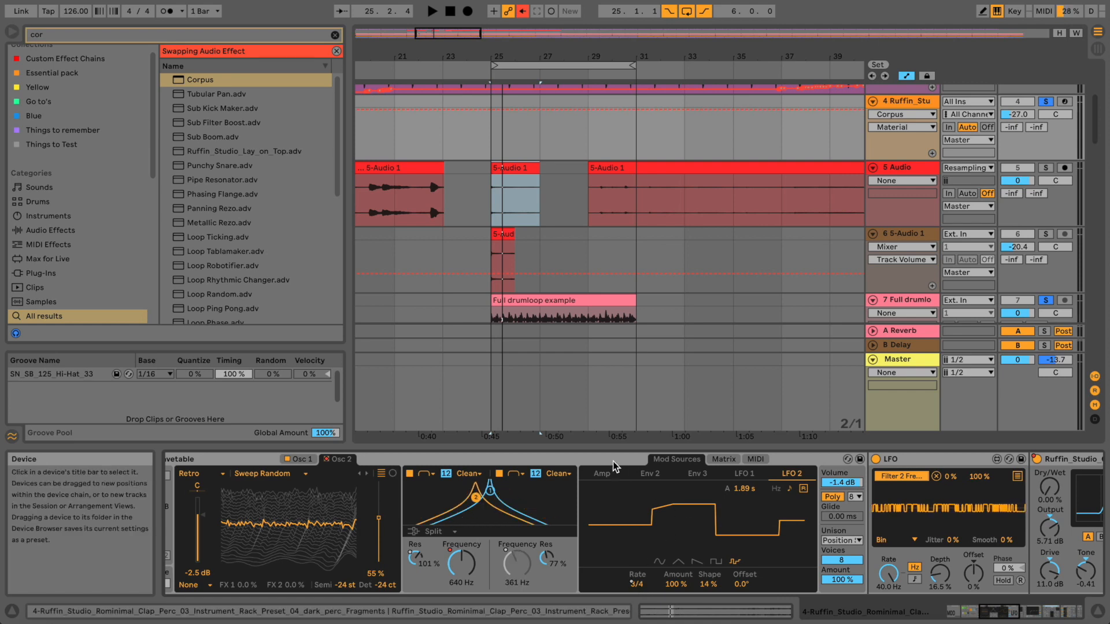
- Review the Wavetable layer's amp envelope and Oscillator 1 settings
left_click(600, 474)
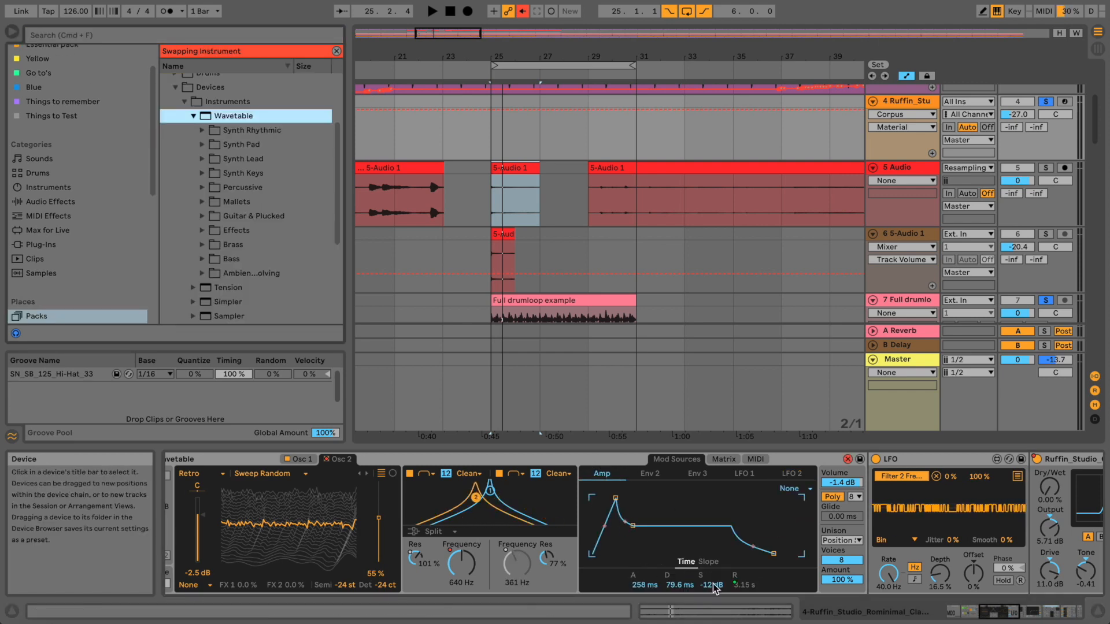
mouse_move(983, 605)
left_mouse_down()
mouse_move(951, 605)
mouse_move(983, 608)
left_mouse_up()
left_click(589, 461)
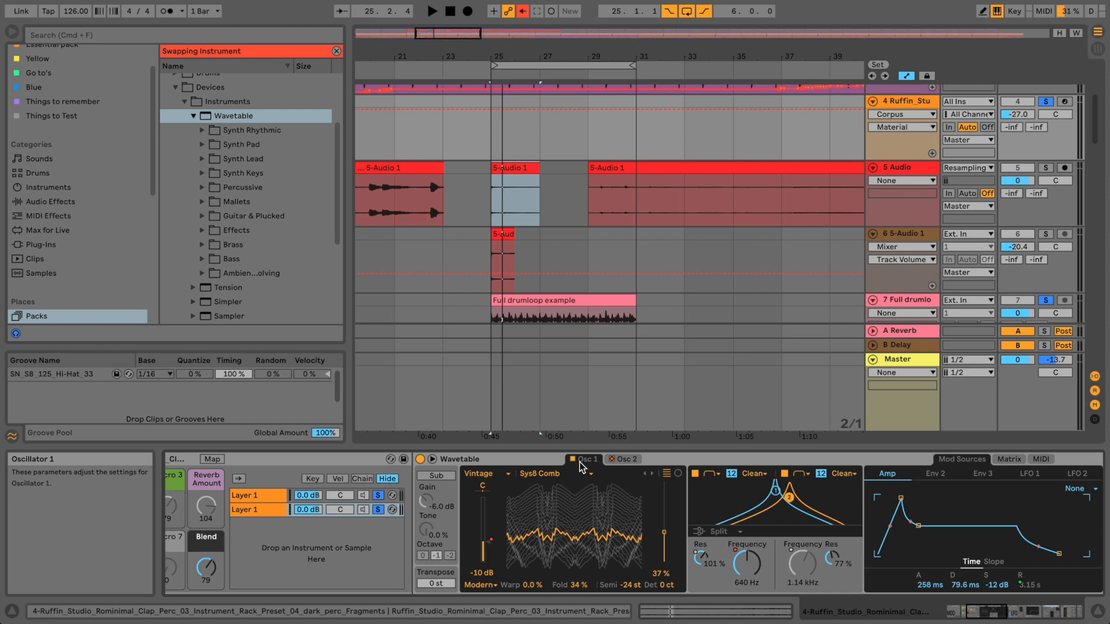
left_click_drag(981, 613, 978, 613)
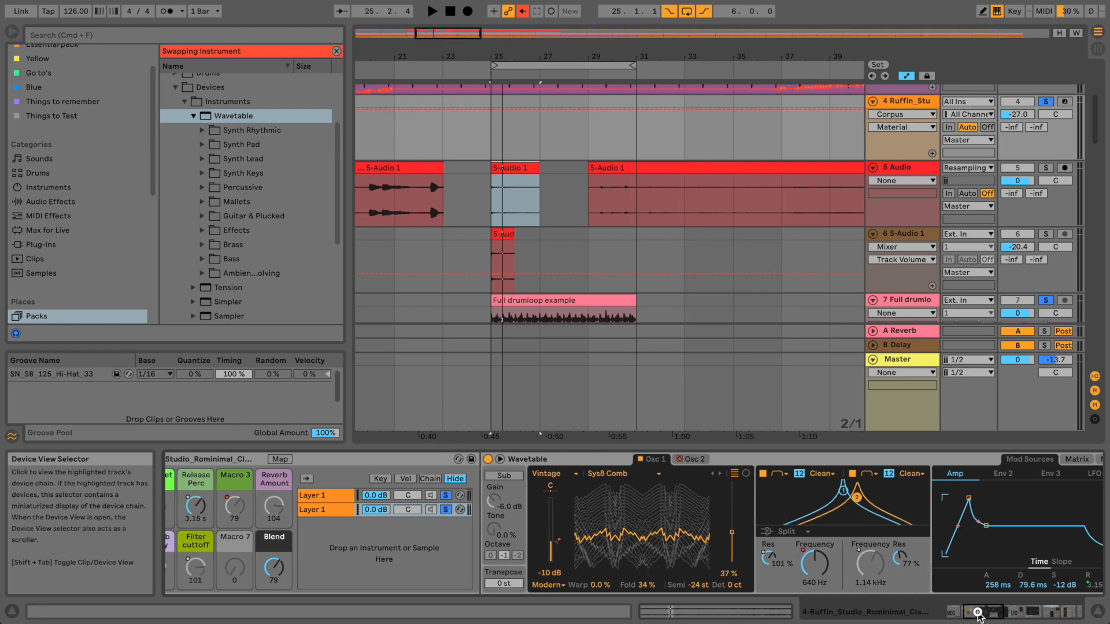
left_click_drag(991, 613, 981, 608)
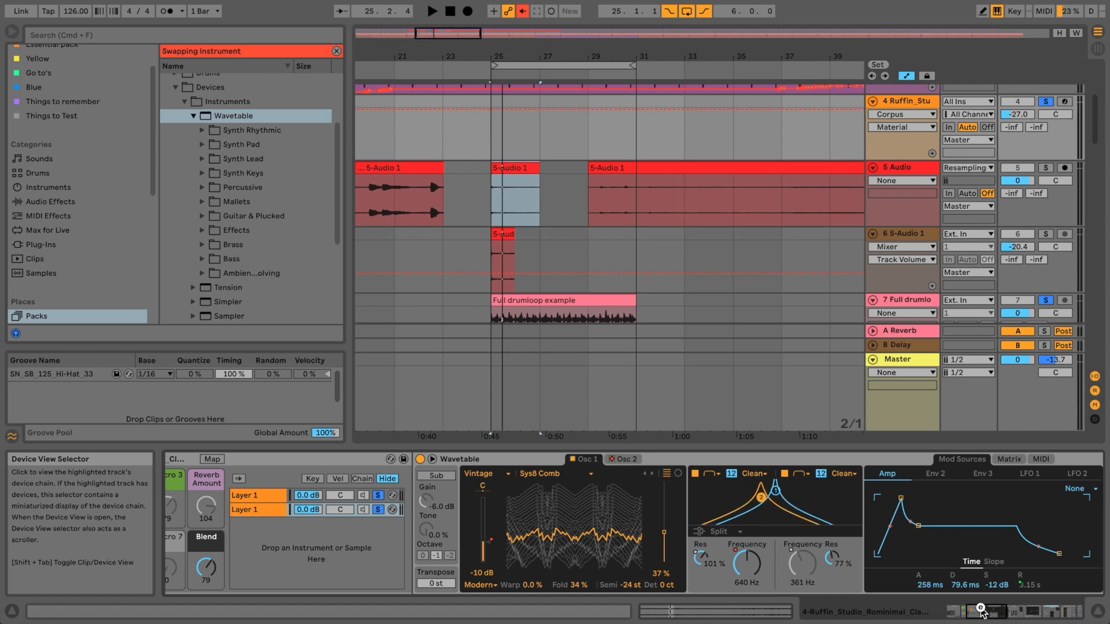
- Play the loop and set Corpus's filter to 4.34 kHz with 9.00 bandwidth, bleed to 44% and gain to 12 dB
left_click_drag(981, 608, 1036, 617)
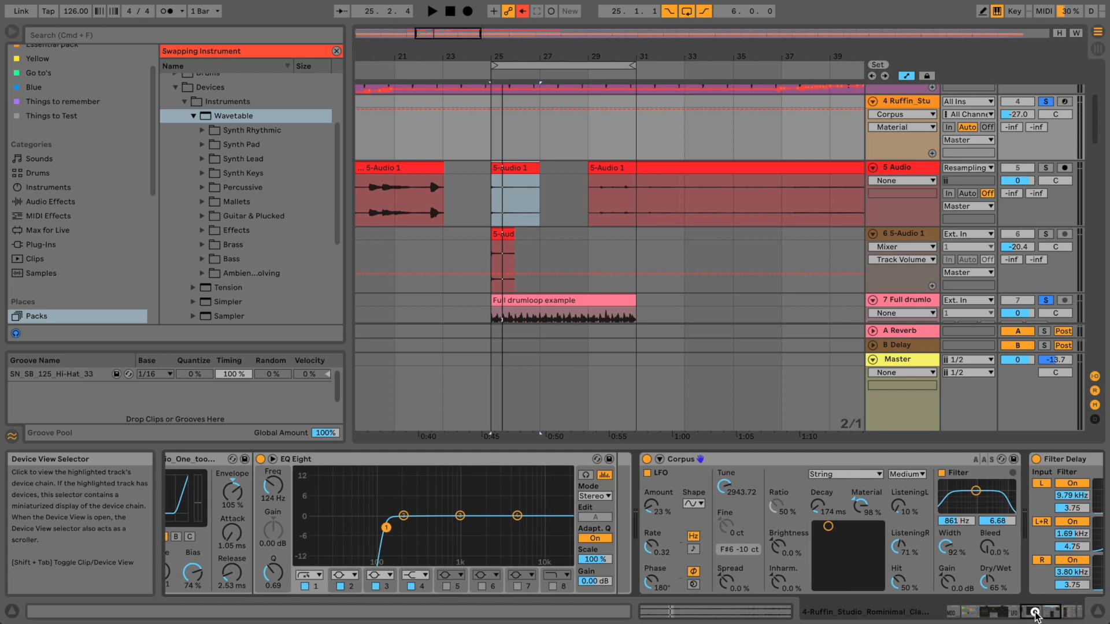
key("space")
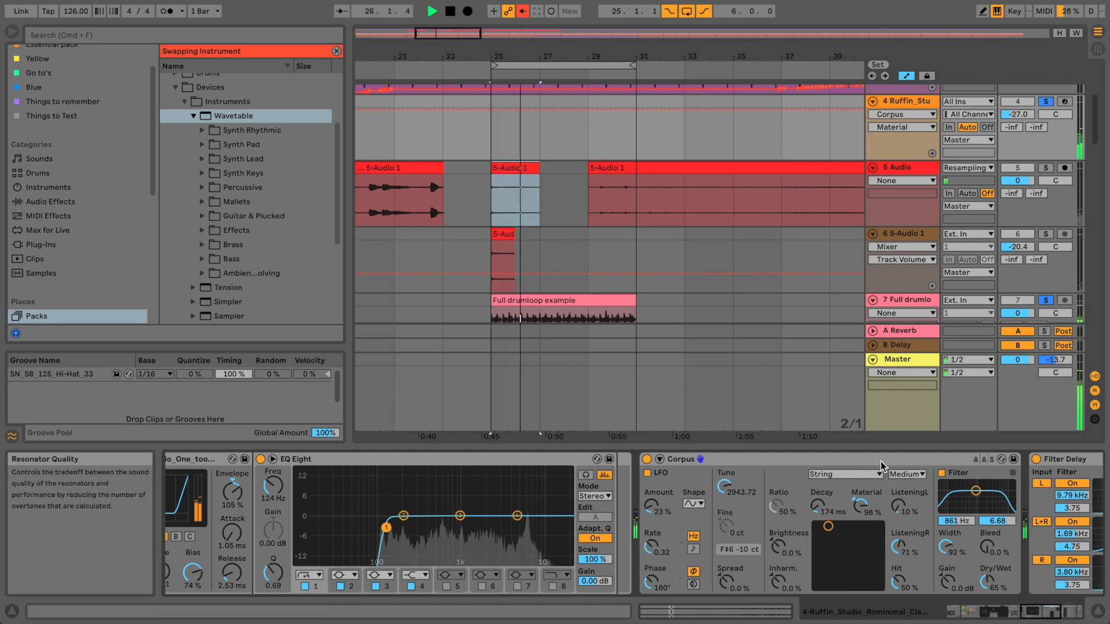
left_click_drag(976, 490, 989, 485)
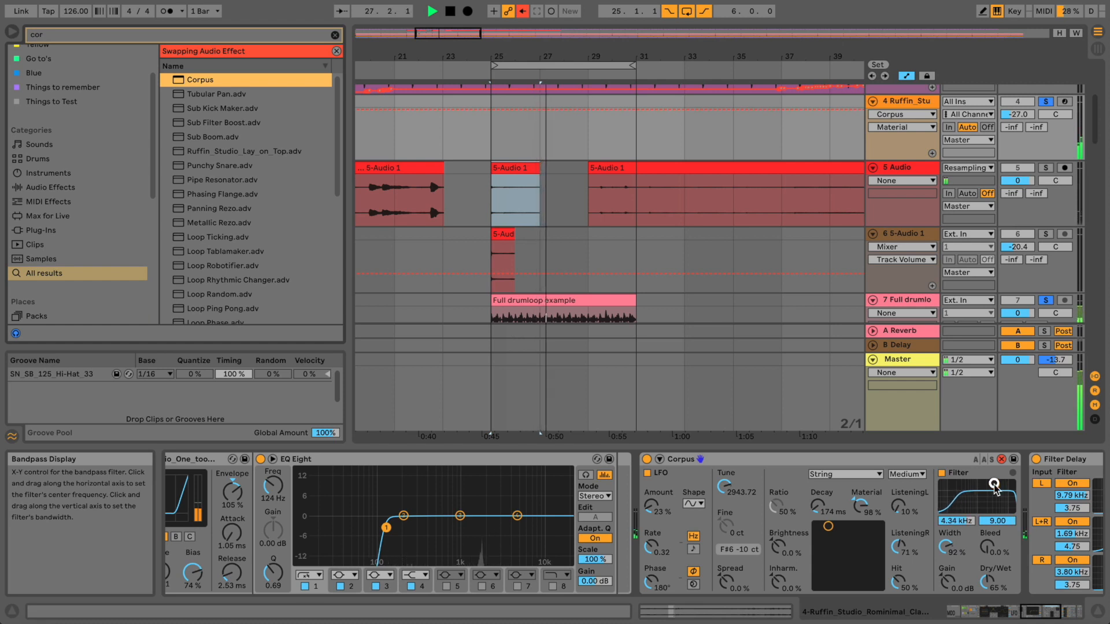
left_click_drag(987, 551, 985, 546)
left_click(947, 582)
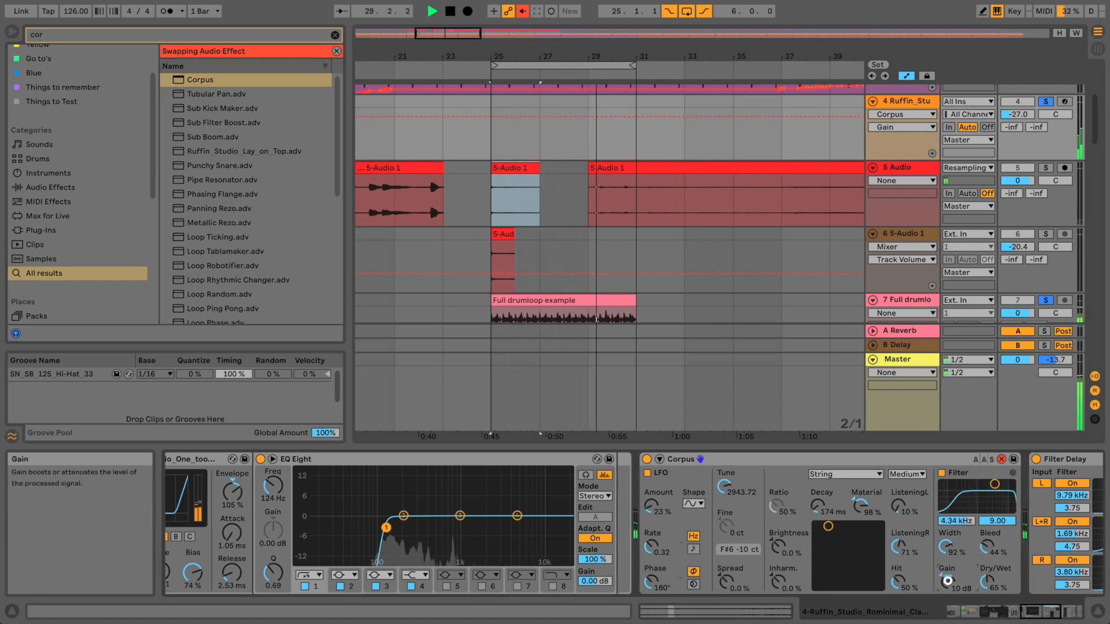
- Change Corpus's LFO shape to the last noise waveform and raise the LFO amount to 92%
left_click(693, 503)
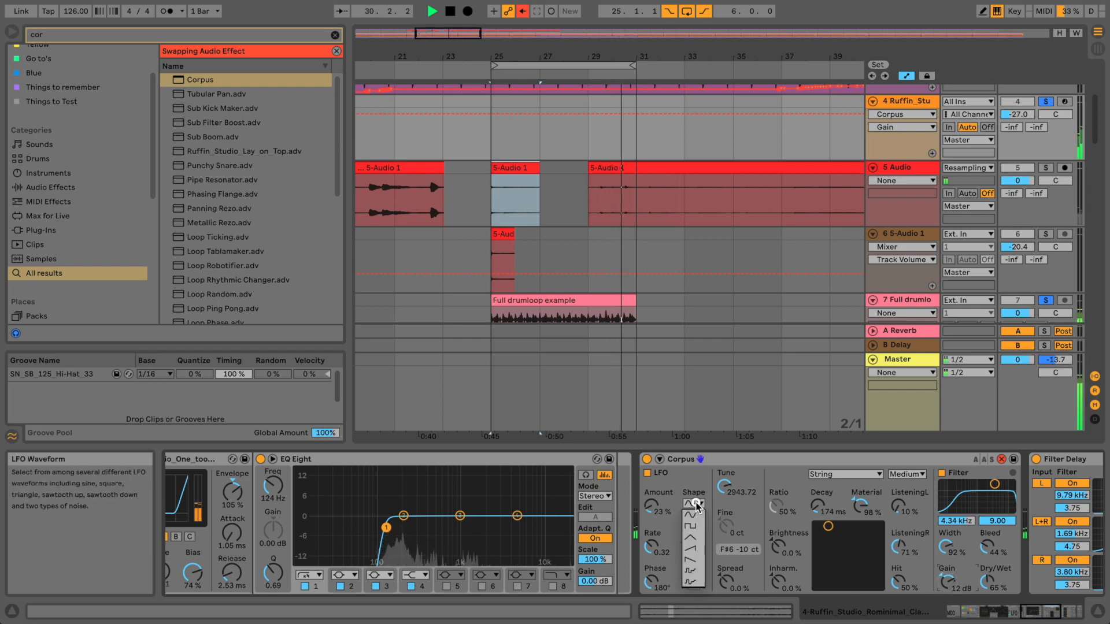
left_click(696, 580)
left_click_drag(651, 507, 651, 501)
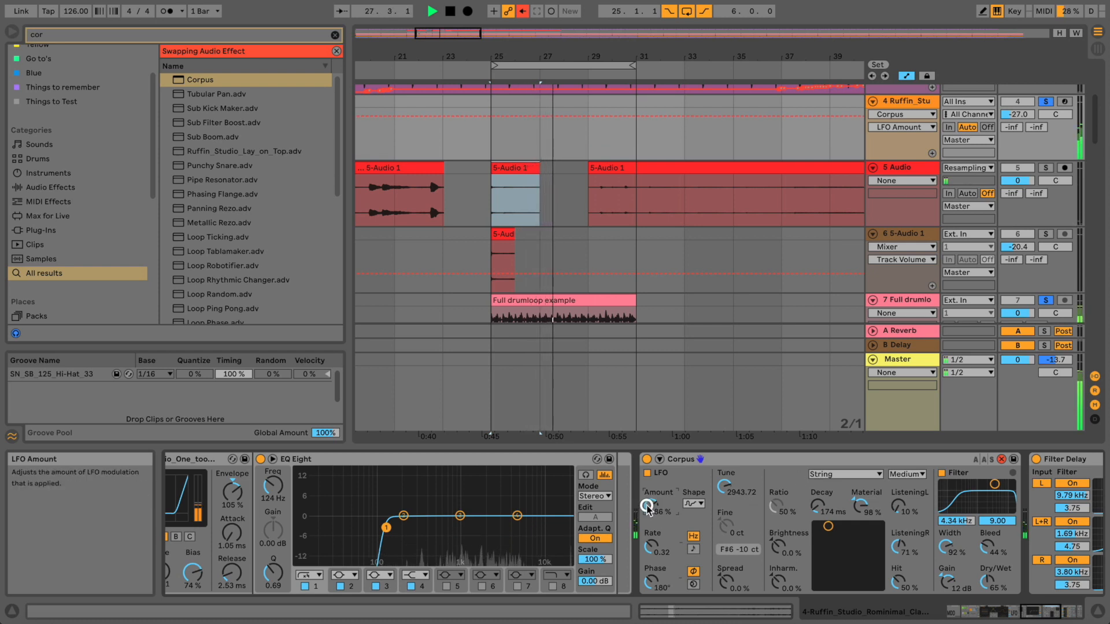
left_click(1046, 102)
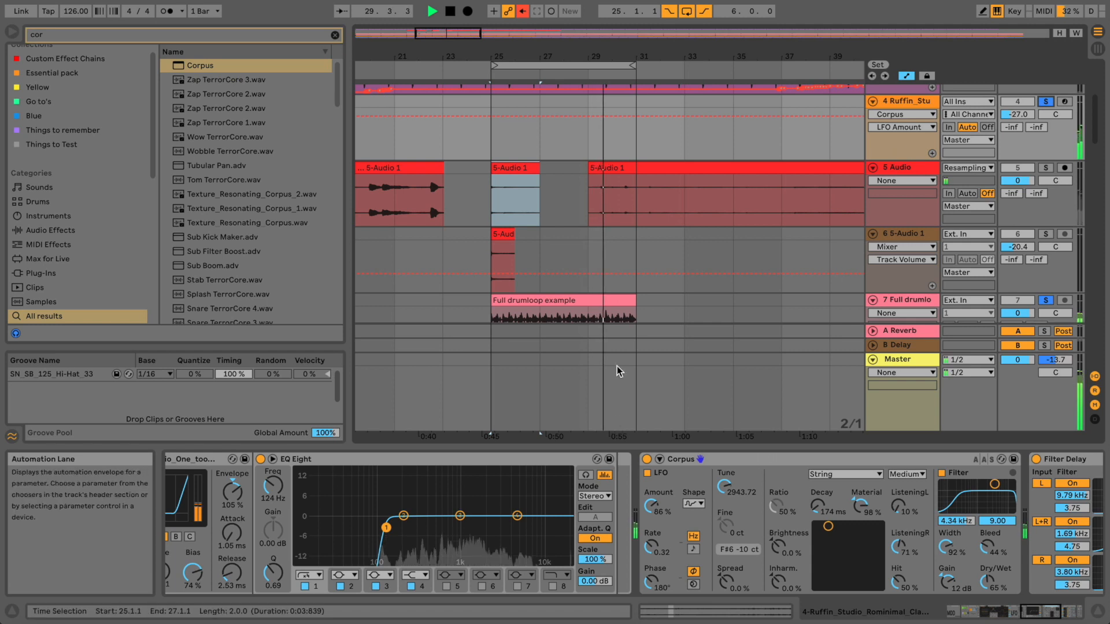
left_click_drag(648, 509, 649, 504)
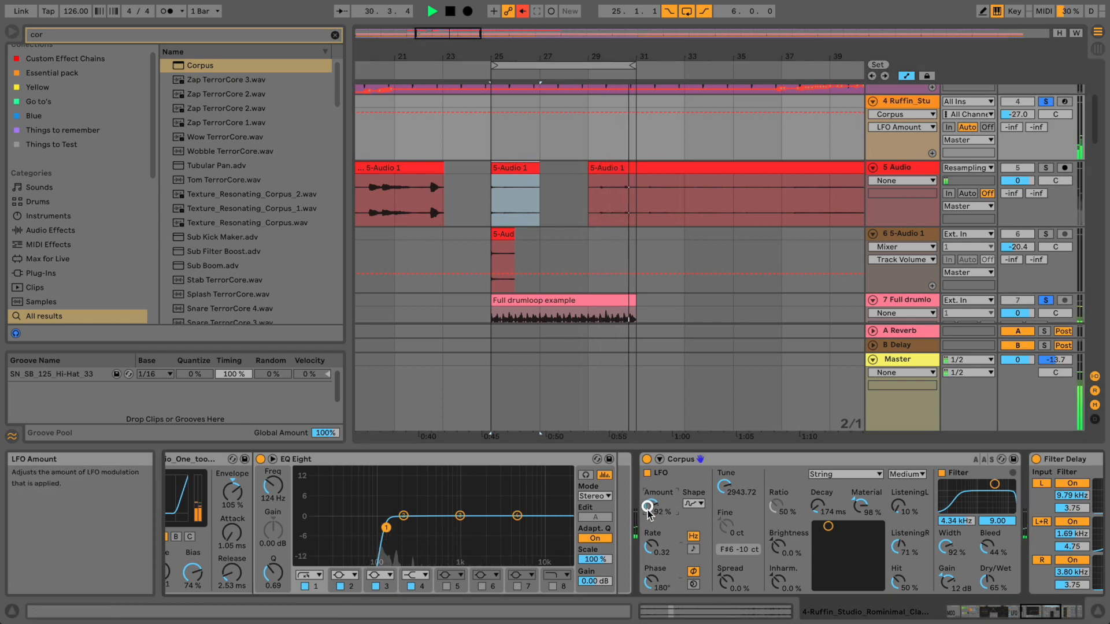
- Switch Corpus's LFO from phase to spin at 47% and set its rate to 10.00
left_click(693, 585)
left_click(651, 581)
left_click_drag(651, 581, 651, 577)
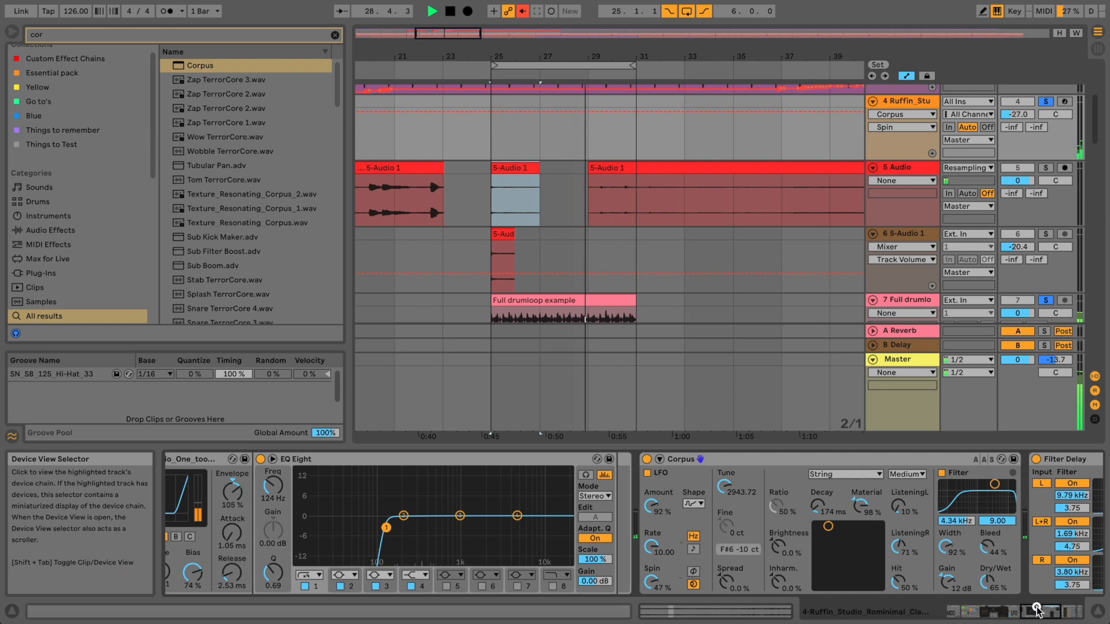
- Set Utility's gain to 9.44 dB and the Wavetable's amp envelope to 0.00 ms attack, 2.17 ms decay and -16 dB sustain
left_click_drag(1037, 610, 1064, 614)
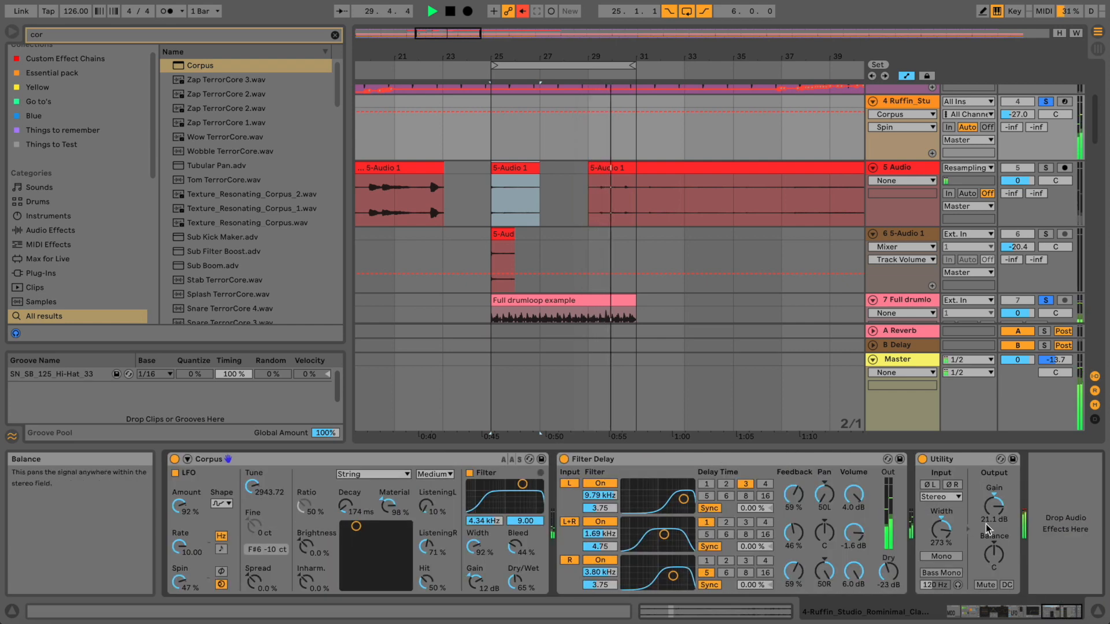
left_click_drag(1048, 612, 1015, 605)
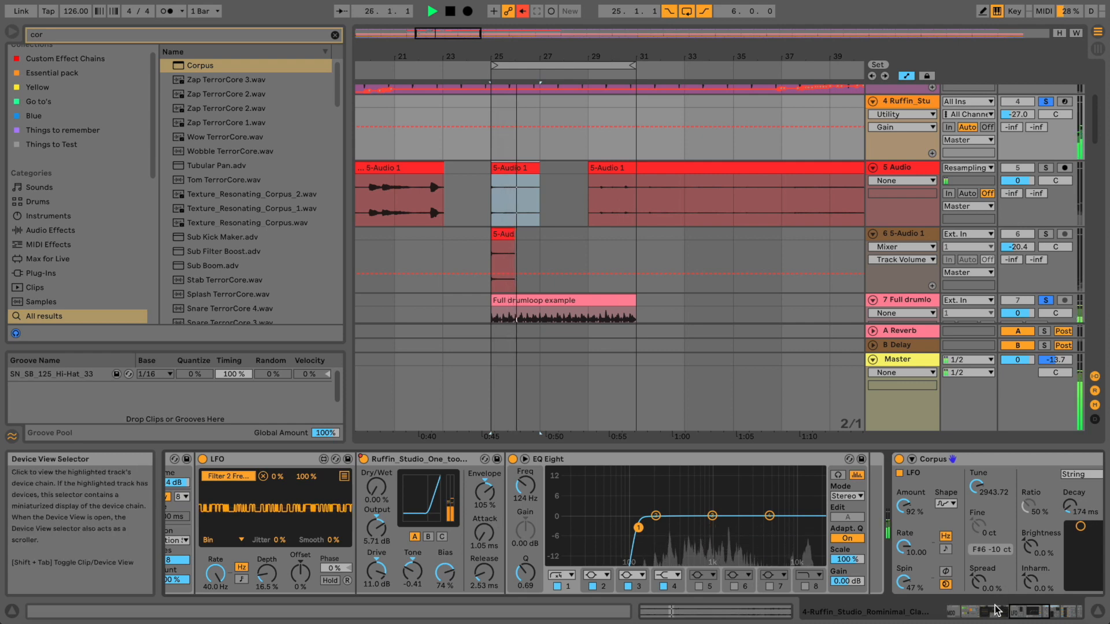
left_click_drag(1039, 605, 1018, 605)
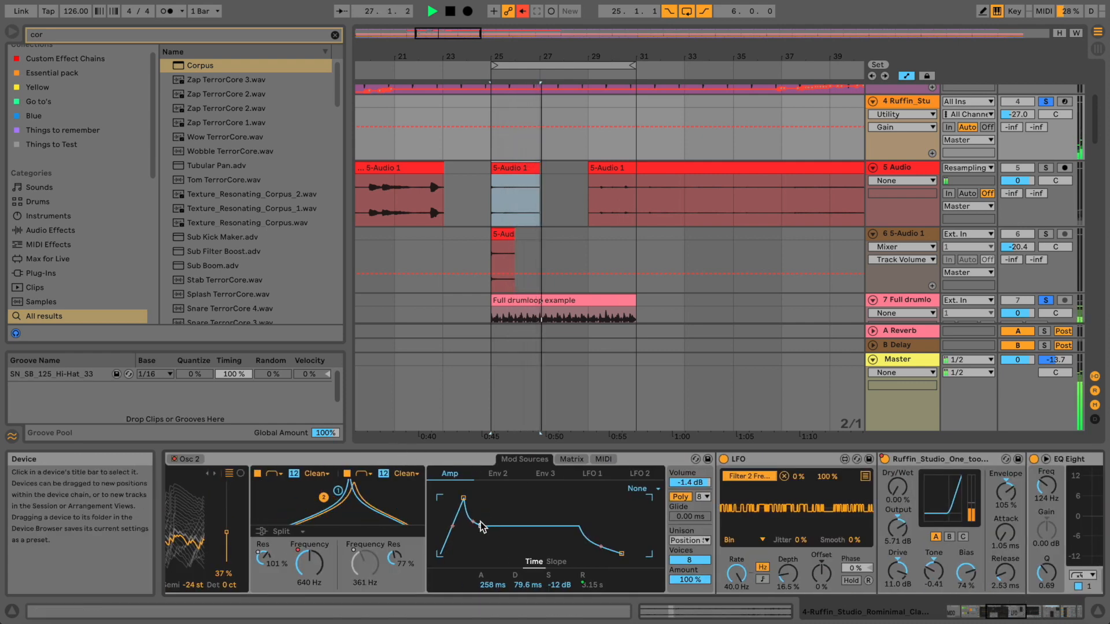
left_click_drag(472, 521, 446, 532)
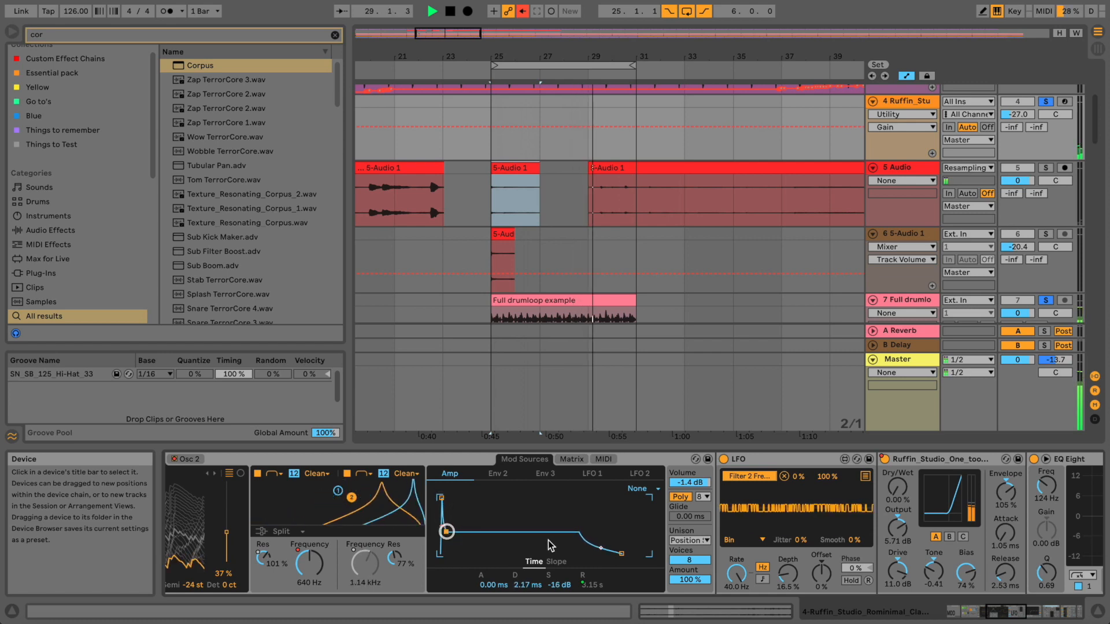
- Change the Snake sequencer's note scale to Messiaen5
left_click(831, 460)
left_click_drag(1000, 614, 947, 614)
left_click(831, 460)
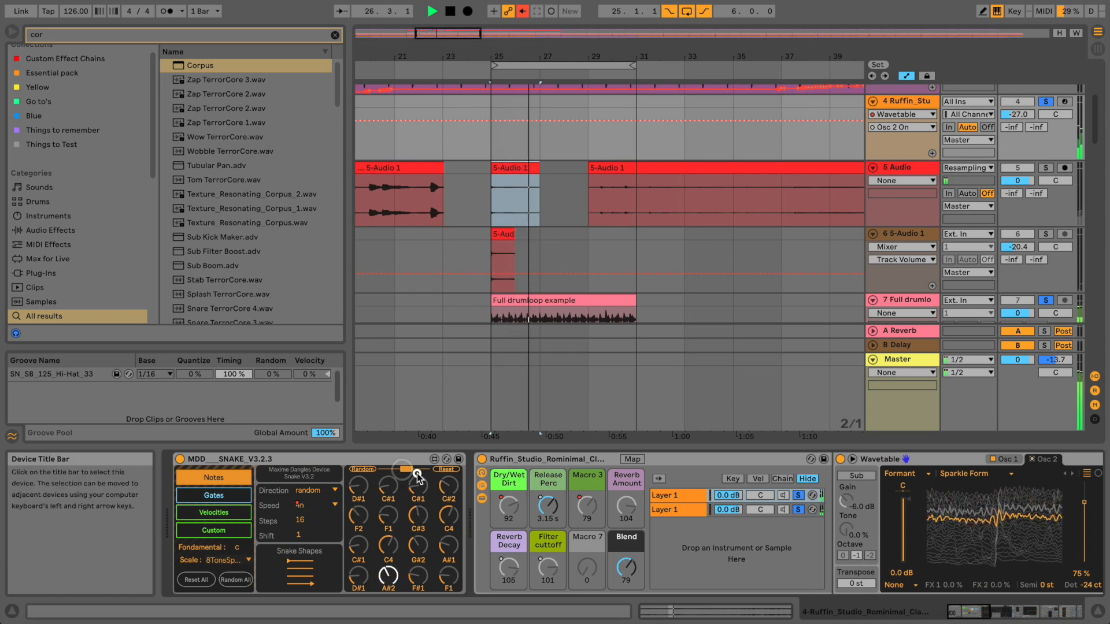
left_click(241, 560)
left_click(228, 525)
left_click(218, 558)
left_click(220, 507)
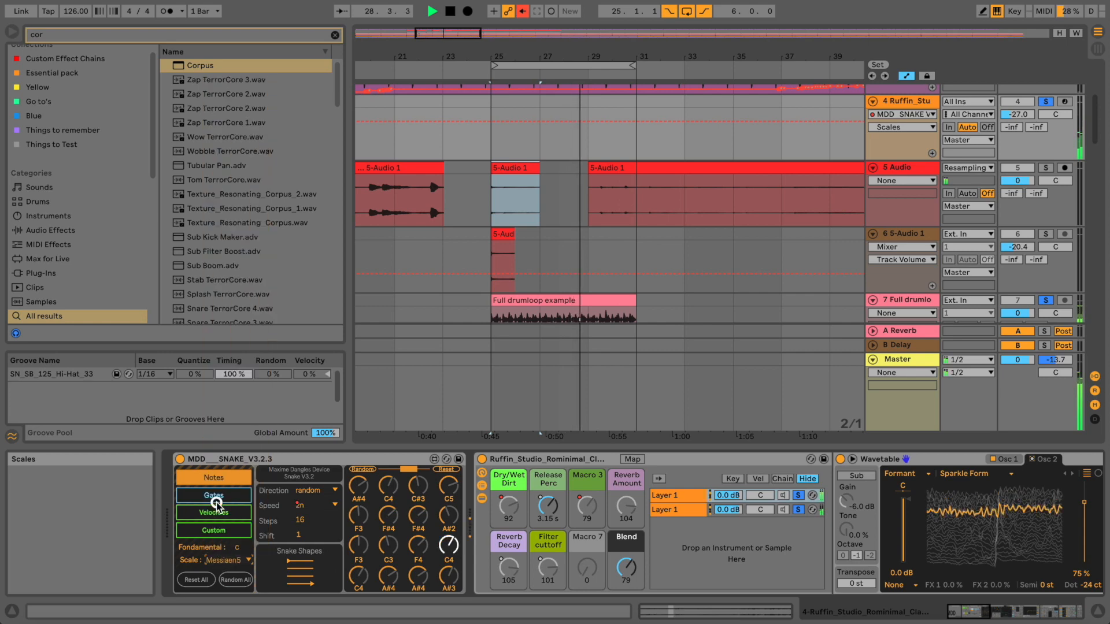
- Lower Utility's gain to 1.11 dB and Filter Delay's dry level to -25 dB
left_click(986, 612)
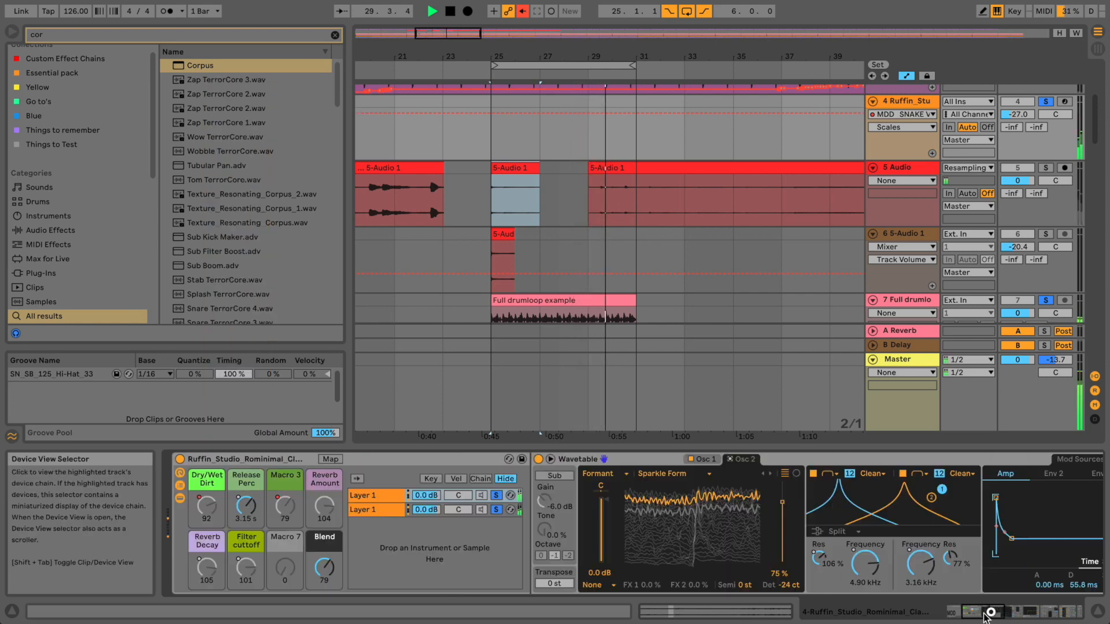
left_click(997, 613)
left_click(1015, 613)
left_click(1033, 613)
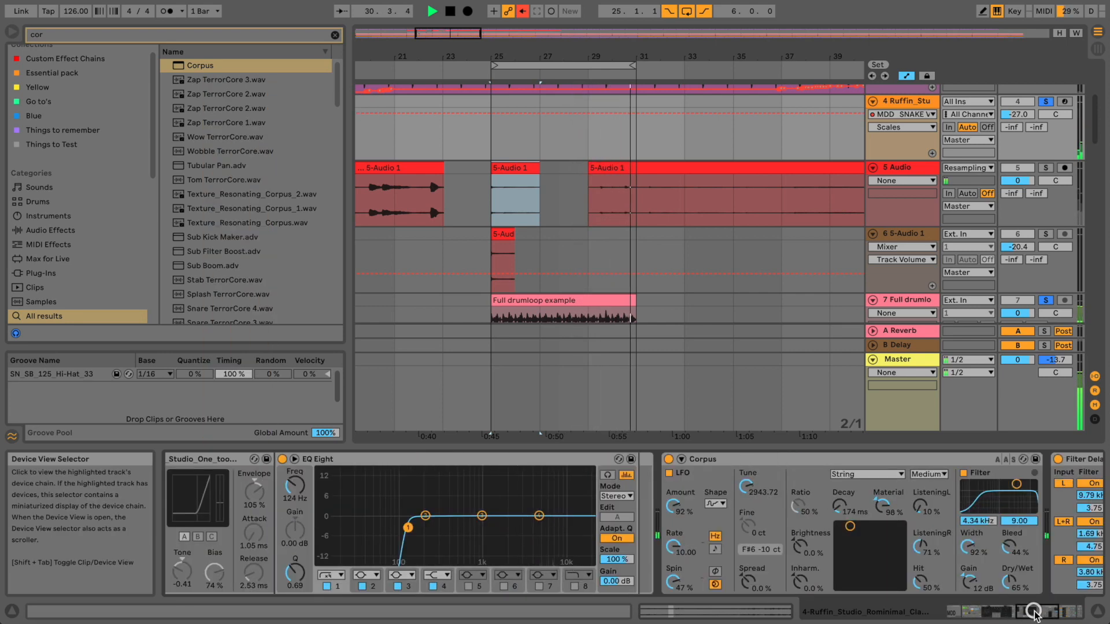
left_click(1053, 613)
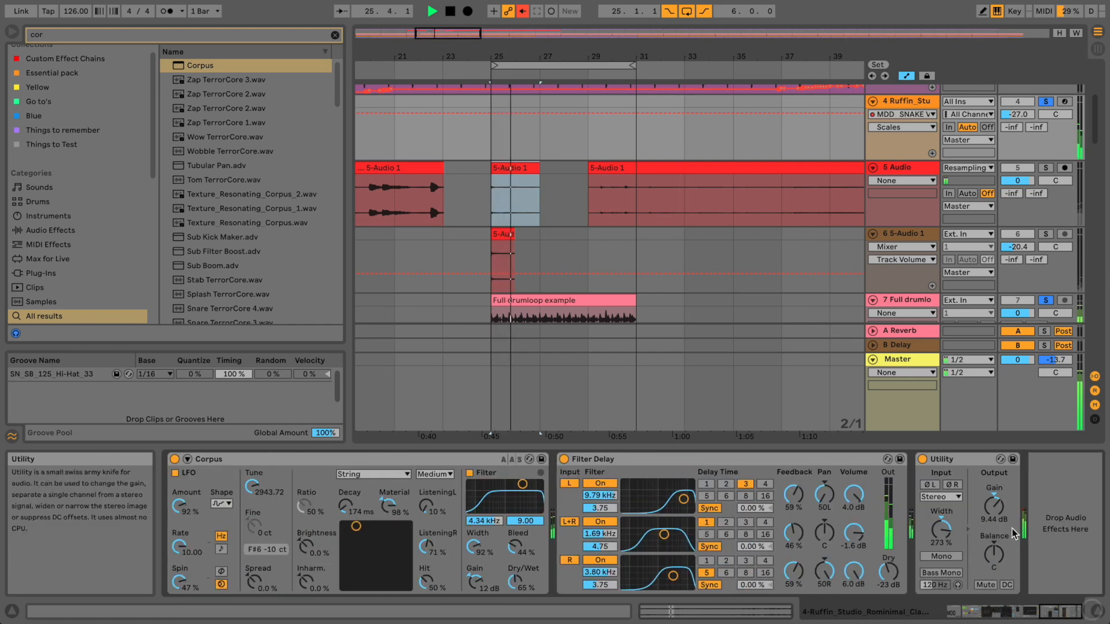
left_click_drag(995, 507, 994, 532)
left_click(888, 579)
- Set Corpus's filter to 1.35 kHz with 7.71 bandwidth and its resonator to Plate with 2.74 s decay, -43% material and 60% left listening
left_click(525, 484)
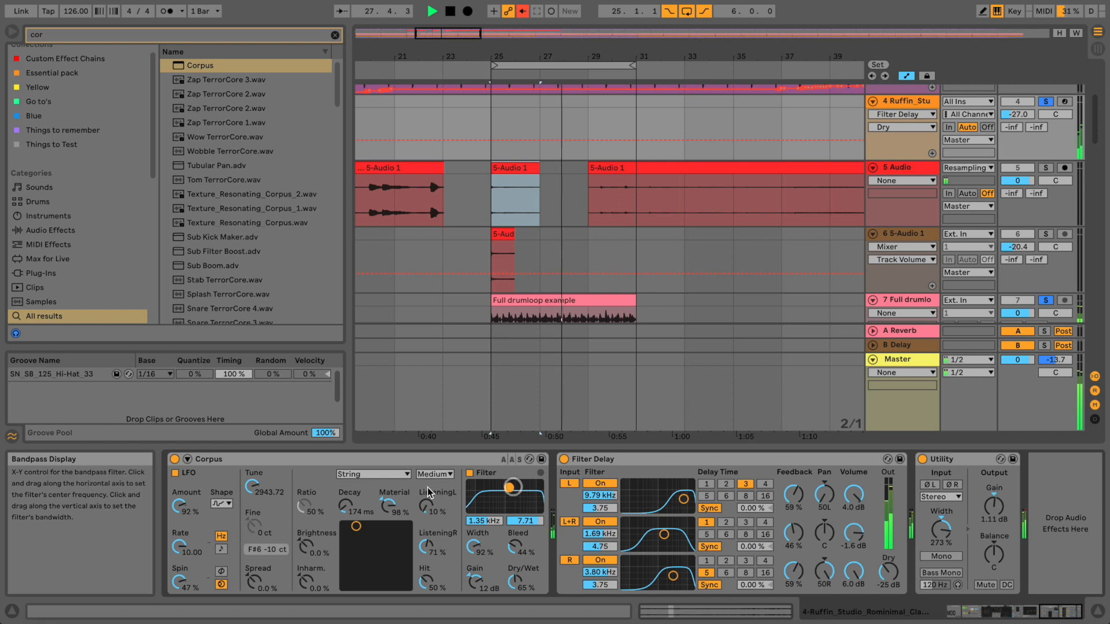
left_click(373, 474)
left_click(357, 525)
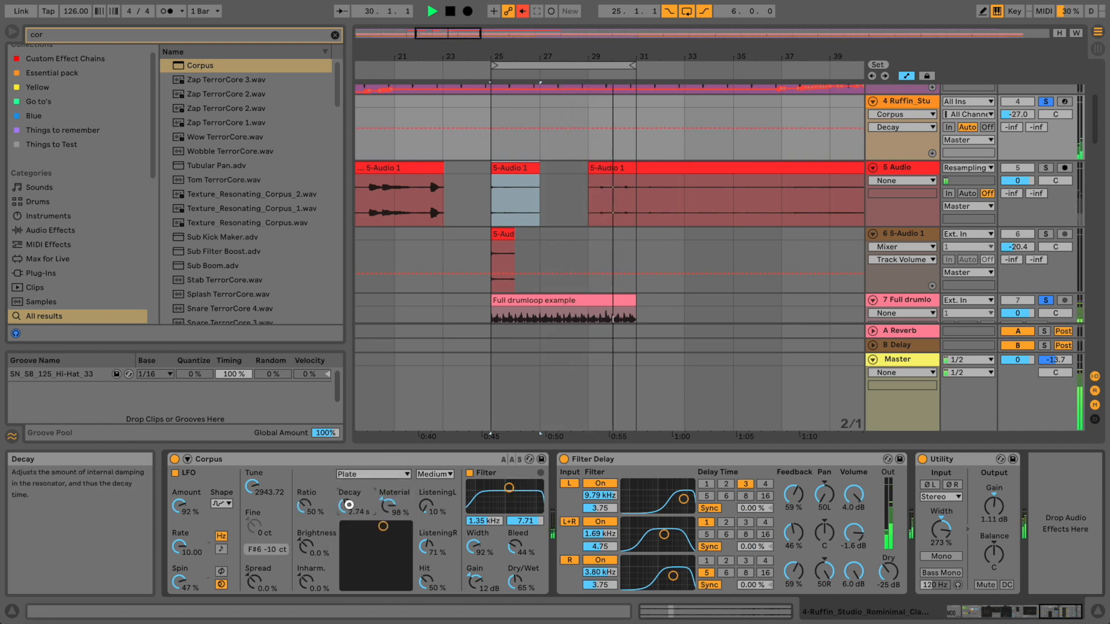
left_click_drag(428, 503, 385, 535)
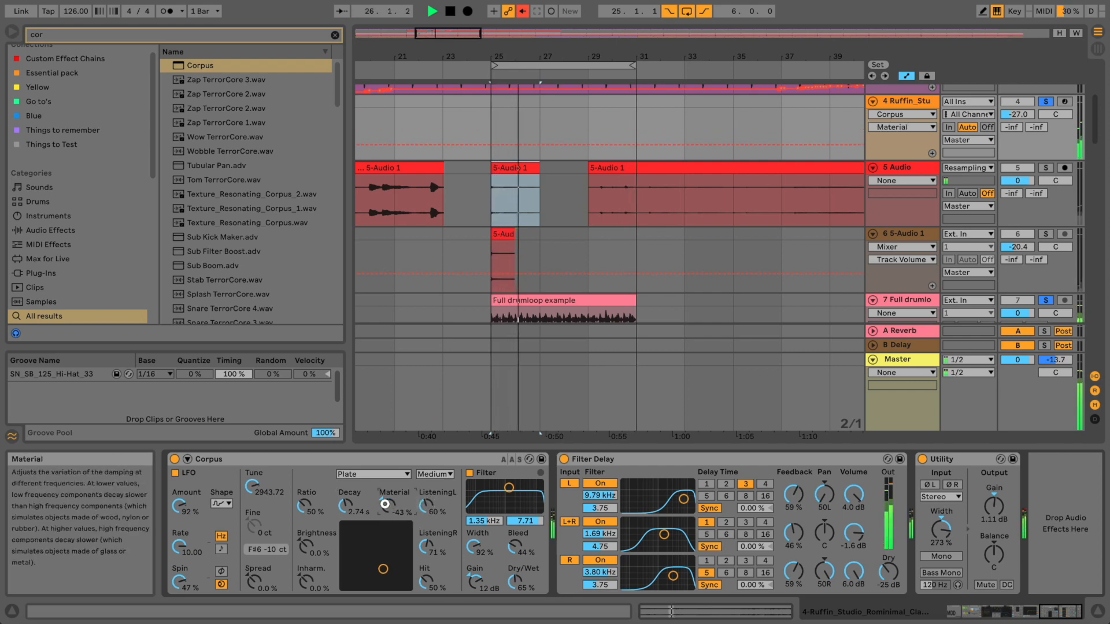